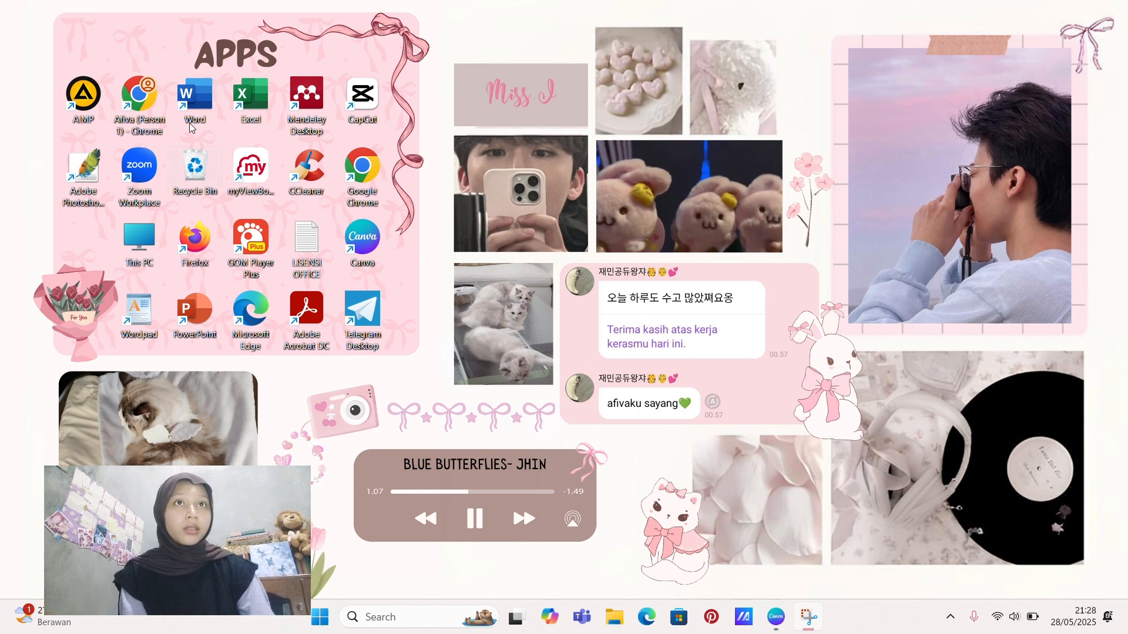
Step: Open genially.com in Chrome and start using Genially for free
double_click(143, 96)
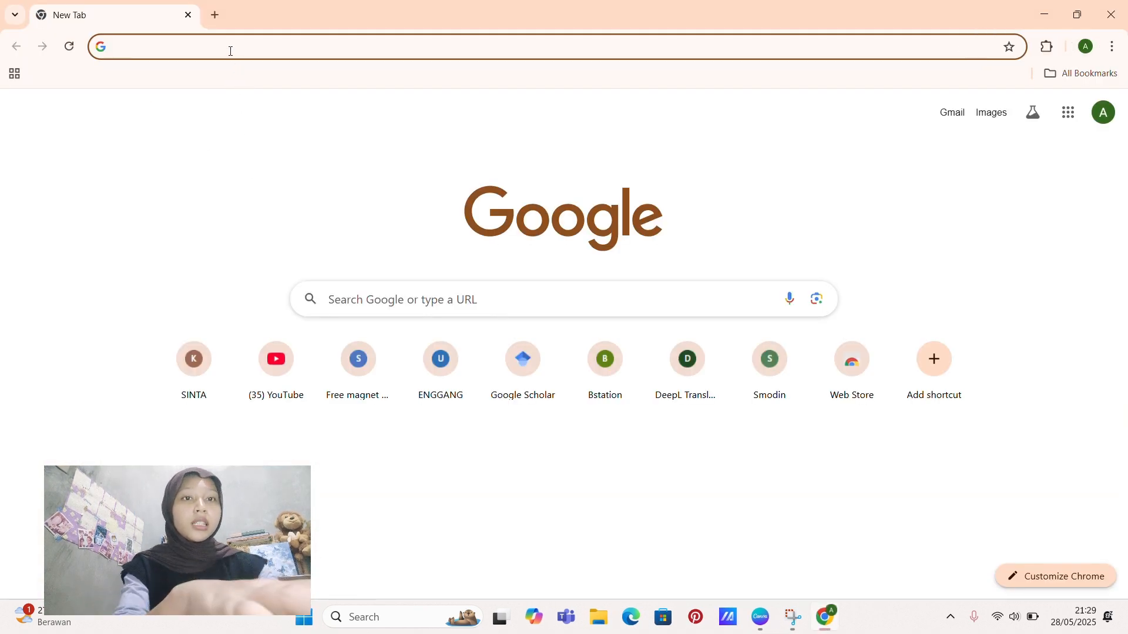
text(ge)
key(Return)
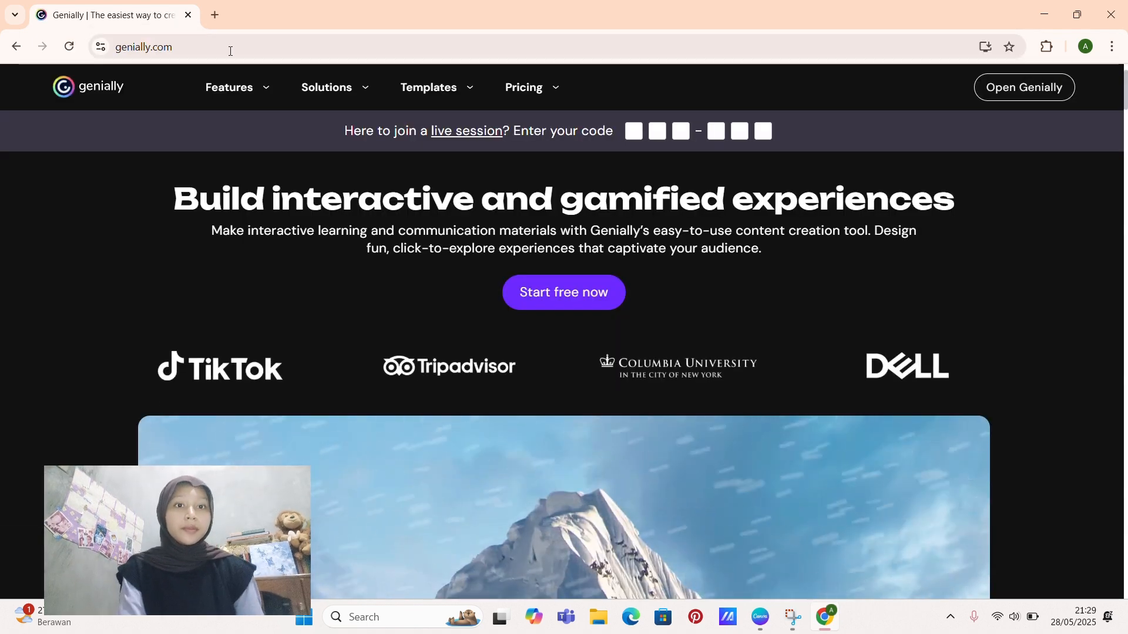
mouse_move(232, 87)
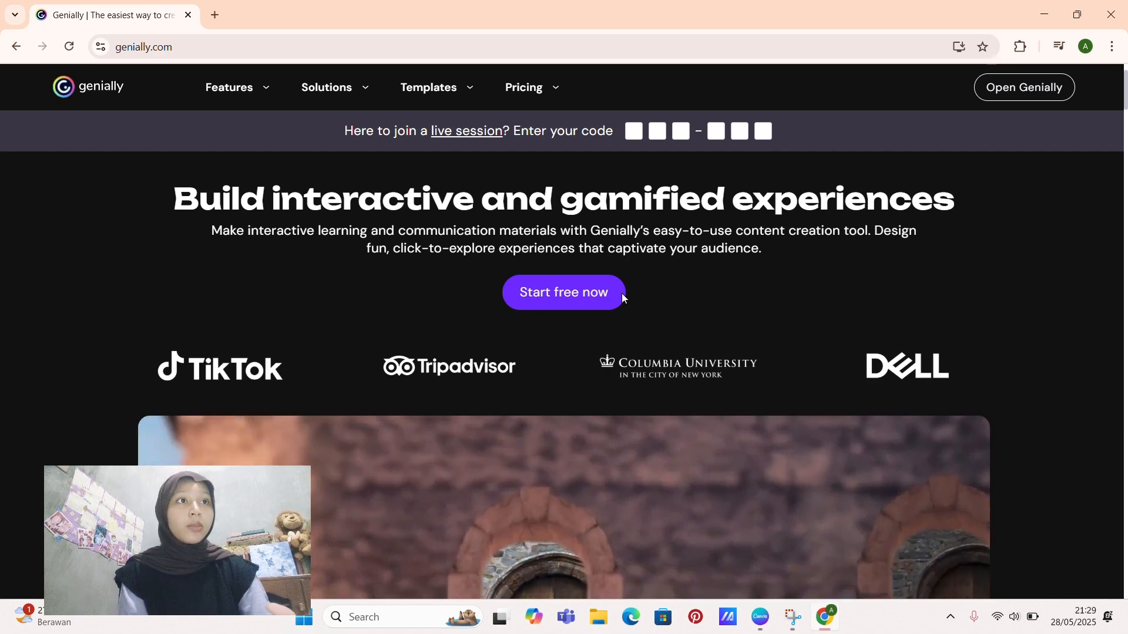
click(586, 304)
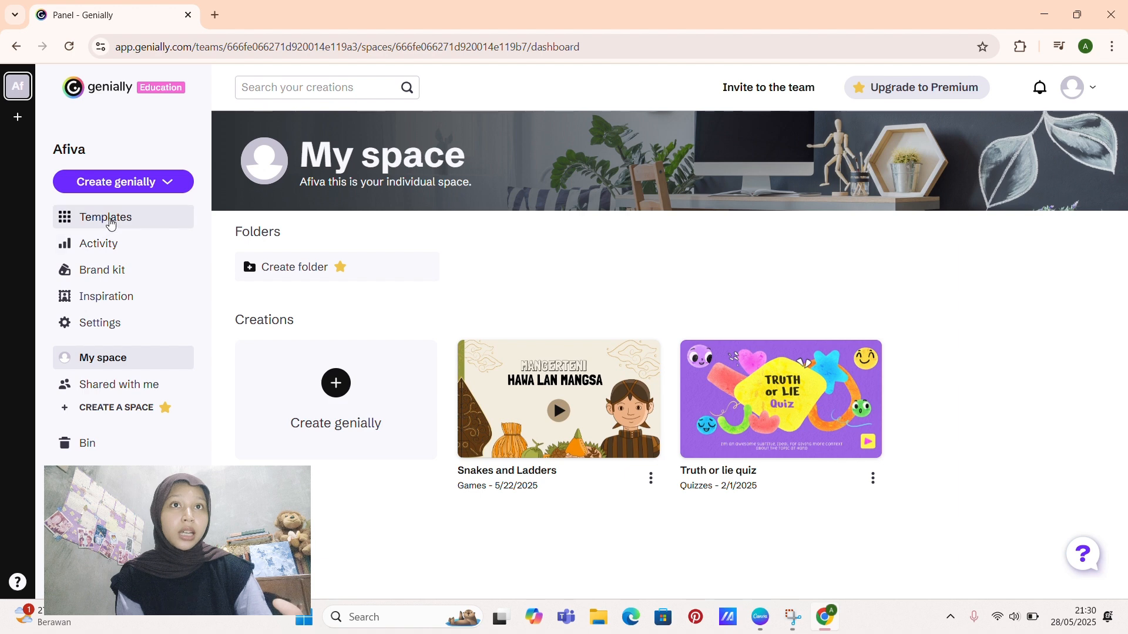
Step: Search the Genially templates for "snakes and ladders" and create a new project from the Snakes And Ladders template
click(110, 224)
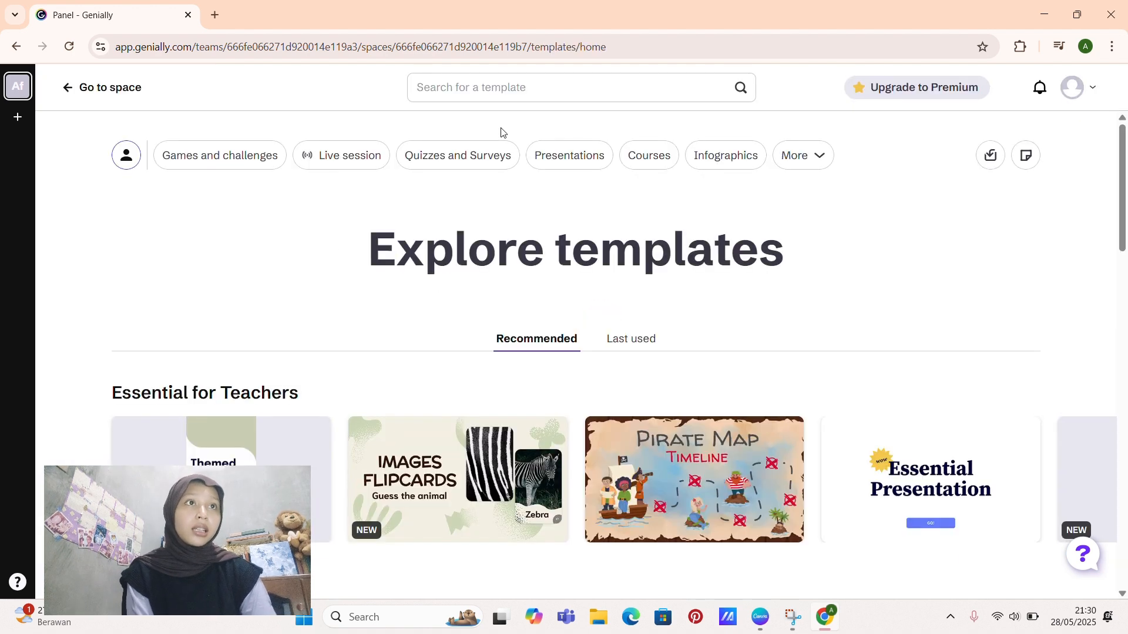
click(504, 89)
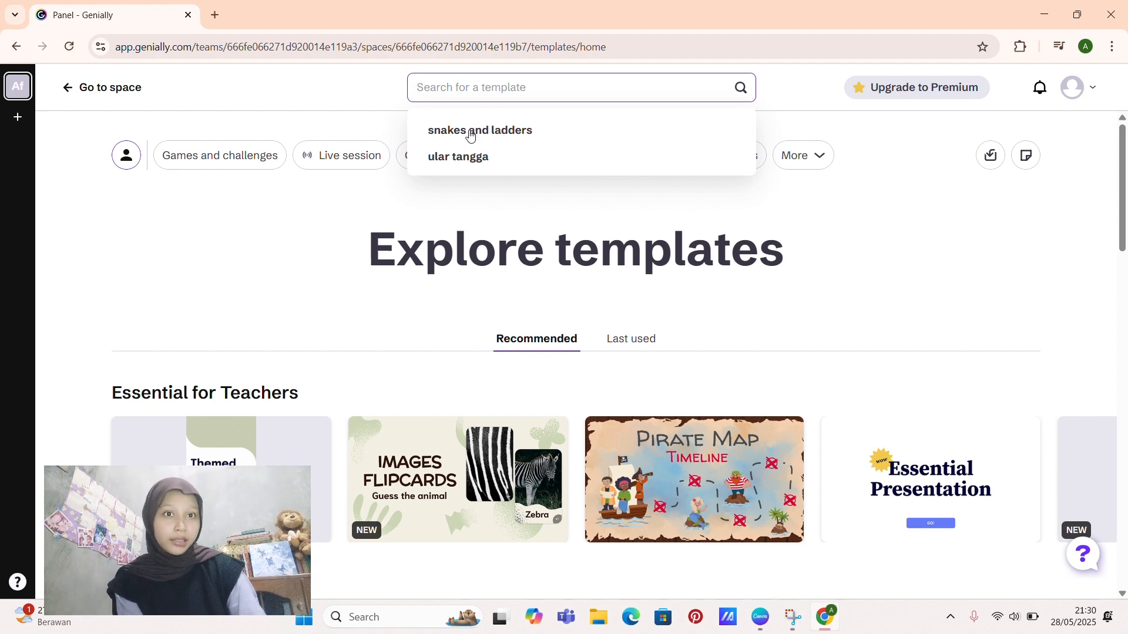
click(471, 130)
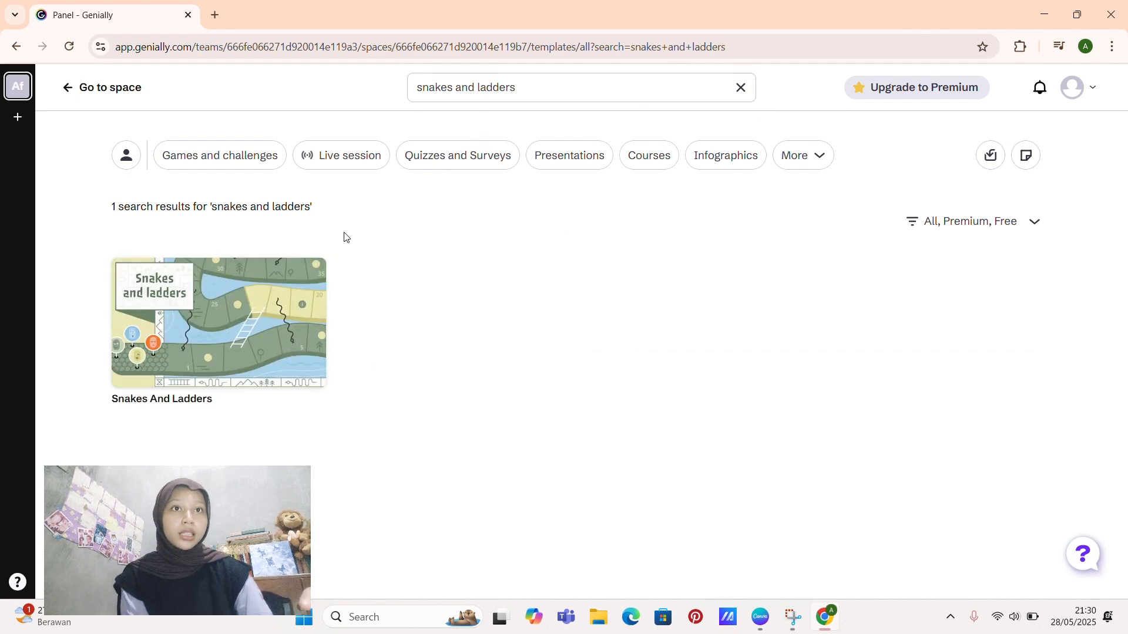
mouse_move(133, 294)
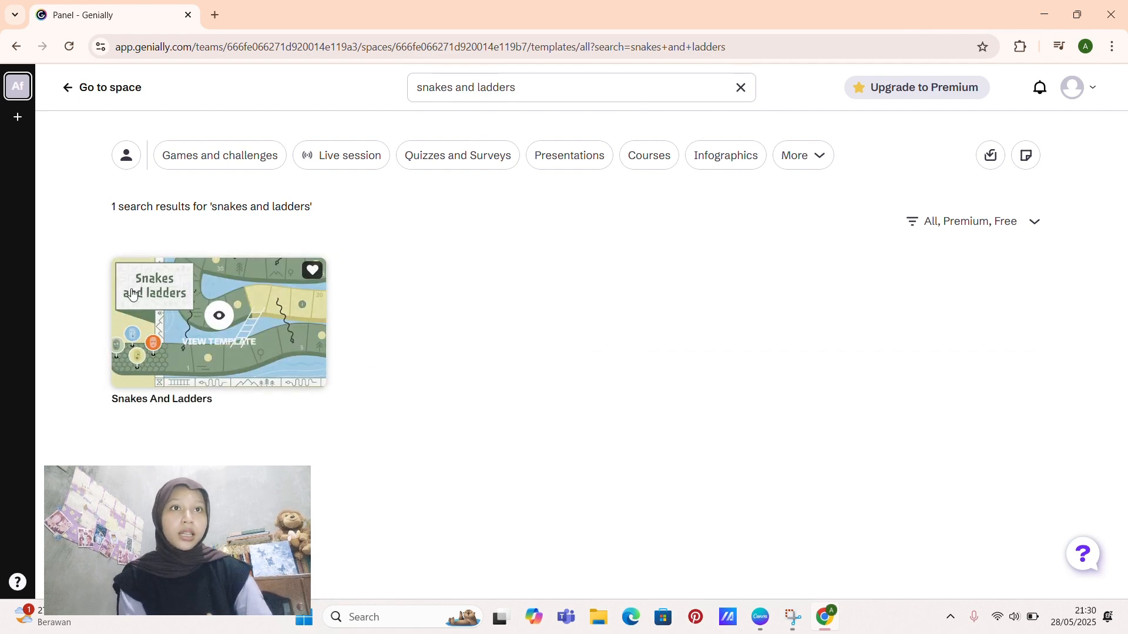
click(221, 317)
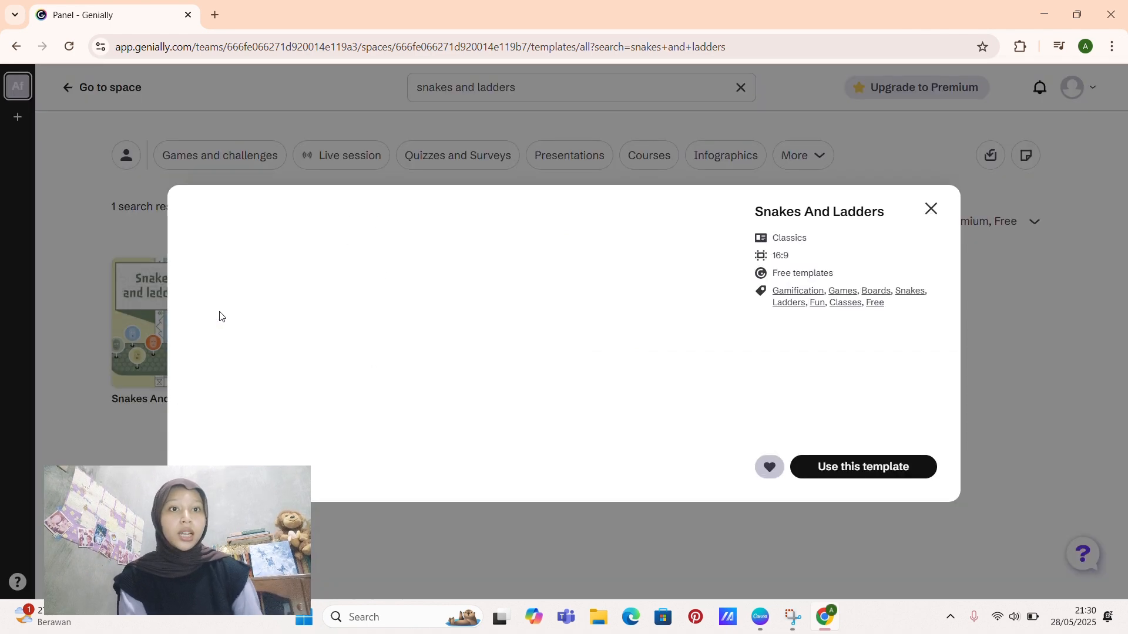
click(883, 468)
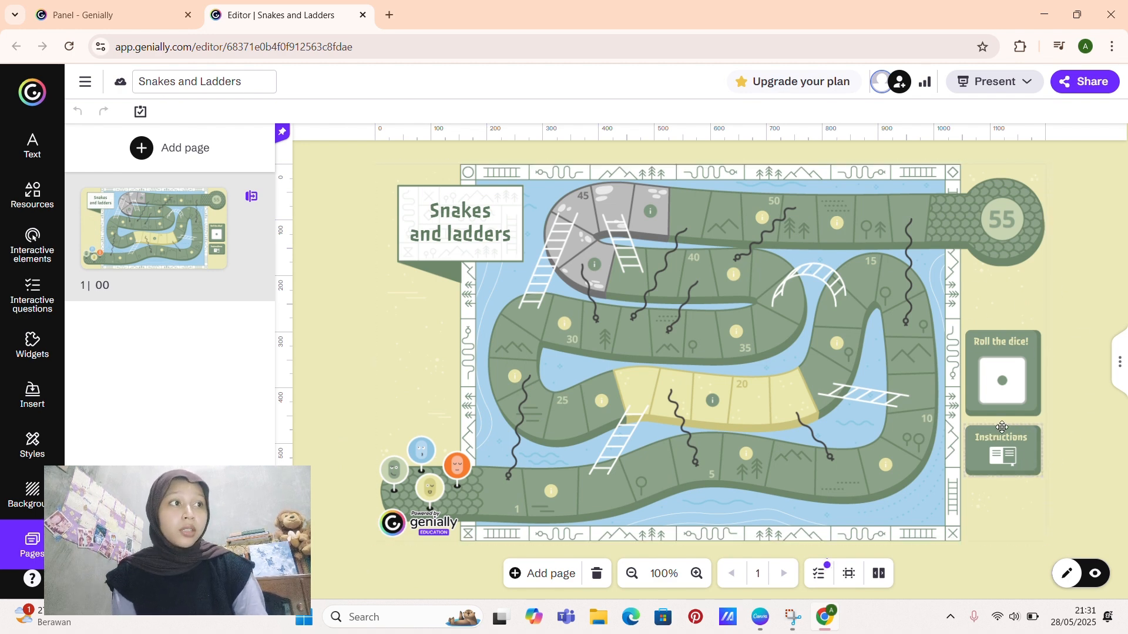
Step: Preview the window linked to the board's Instructions button, then close the preview
click(1026, 459)
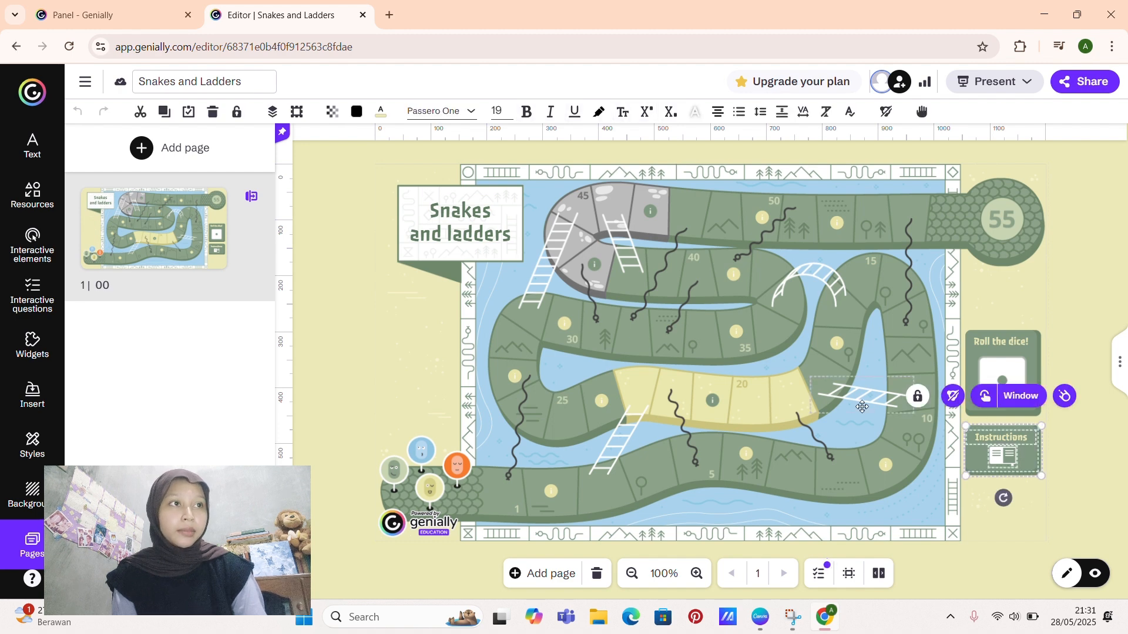
click(1019, 396)
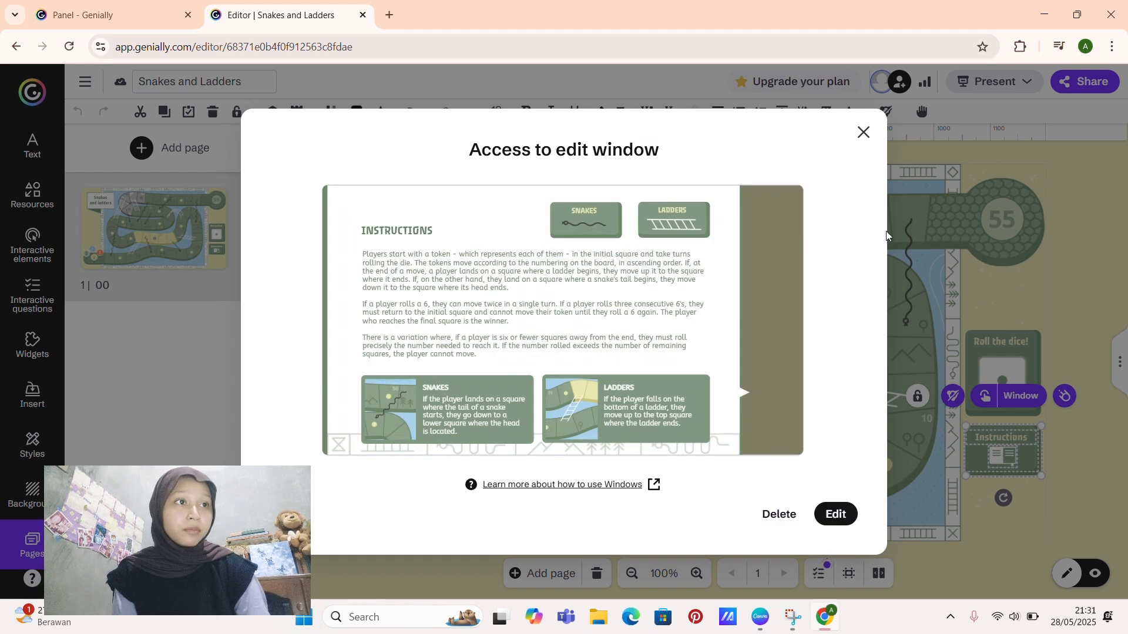
click(861, 133)
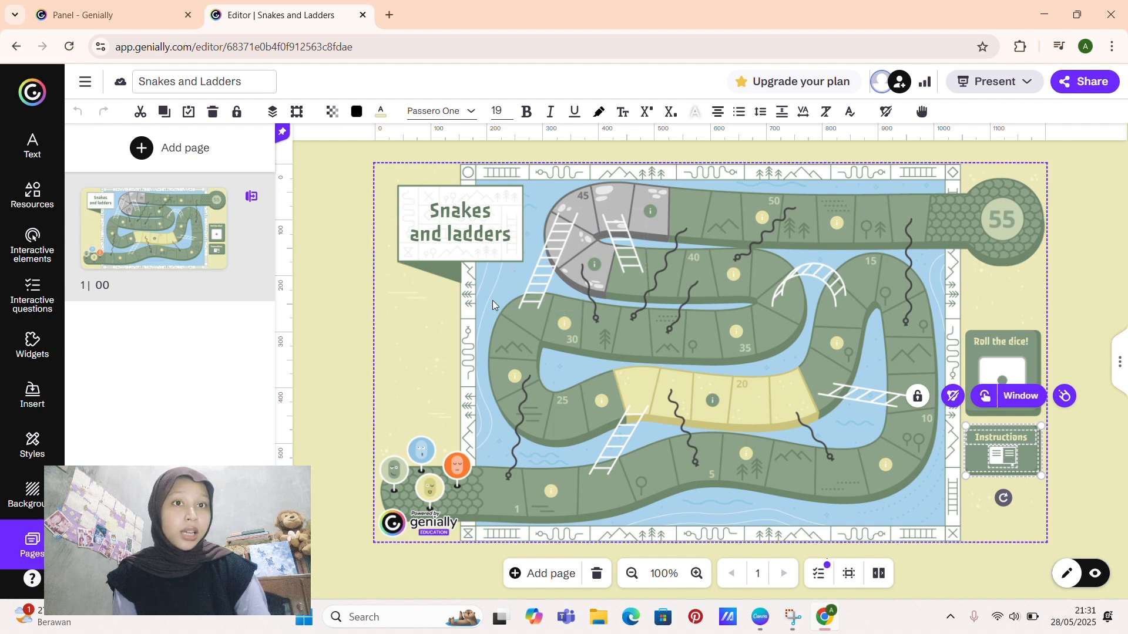
Step: Open the window linked to the info marker on square 2 in edit mode, view its text and exit
click(552, 491)
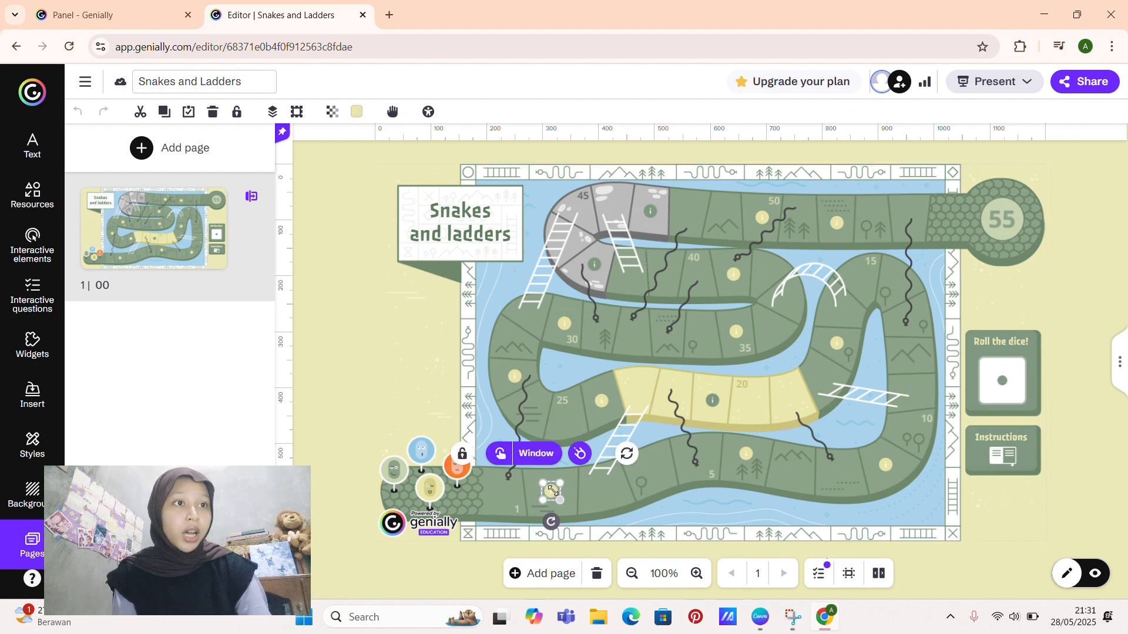
click(530, 455)
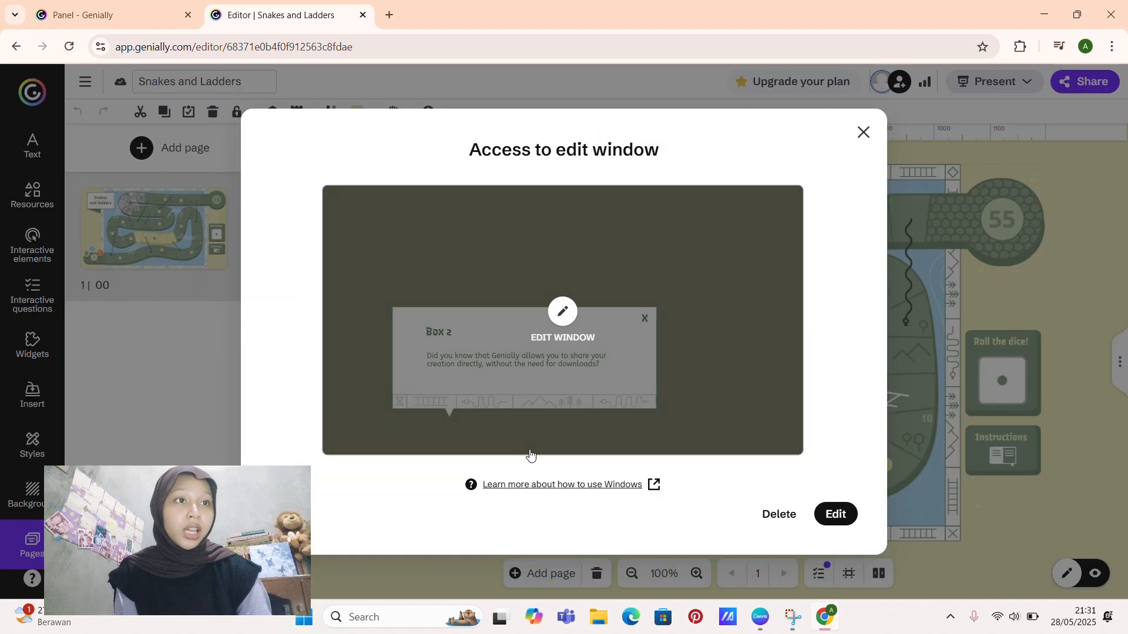
click(558, 320)
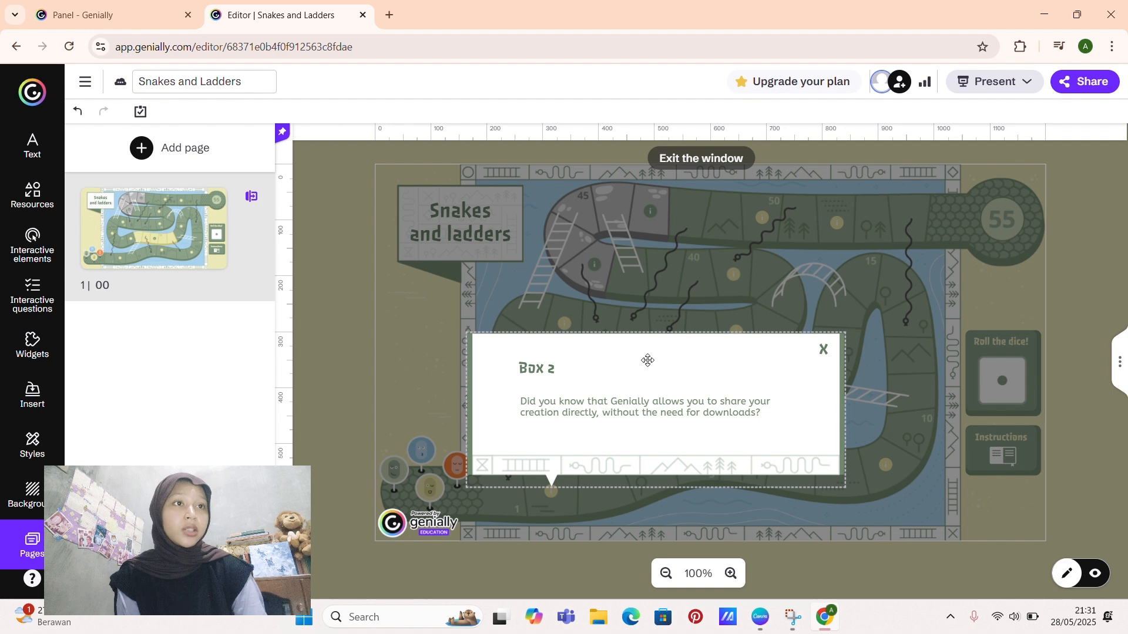
click(385, 308)
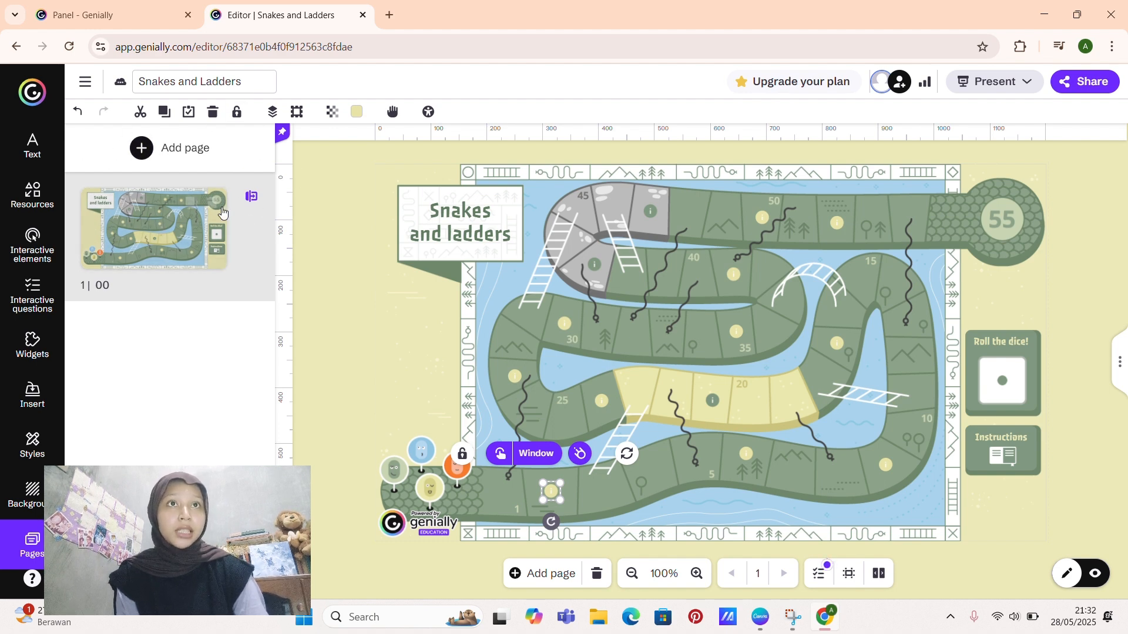
Step: Add three blank pages to the Snakes and Ladders project
click(233, 156)
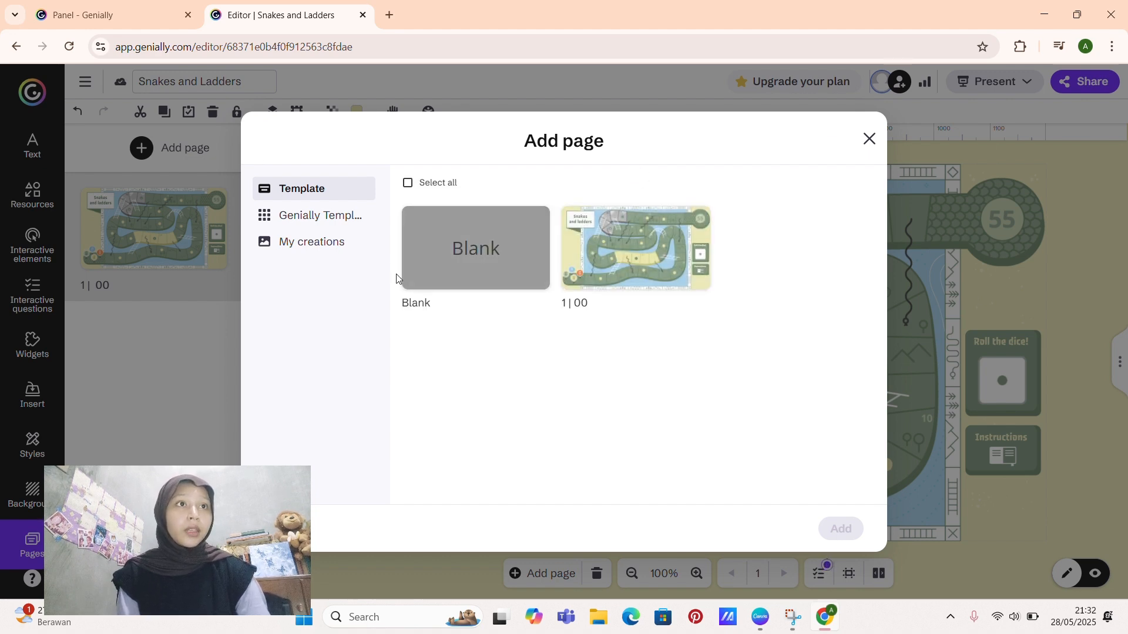
click(467, 237)
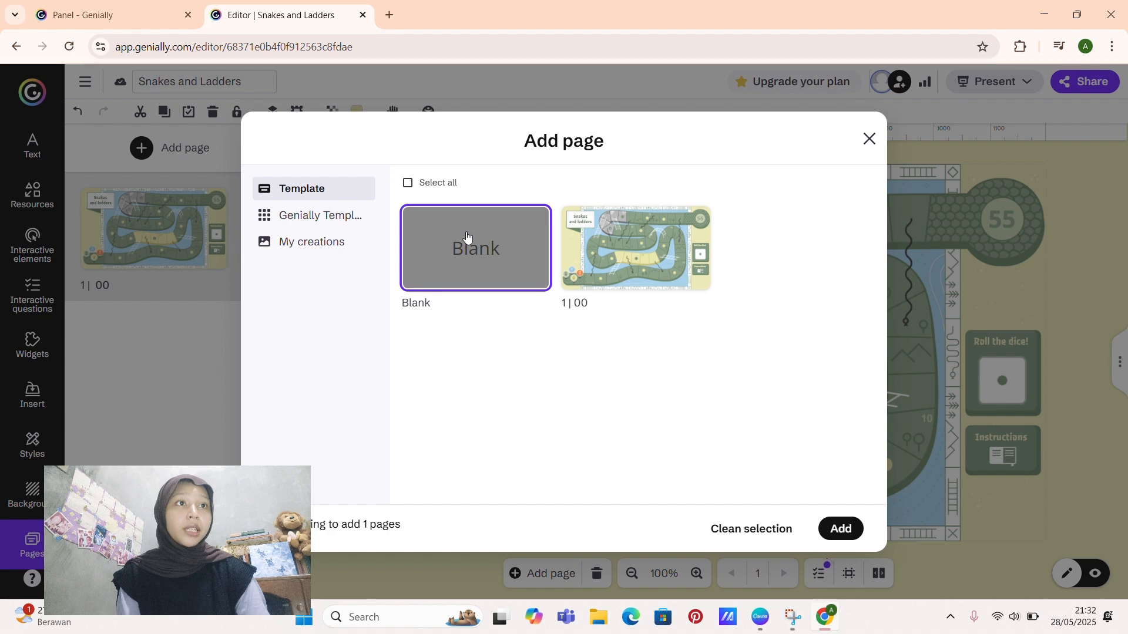
click(841, 529)
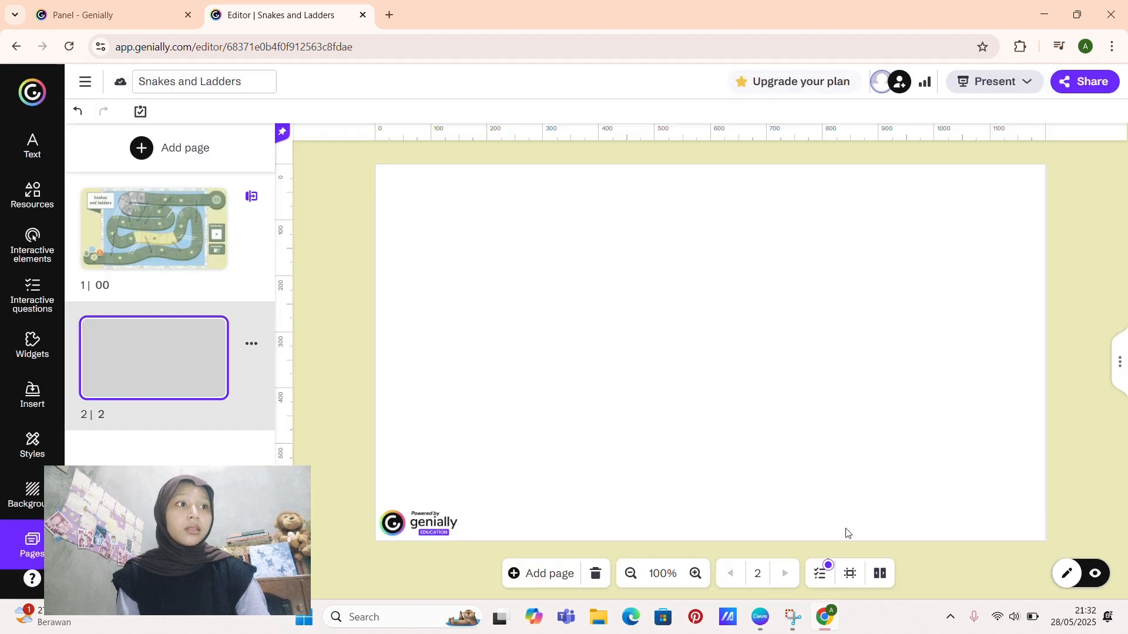
click(217, 156)
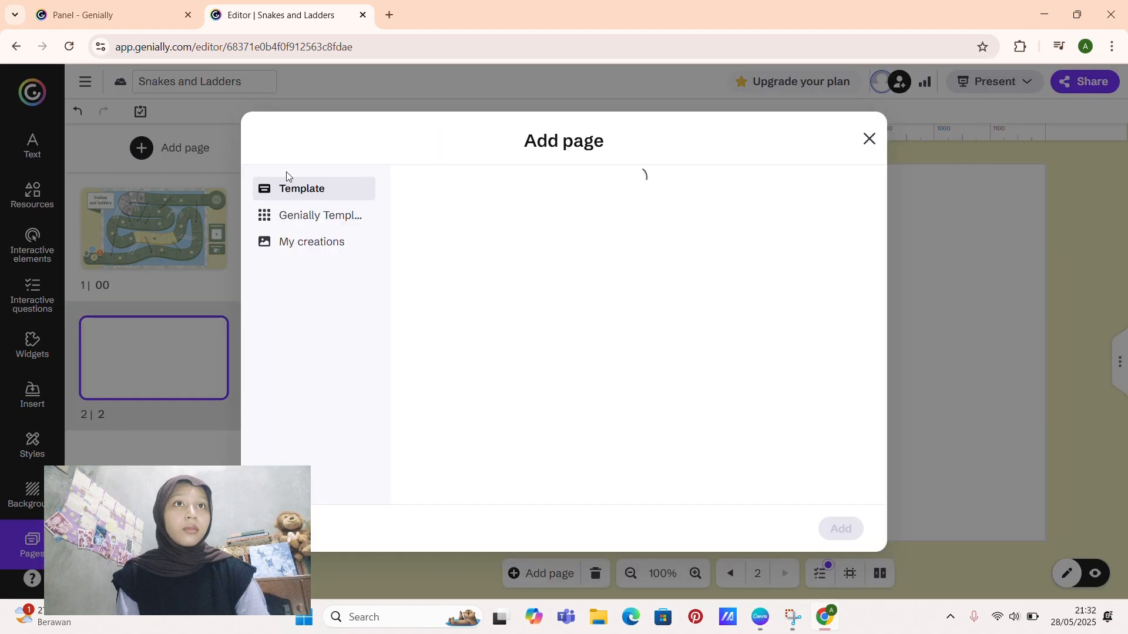
click(444, 251)
click(846, 530)
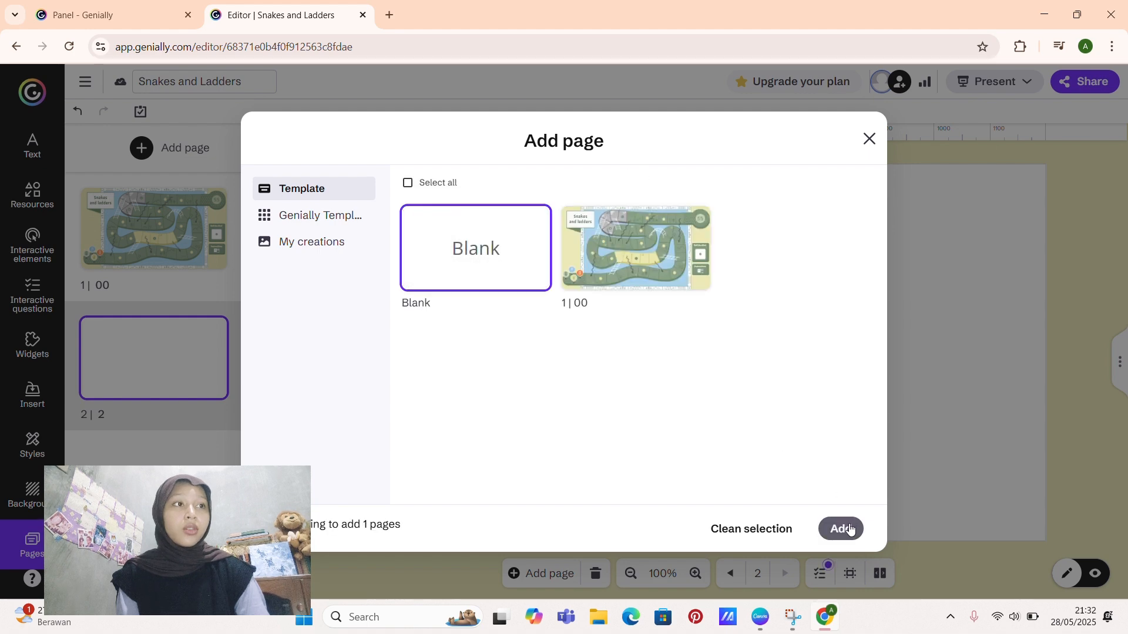
click(199, 148)
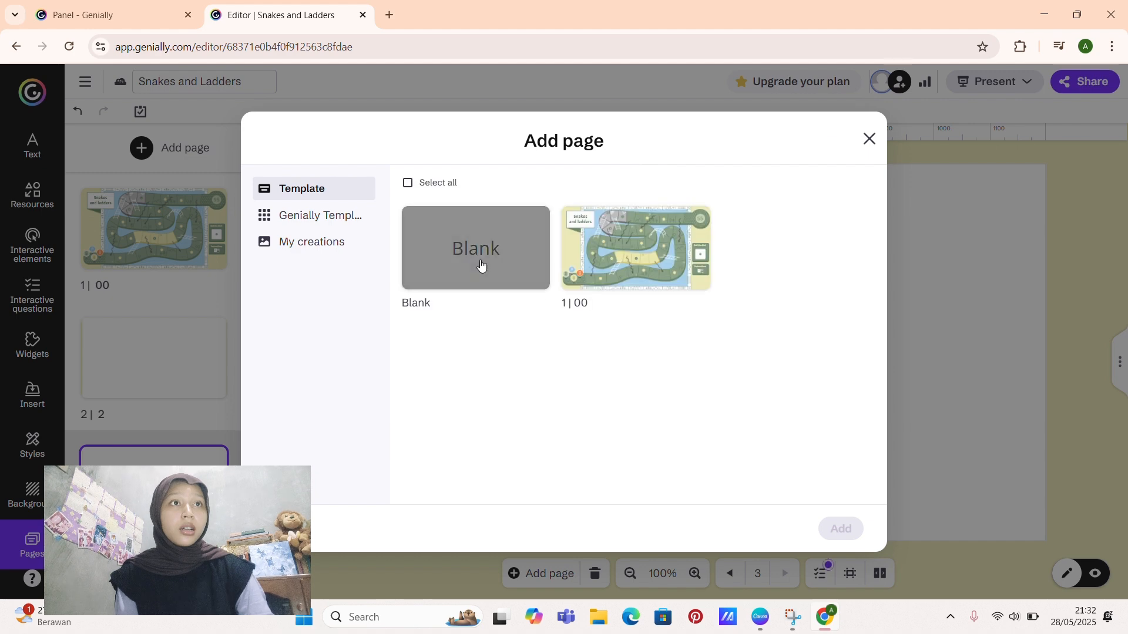
click(479, 262)
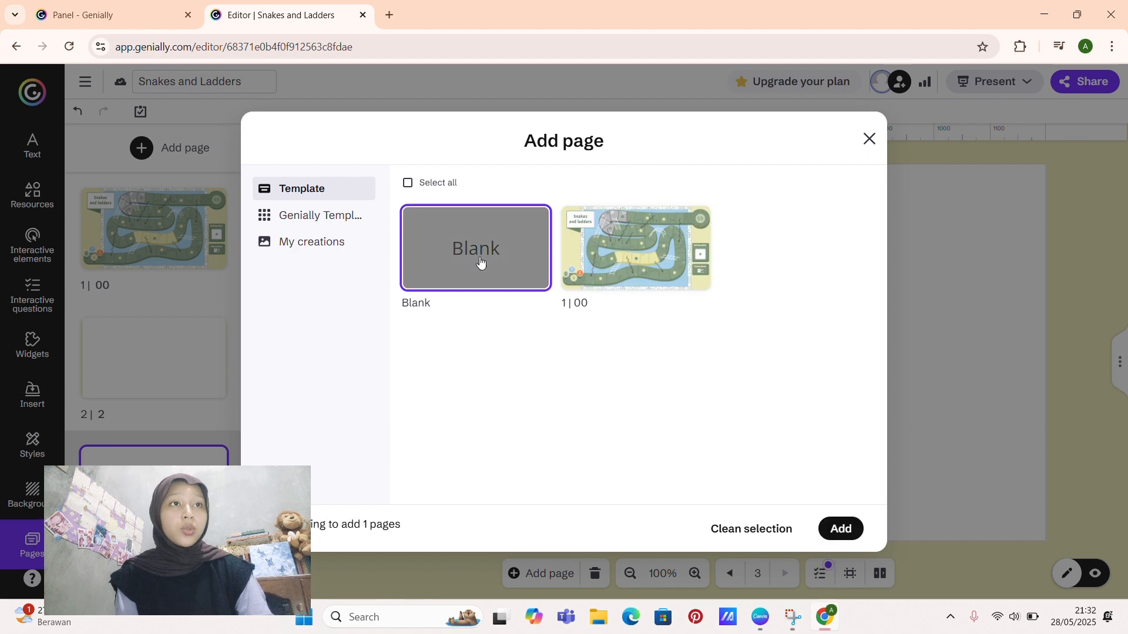
click(845, 531)
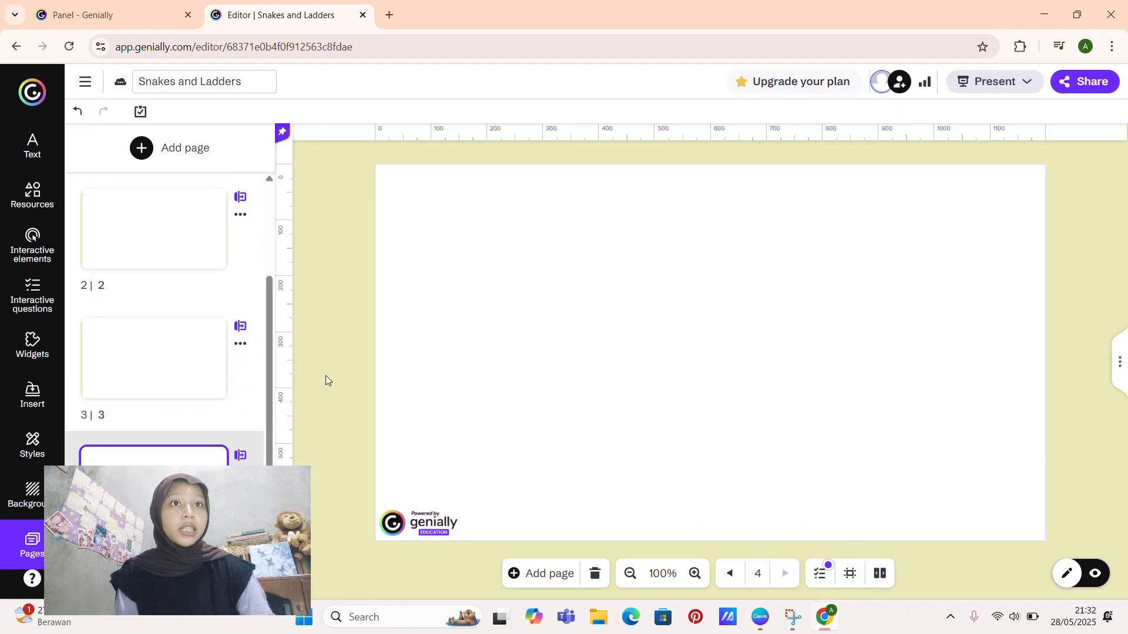
Step: Move the game board page behind the three blank pages, check the page order and reopen the board page
scroll(272, 361, up, 3)
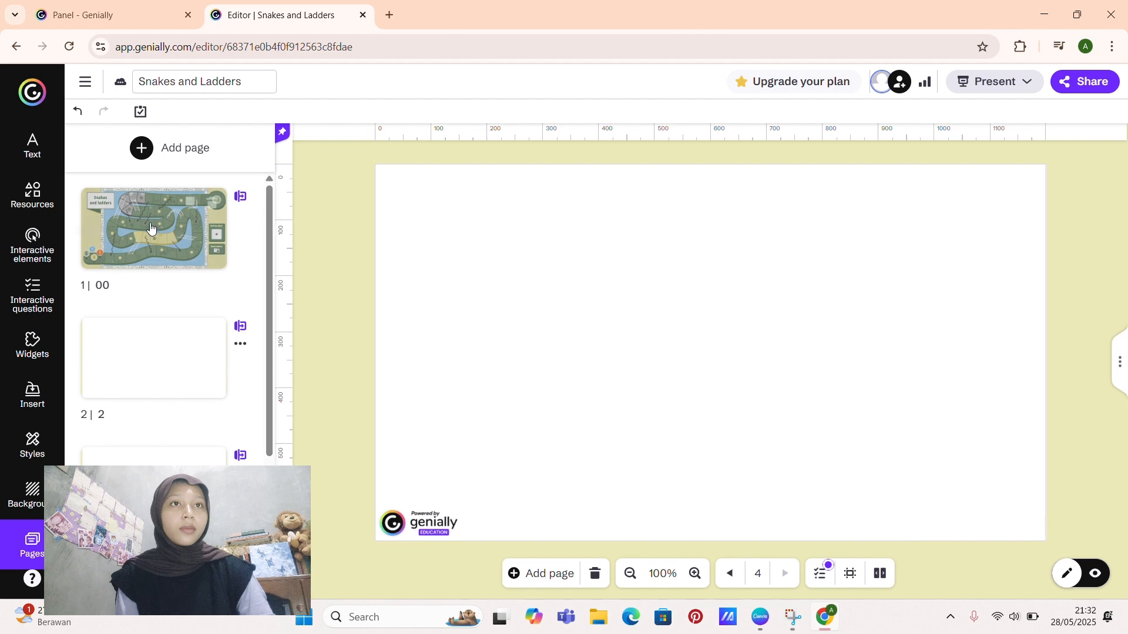
drag(153, 229, 146, 499)
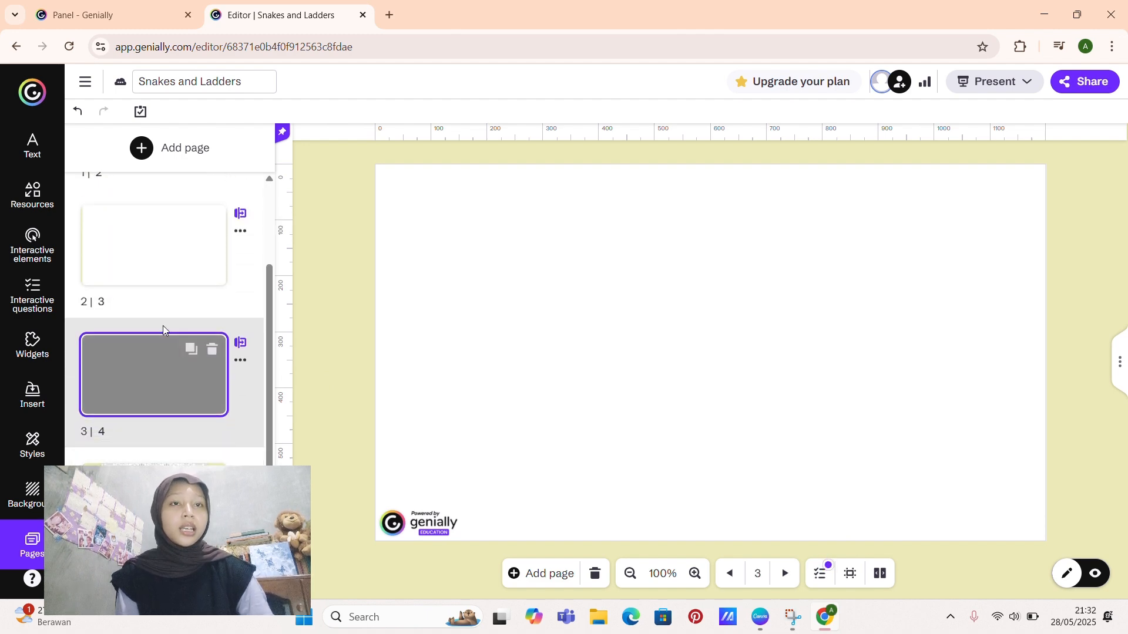
scroll(161, 327, up, 2)
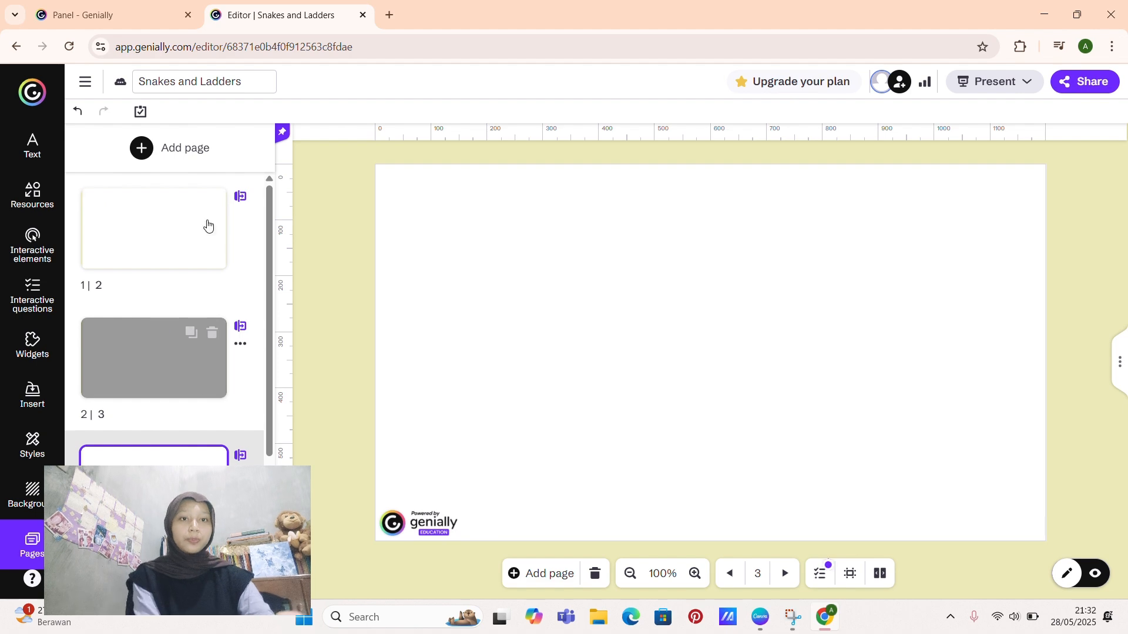
click(123, 243)
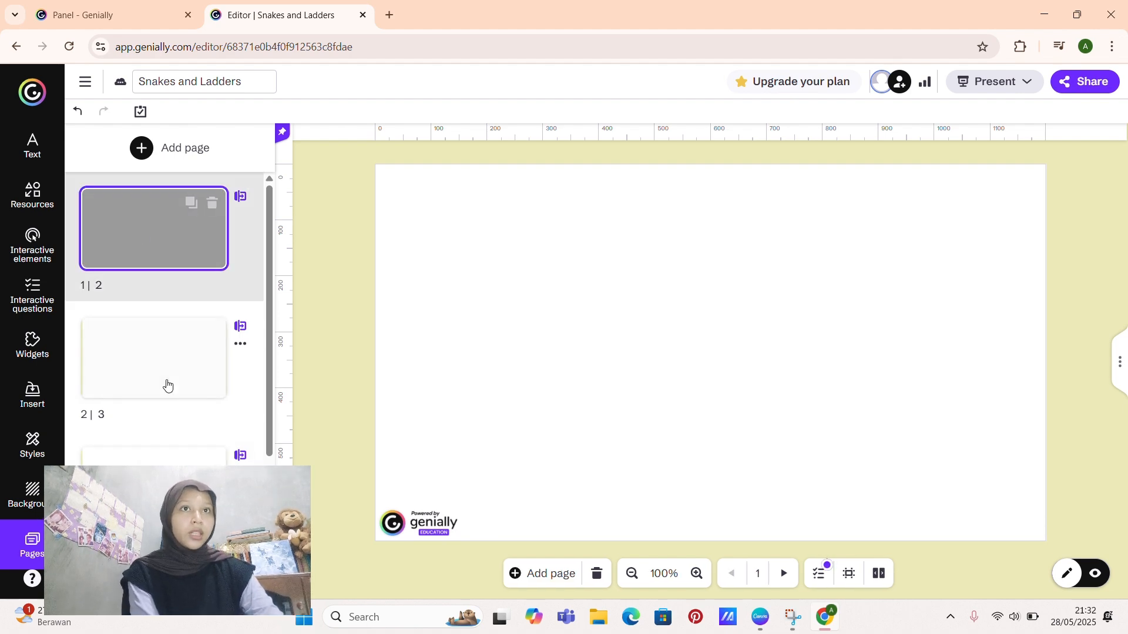
click(167, 392)
scroll(164, 387, down, 2)
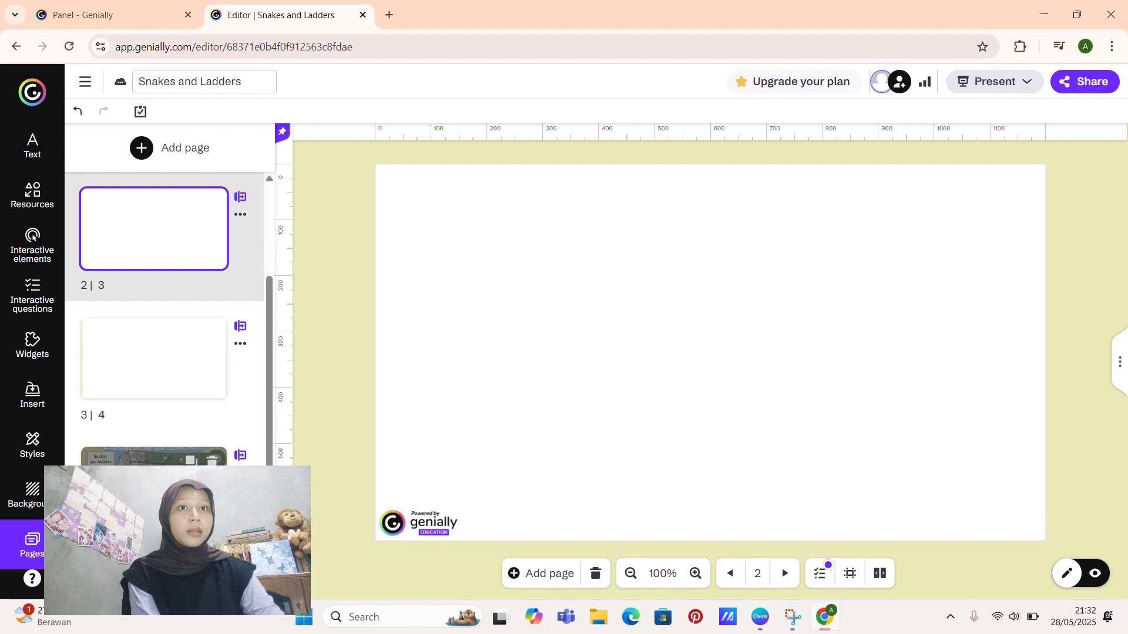
click(154, 456)
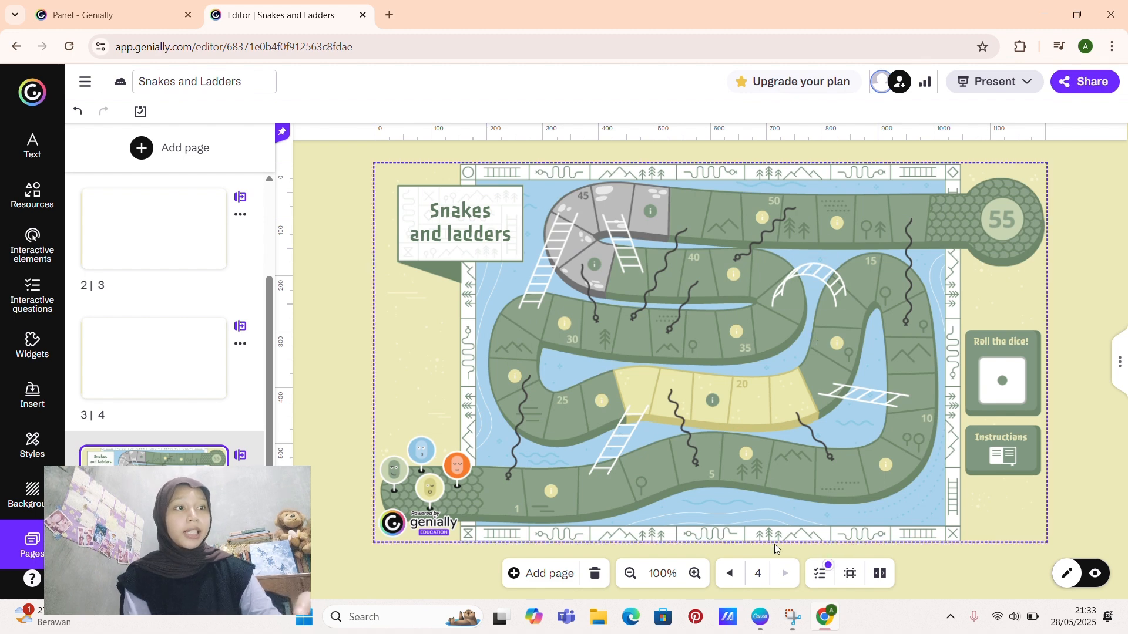
Step: Switch to Canva, search the templates for "jawa" and look through the resulting designs
click(761, 628)
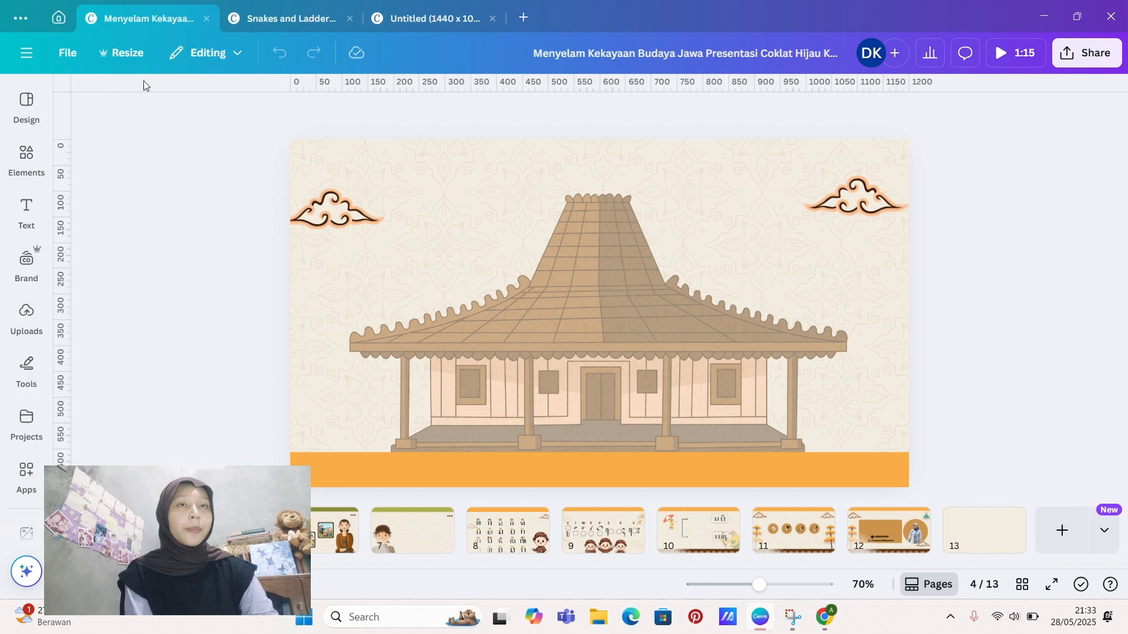
click(58, 23)
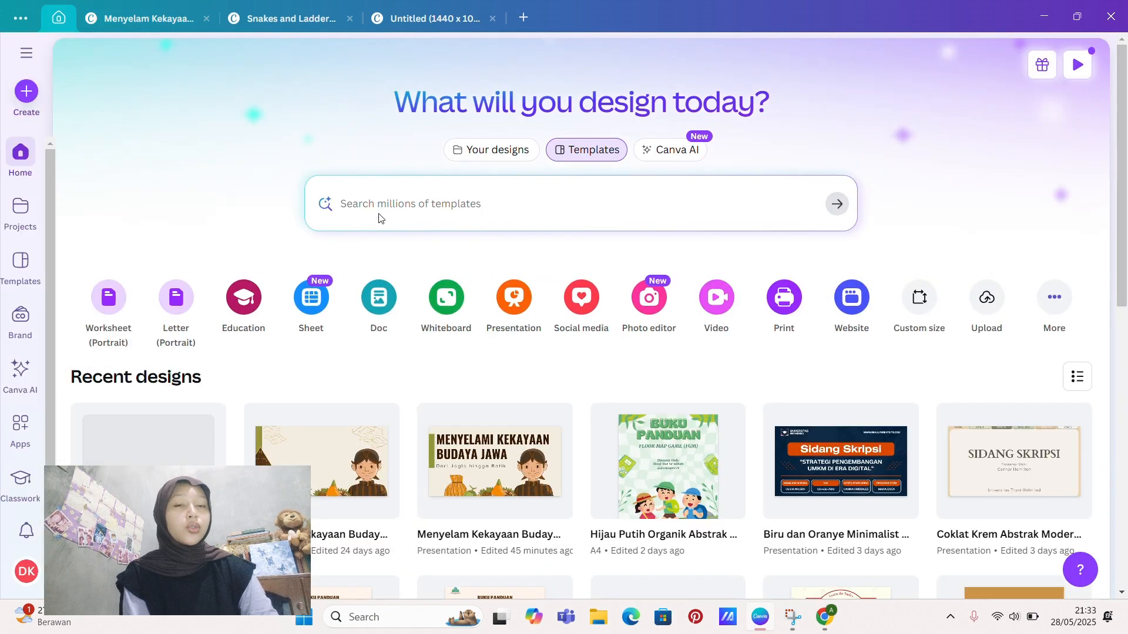
click(364, 214)
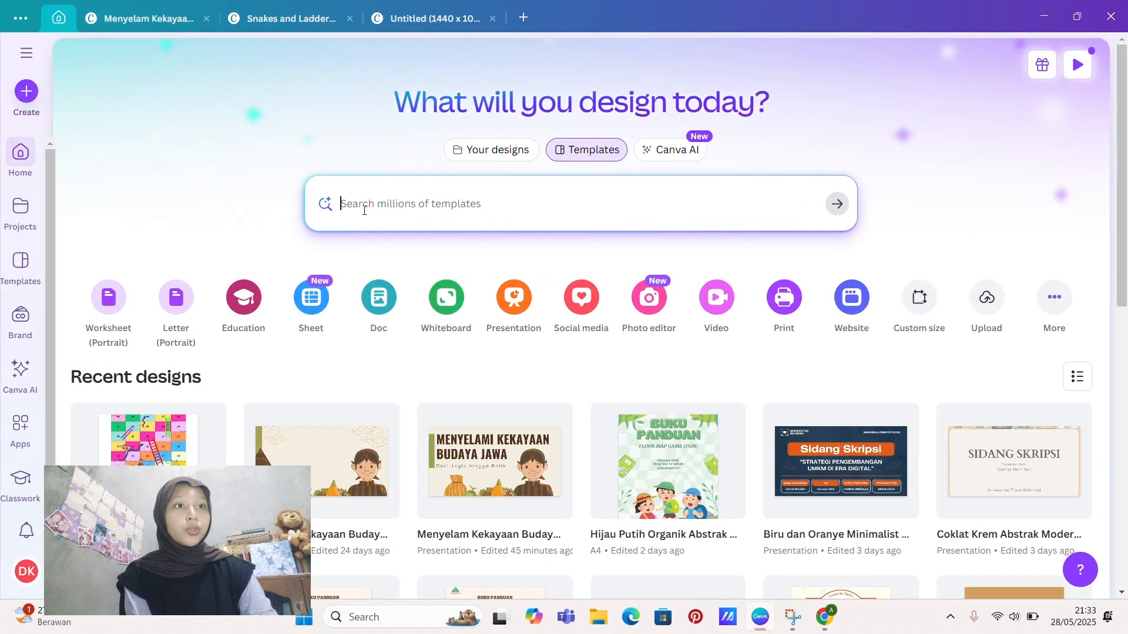
text(j)
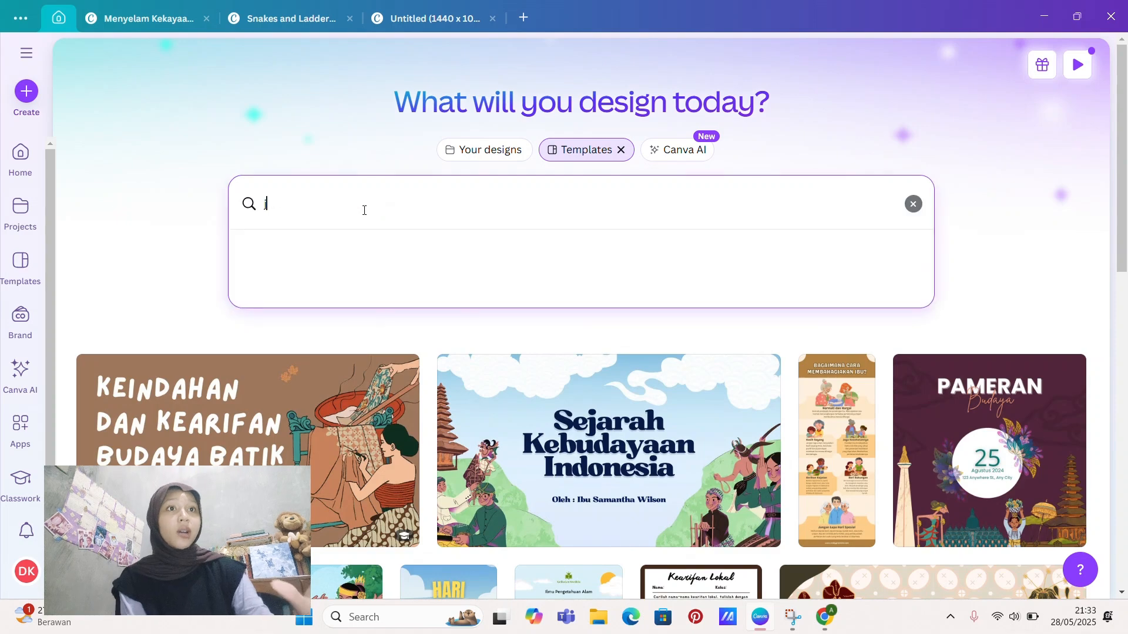
text(awa)
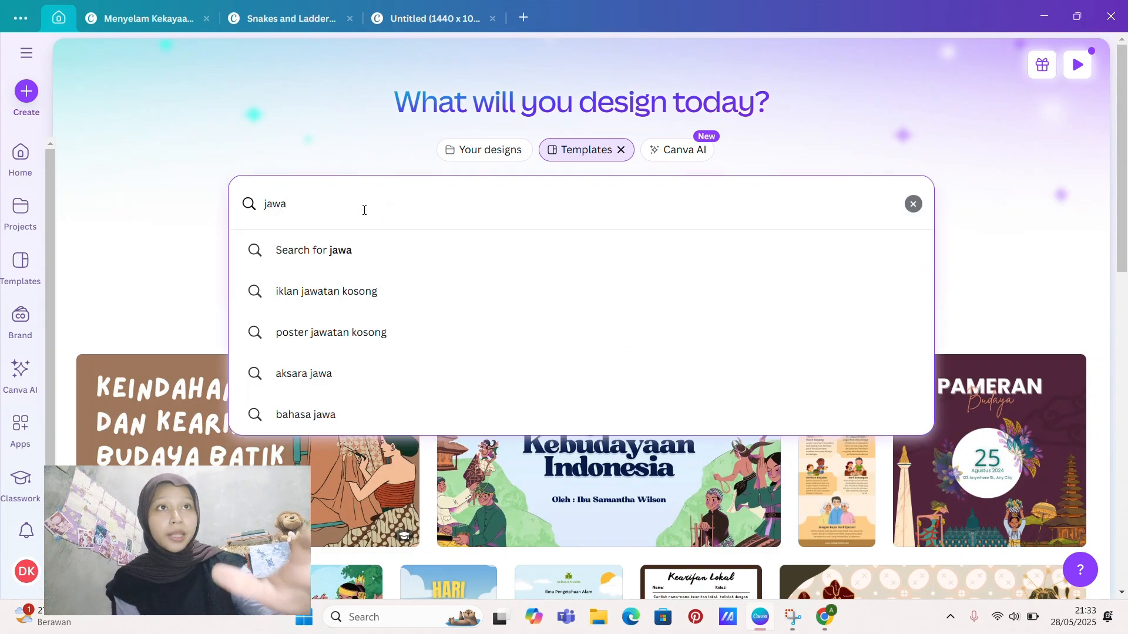
key(Return)
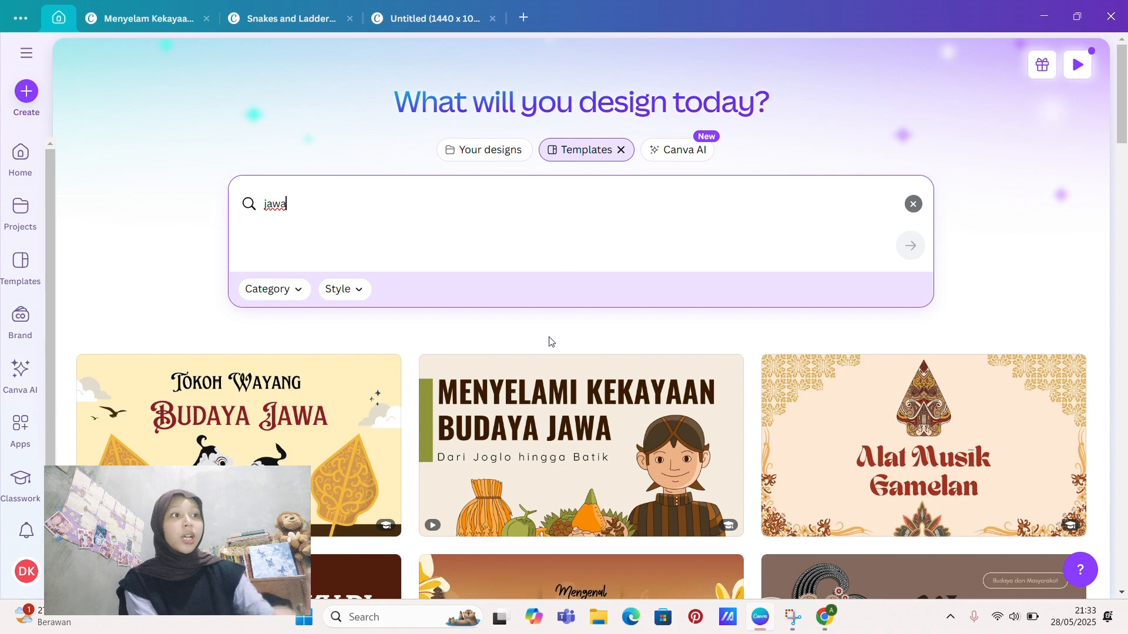
scroll(551, 341, down, 5)
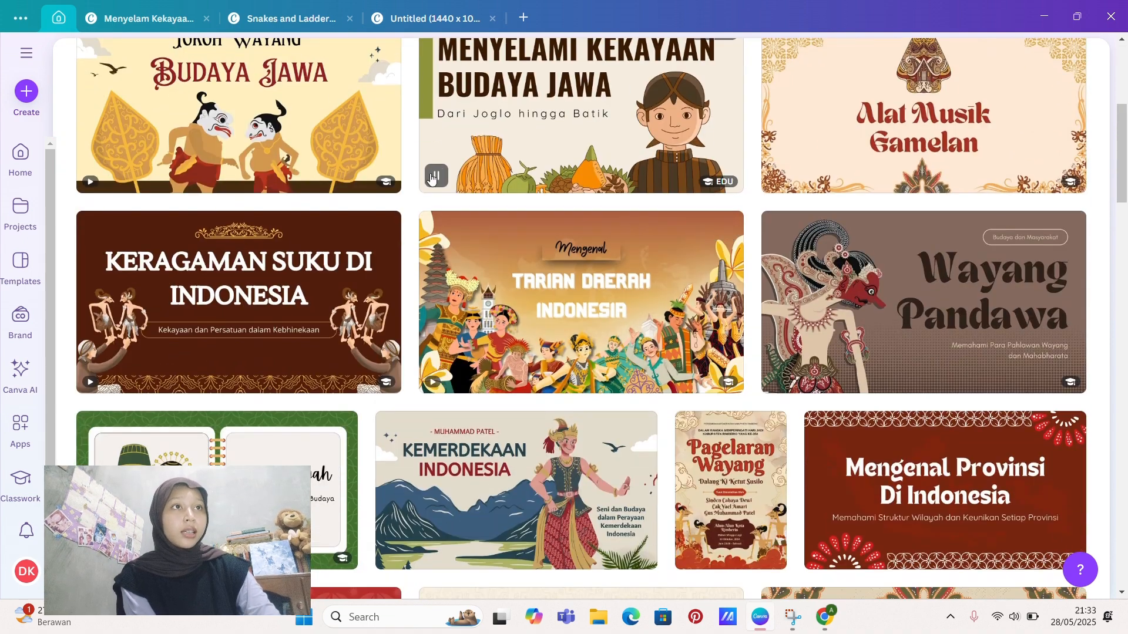
scroll(661, 100, up, 3)
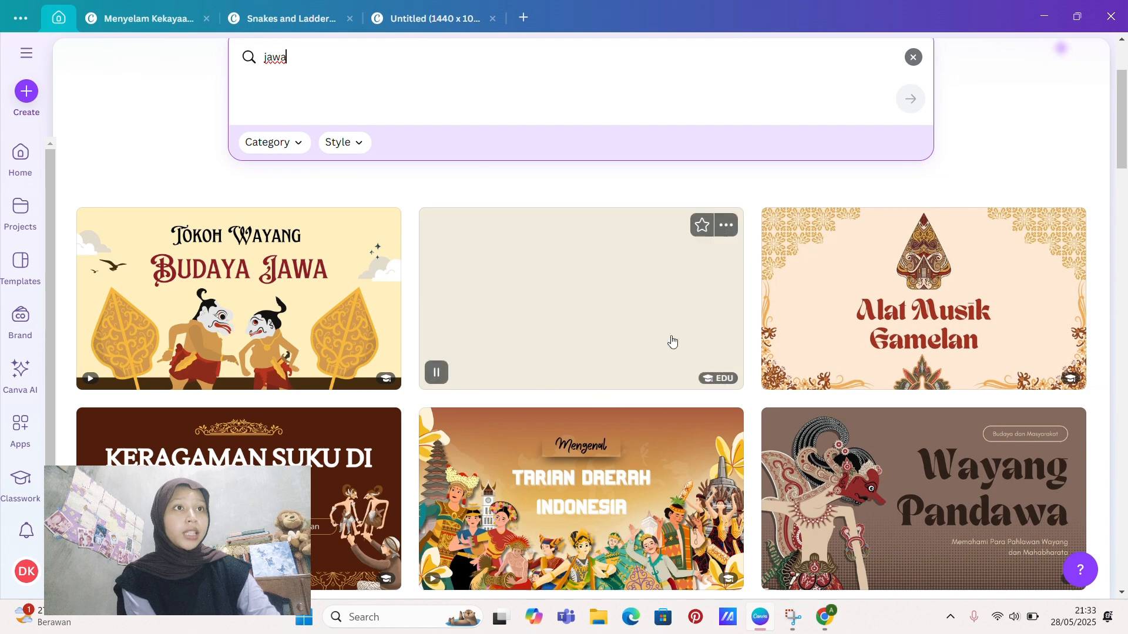
scroll(672, 341, down, 10)
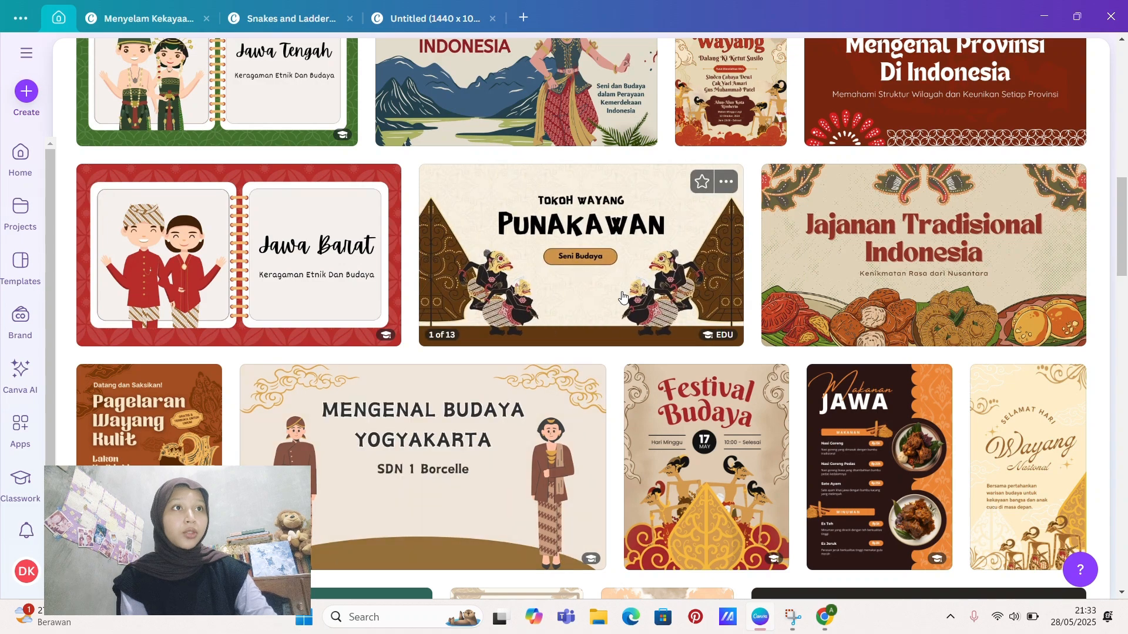
scroll(587, 329, up, 10)
scroll(623, 297, up, 2)
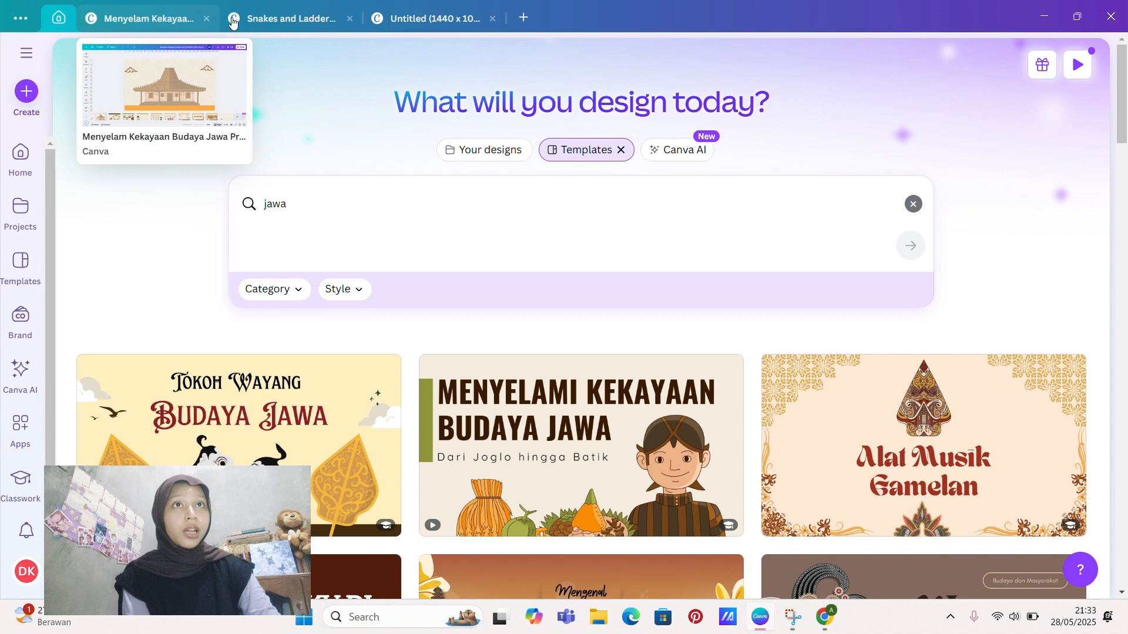
Step: Open the Menyelam Kekayaan Budaya Jawa presentation and look through its illustrated pages from 4 to 9
click(122, 20)
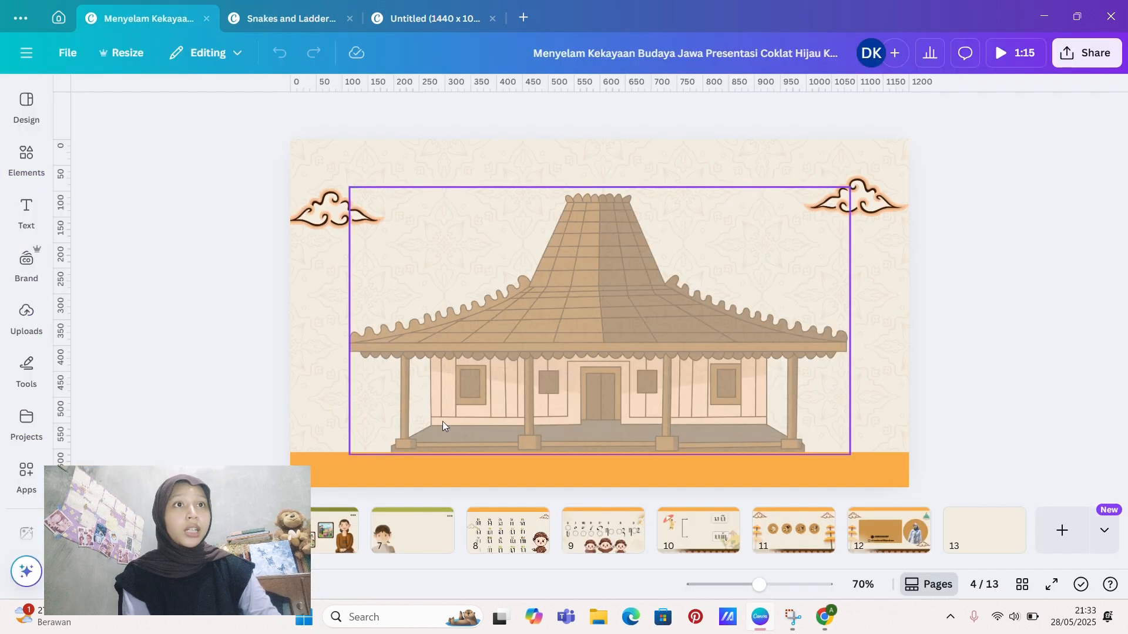
click(411, 538)
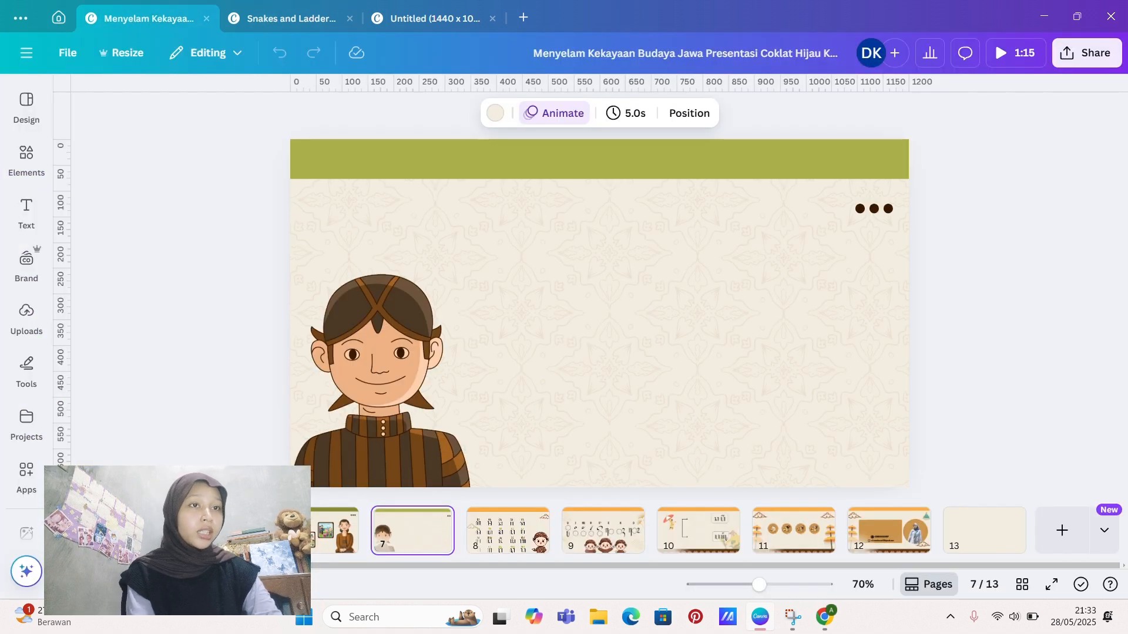
click(222, 531)
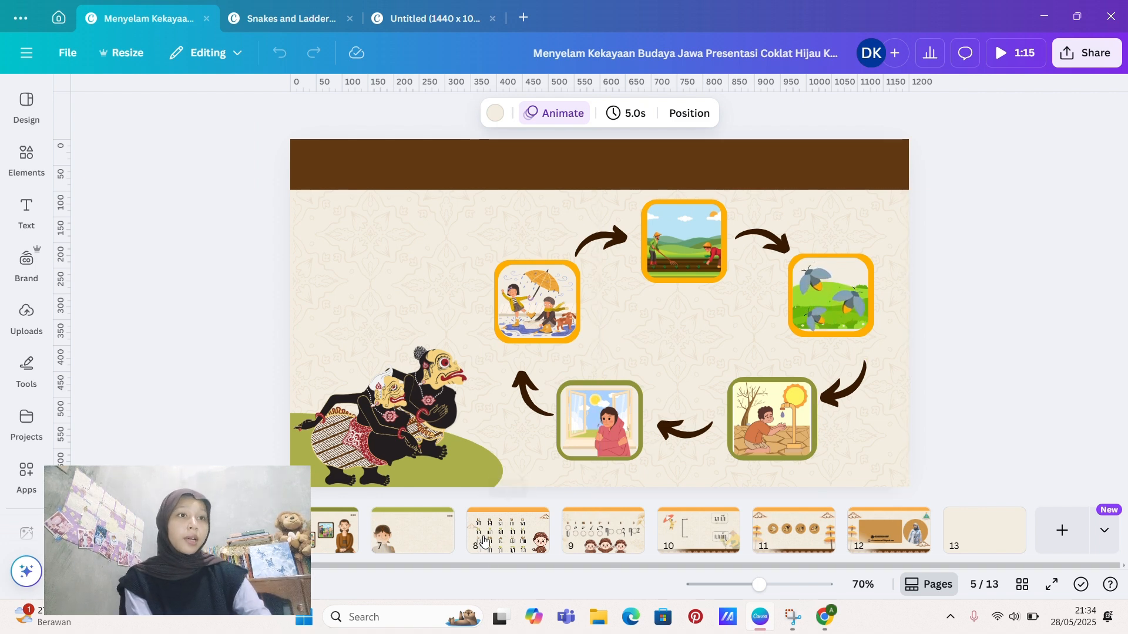
click(508, 529)
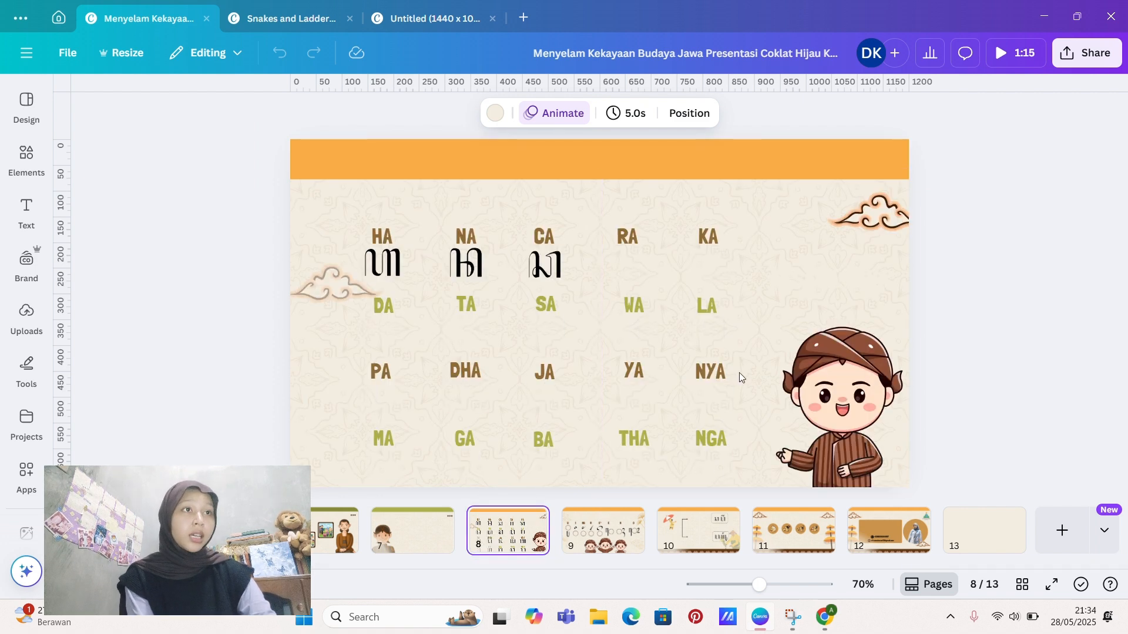
click(605, 538)
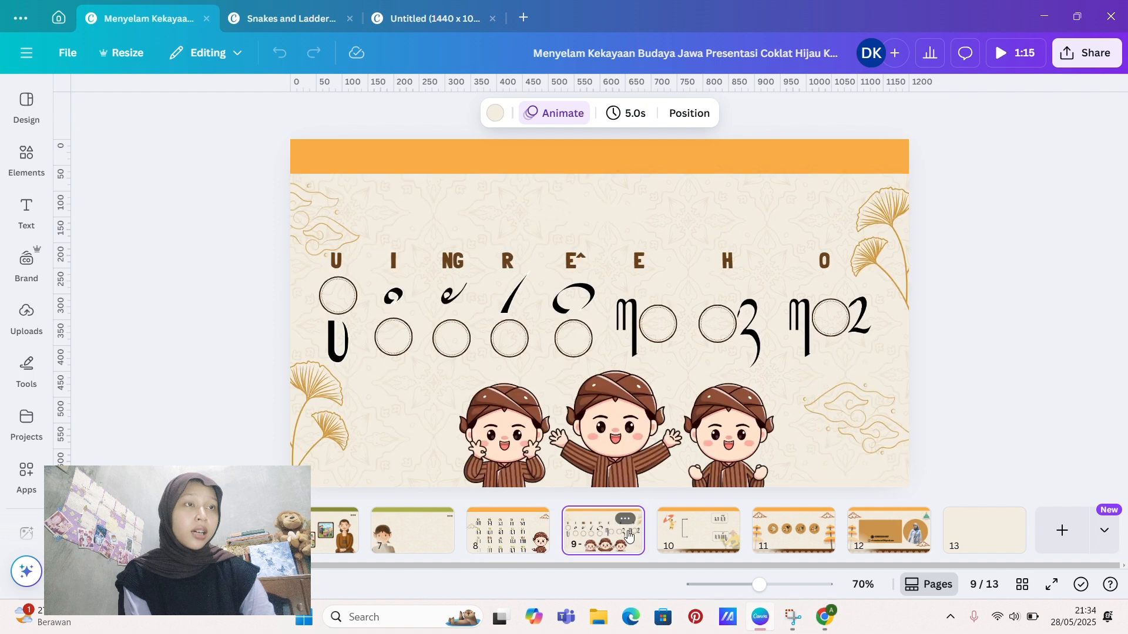
click(430, 540)
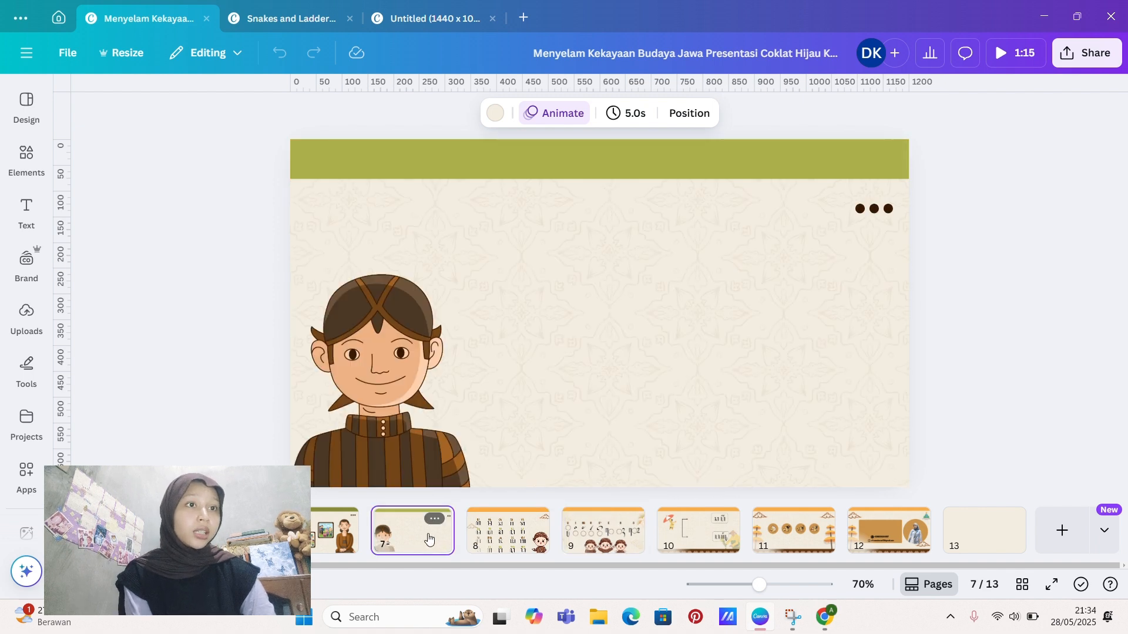
scroll(447, 532, left, 4)
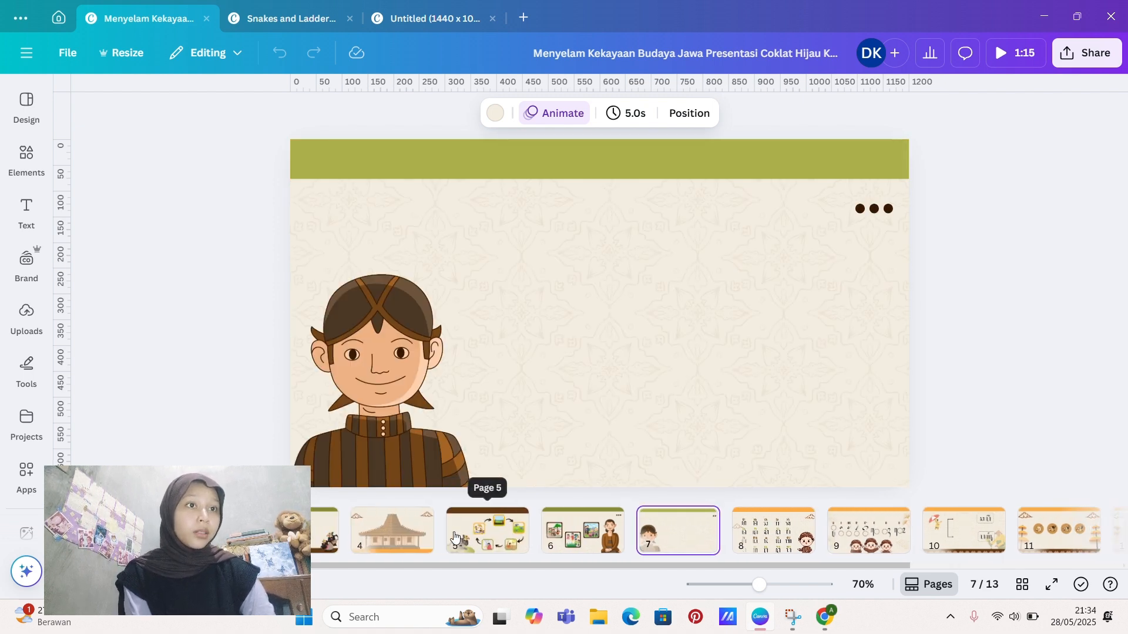
click(399, 537)
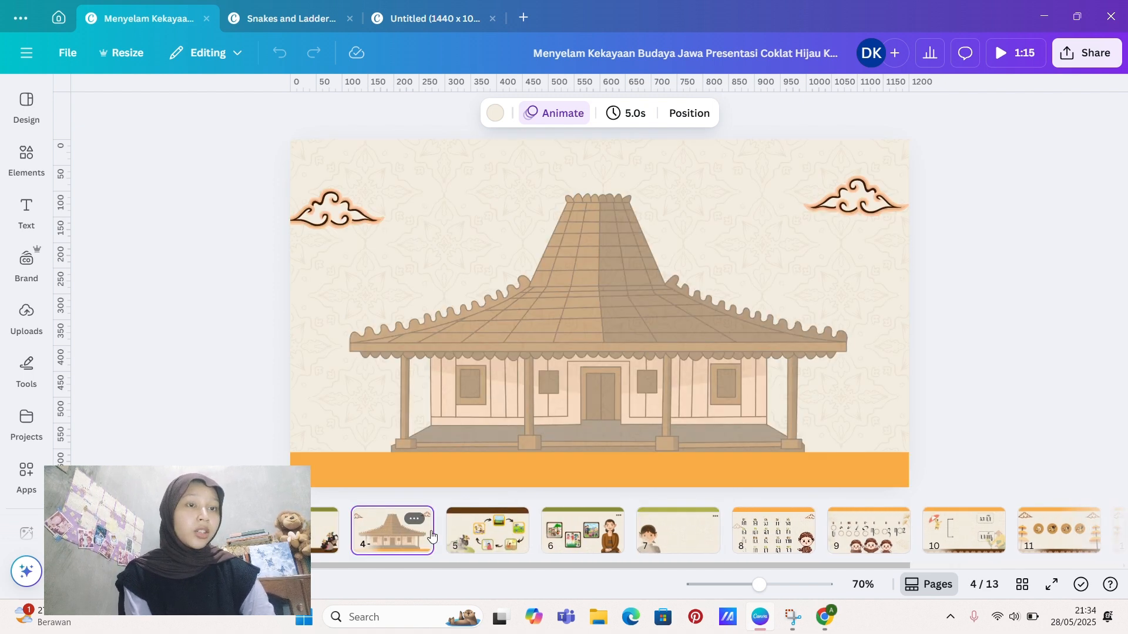
click(579, 535)
click(463, 534)
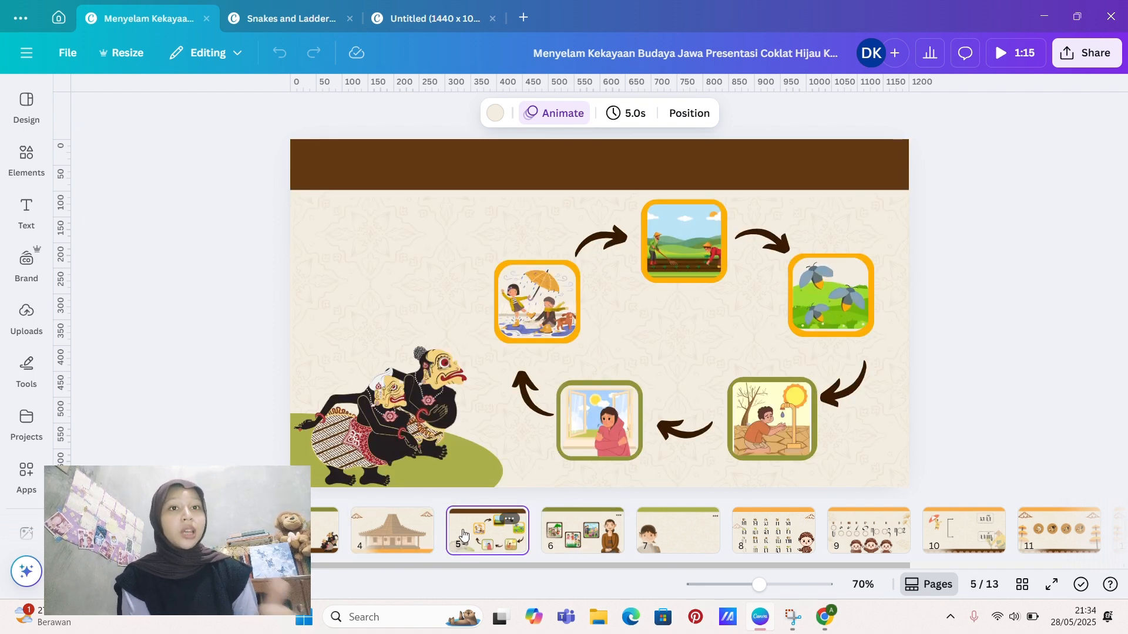
Step: Return to the joglo house on page 4, inspect its cloud ornament and background pattern, and clear the selection
click(401, 536)
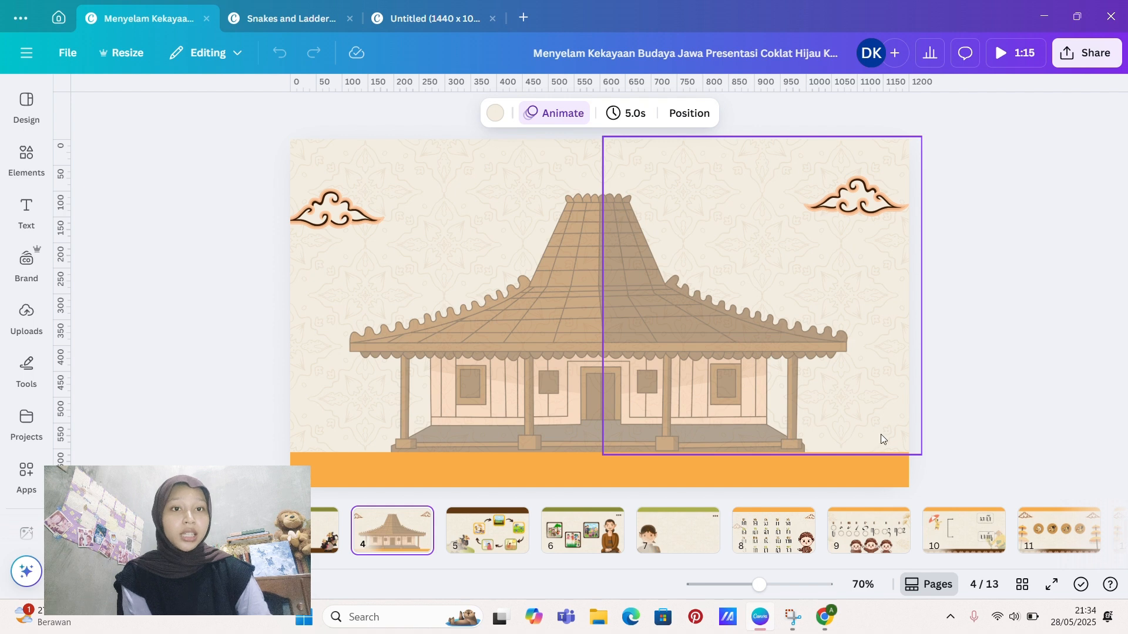
click(843, 192)
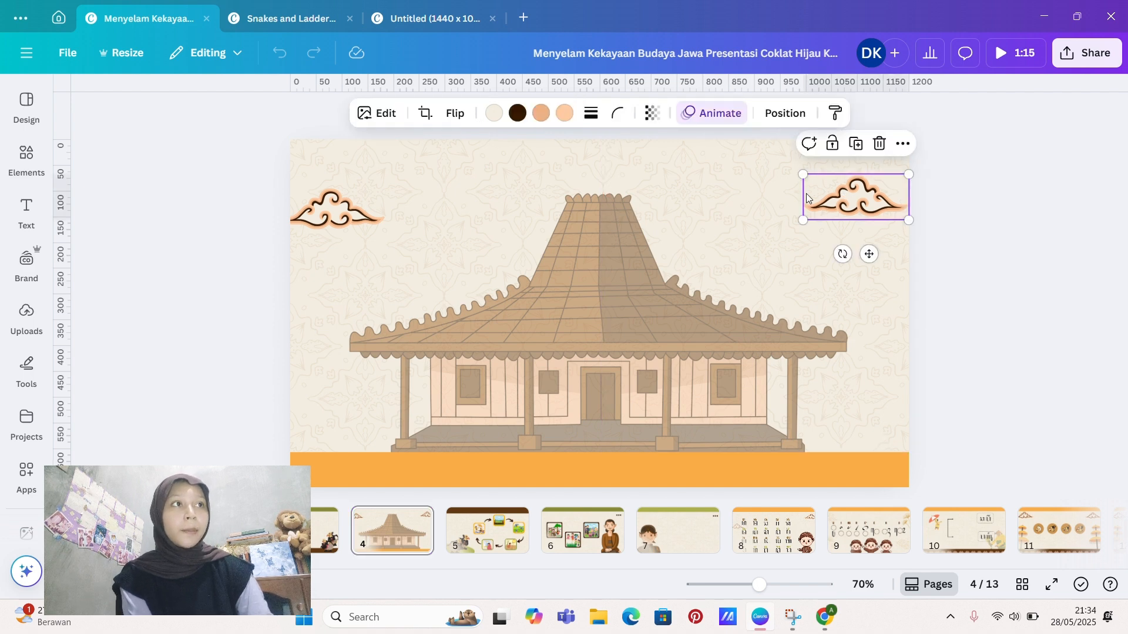
click(659, 255)
click(710, 160)
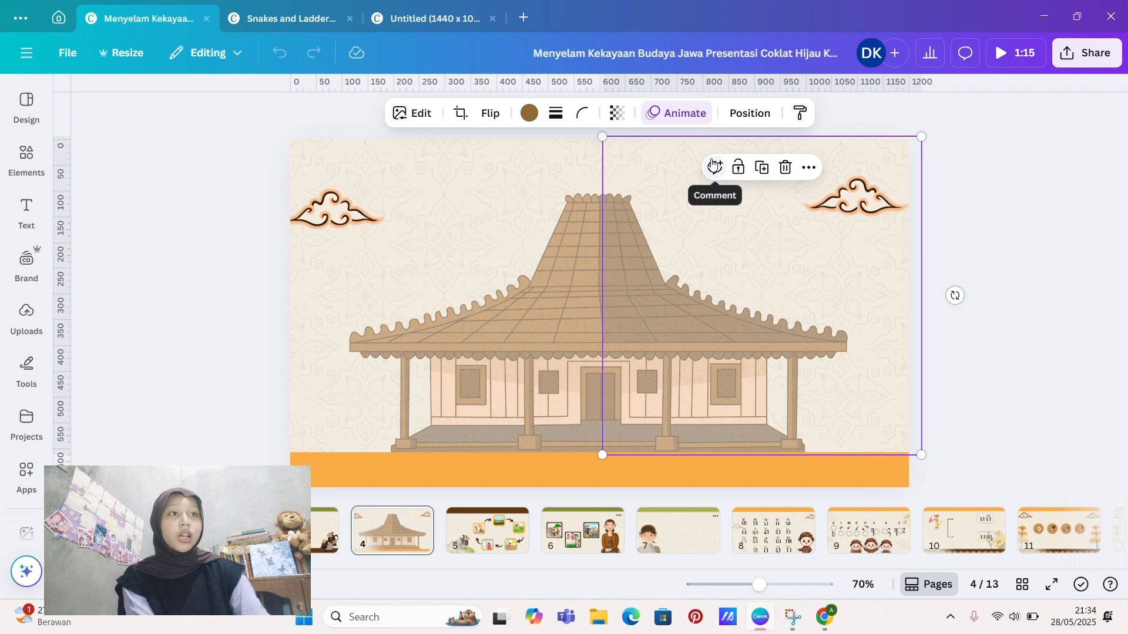
click(995, 160)
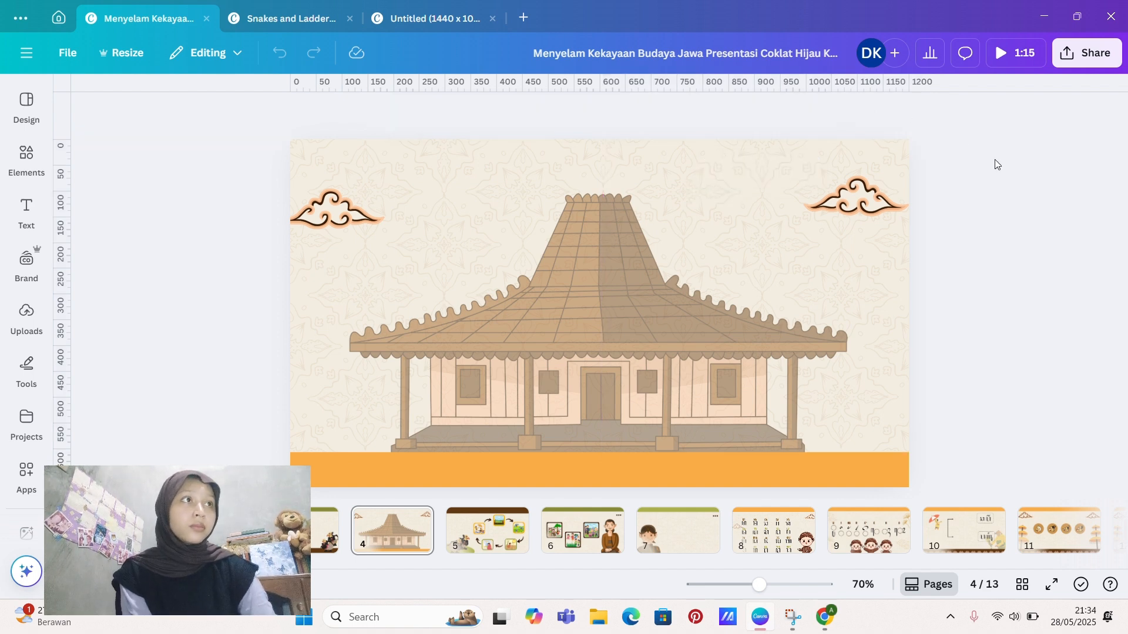
Step: Switch back to Genially and arrange it side by side with the Downloads folder, with the folder on the left half of the screen
click(1035, 12)
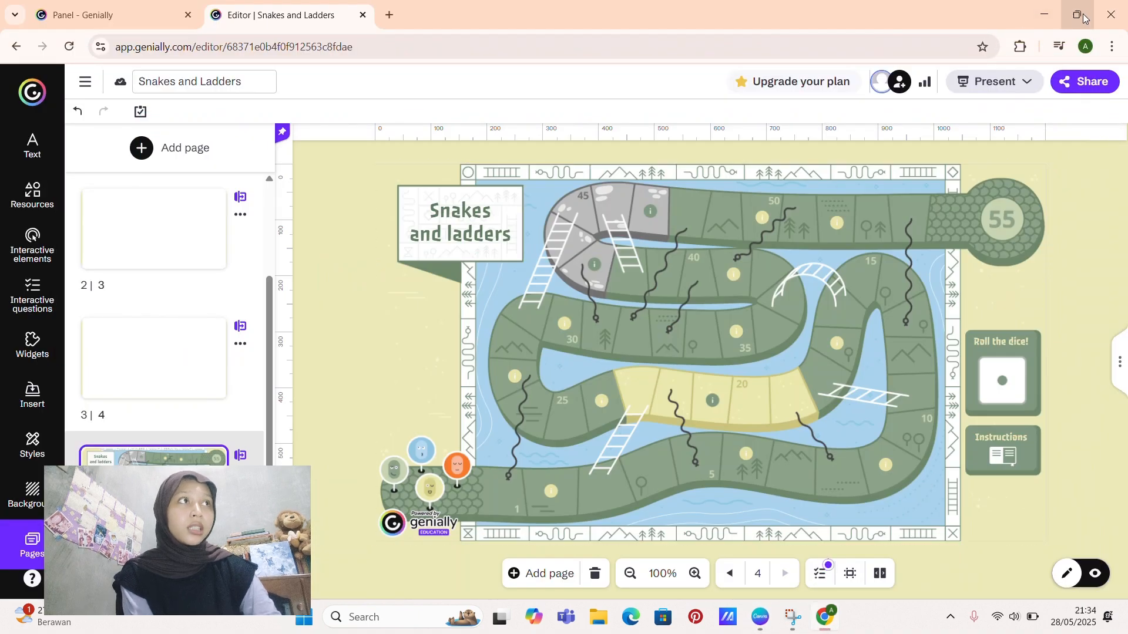
mouse_move(1082, 19)
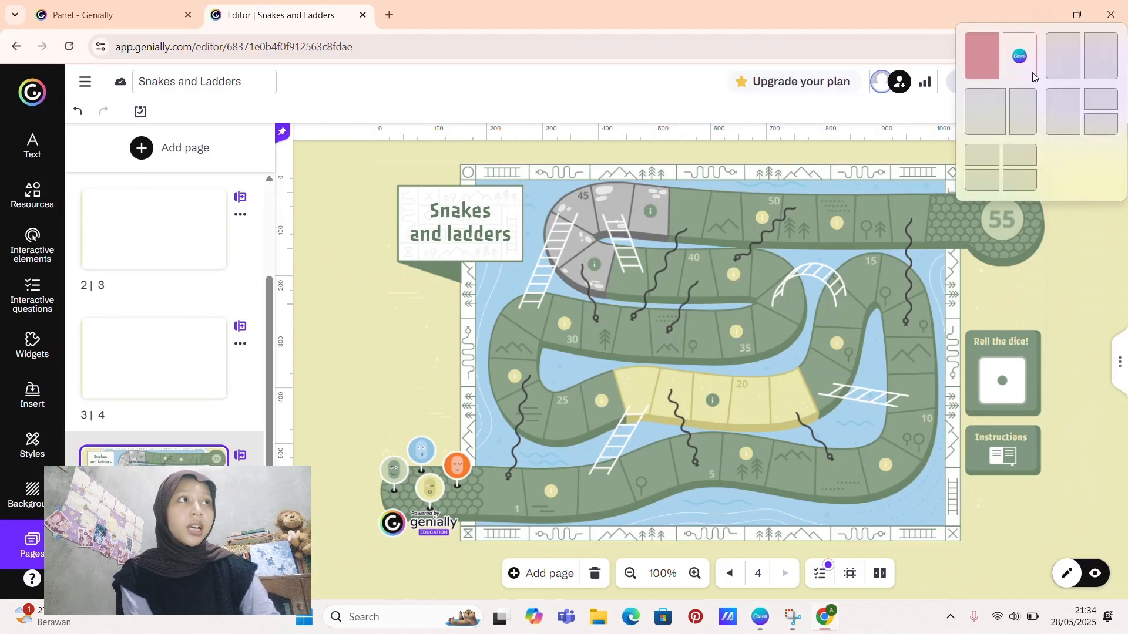
click(1101, 57)
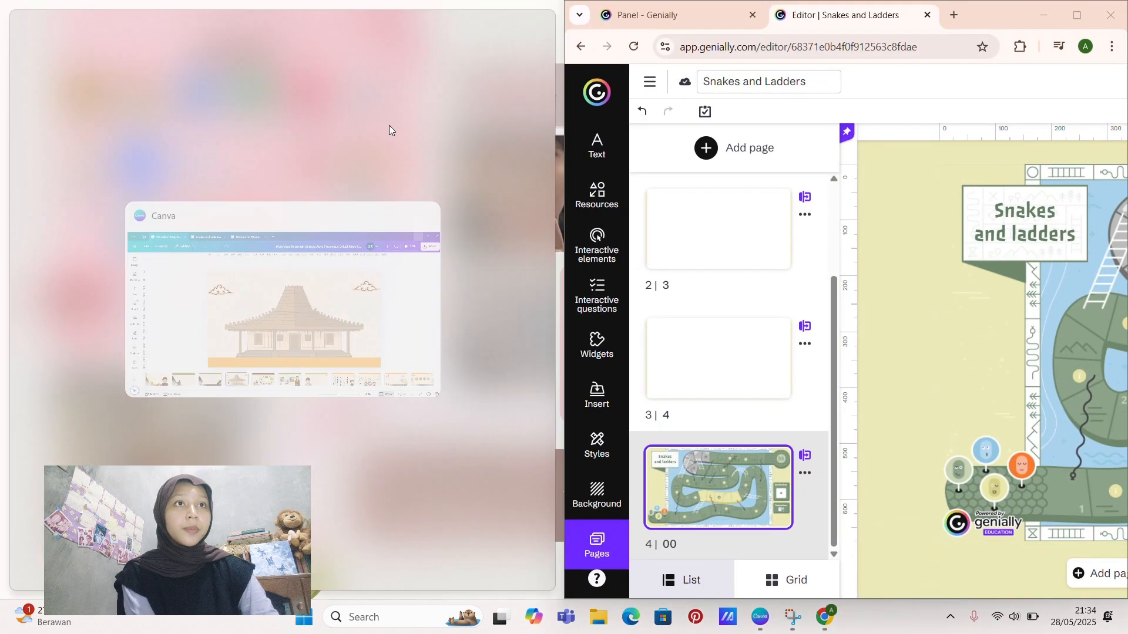
click(596, 616)
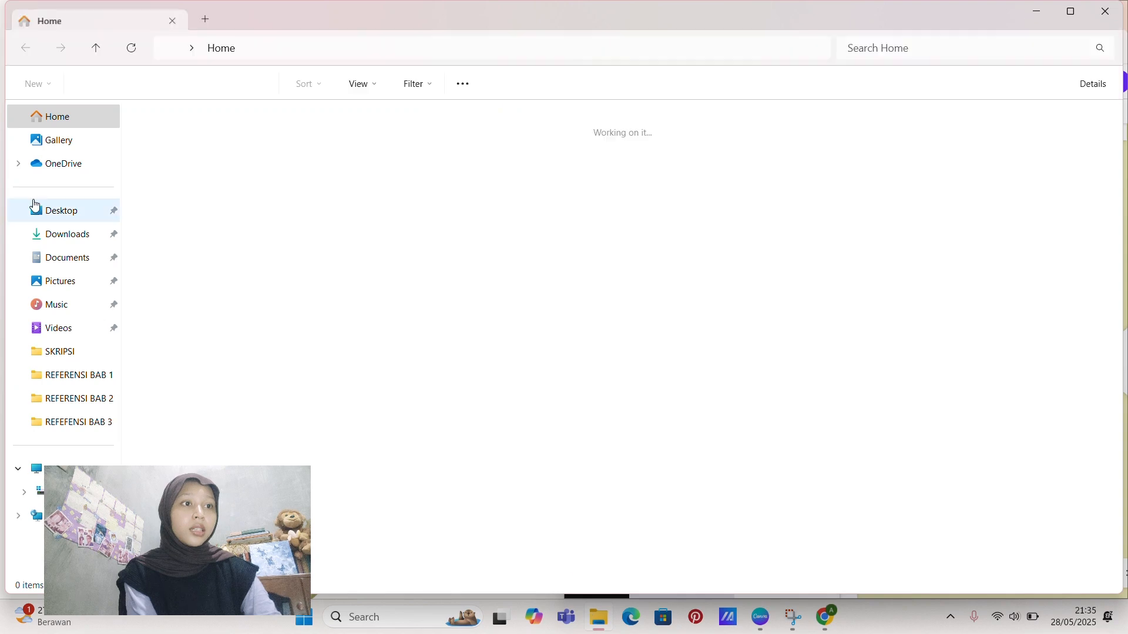
click(68, 238)
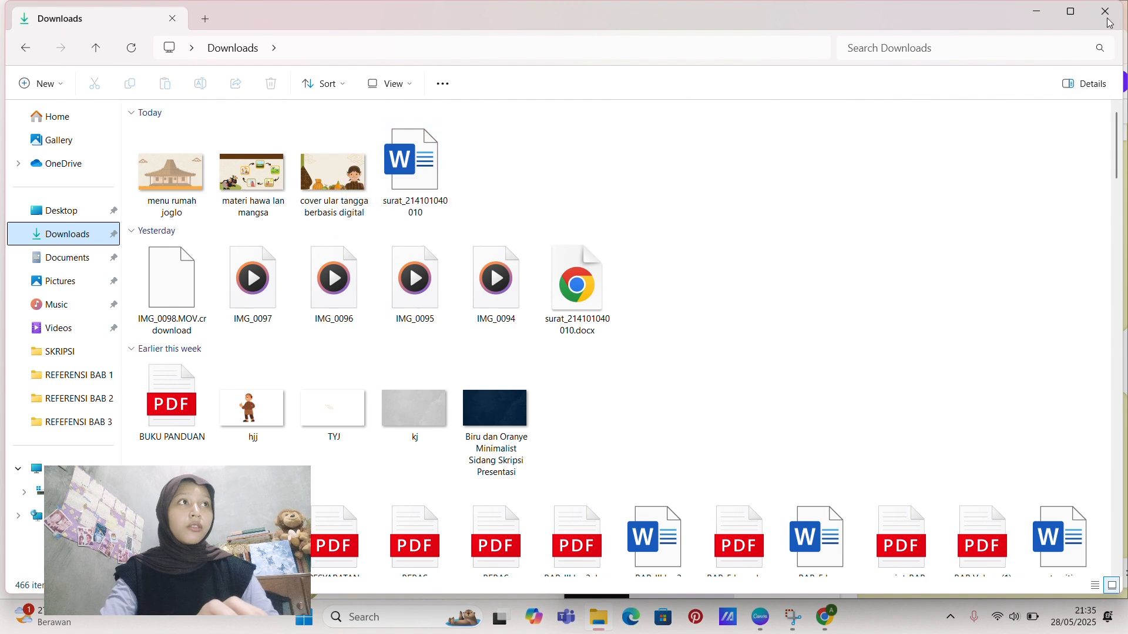
mouse_move(1080, 18)
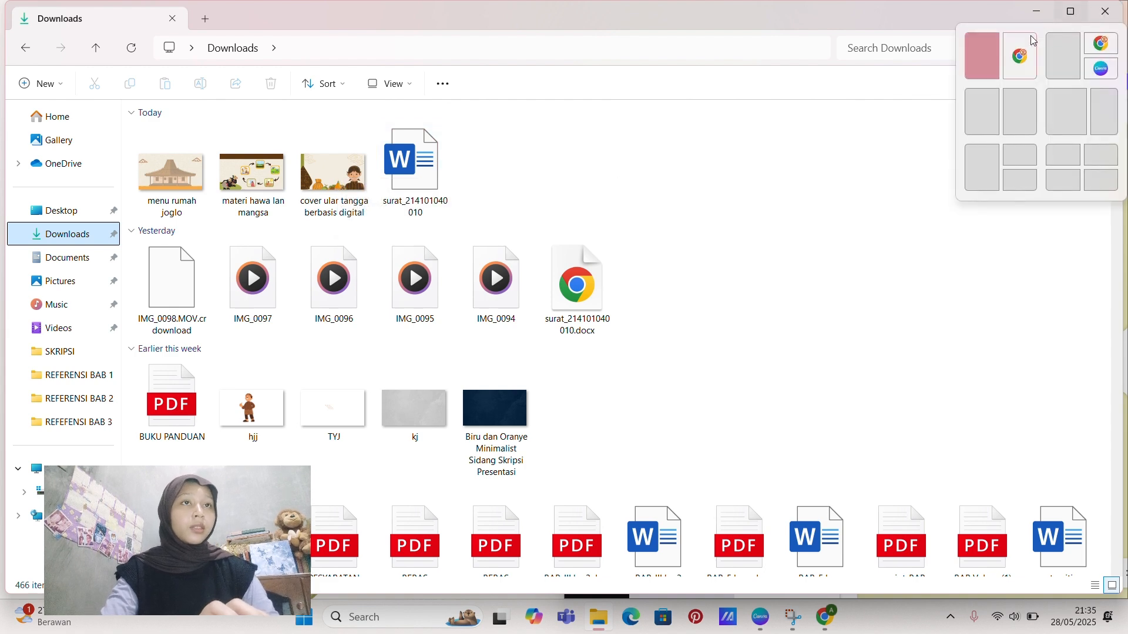
click(985, 57)
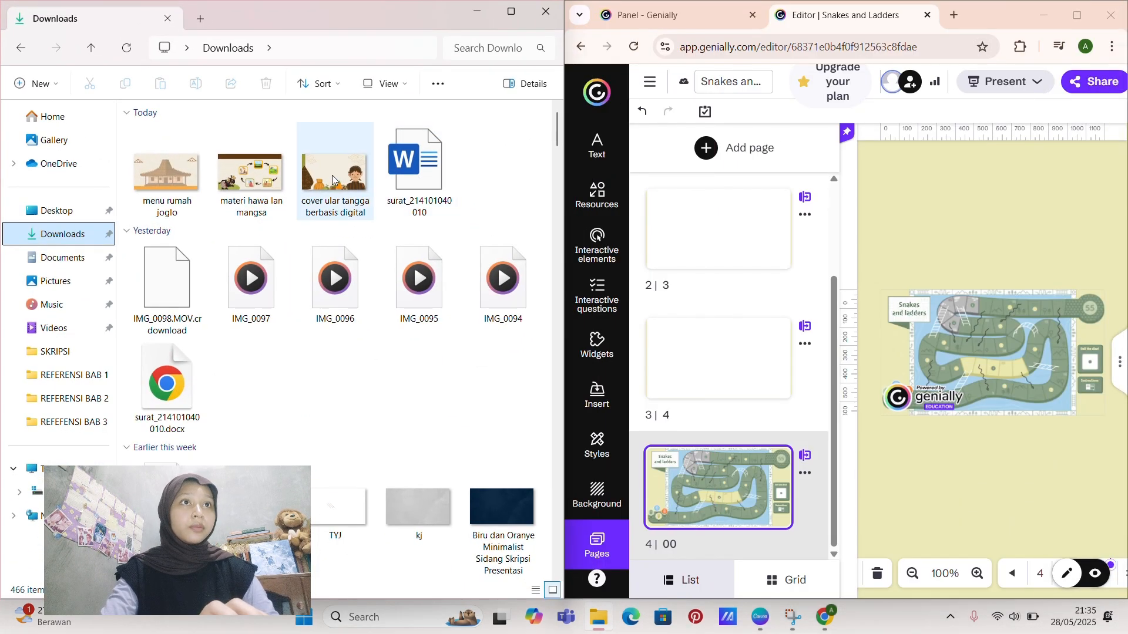
Step: Insert the "cover ular tangga berbasis digital" image from Downloads onto the first blank page of the Genially project
scroll(741, 254, up, 2)
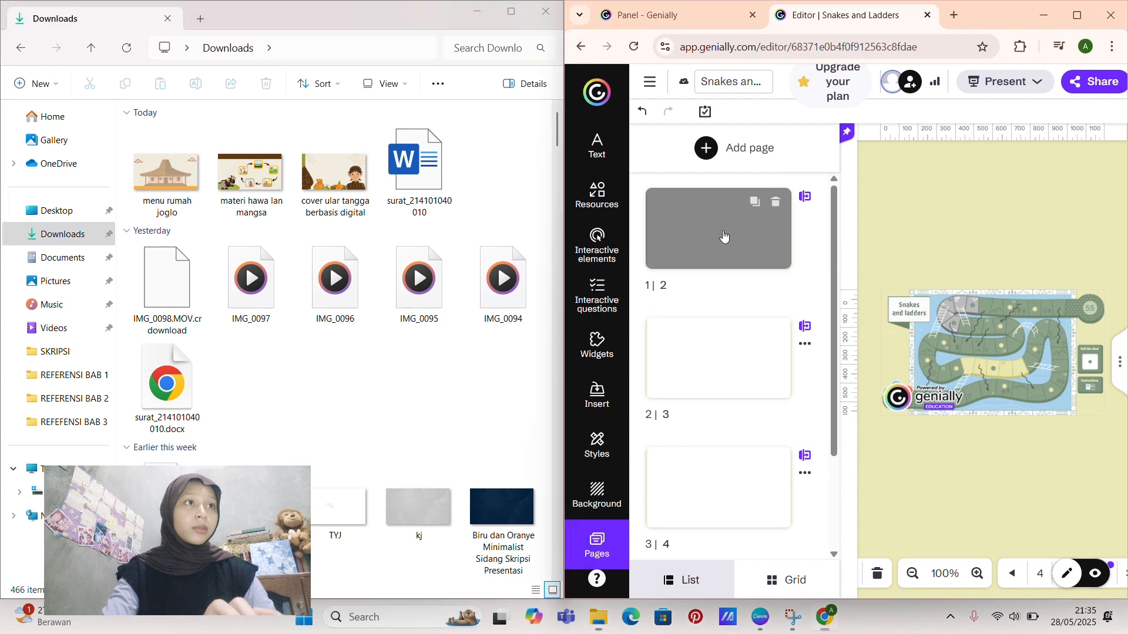
click(723, 239)
drag(337, 182, 986, 366)
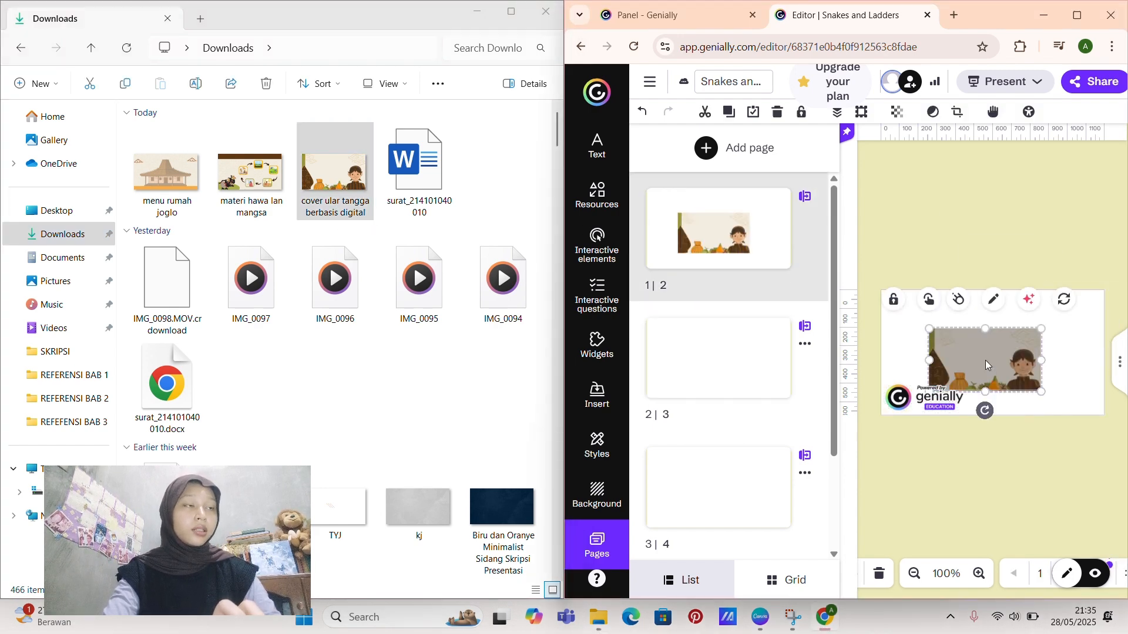
Step: Insert the "menu rumah joglo" image from Downloads onto the second blank page
click(734, 368)
click(160, 179)
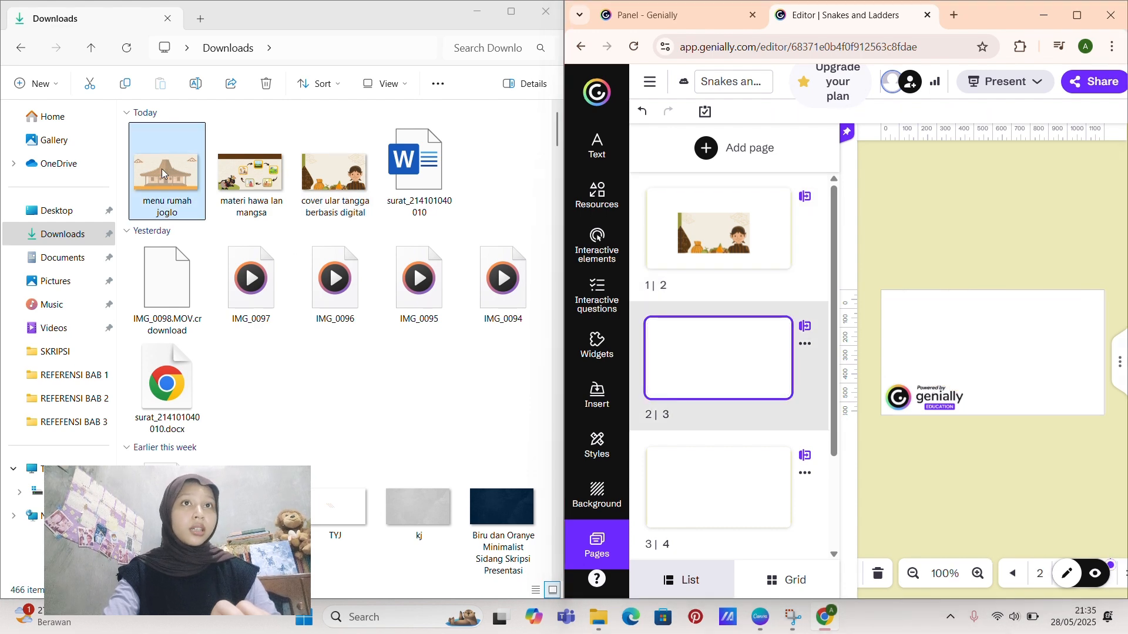
drag(163, 174, 993, 367)
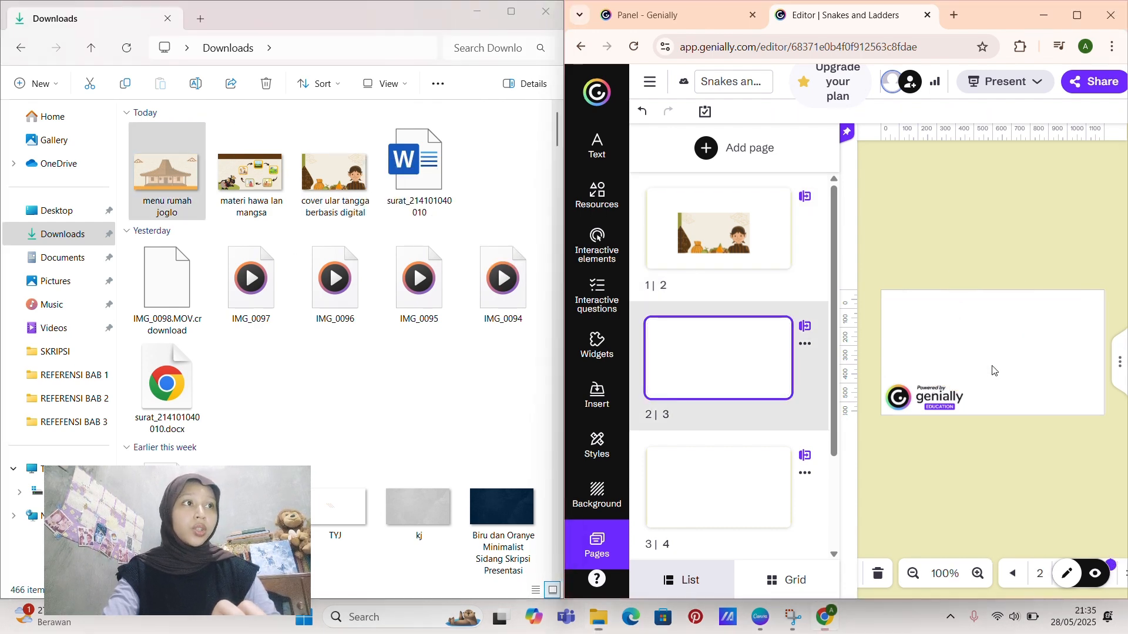
Step: Insert the "materi hawa lan mangsa" image from Downloads onto the third blank page
click(734, 488)
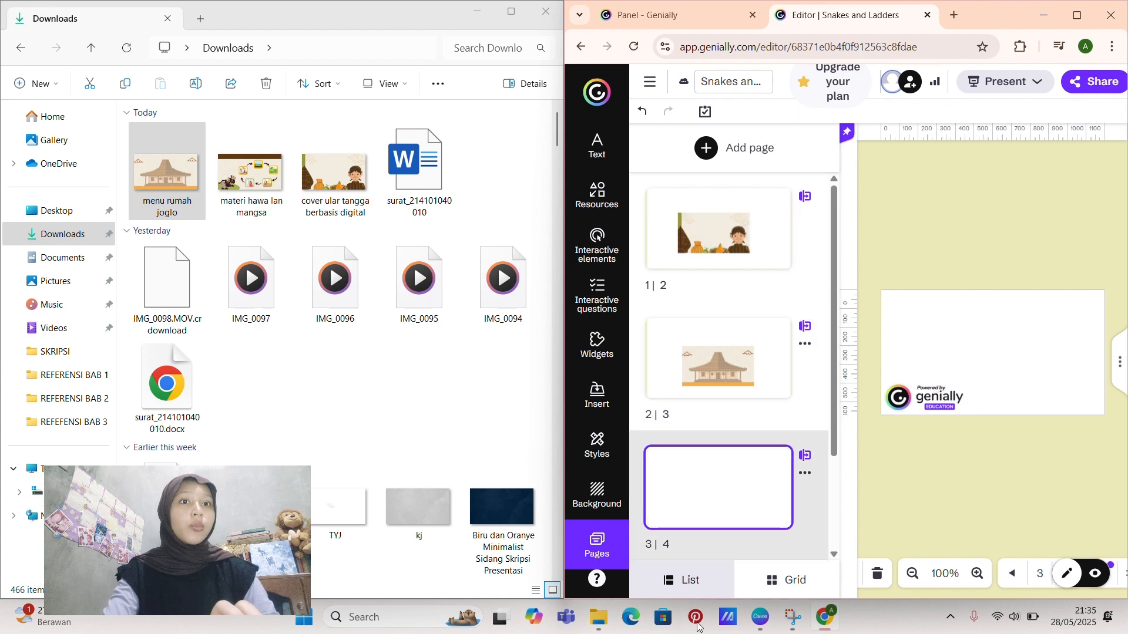
mouse_move(559, 516)
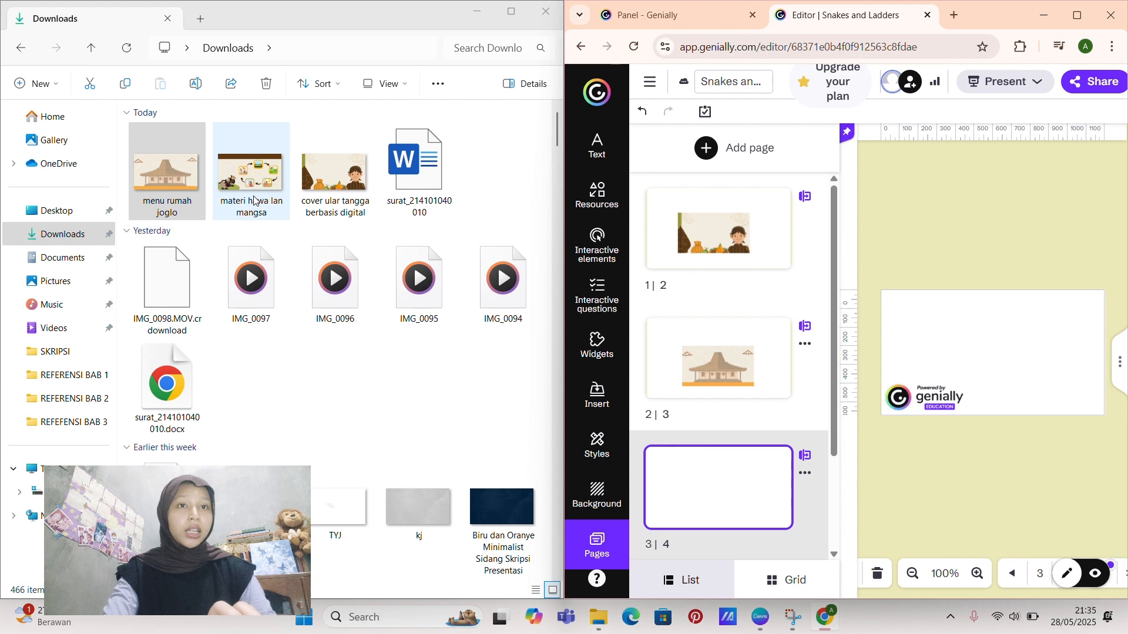
drag(253, 201, 1014, 372)
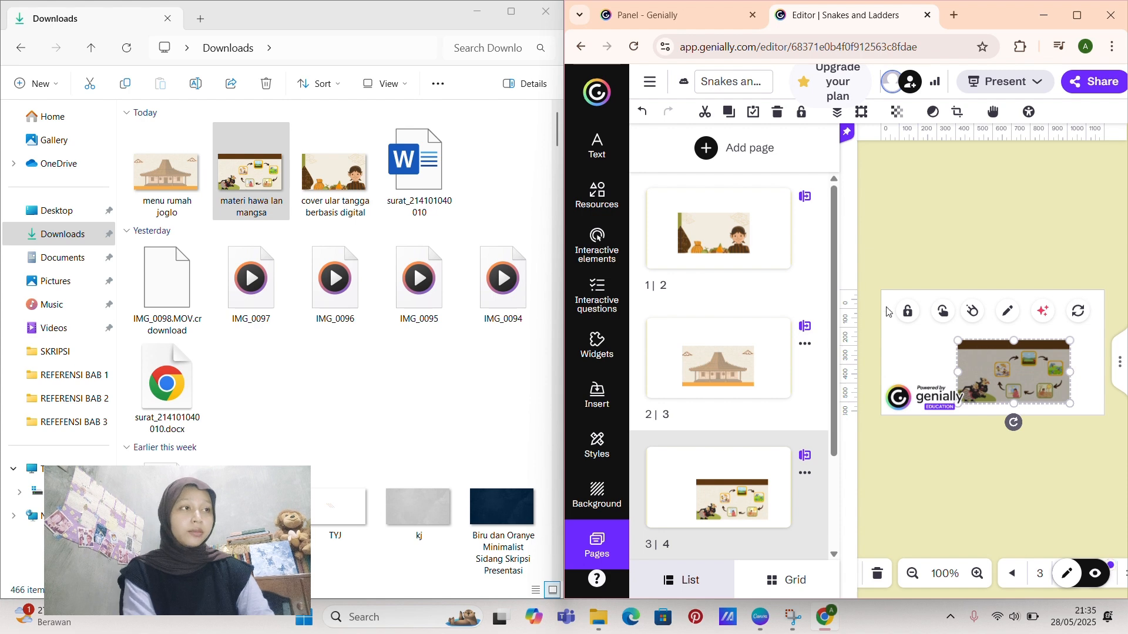
Step: Return to the first added page and enlarge its cover image from corner to corner until it fills the whole page
click(786, 268)
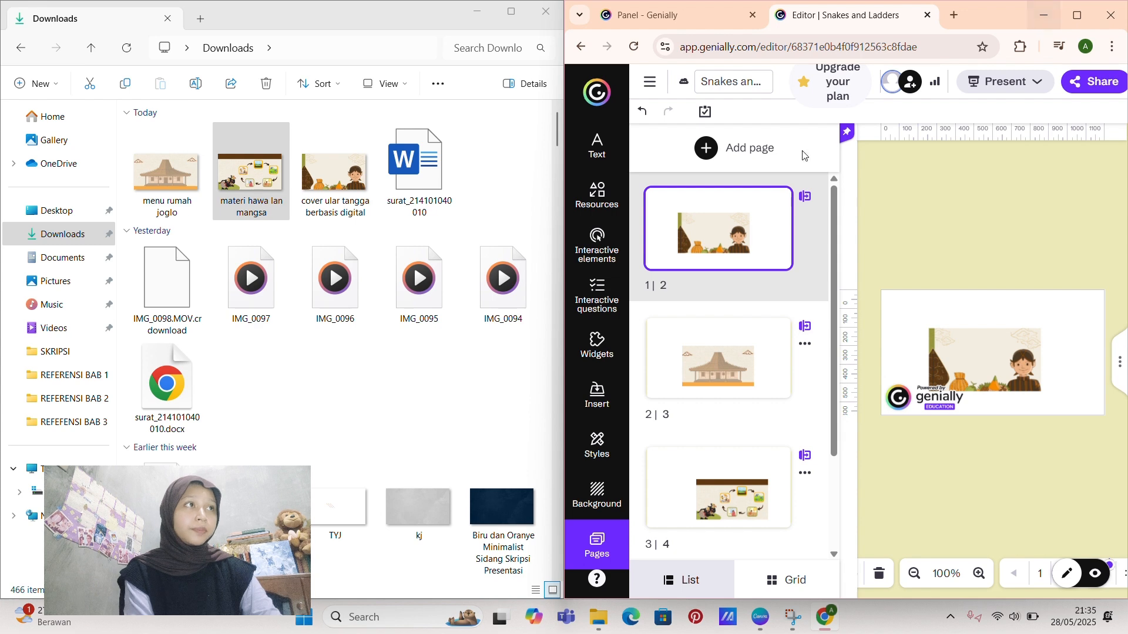
click(963, 357)
mouse_move(930, 331)
mouse_down()
mouse_move(880, 300)
mouse_move(921, 335)
mouse_up()
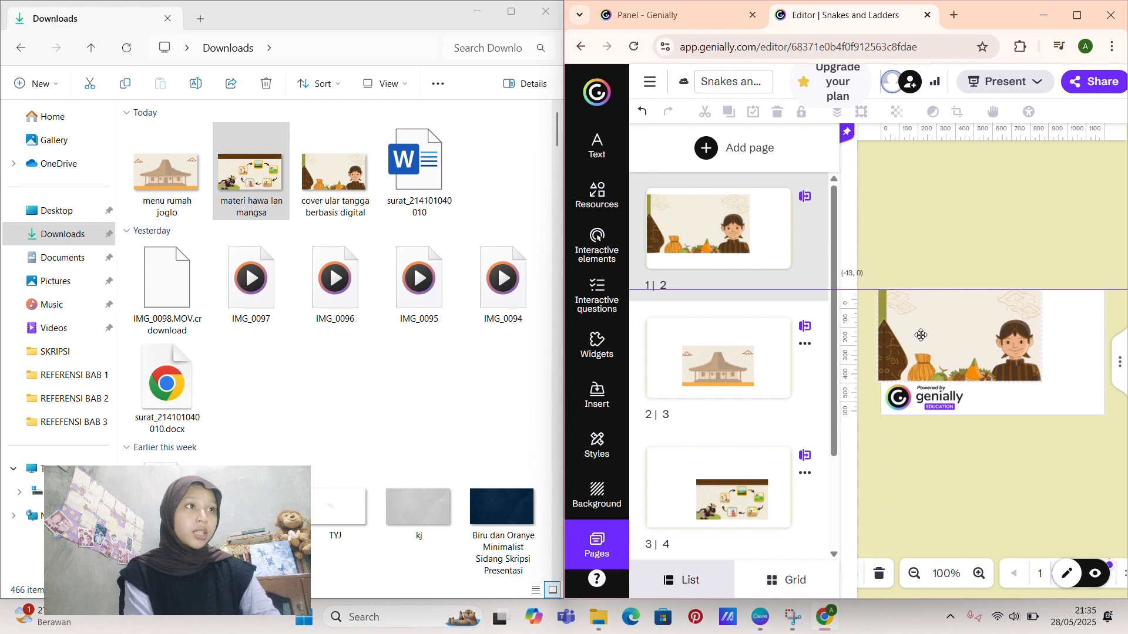
drag(1044, 377, 1110, 405)
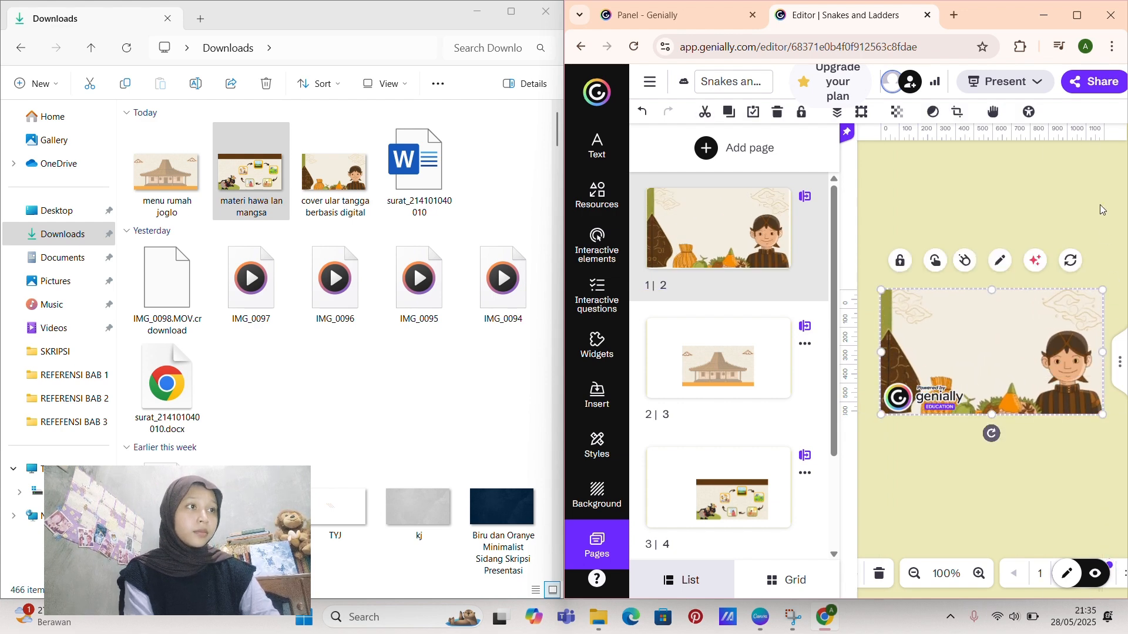
Step: Minimize the Genially window, switch to Canva, and show page 1 of the Snakes and Ladders board design
click(1037, 14)
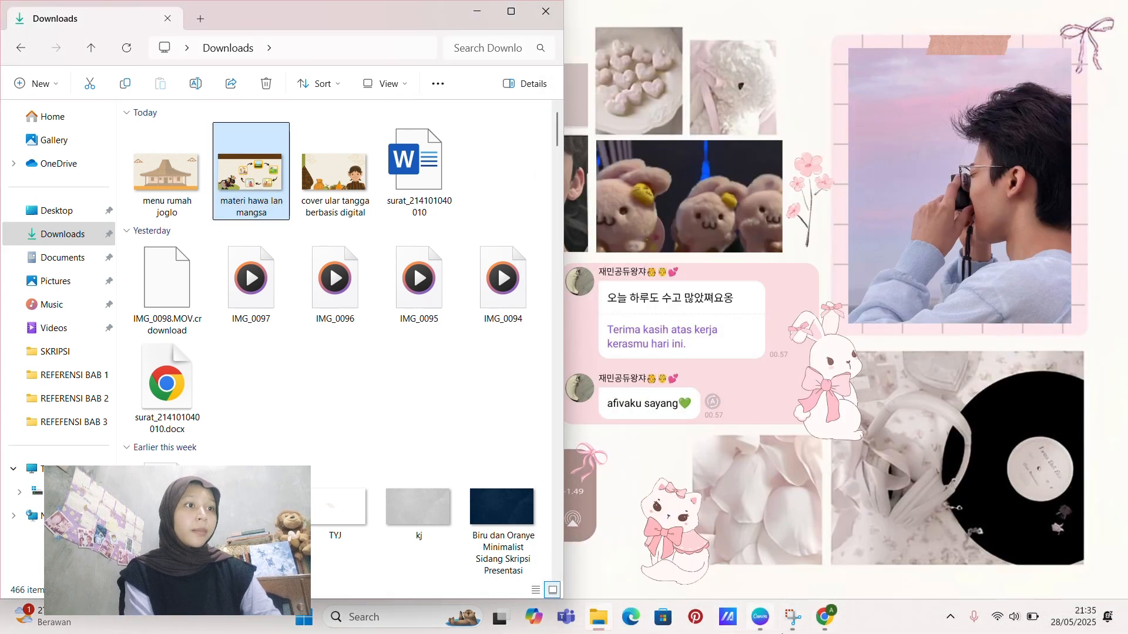
click(760, 616)
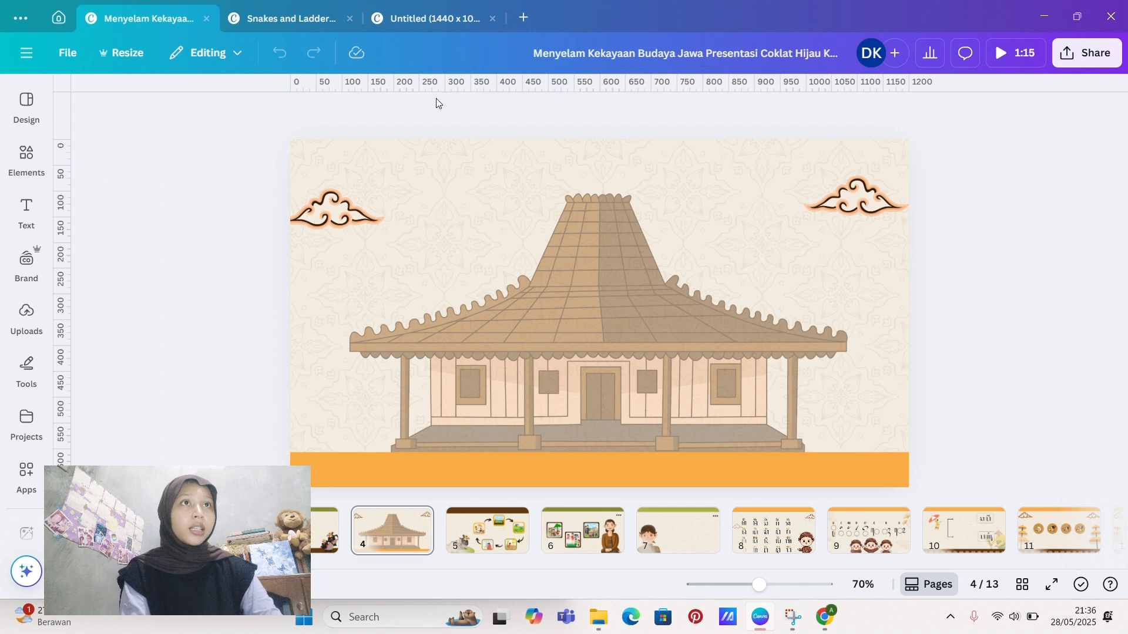
click(260, 22)
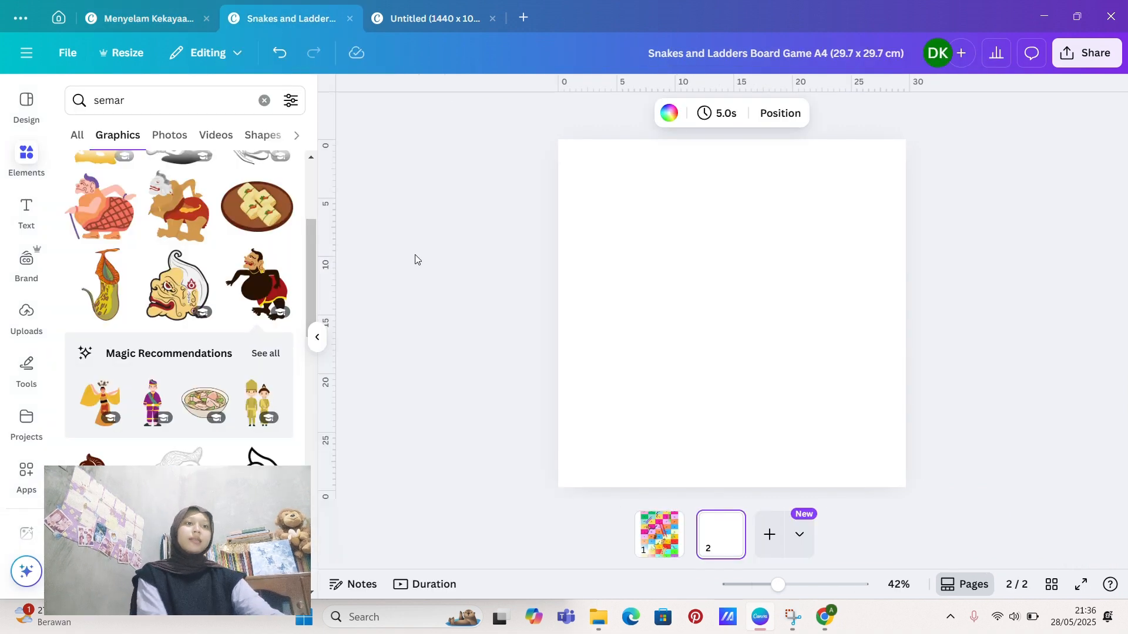
click(662, 537)
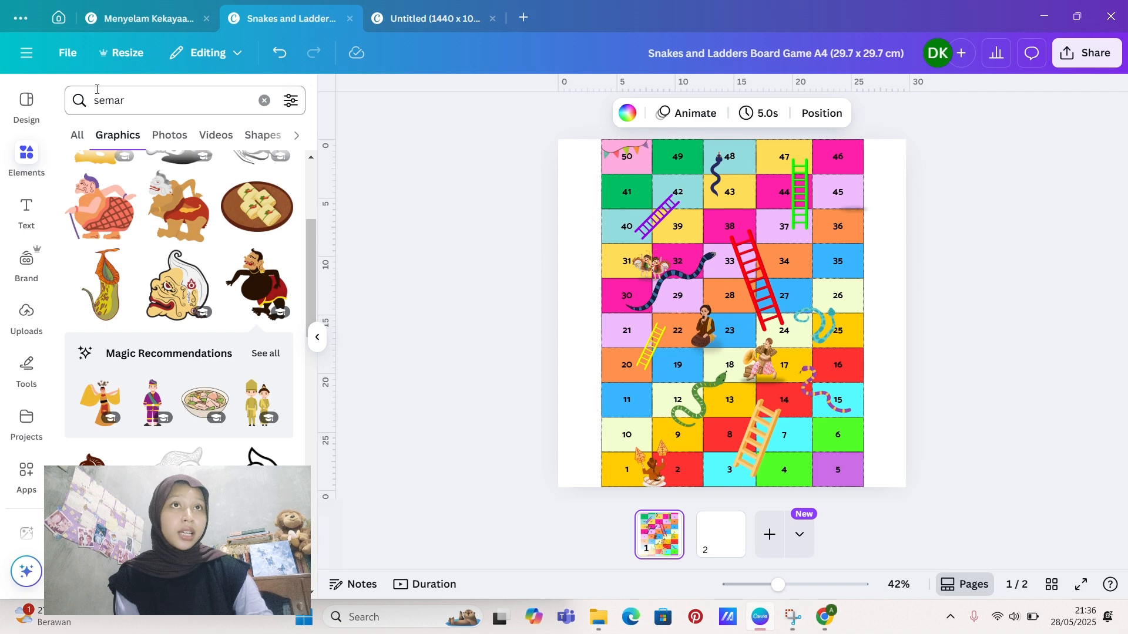
Step: Go to the Canva home page and search the templates for "ular tangga" instead of "jawa"
click(59, 18)
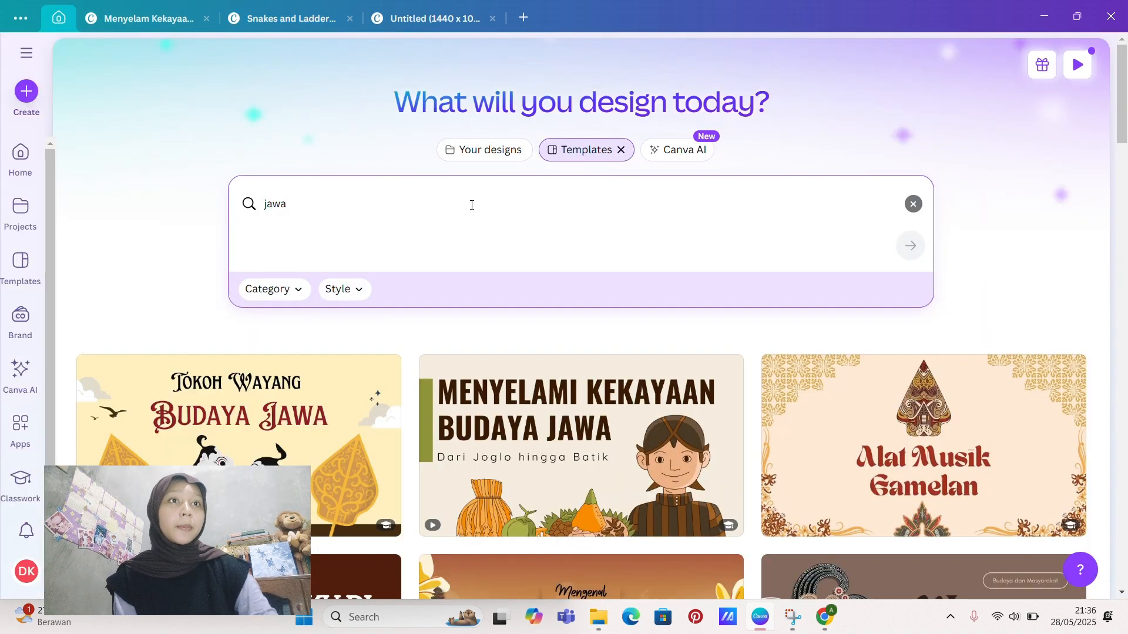
click(913, 204)
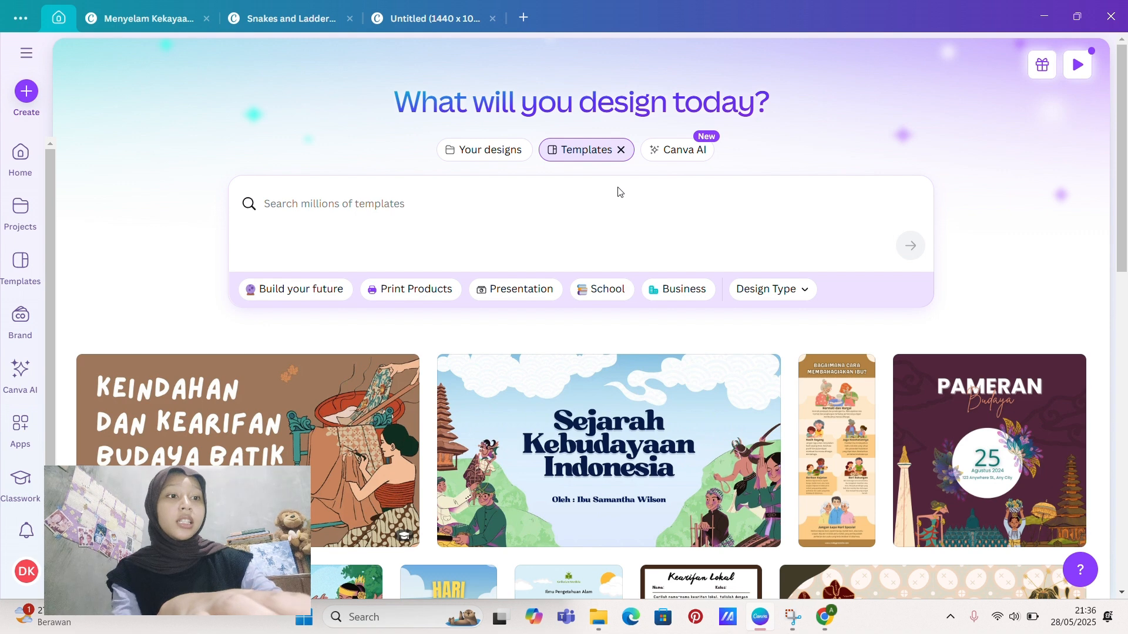
click(511, 204)
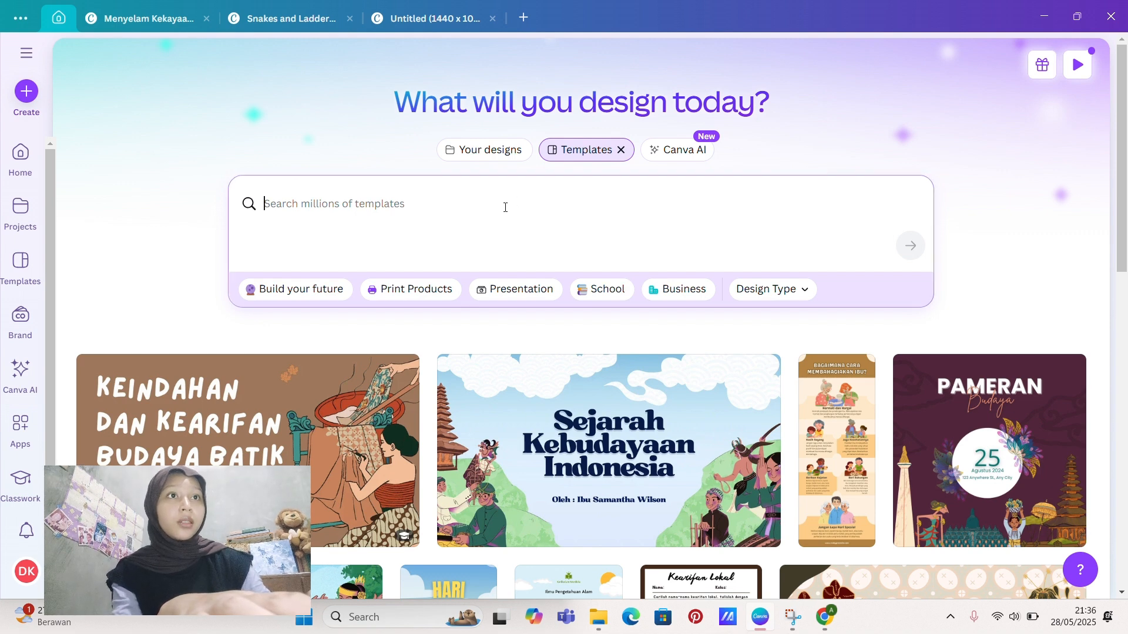
text(ular)
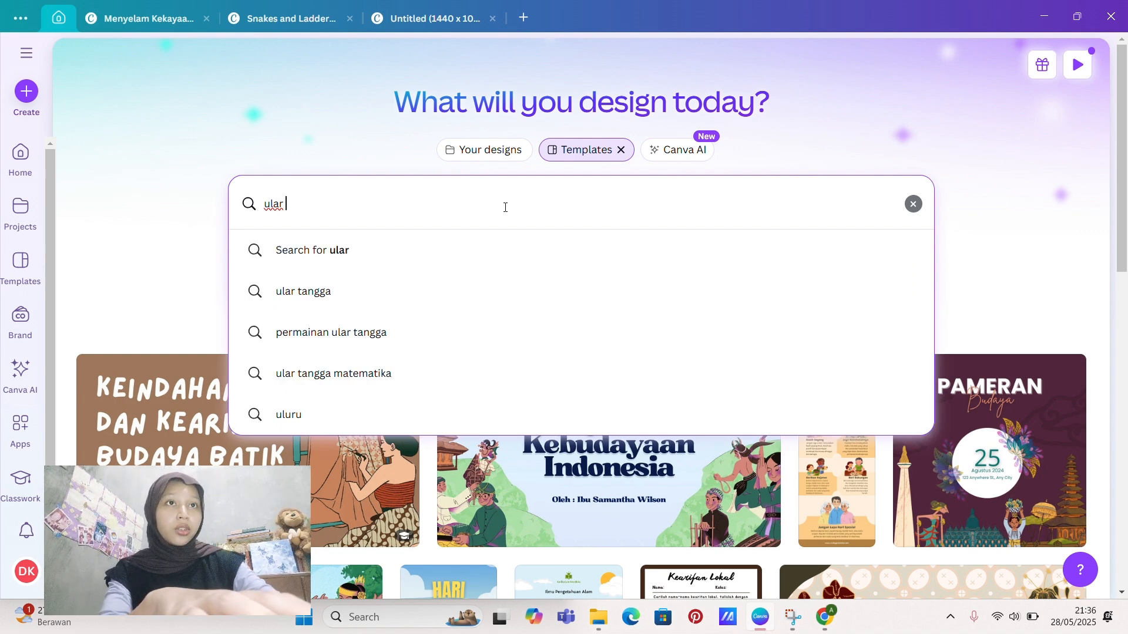
text(tangga)
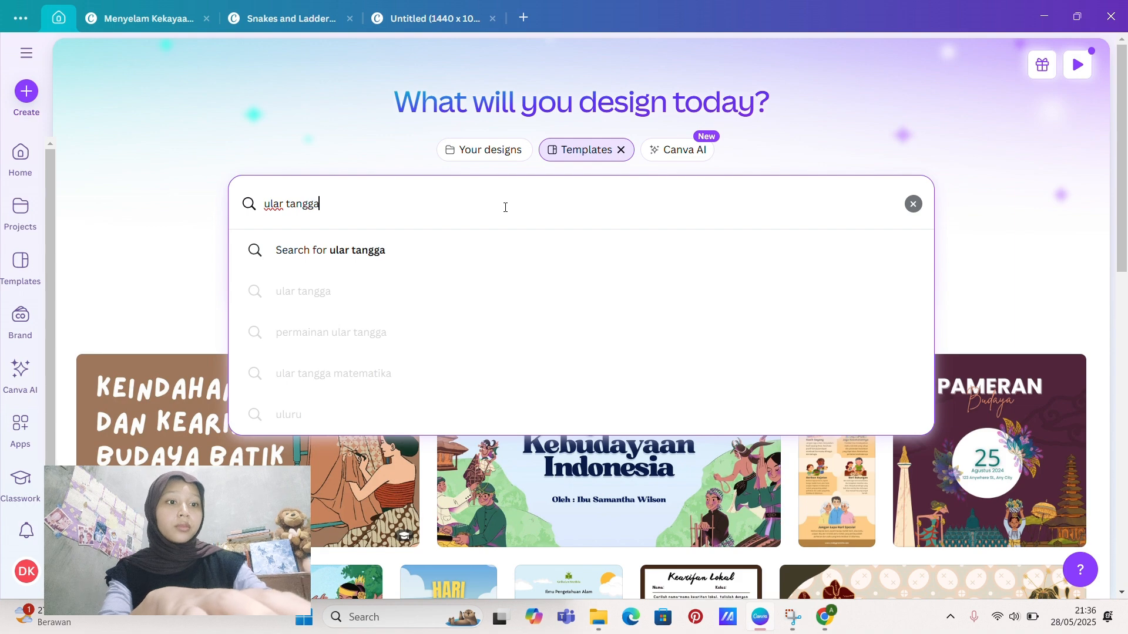
key(Return)
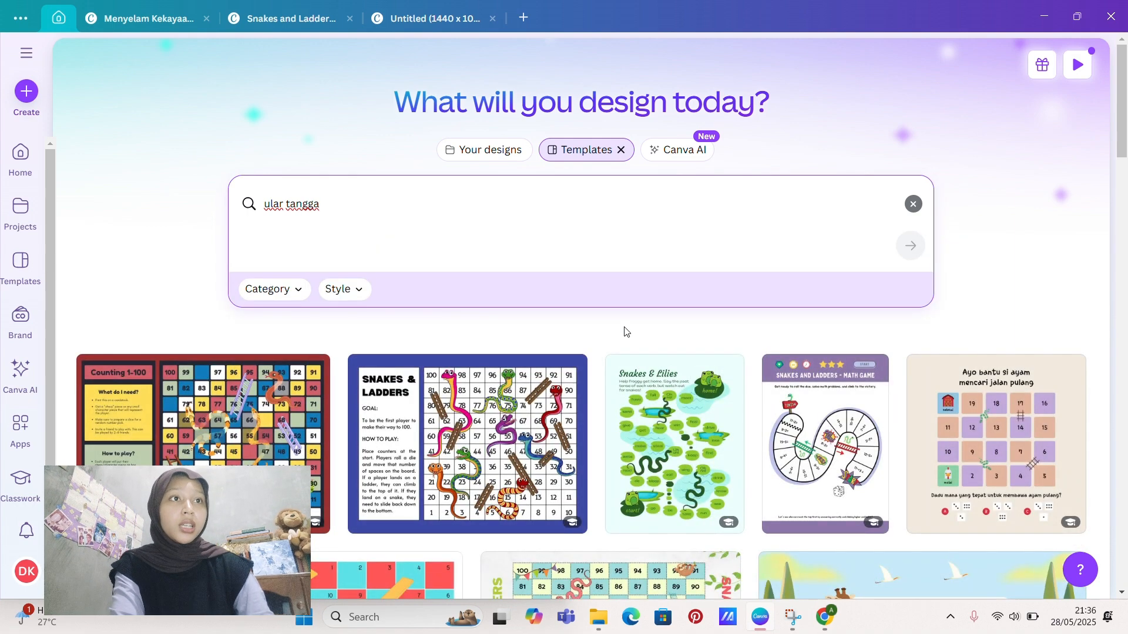
Step: Browse the board game templates, preview "Snakes and Ladders Board Game A4", and close the preview
scroll(624, 326, down, 3)
scroll(624, 326, down, 3)
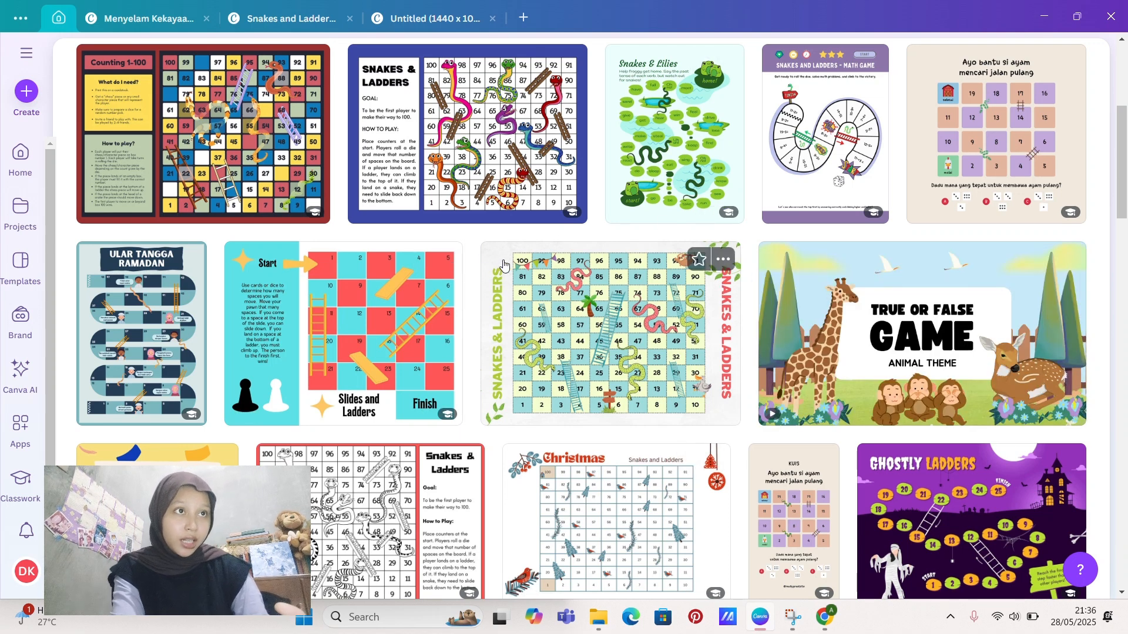
click(598, 312)
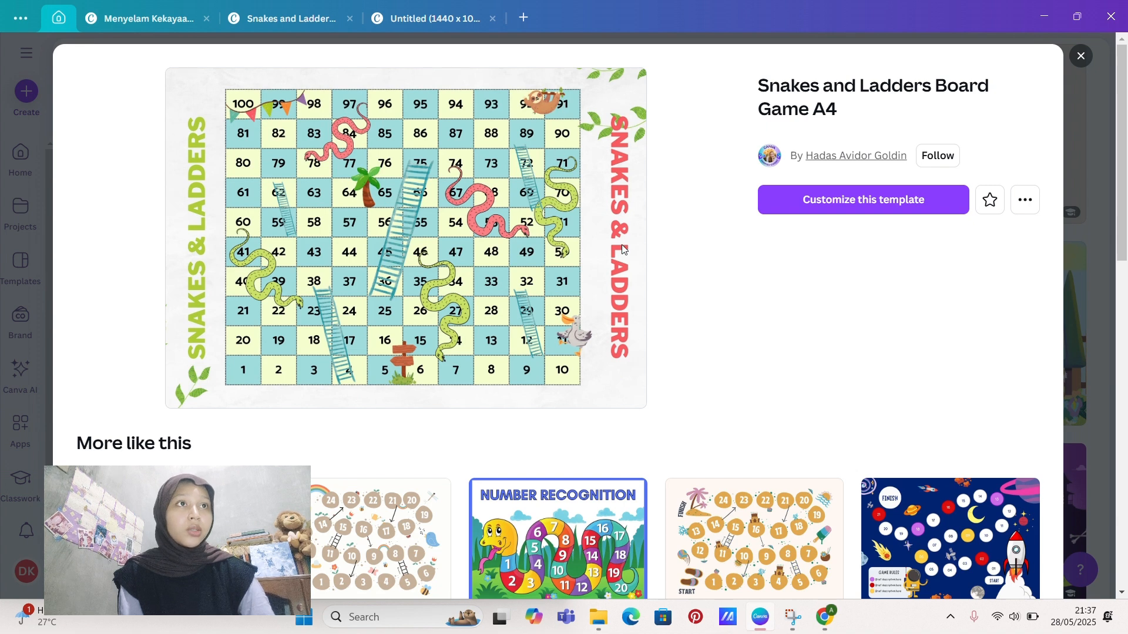
click(1081, 56)
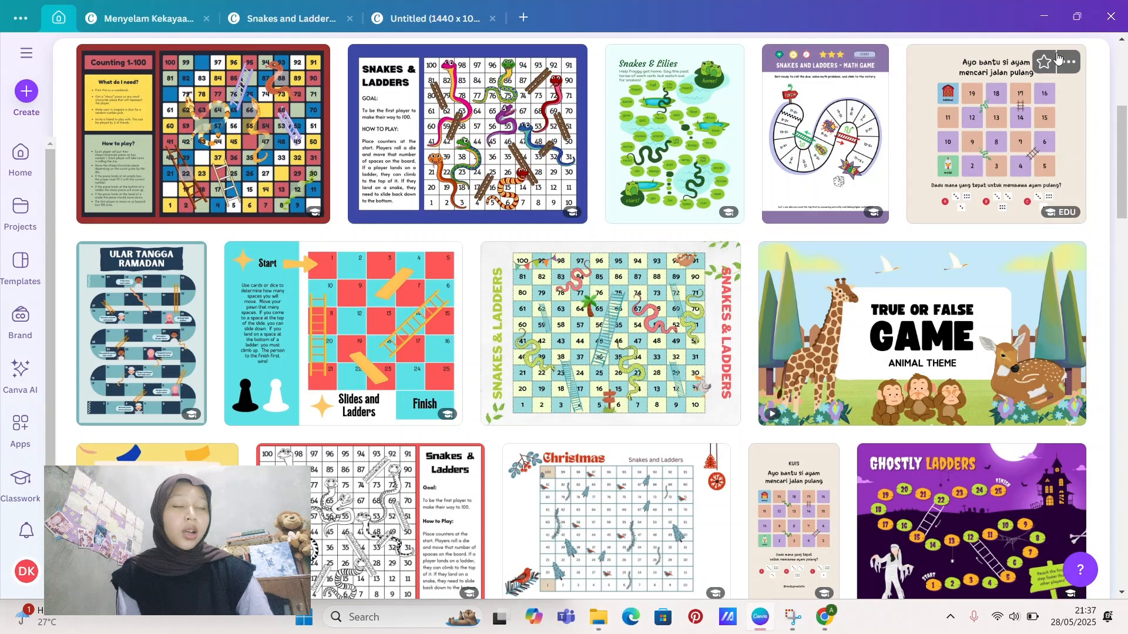
Step: Return to the Snakes and Ladders board design and inspect its numbered grid and the large dark snake
click(246, 20)
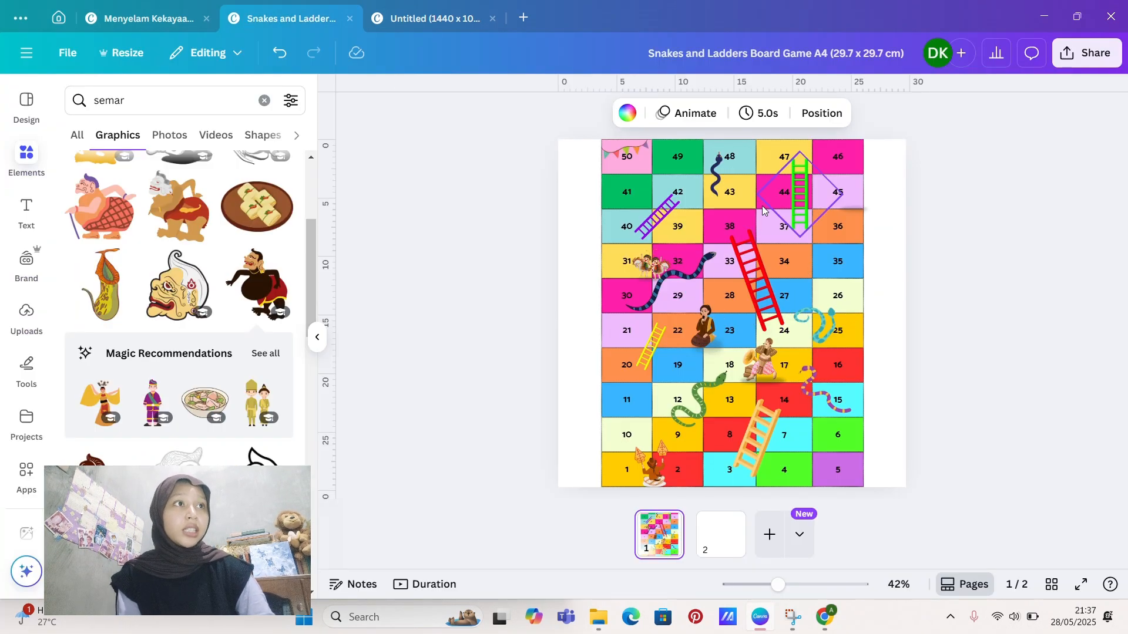
click(641, 170)
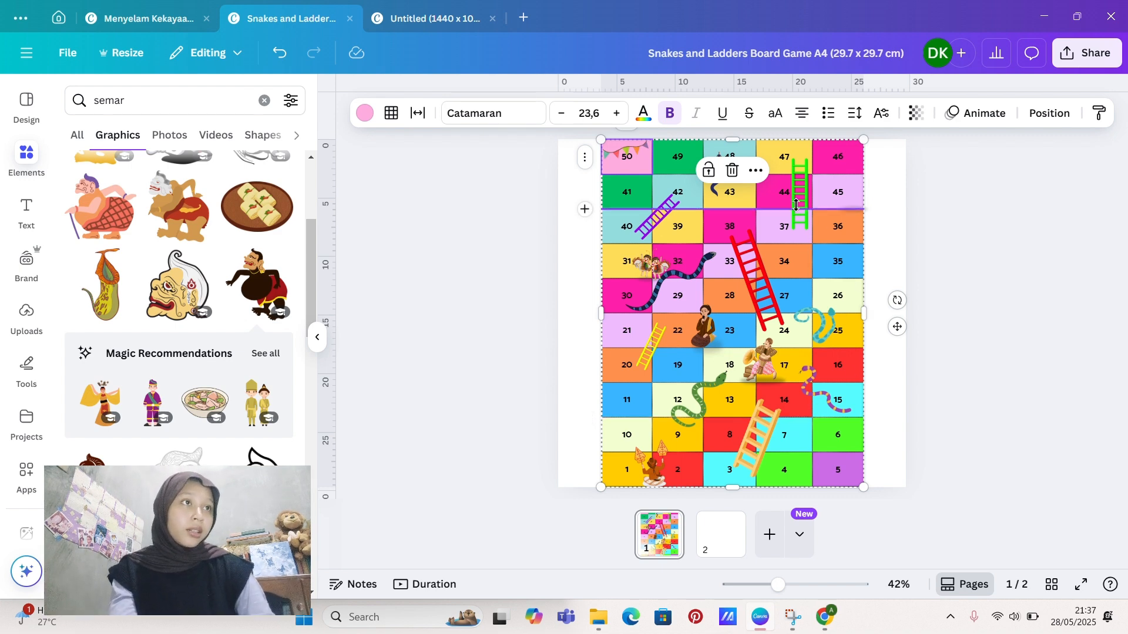
click(674, 273)
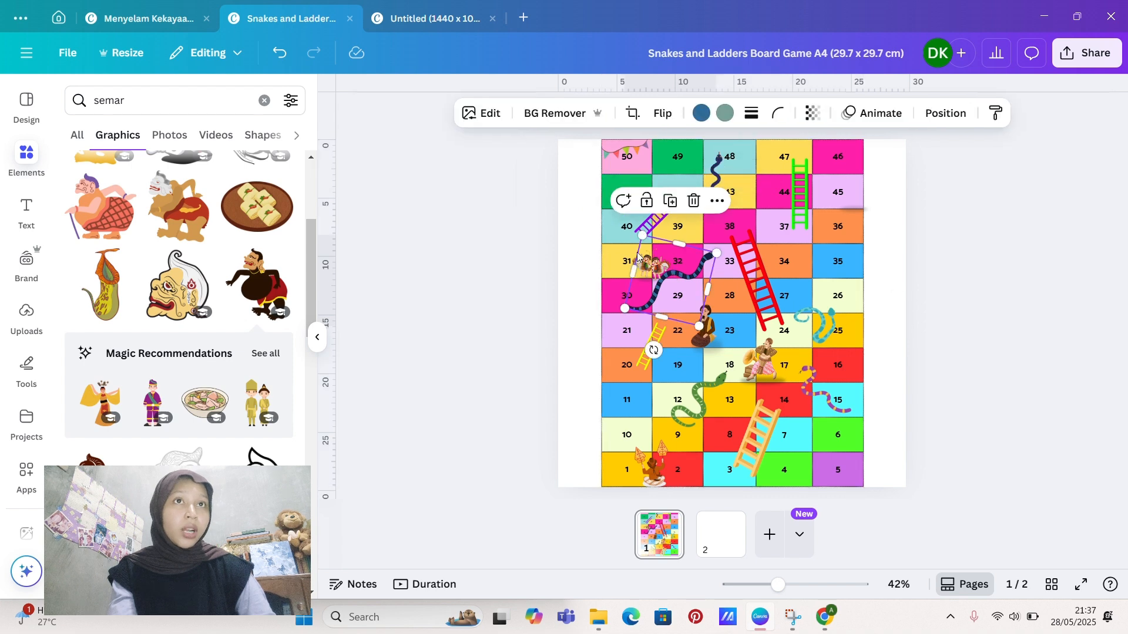
Step: Search the elements for "tangga", browse all matching graphics, and clear the selection on the board
click(264, 103)
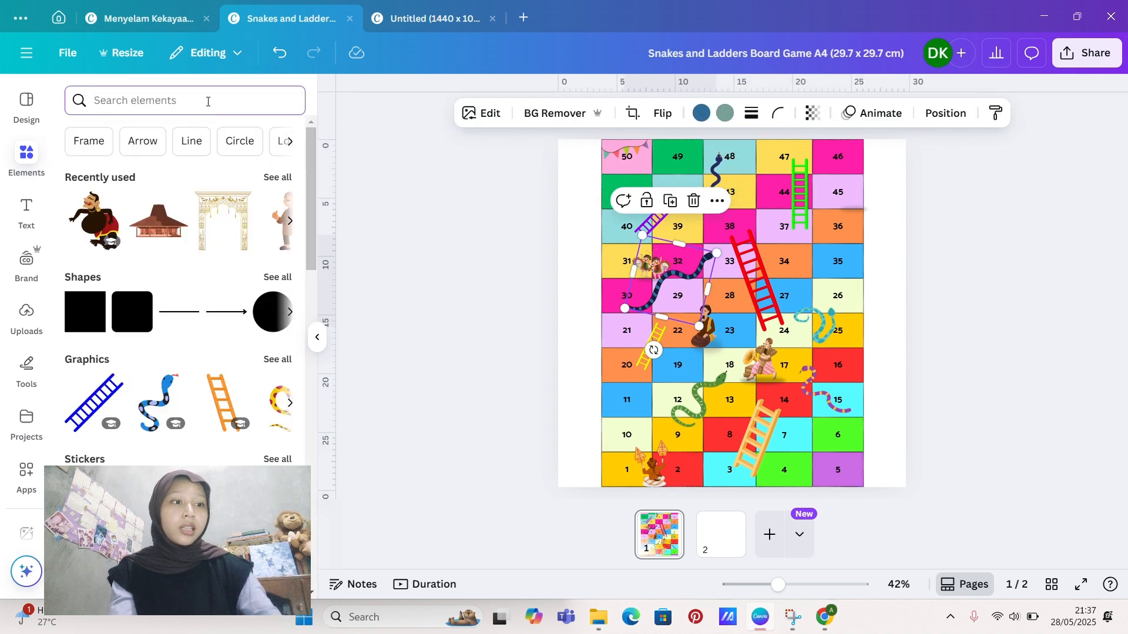
text(tangga)
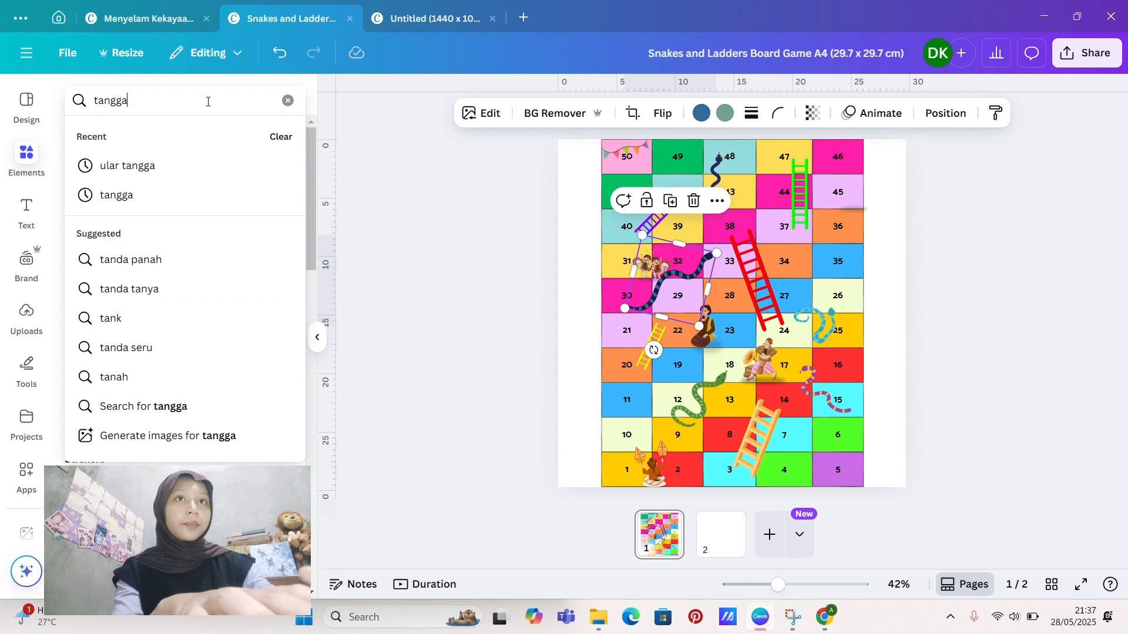
key(Return)
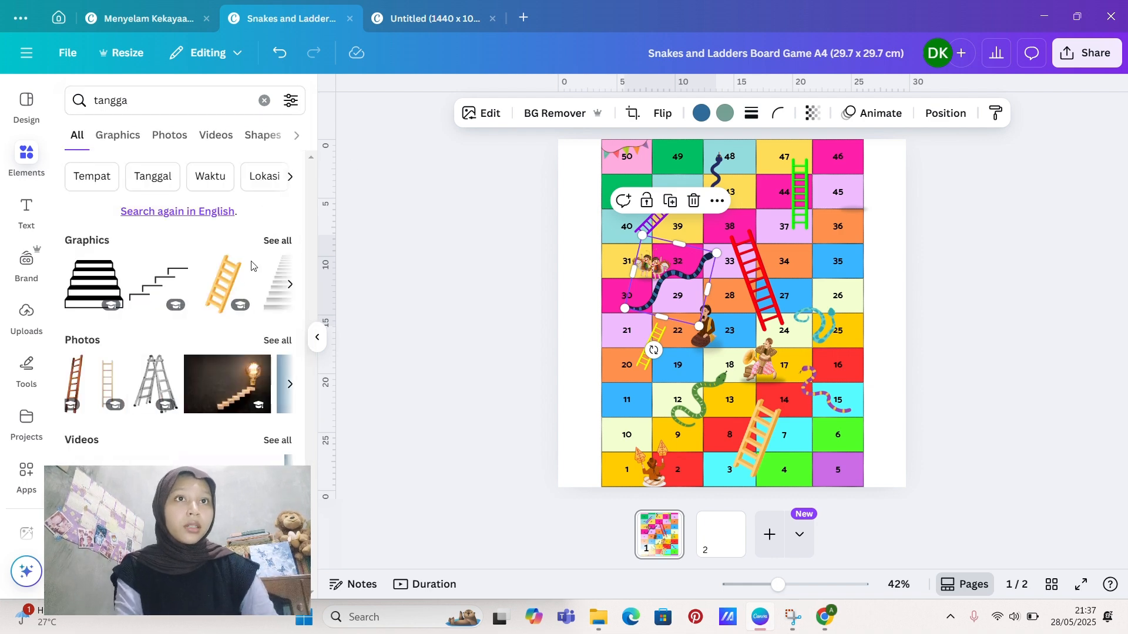
click(277, 240)
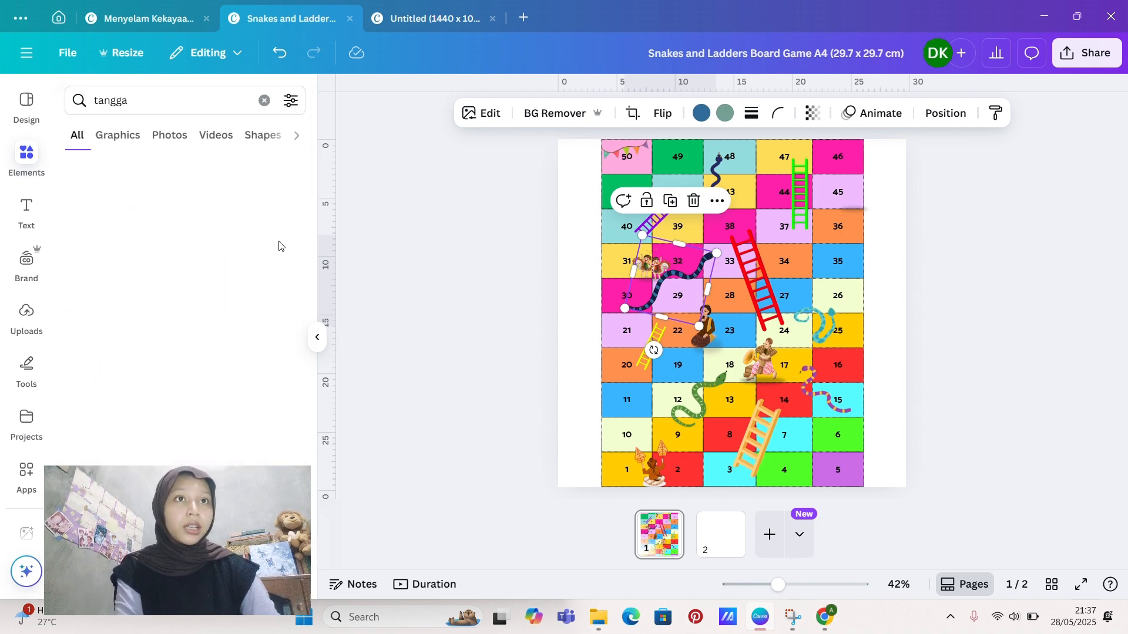
scroll(141, 306, down, 1)
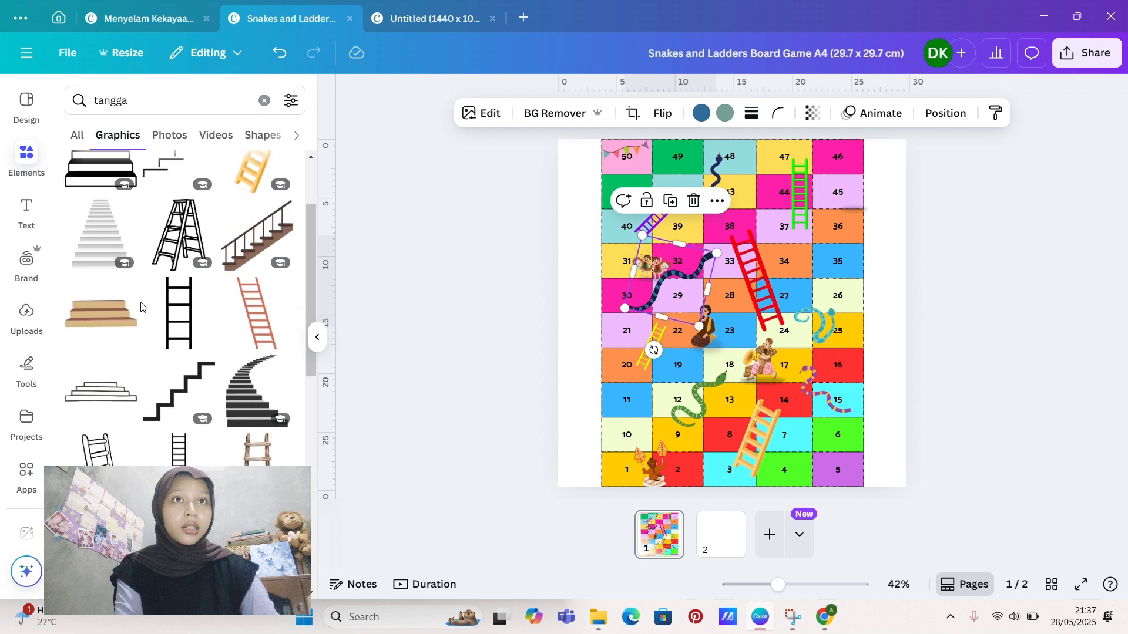
scroll(141, 306, up, 1)
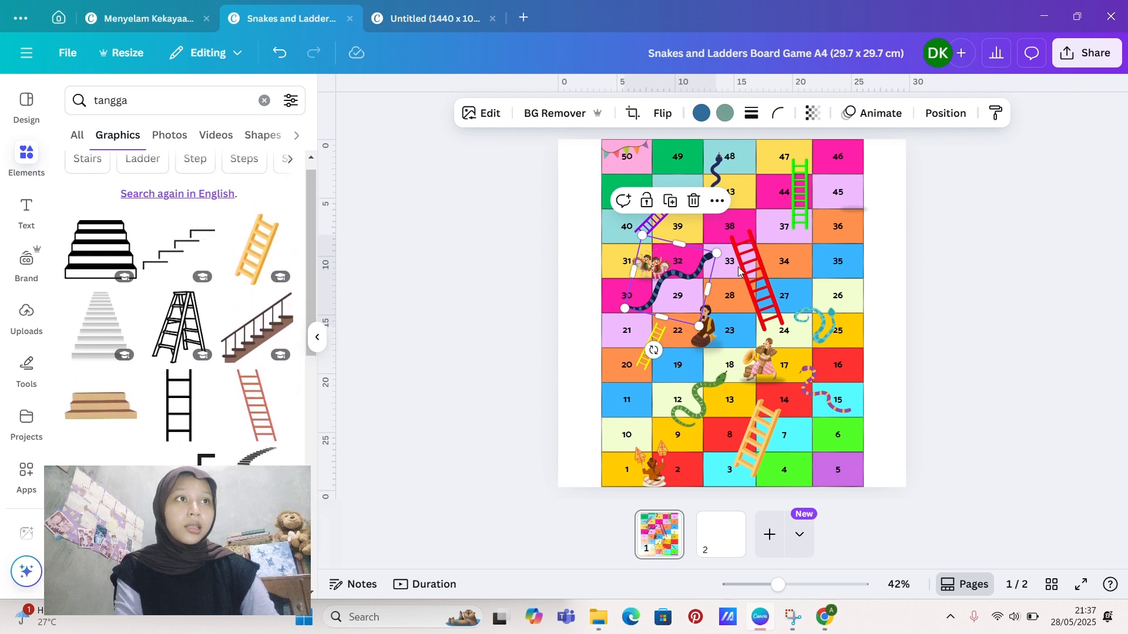
click(394, 256)
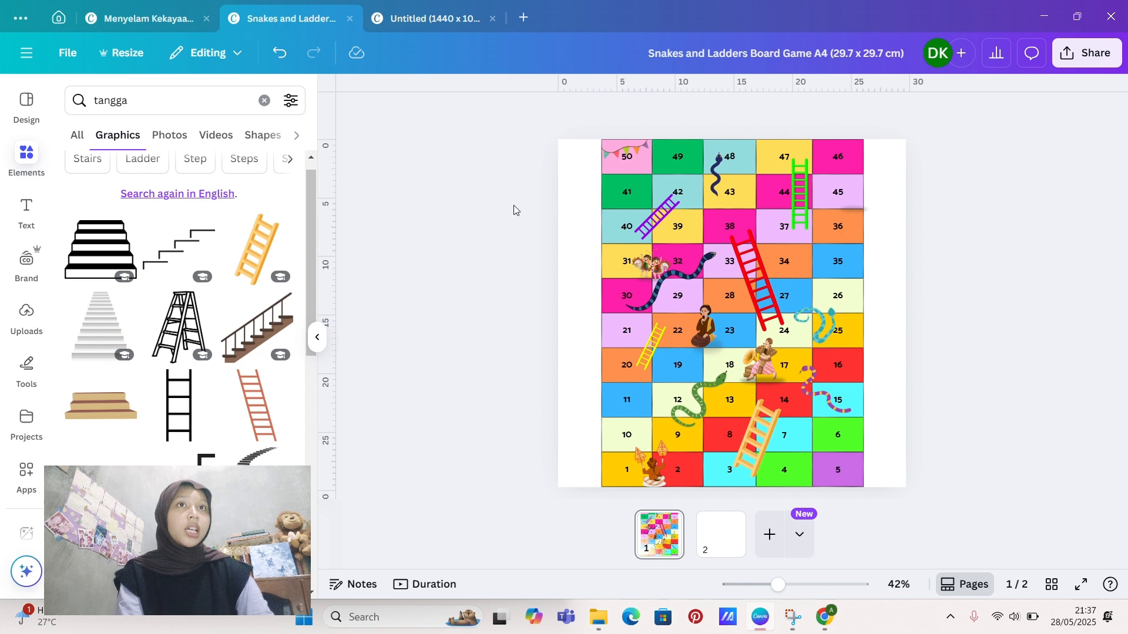
Step: Set up a PNG download of only page 1 of the Snakes and Ladders board design, checking the available file types, and close the download settings
click(1086, 53)
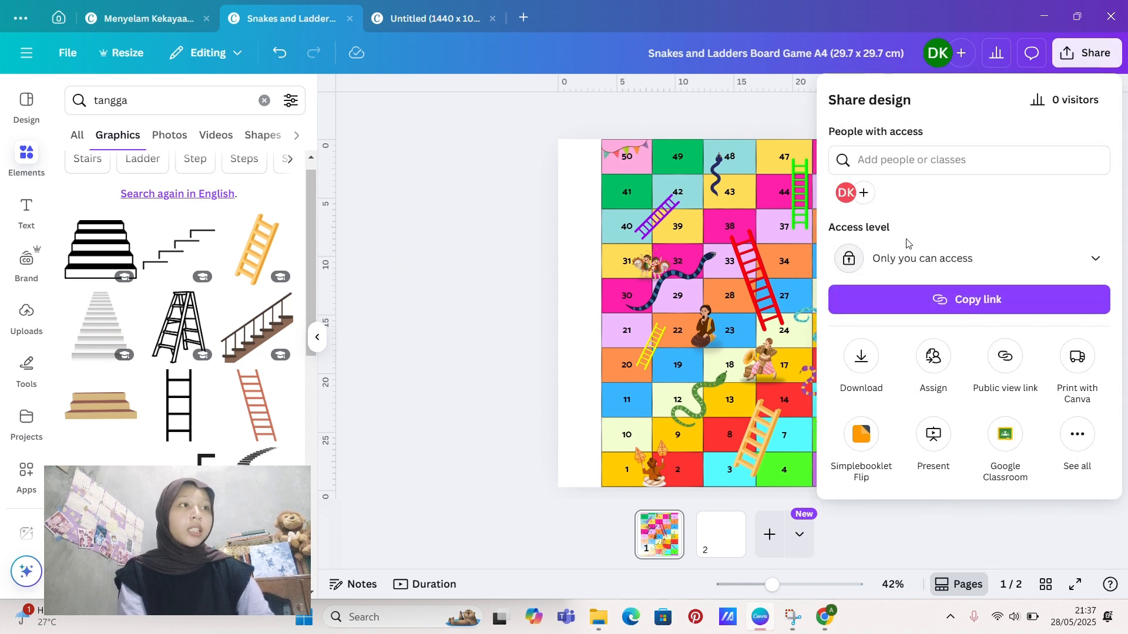
click(849, 369)
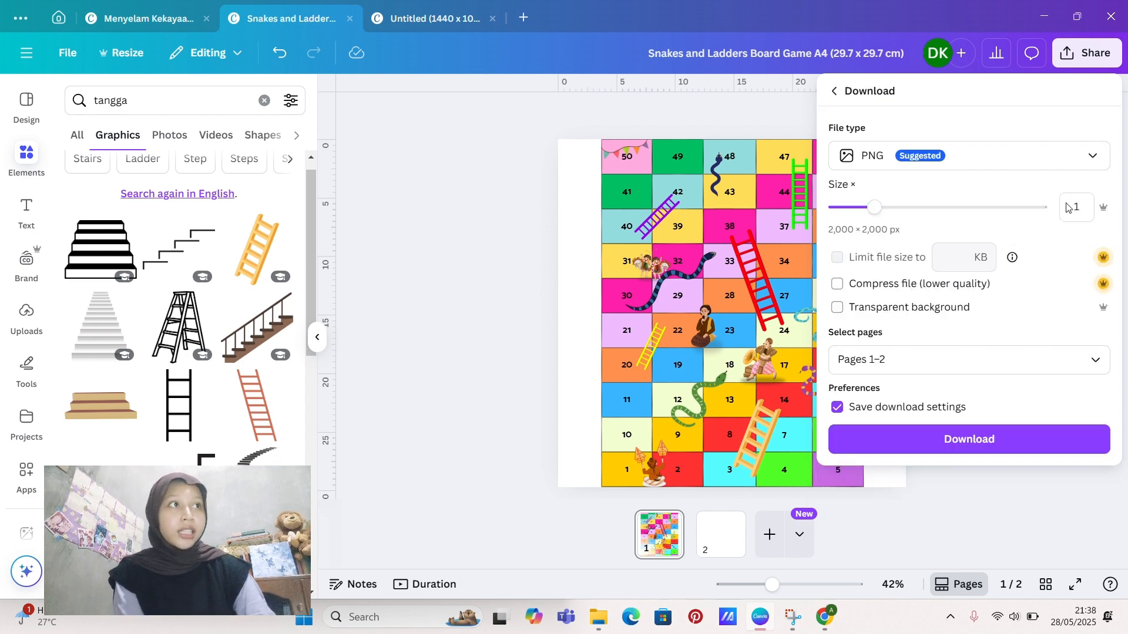
click(1078, 164)
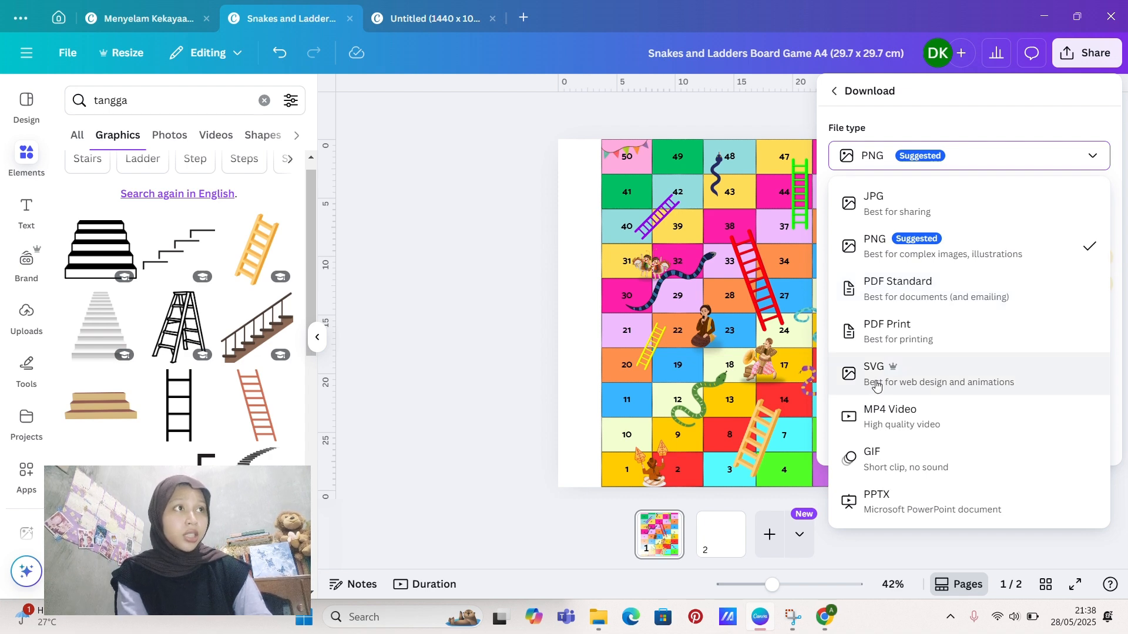
click(1047, 156)
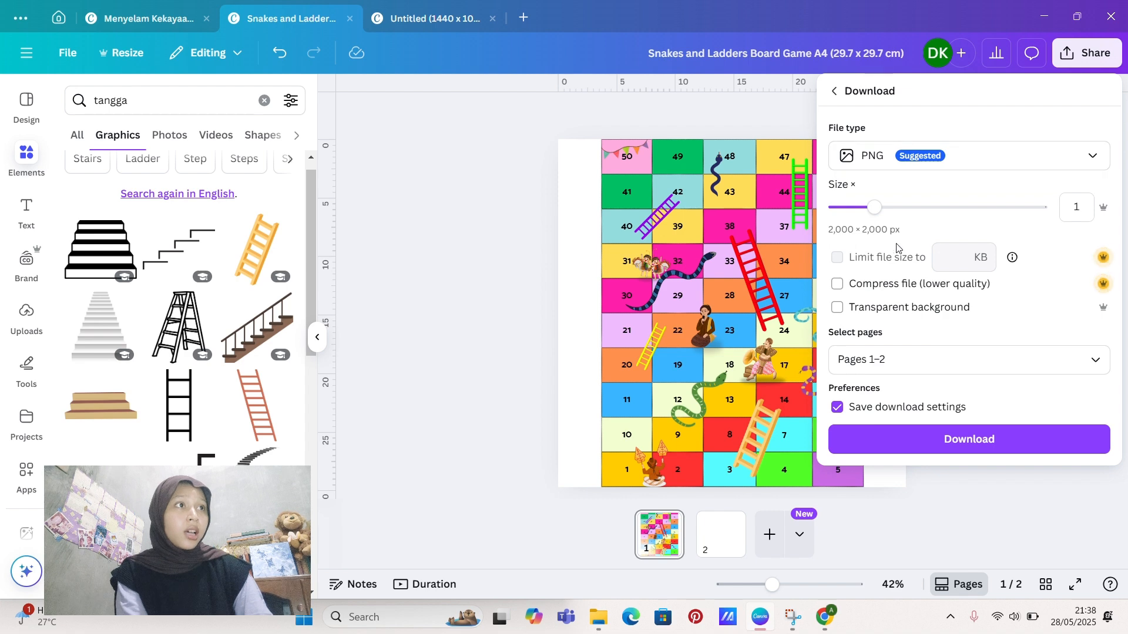
click(887, 369)
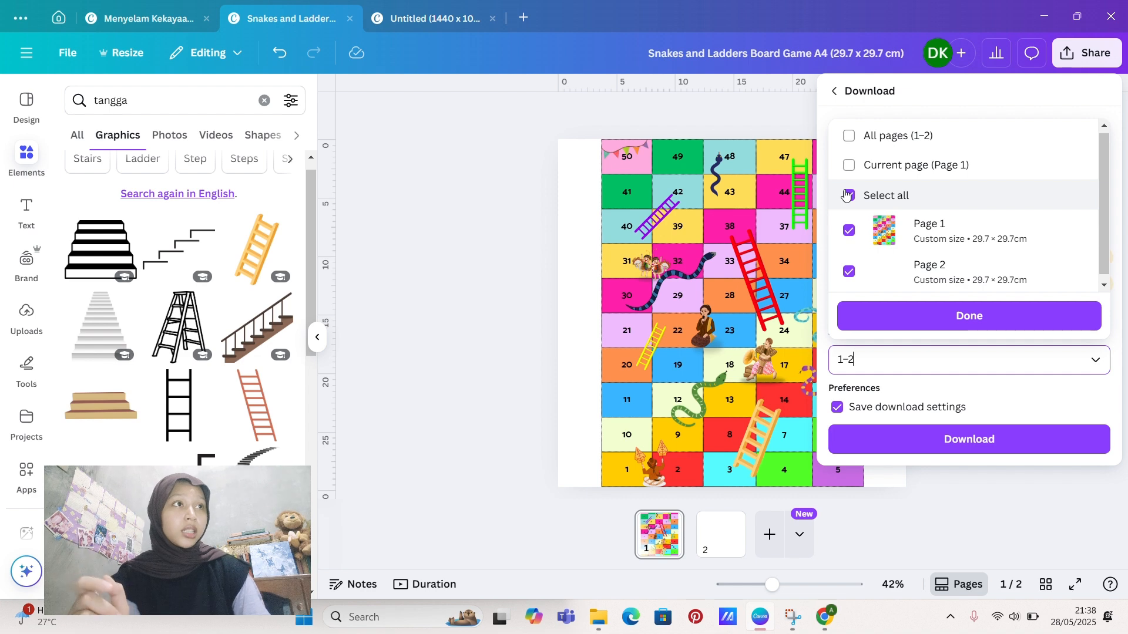
click(846, 195)
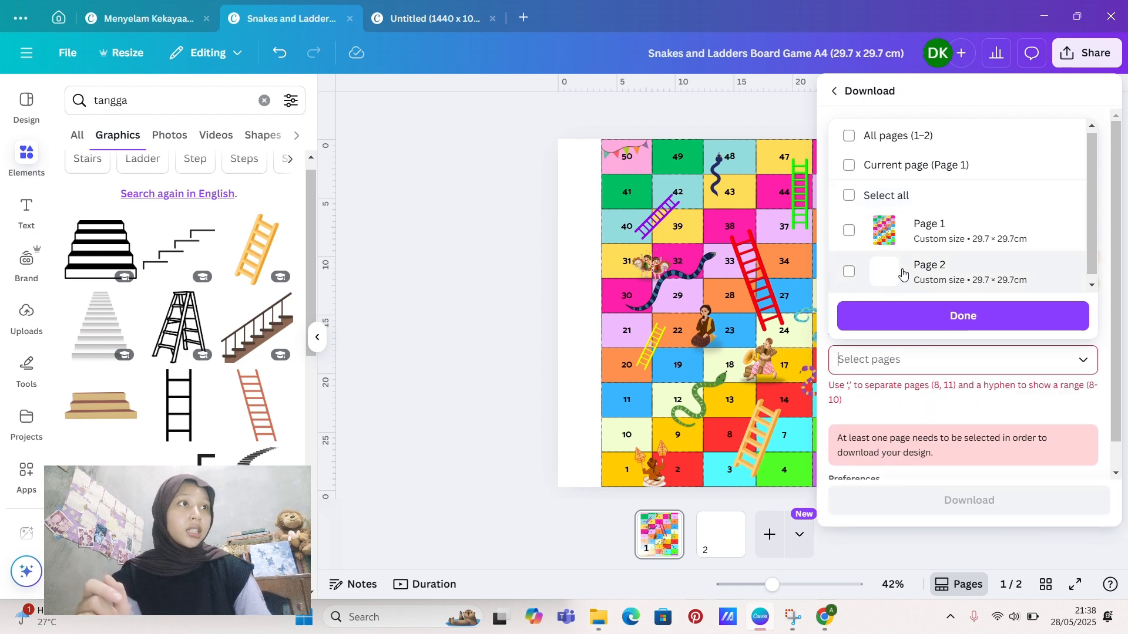
scroll(850, 232, down, 1)
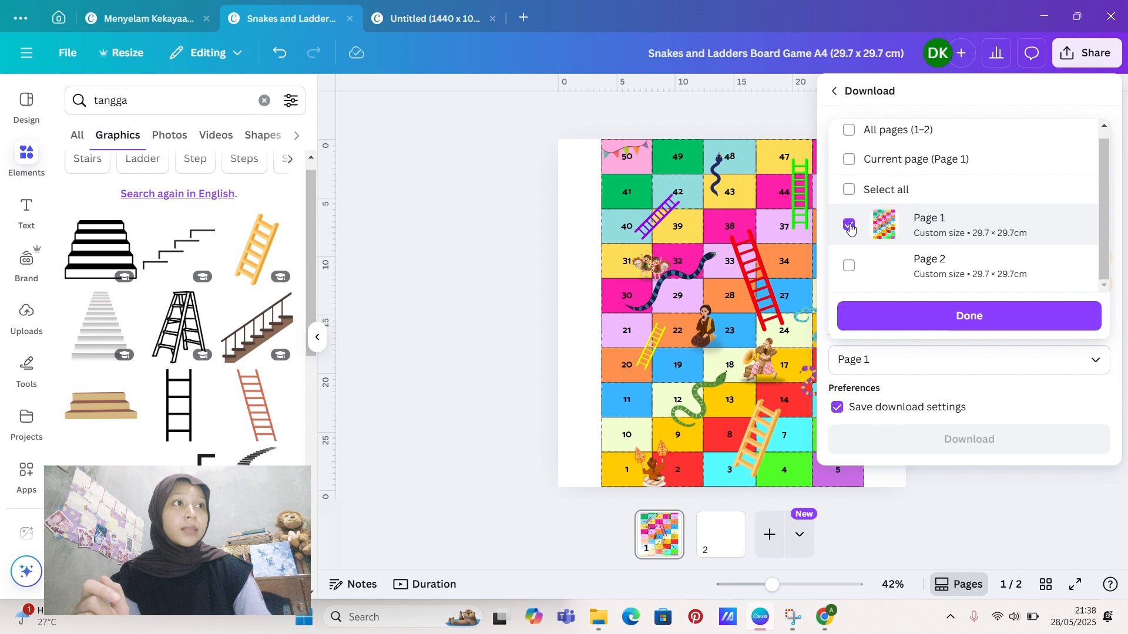
click(927, 322)
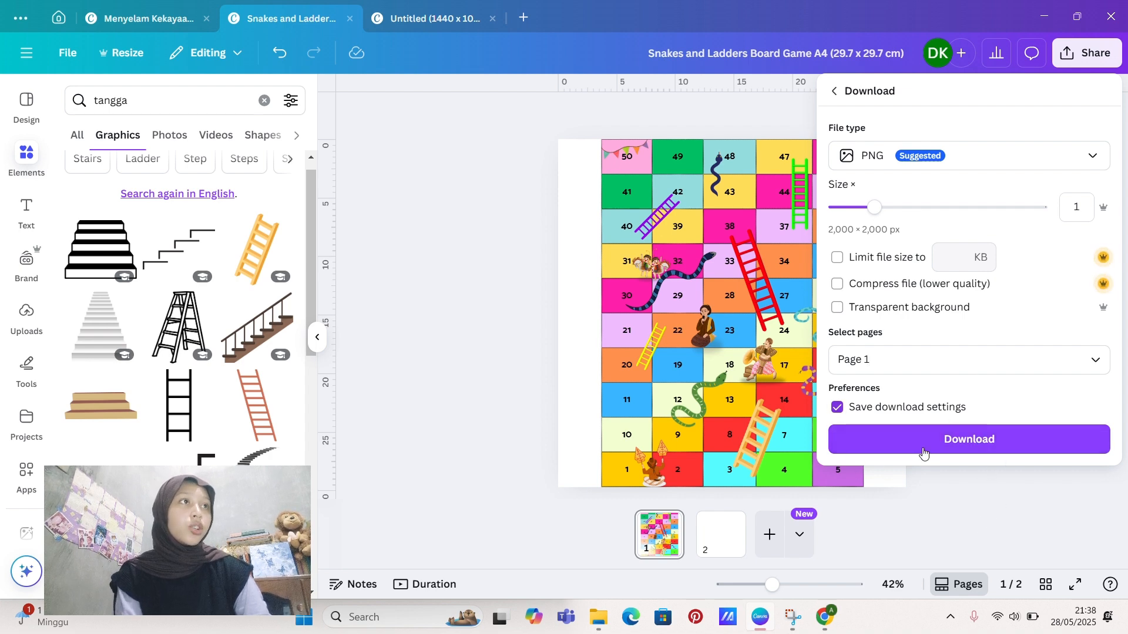
click(986, 461)
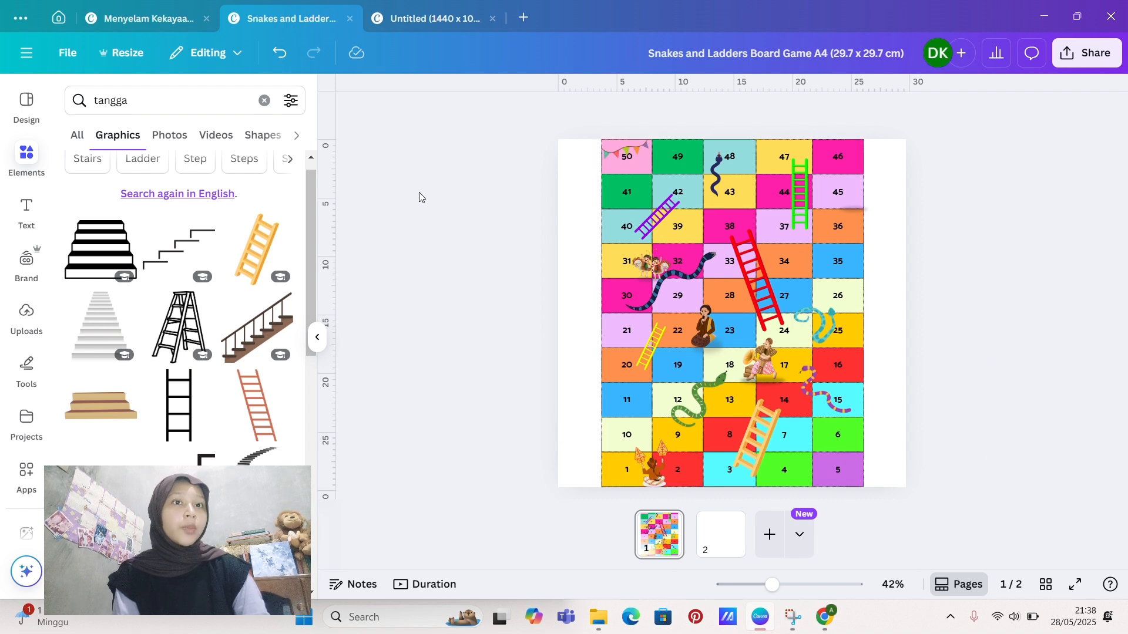
Step: Switch to the untitled 1440 x 1024 px design with the wayang characters and briefly show its elements library
click(432, 19)
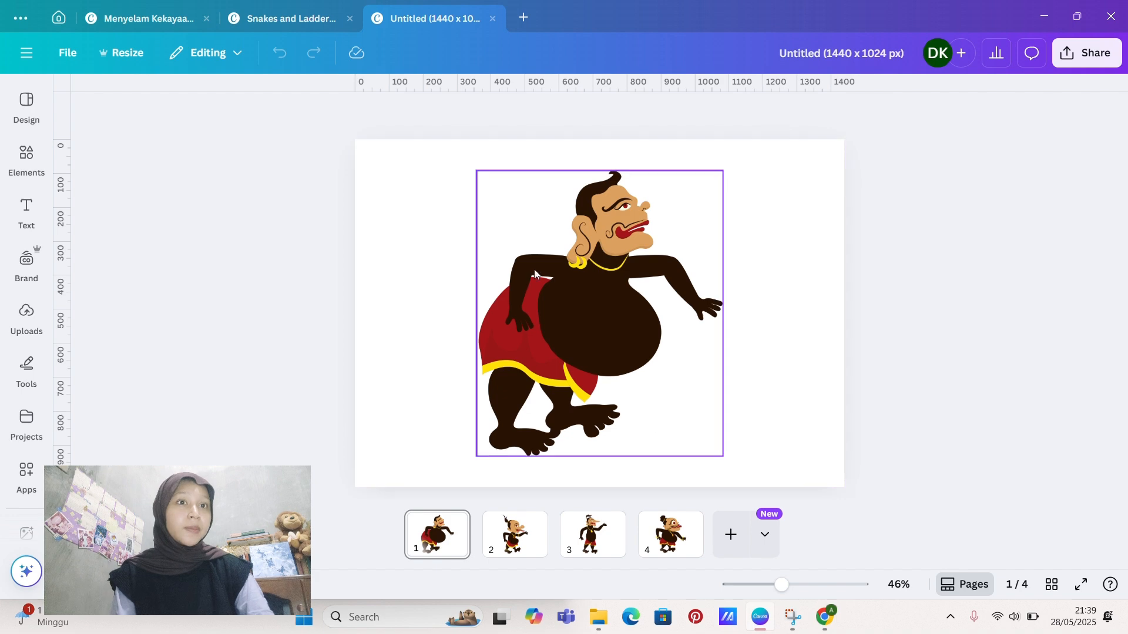
click(26, 156)
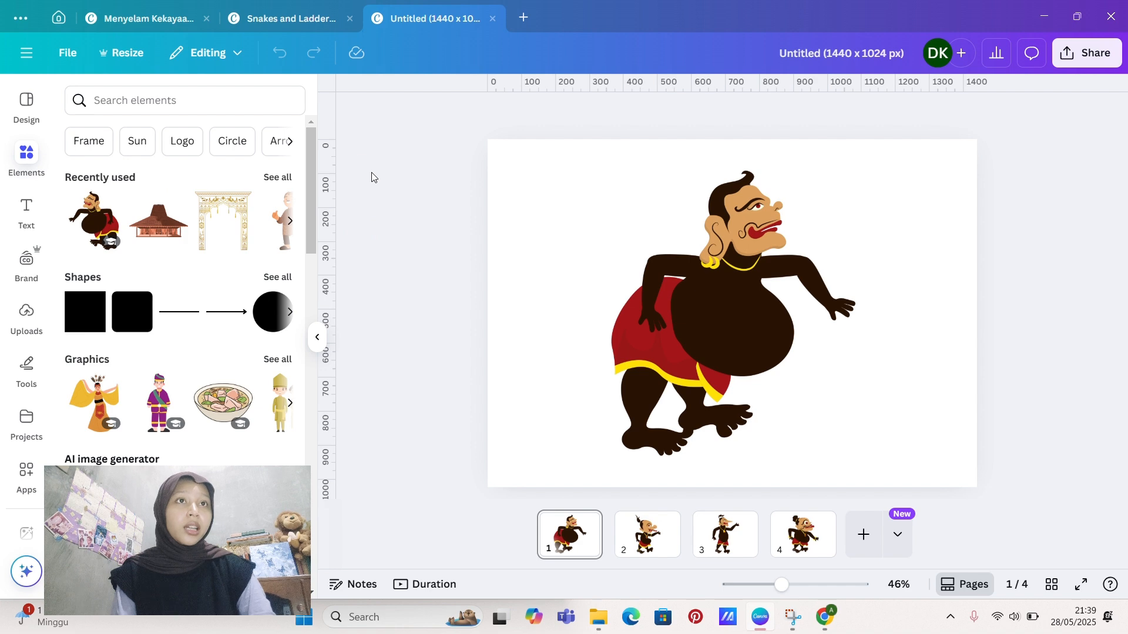
click(317, 337)
Step: Try flipping the wayang figure on page 1 horizontally and flip it back
click(591, 294)
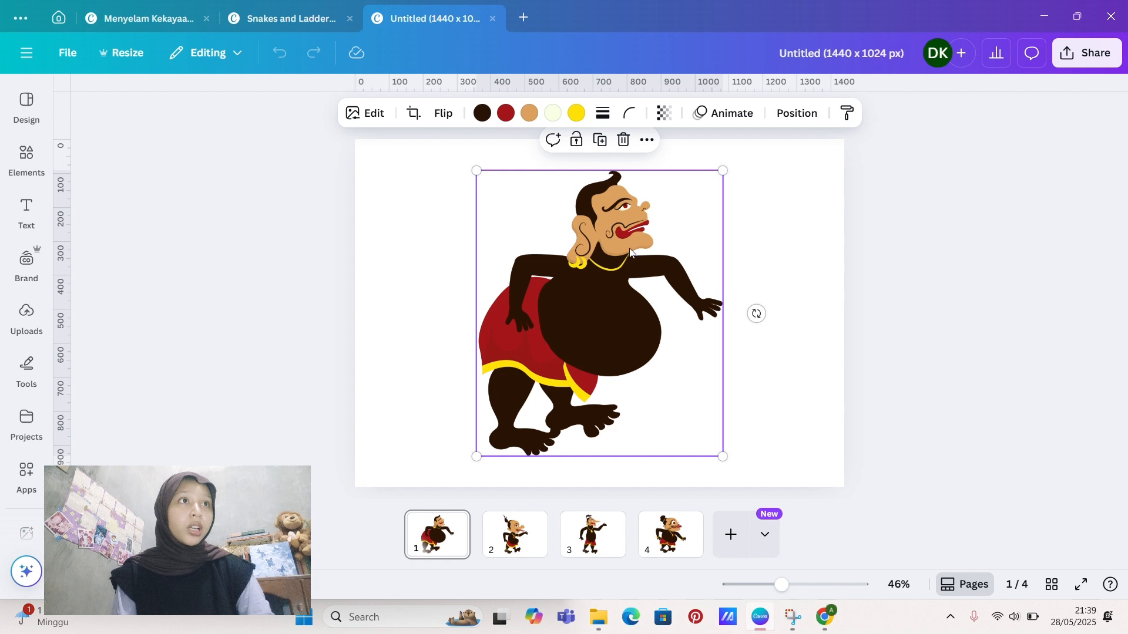
click(445, 116)
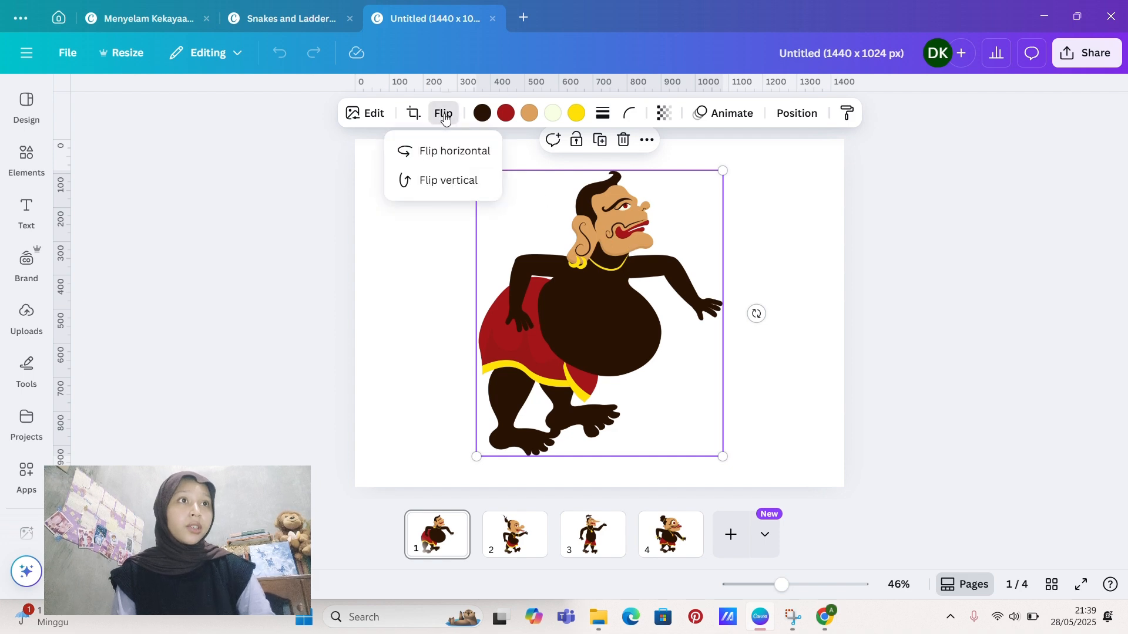
click(446, 151)
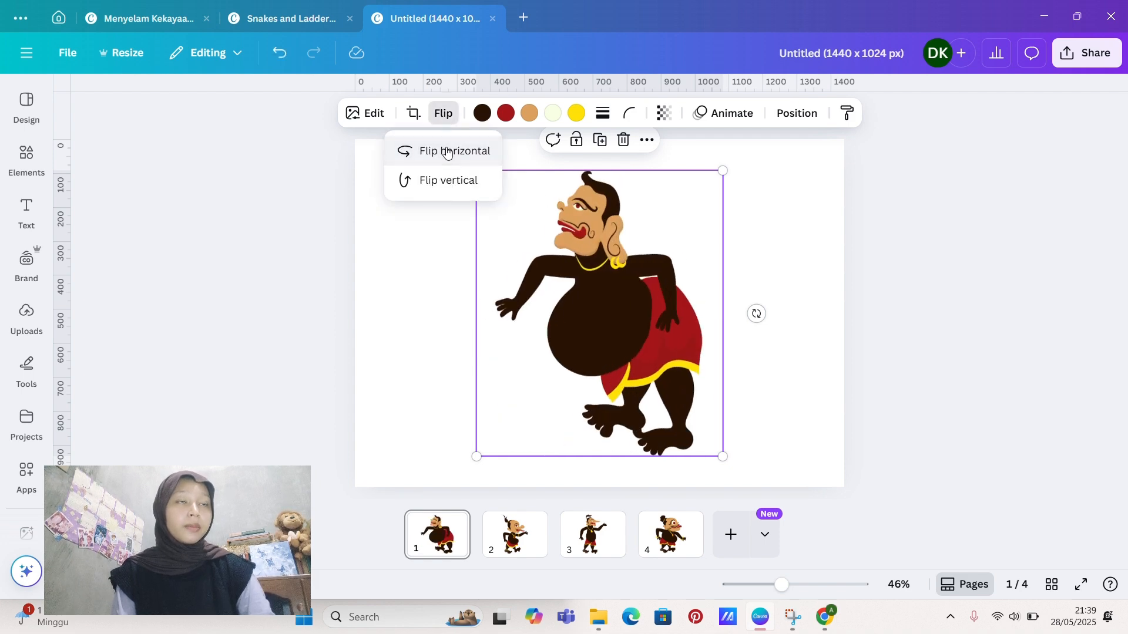
click(446, 151)
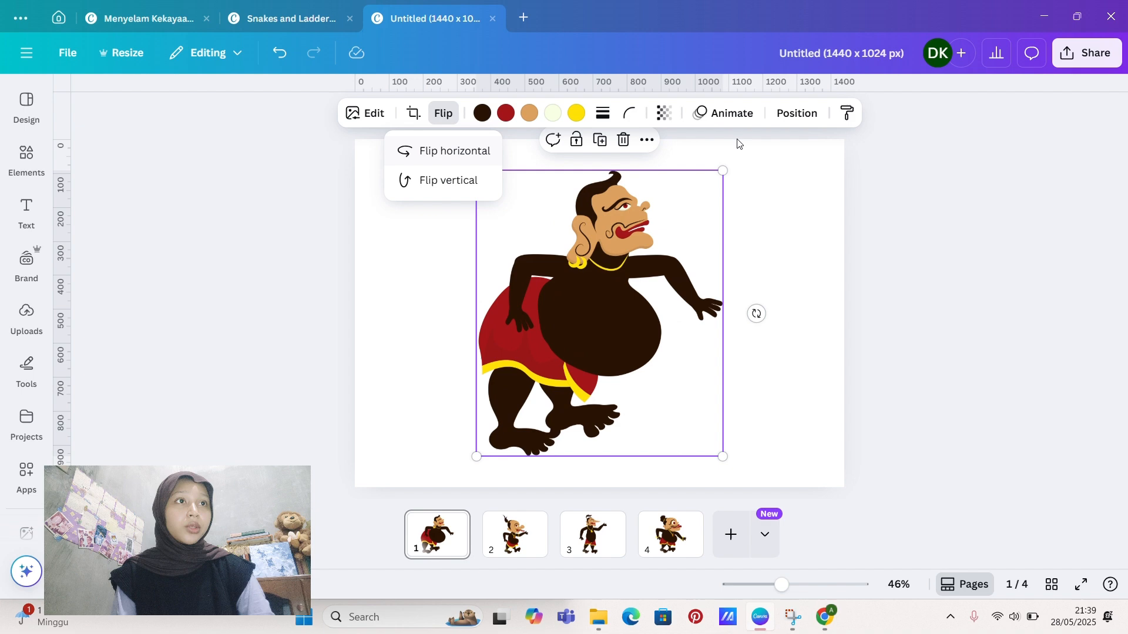
click(893, 226)
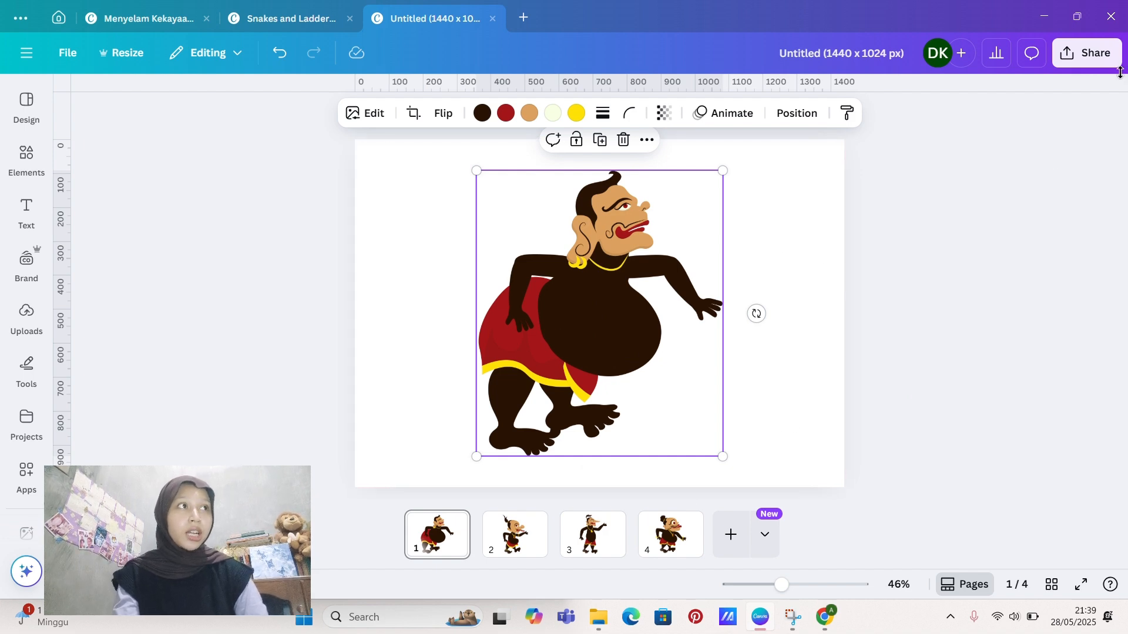
Step: Set up the character design's download as a PNG of page 1 only with a transparent background
click(1092, 54)
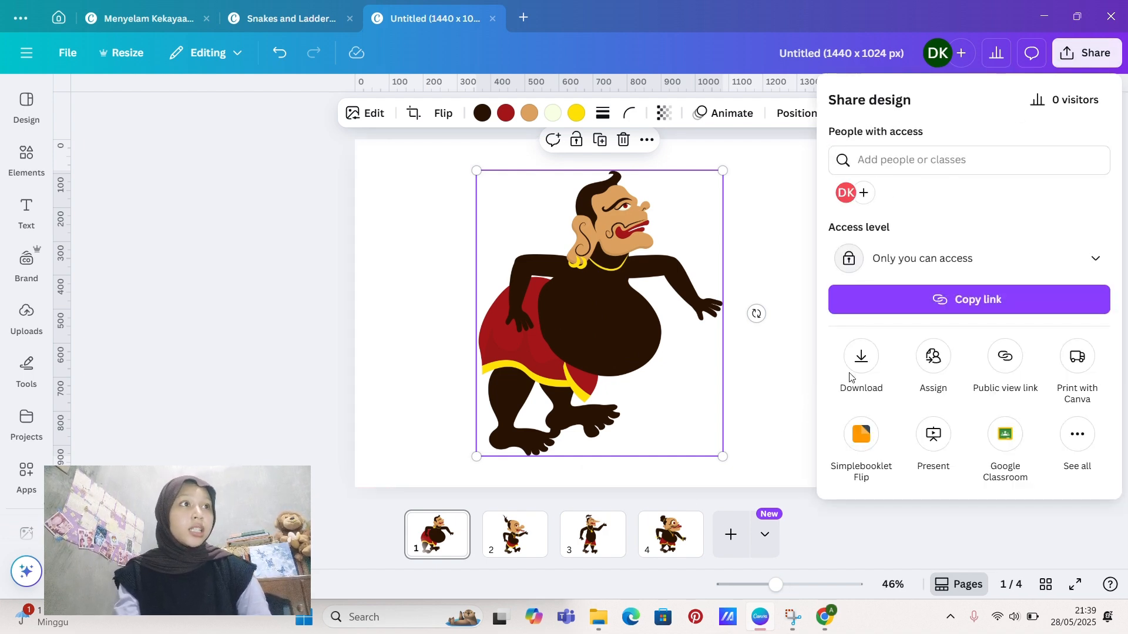
click(862, 356)
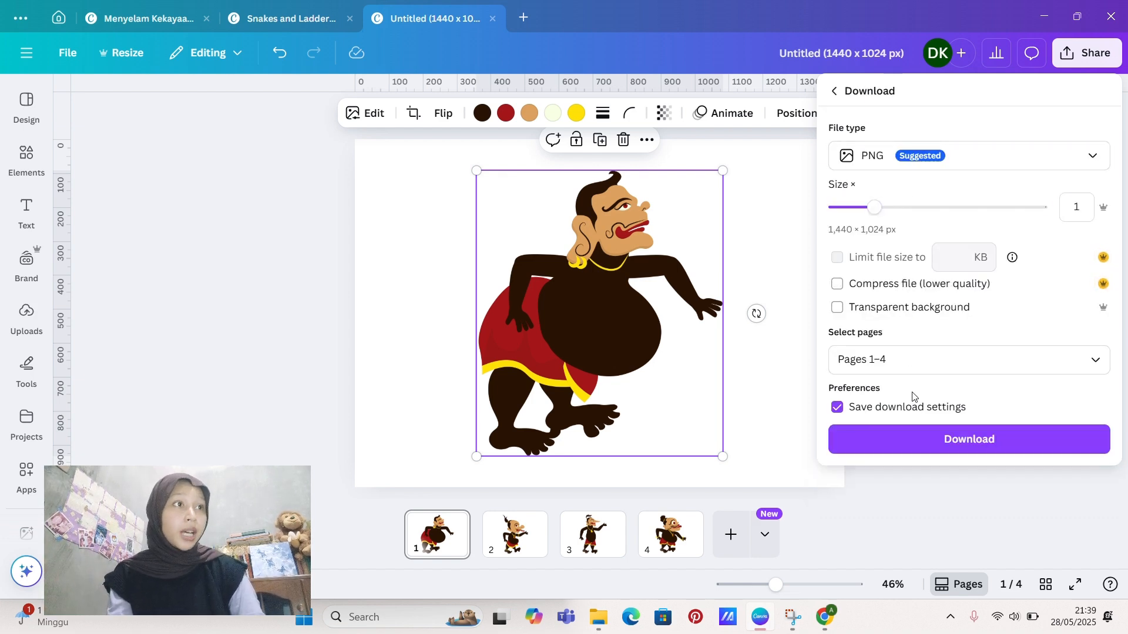
click(934, 352)
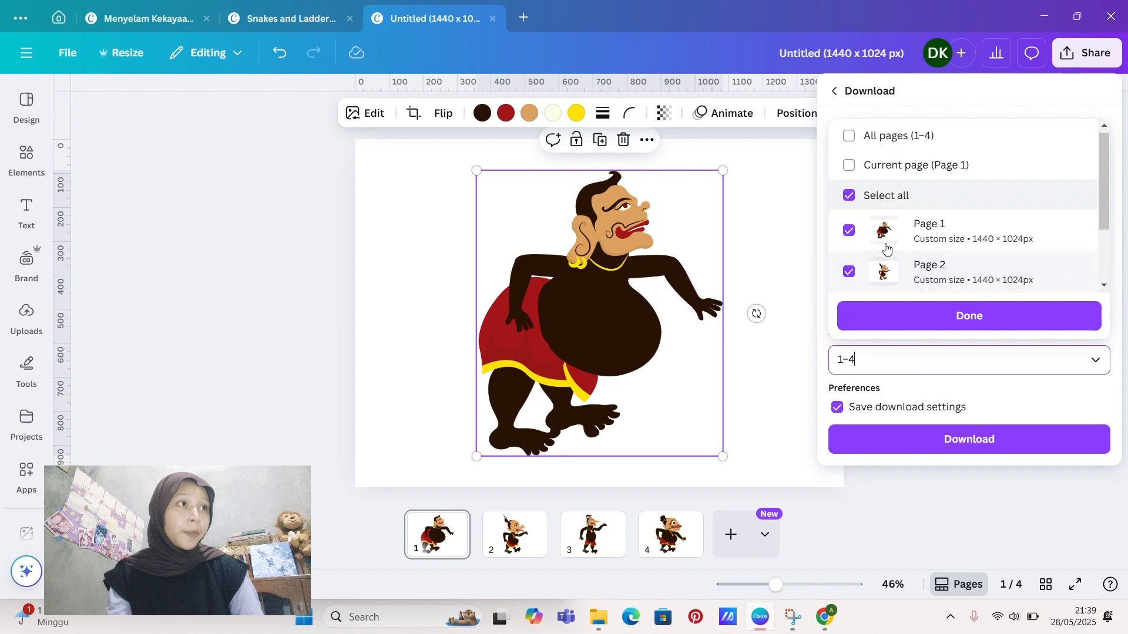
click(849, 229)
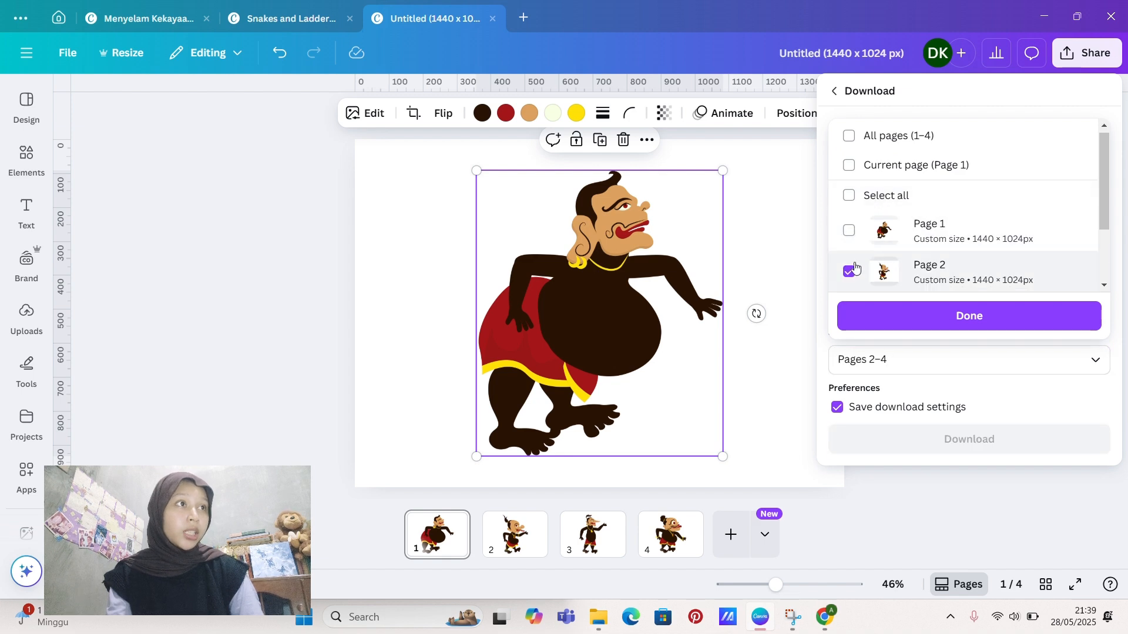
click(849, 196)
click(849, 195)
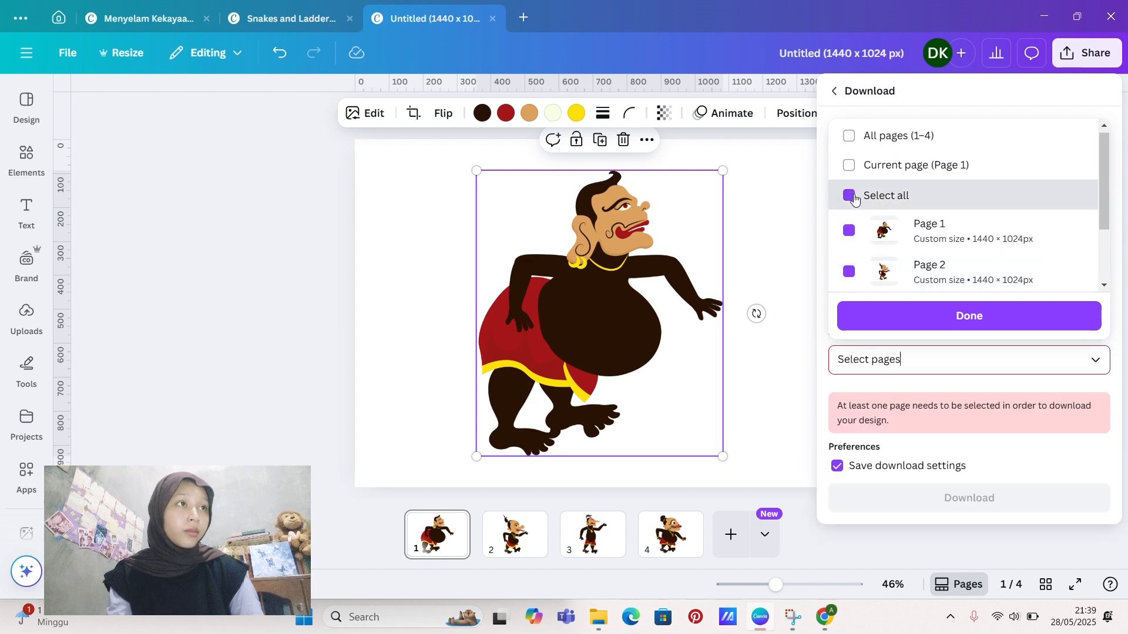
click(849, 231)
click(916, 317)
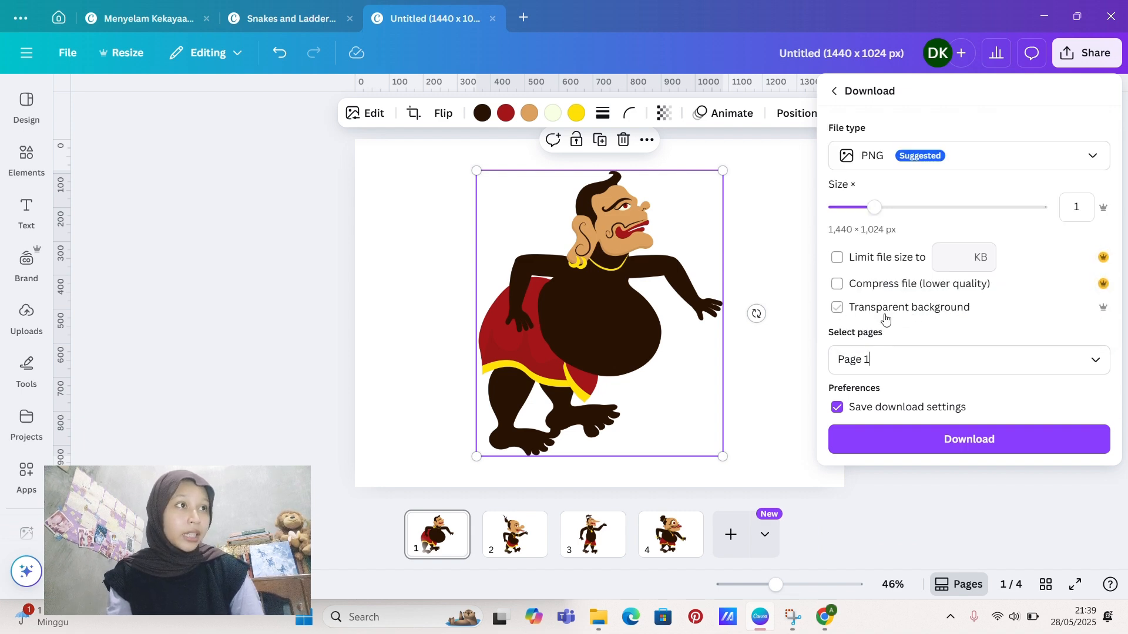
click(837, 311)
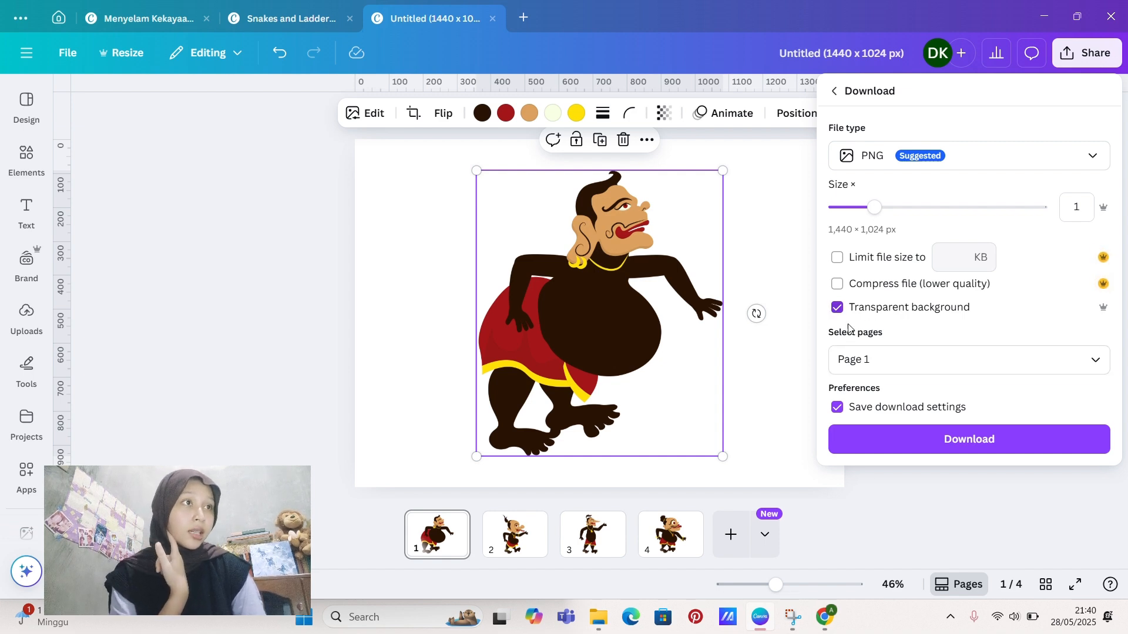
Step: Download the character image and save it in the Downloads folder as "pion semar"
click(882, 437)
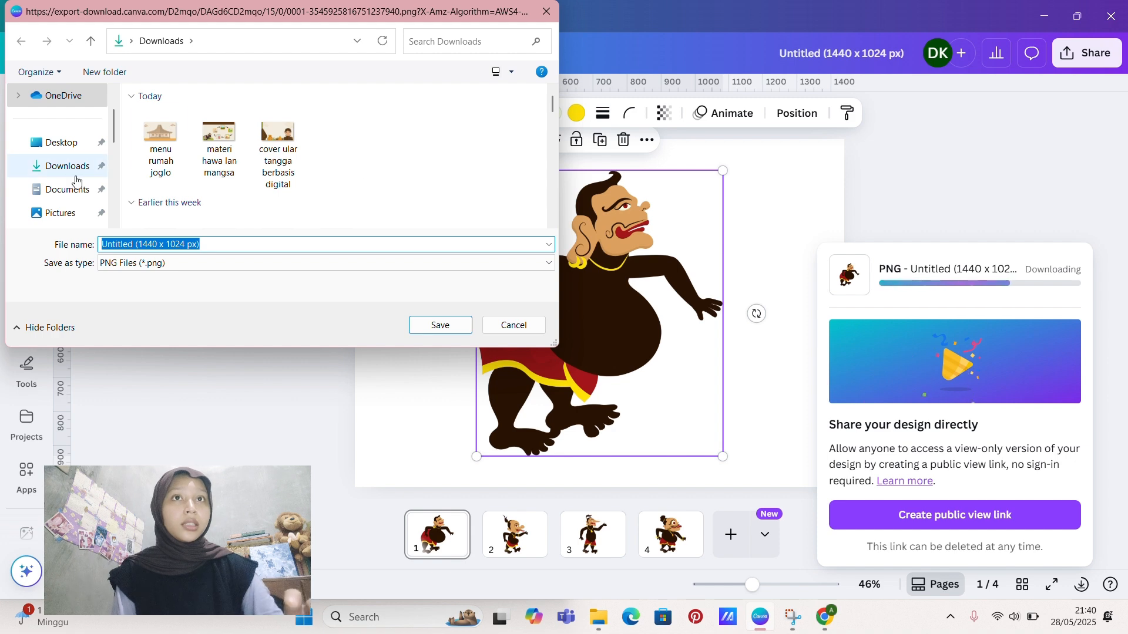
click(56, 171)
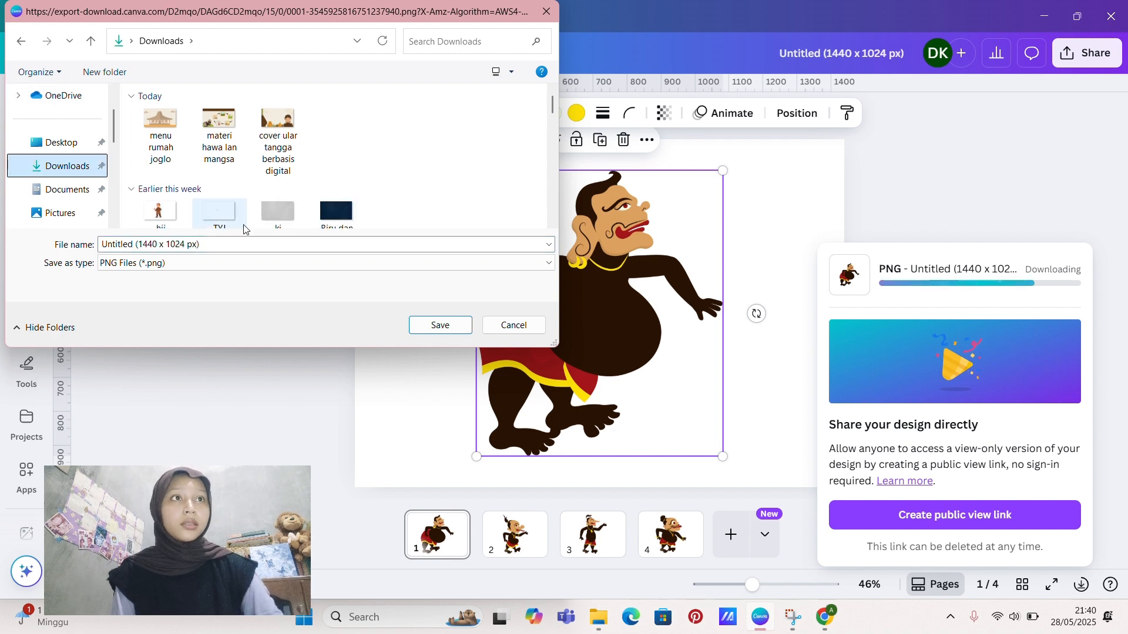
triple_click(221, 248)
key(BackSpace)
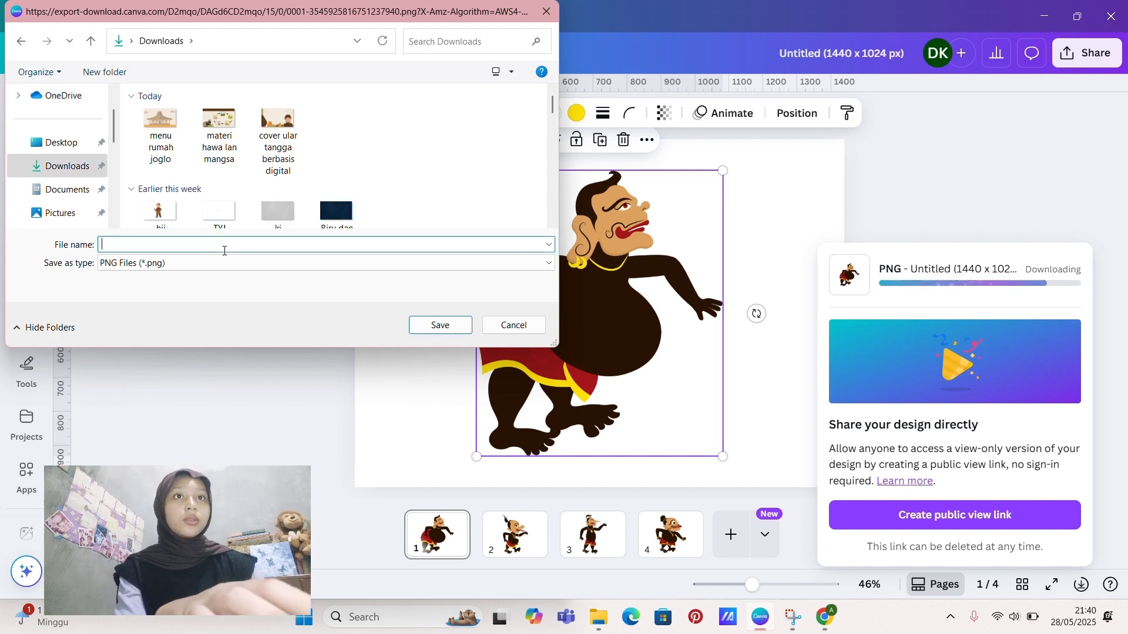
text(pion s)
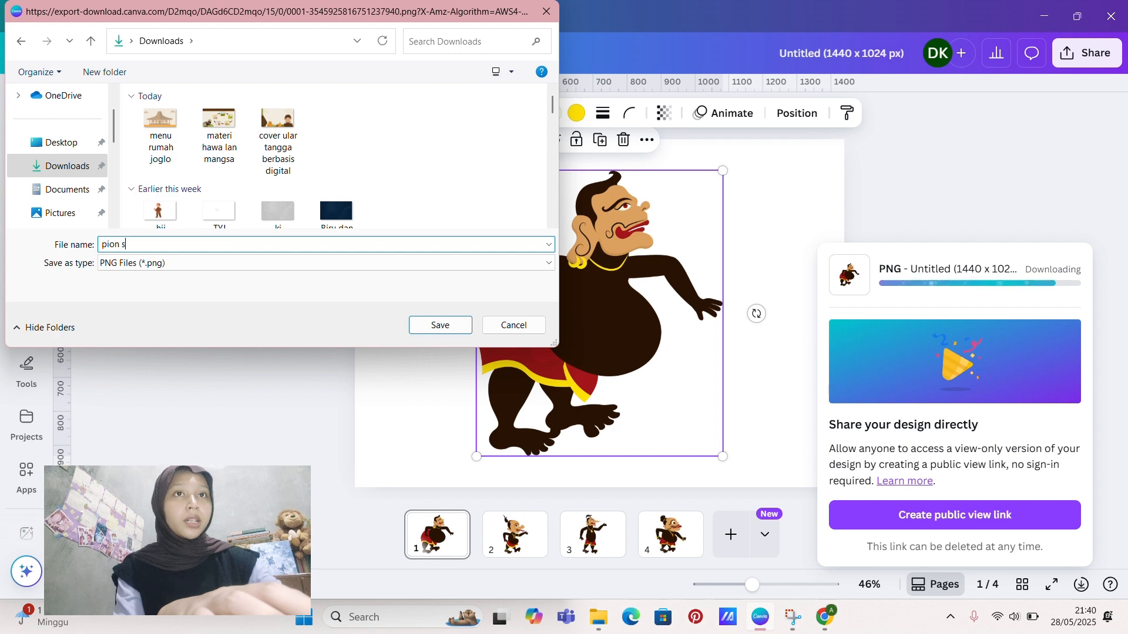
text(emar)
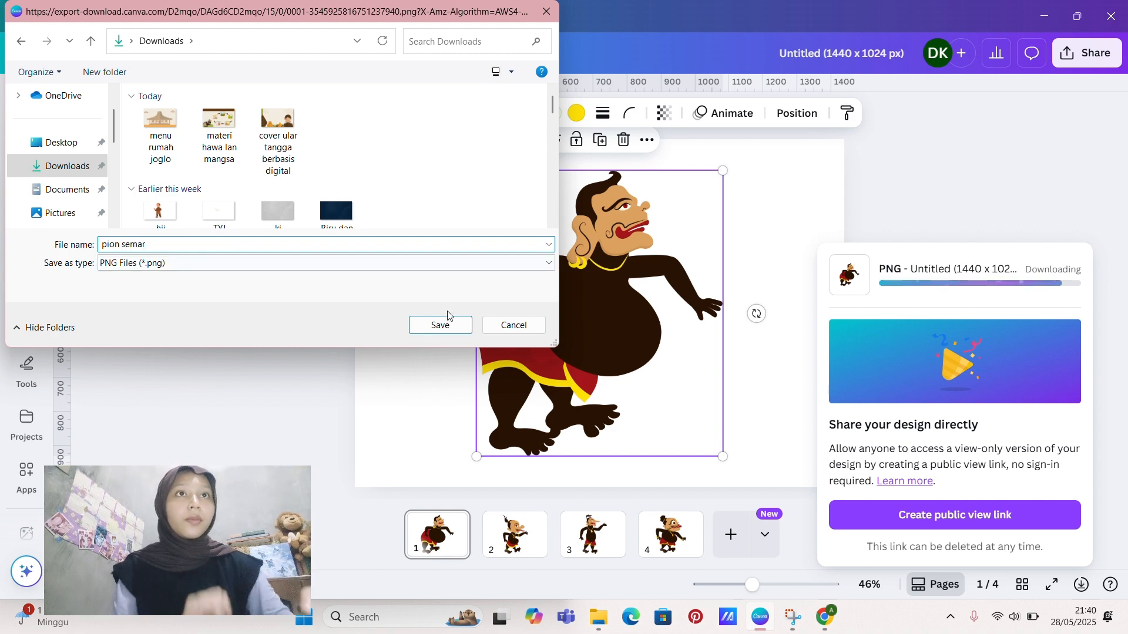
click(449, 325)
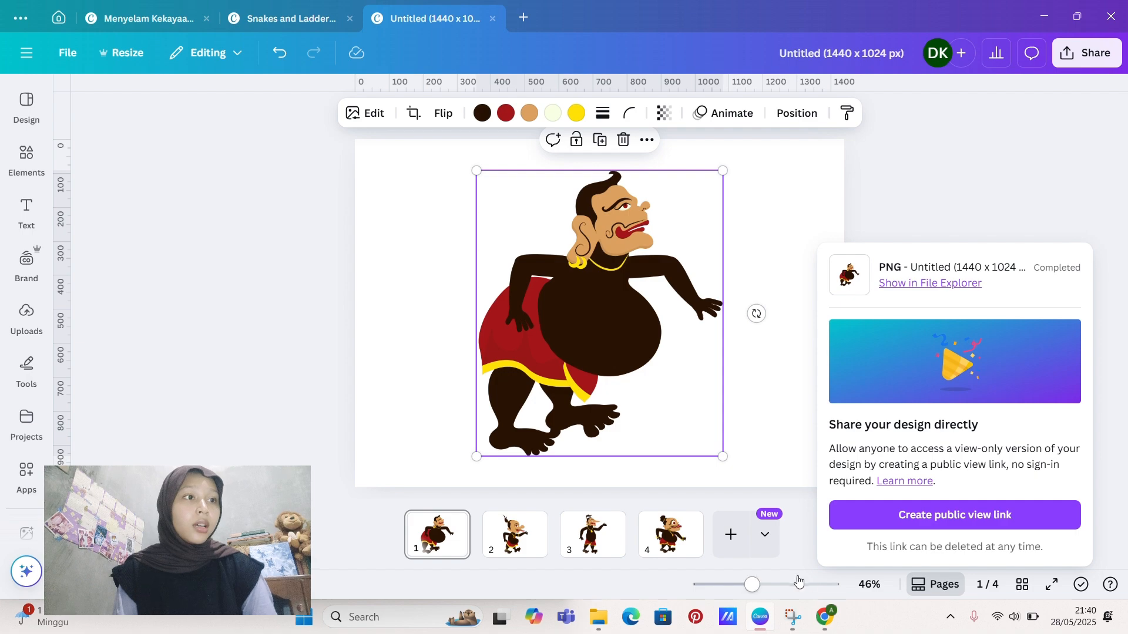
Step: Switch to the Genially editor with the Snakes and Ladders project and maximize its window
mouse_move(824, 618)
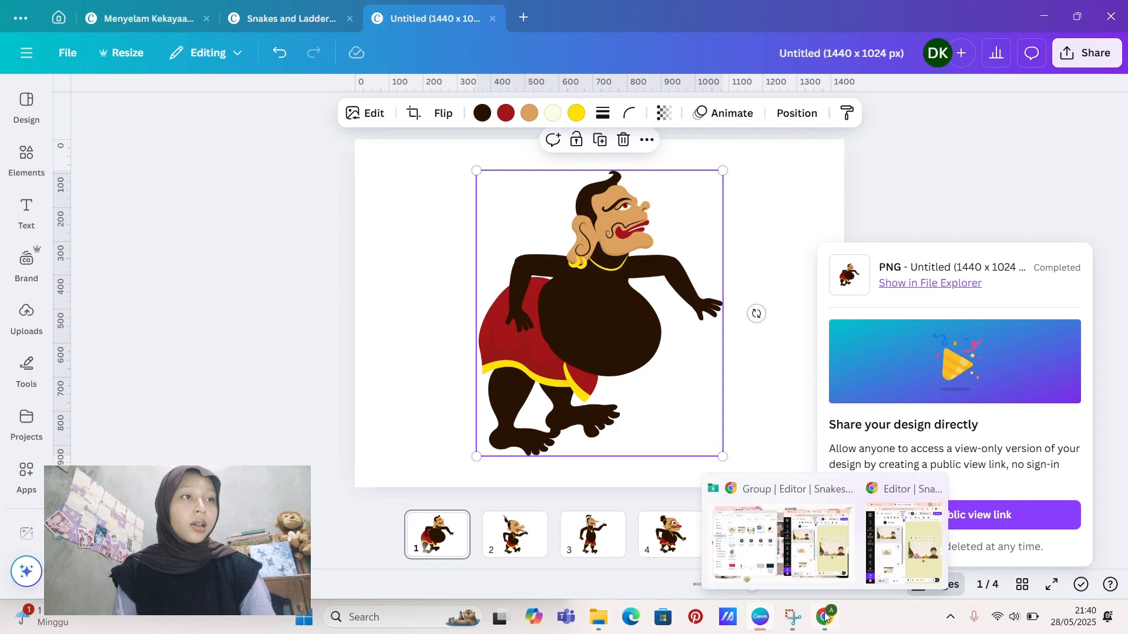
click(905, 544)
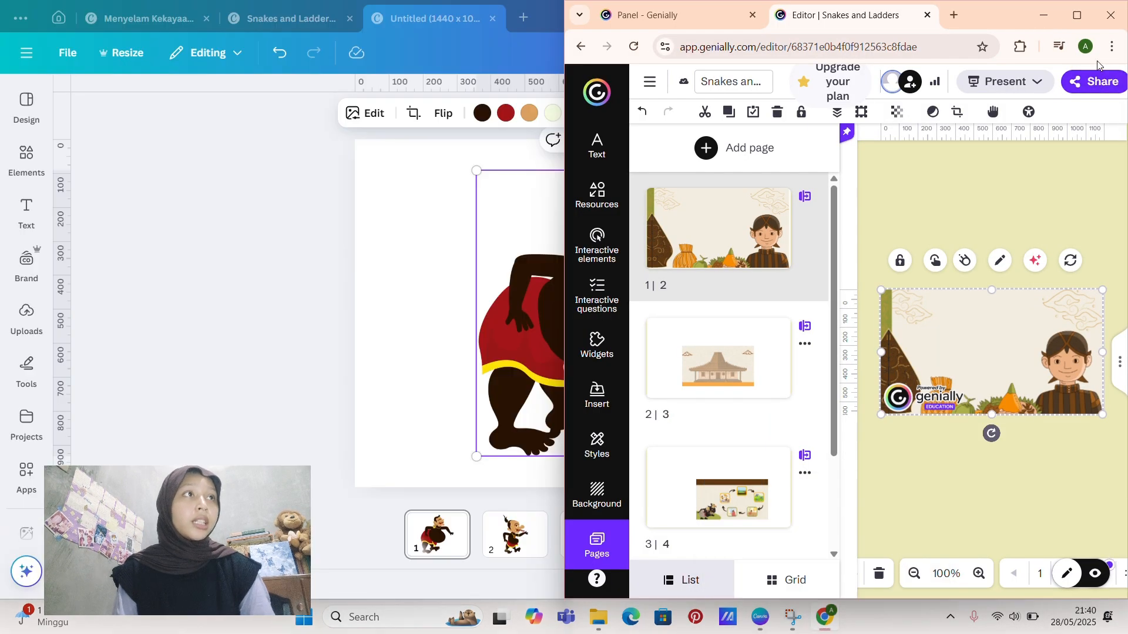
click(1077, 15)
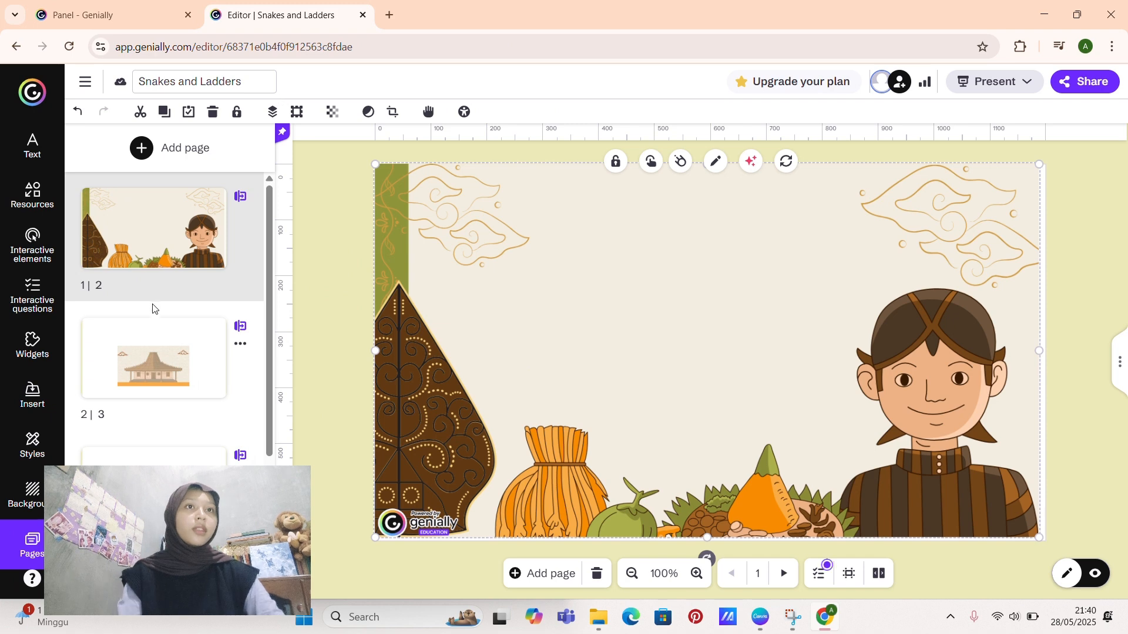
Step: Enlarge and reposition the joglo house image on page 2 so that it fills the whole page
click(148, 343)
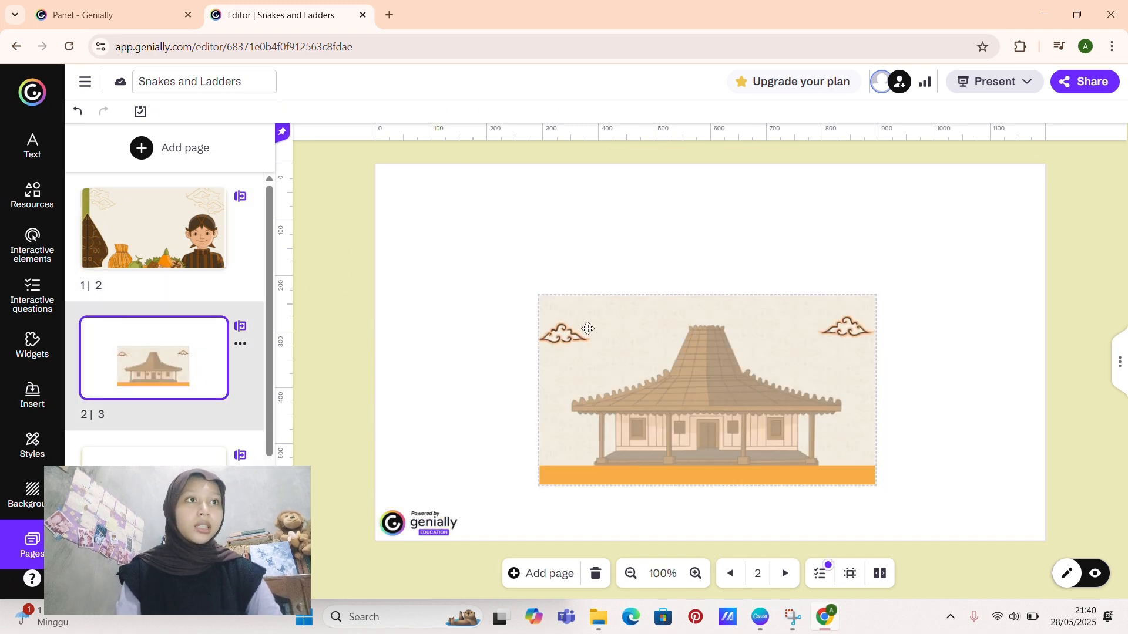
click(588, 329)
drag(540, 296, 388, 178)
drag(453, 288, 458, 249)
drag(879, 449, 1068, 504)
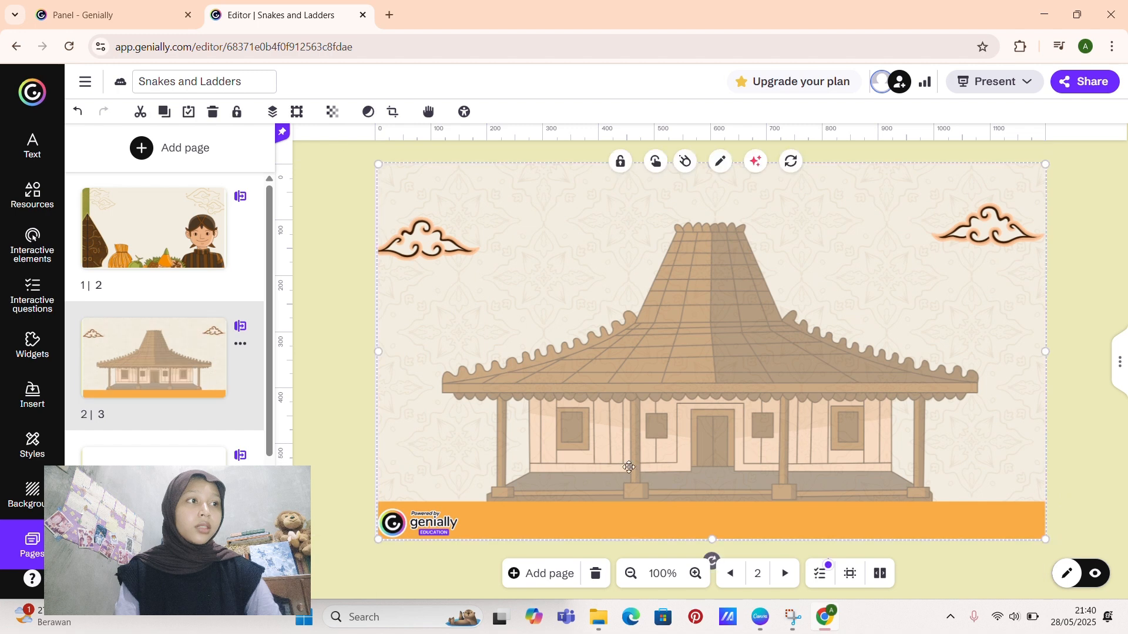
click(785, 573)
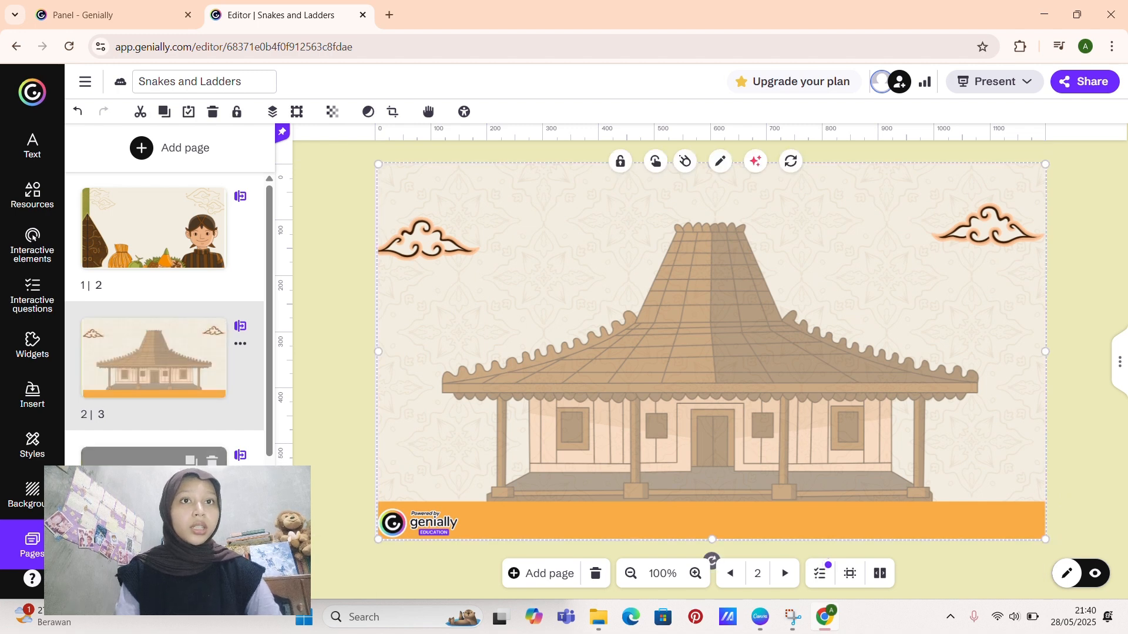
Step: Reposition and enlarge the seasons cycle image on page 3 so that it fills the whole page
drag(782, 412, 552, 260)
drag(713, 350, 1070, 506)
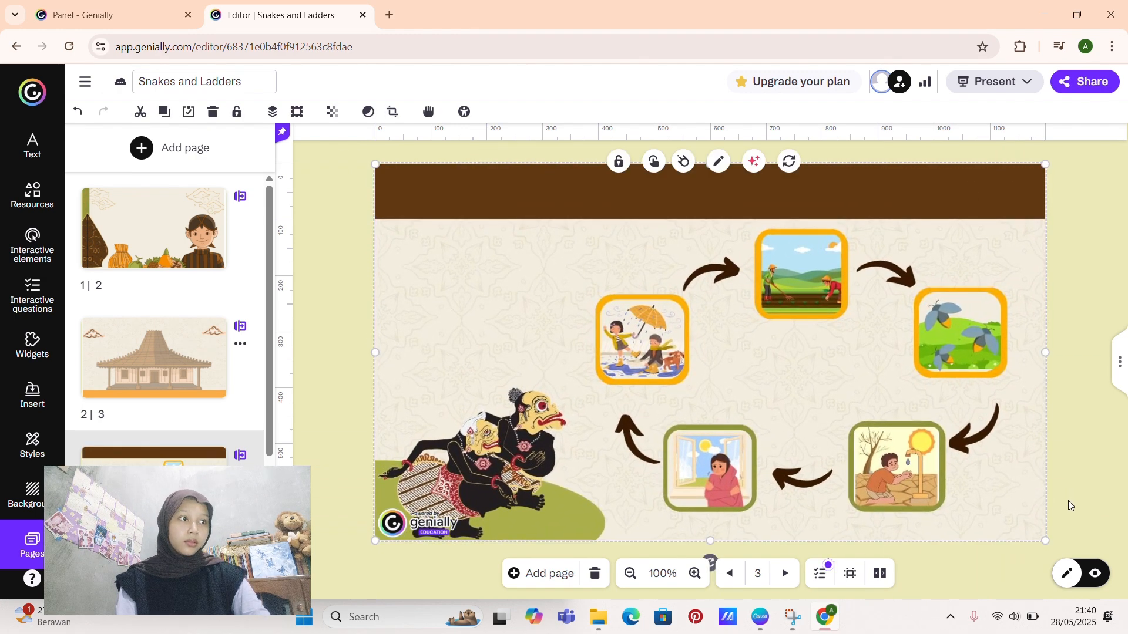
drag(387, 383, 452, 370)
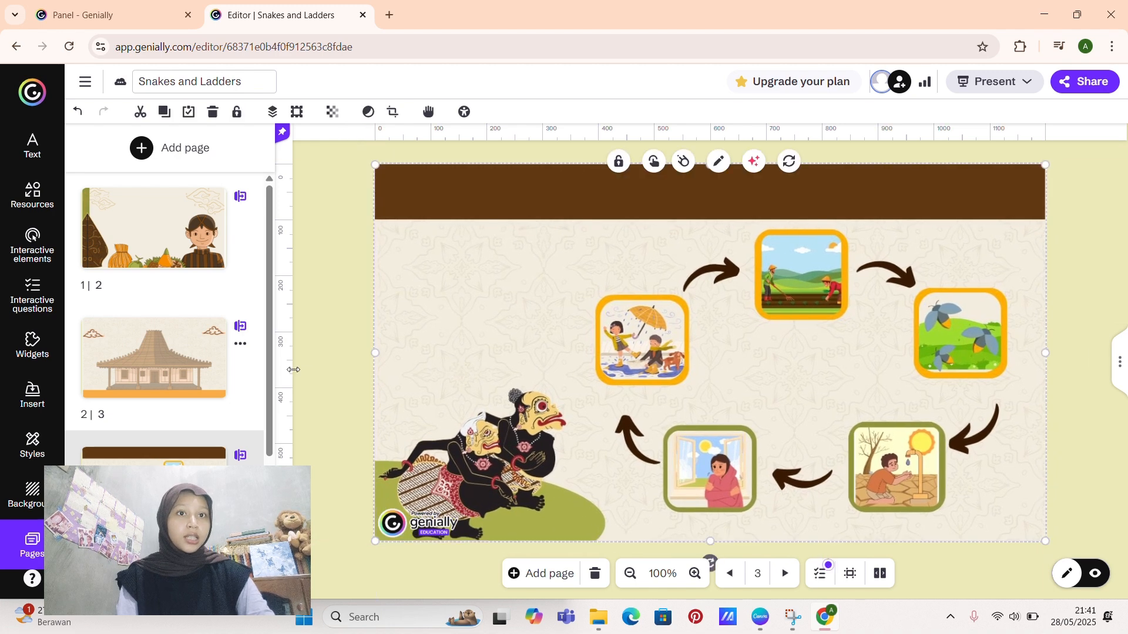
click(313, 374)
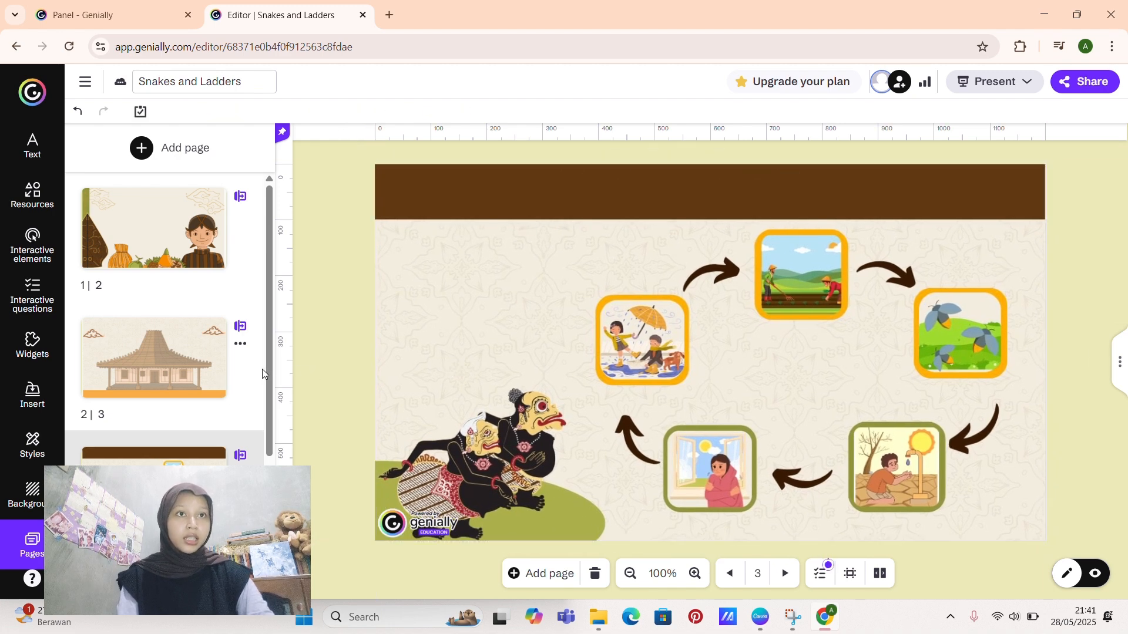
Step: Open page 4 and delete the green board path and the 55 finish circle
scroll(270, 367, down, 3)
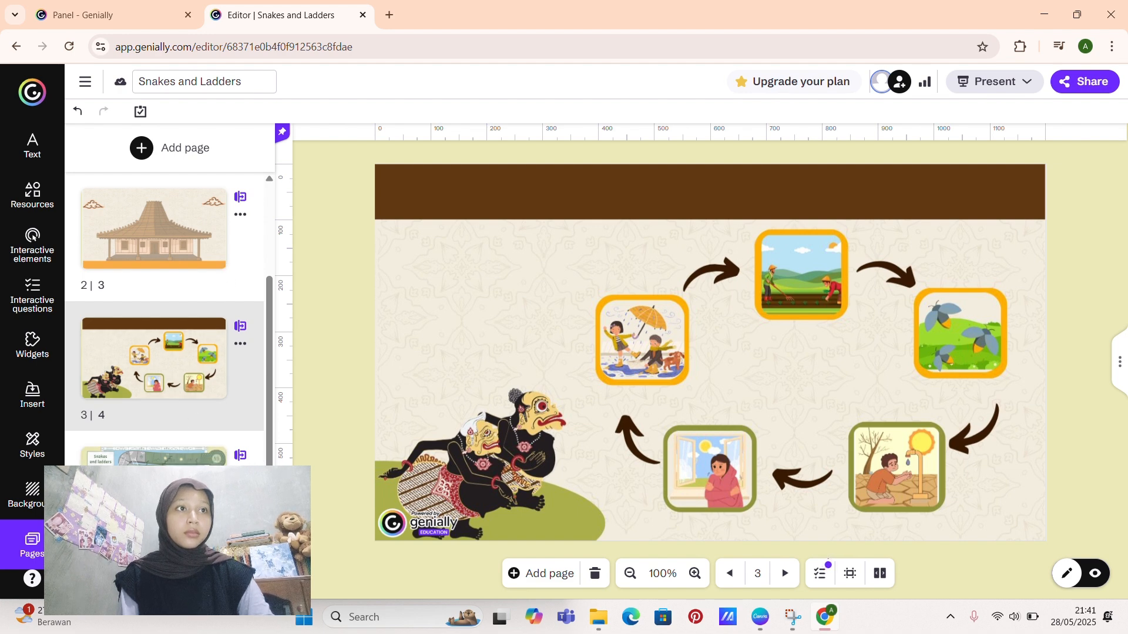
click(154, 456)
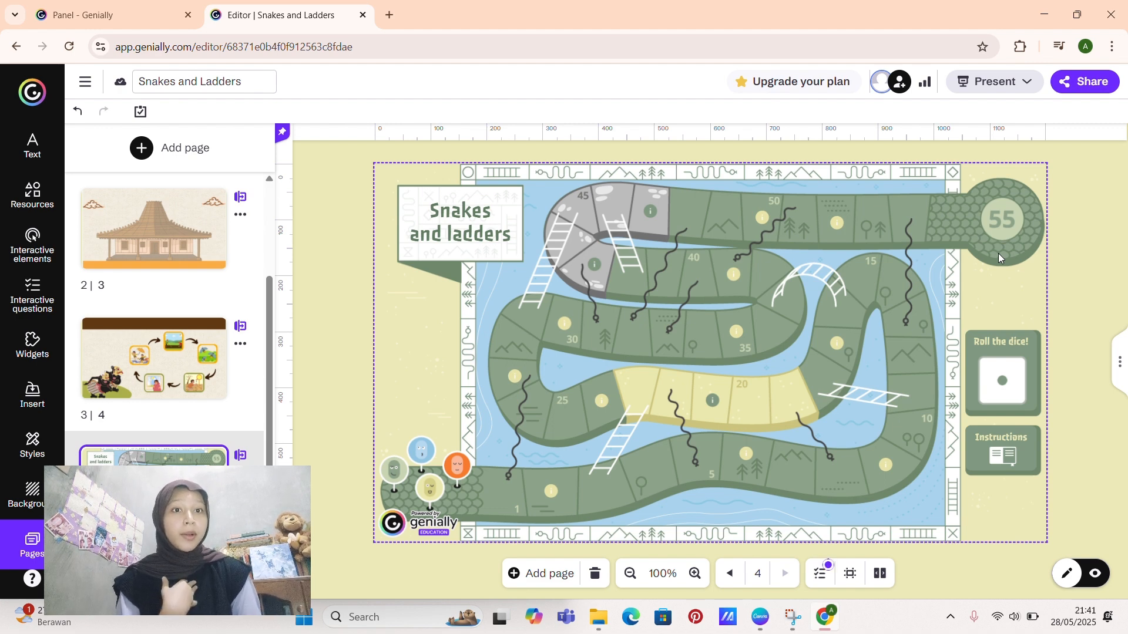
click(957, 237)
key(Delete)
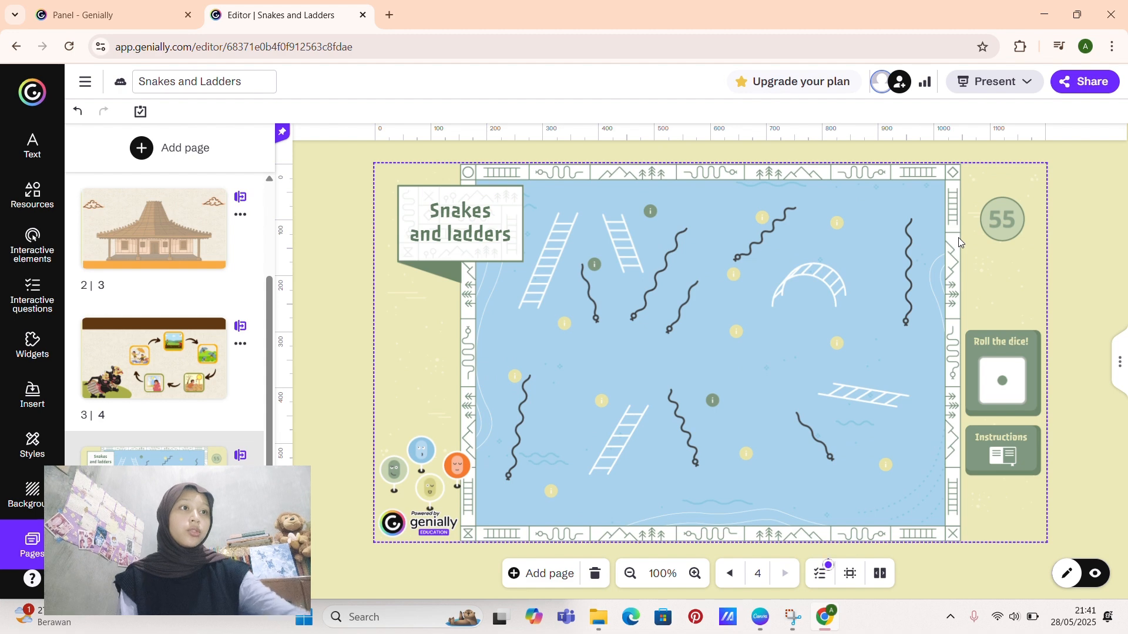
click(1011, 226)
key(Delete)
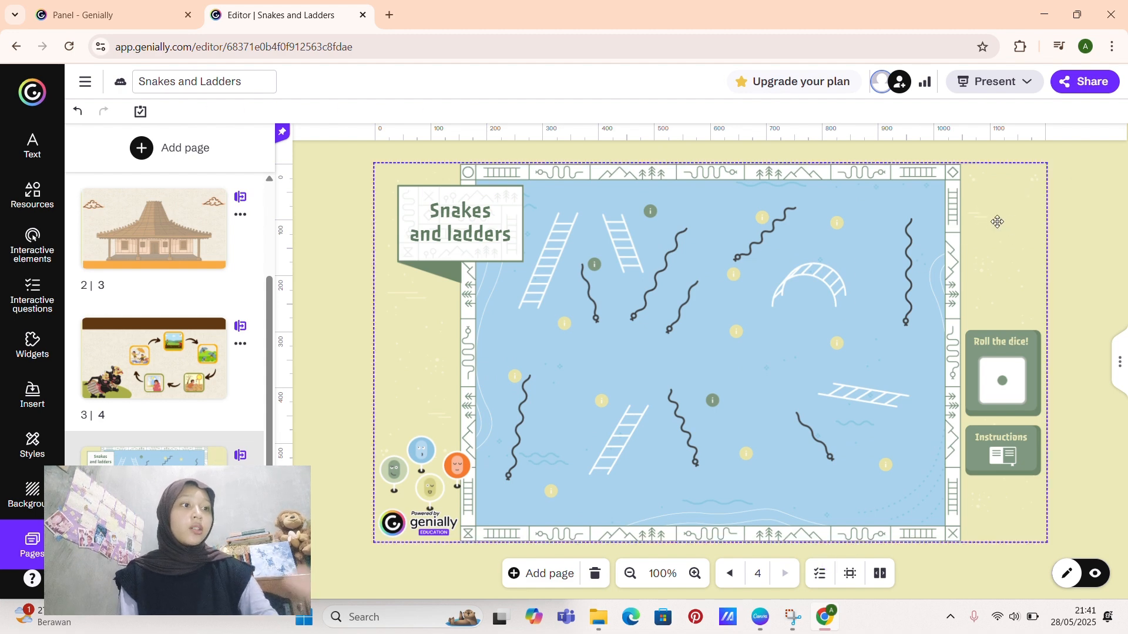
Step: Delete the vertical snake near the board's right edge and the two ladders near its upper-left corner
click(913, 240)
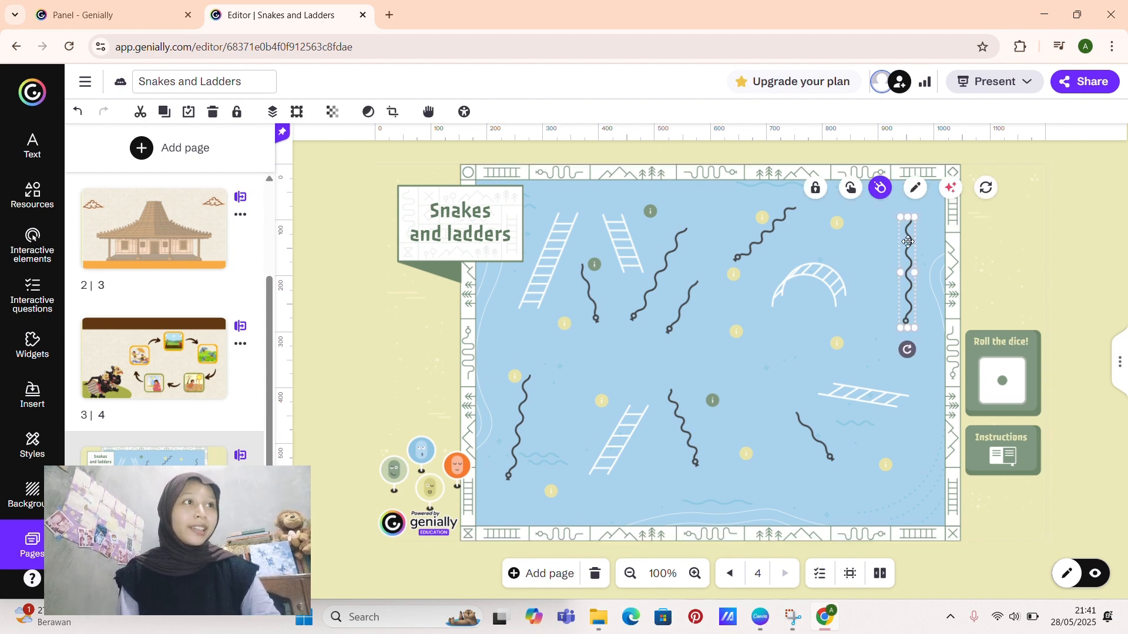
key(Delete)
click(836, 221)
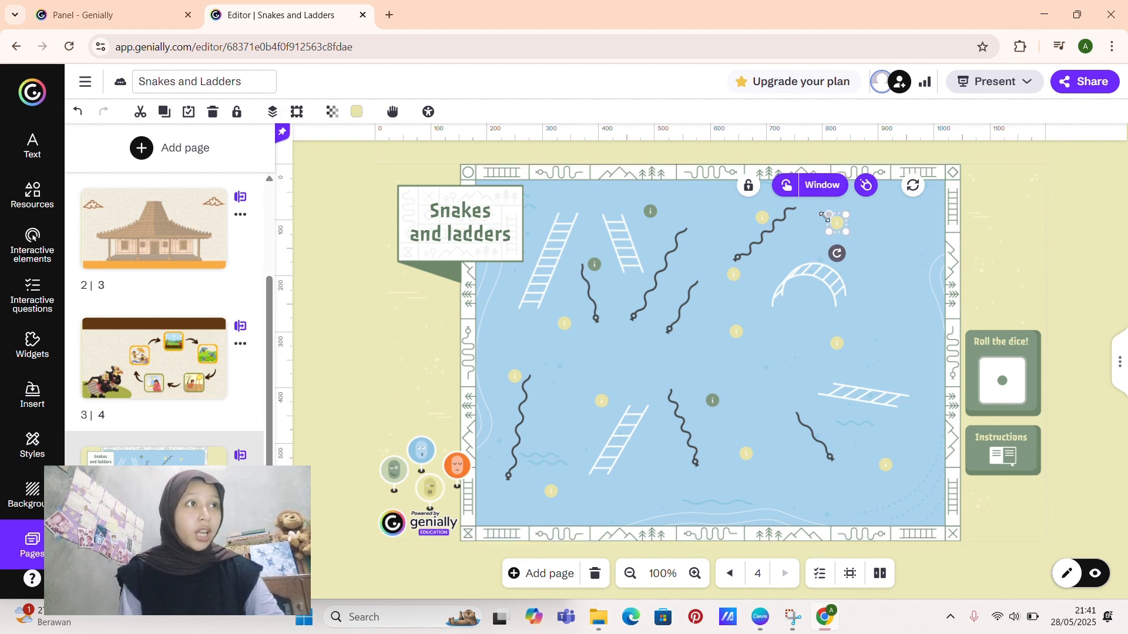
click(537, 271)
key(Delete)
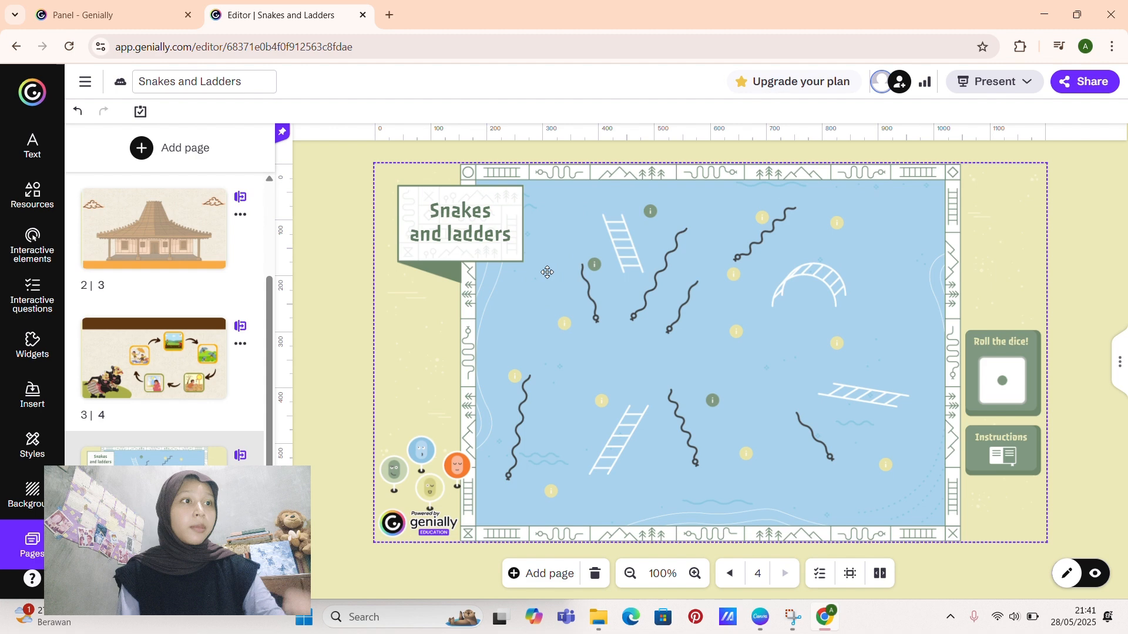
click(628, 242)
key(Delete)
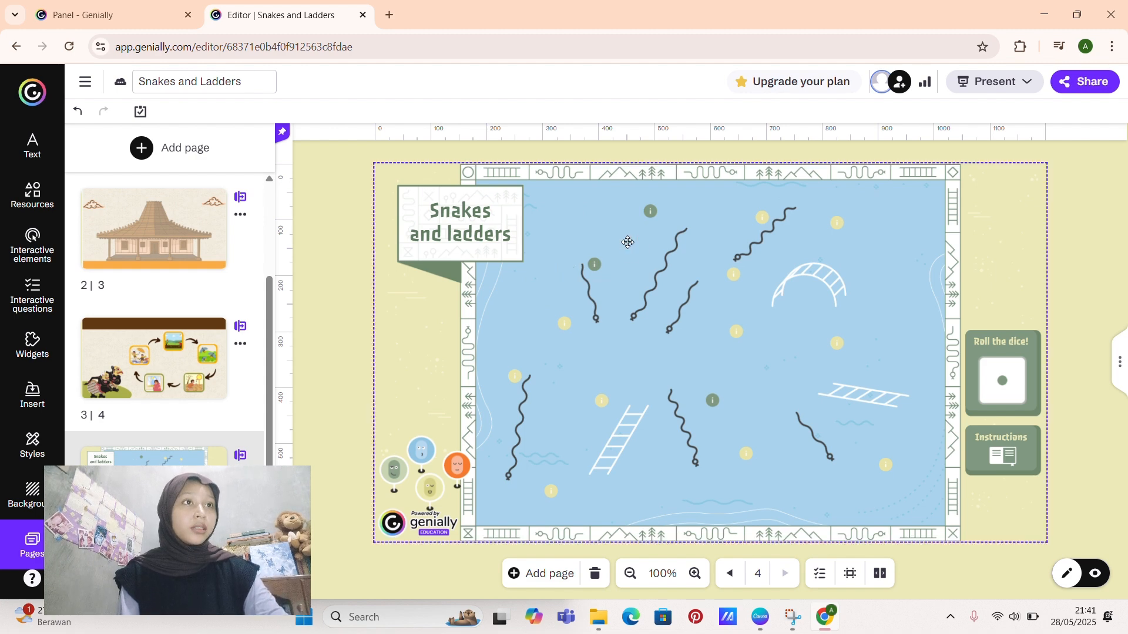
Step: Delete all the remaining snakes and ladders from the board on page 4
click(591, 291)
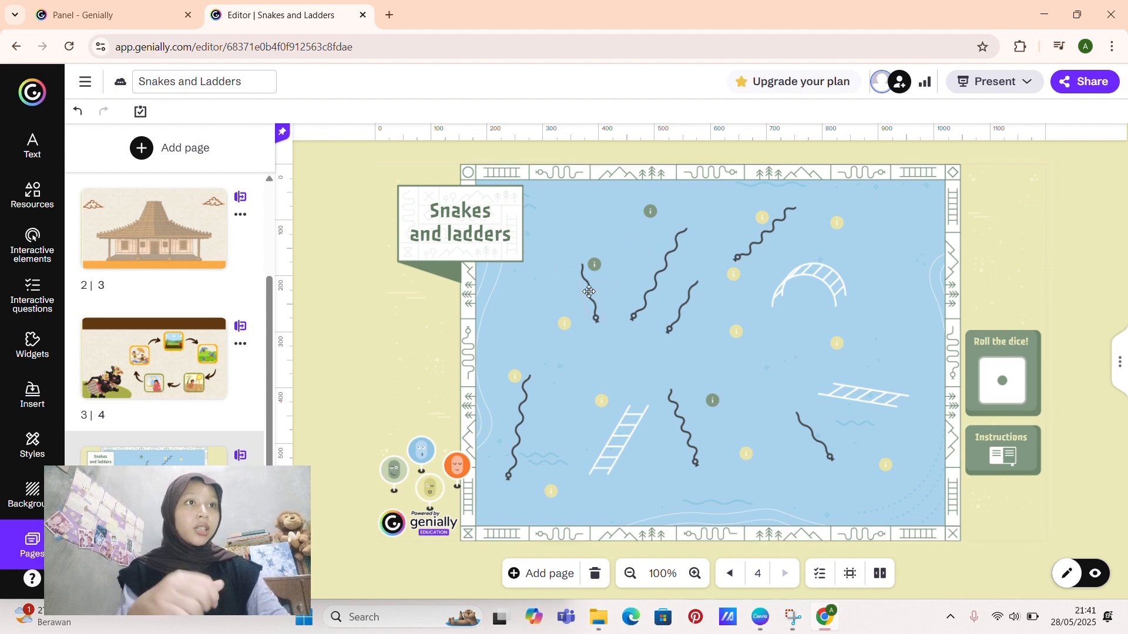
shift+click(637, 298)
shift+click(676, 313)
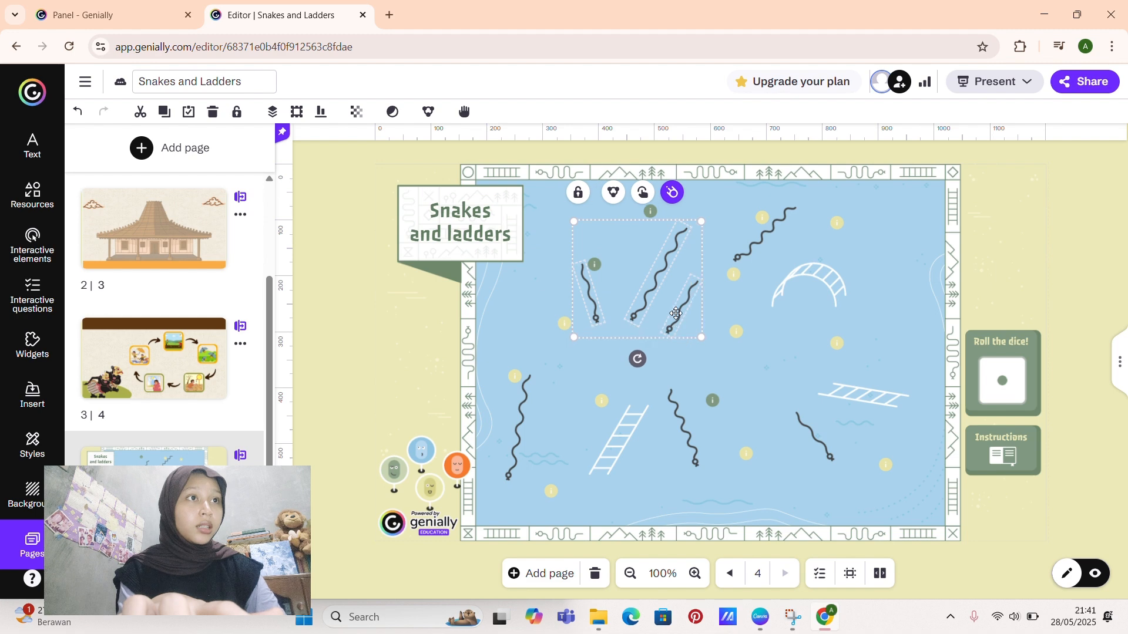
shift+click(763, 234)
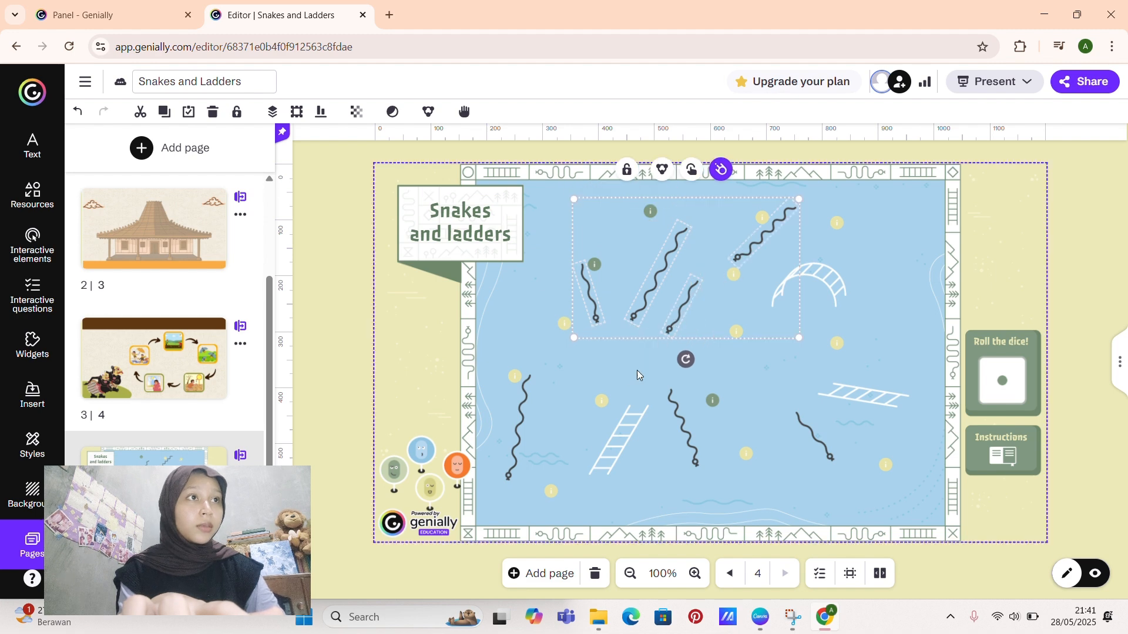
shift+click(619, 427)
shift+click(683, 434)
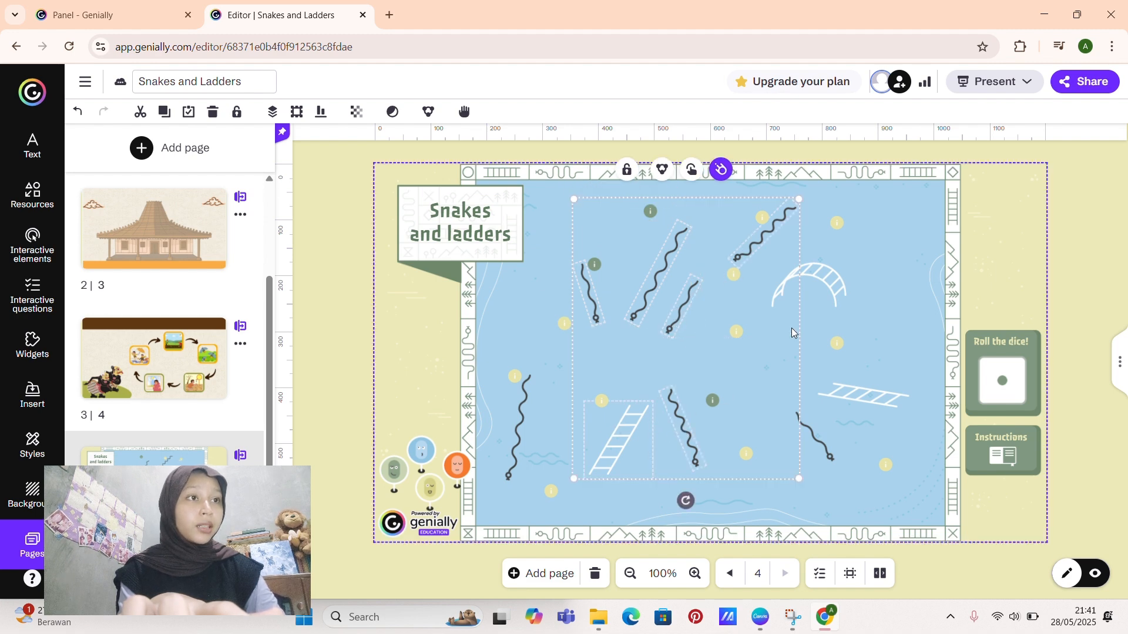
shift+click(818, 292)
shift+click(860, 399)
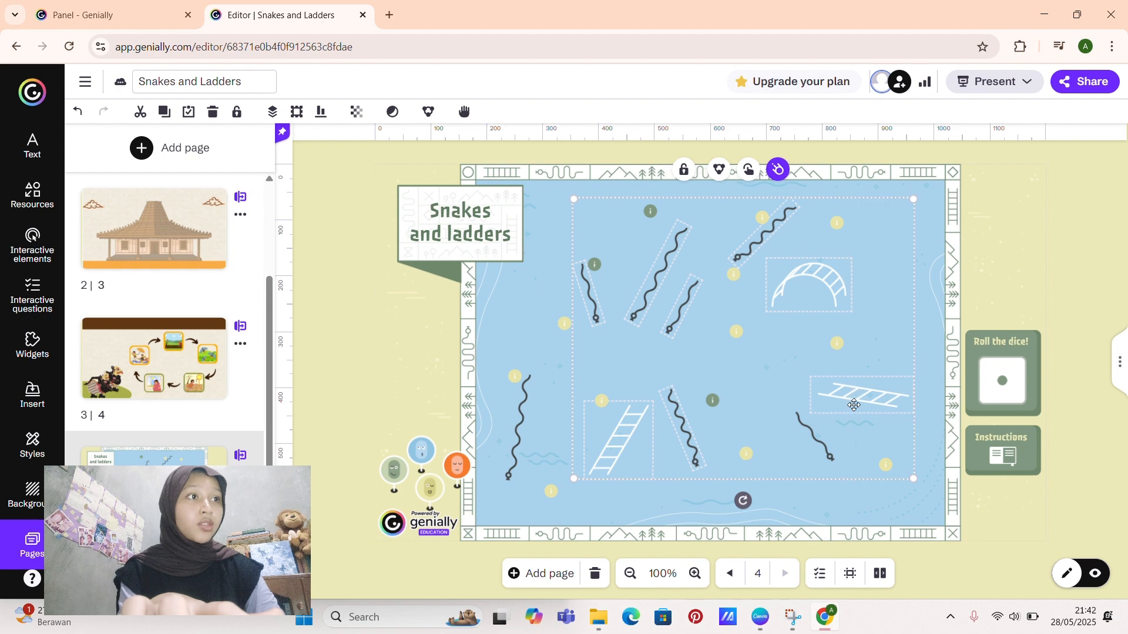
key(Delete)
click(818, 441)
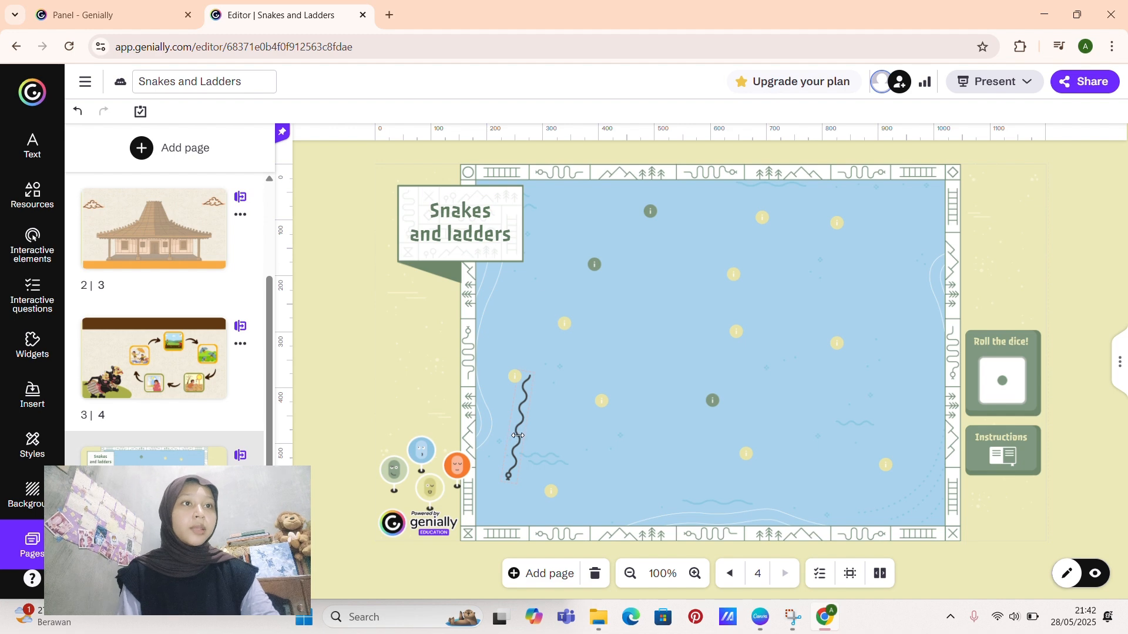
click(518, 436)
key(Delete)
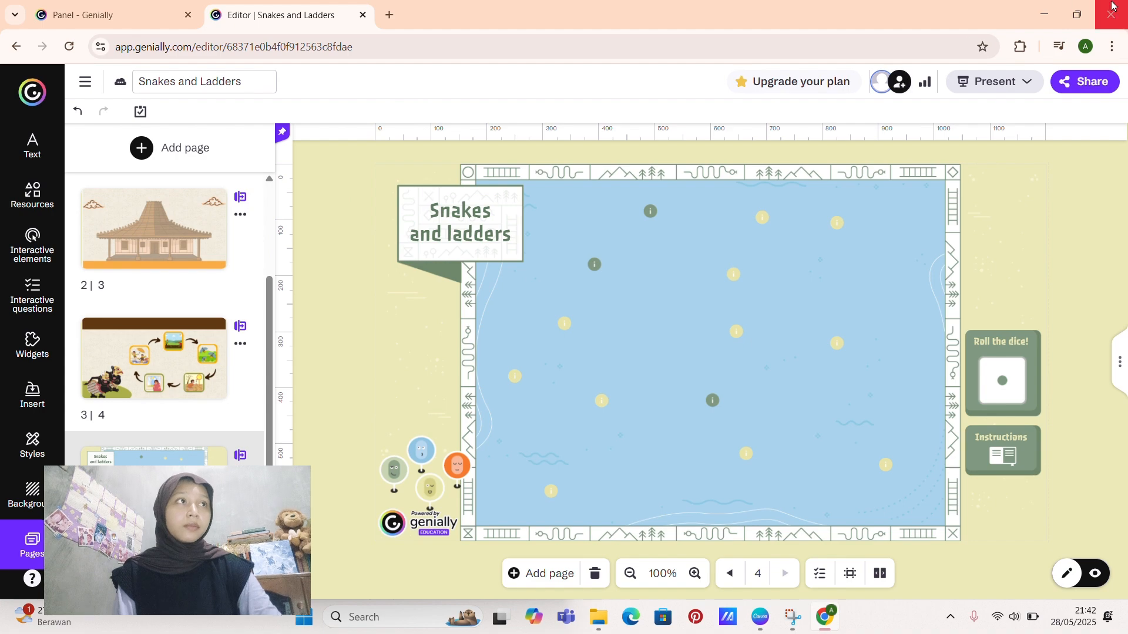
Step: Arrange the Genially editor and the Downloads folder window side by side
mouse_move(1081, 11)
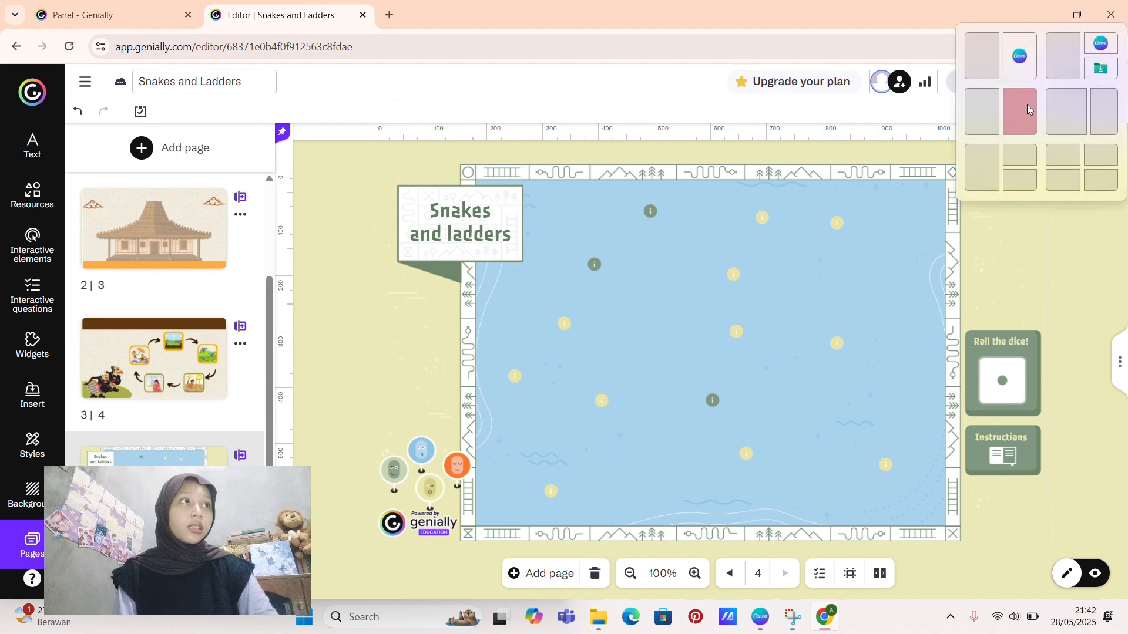
click(1028, 106)
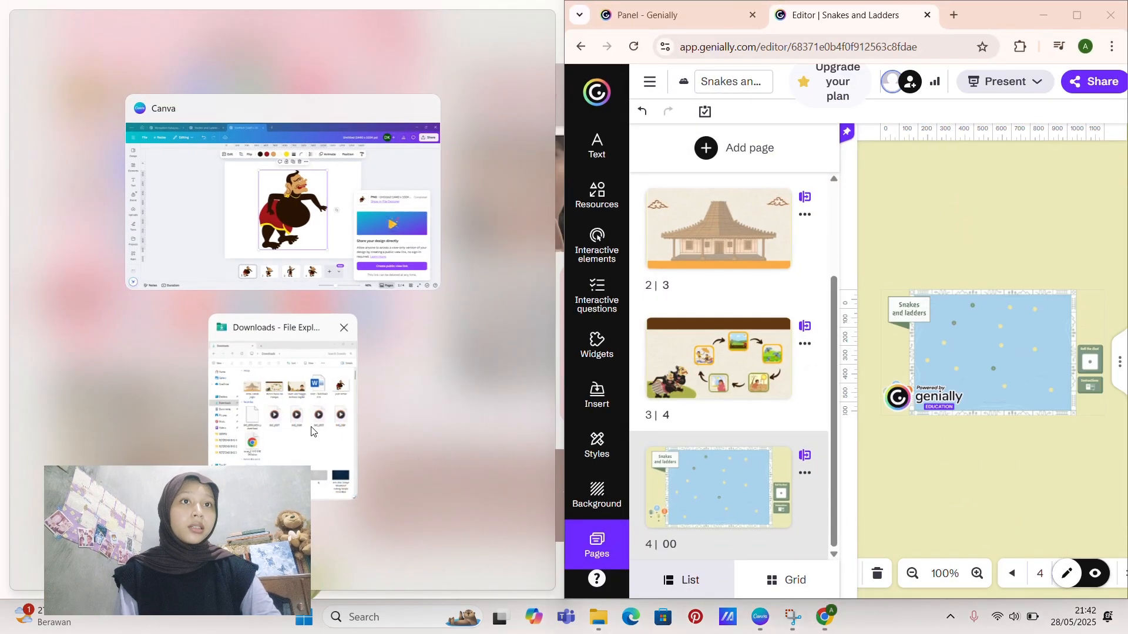
click(311, 432)
Step: Add the image "Copy of Snakes and Ladders Board Game A4 (29.7 x 29.7 cm)" from Downloads to page 4
scroll(213, 350, down, 6)
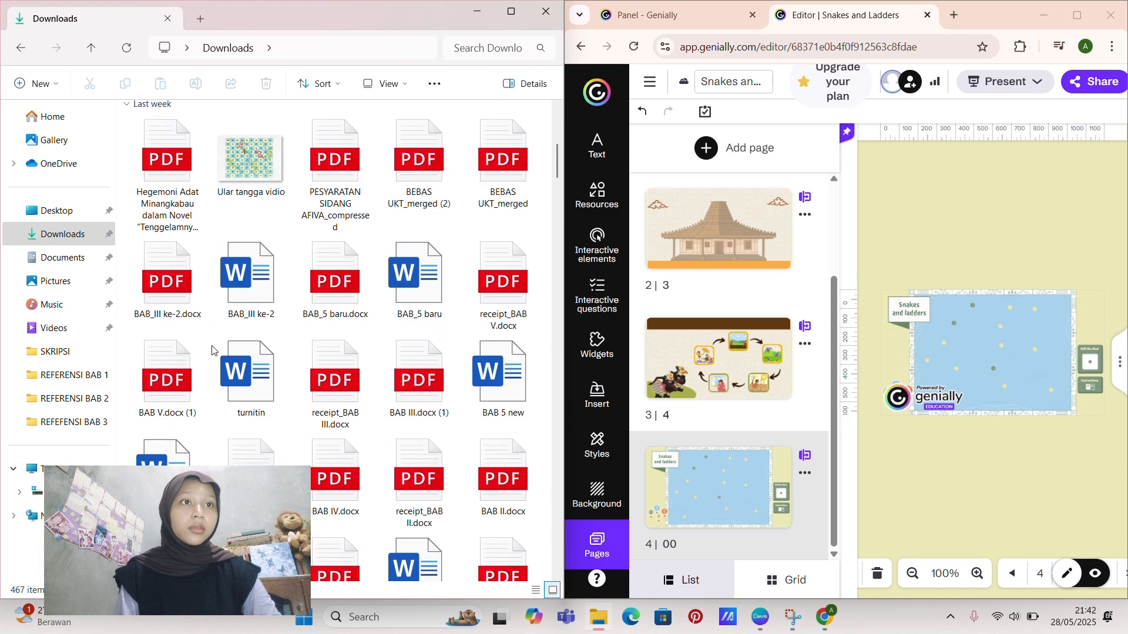
scroll(212, 350, down, 10)
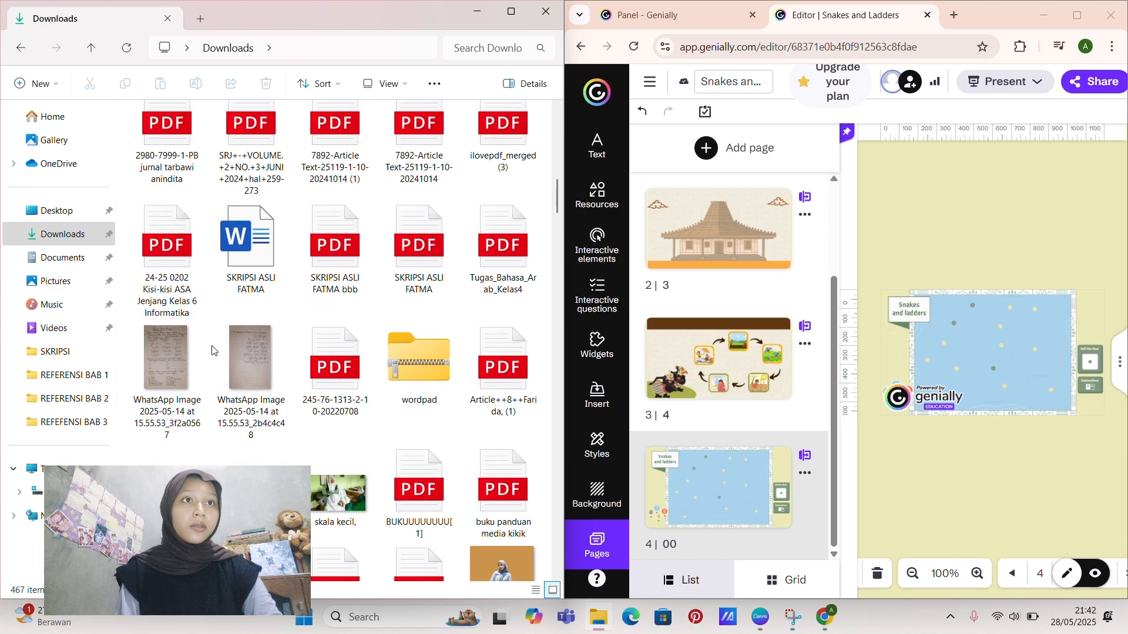
scroll(213, 350, down, 10)
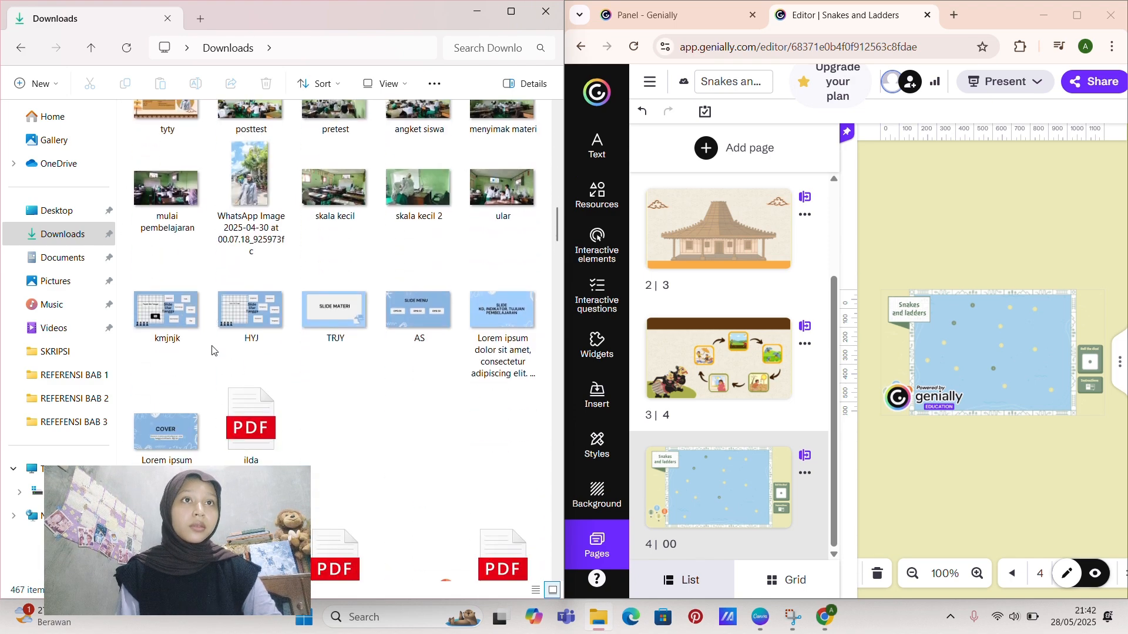
scroll(213, 350, down, 10)
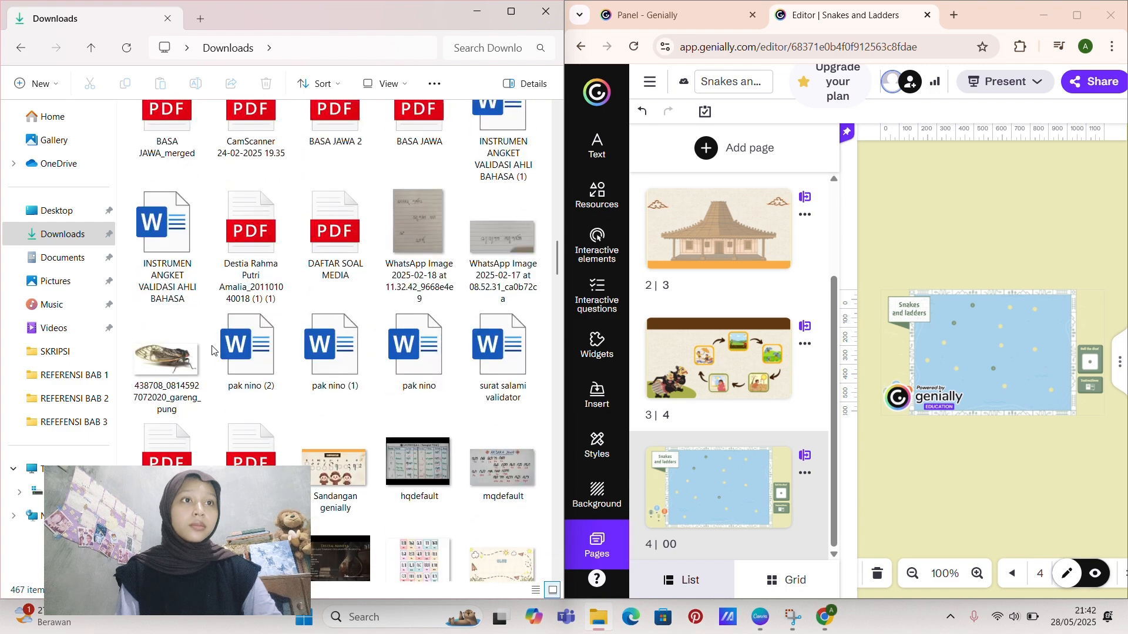
scroll(212, 351, down, 10)
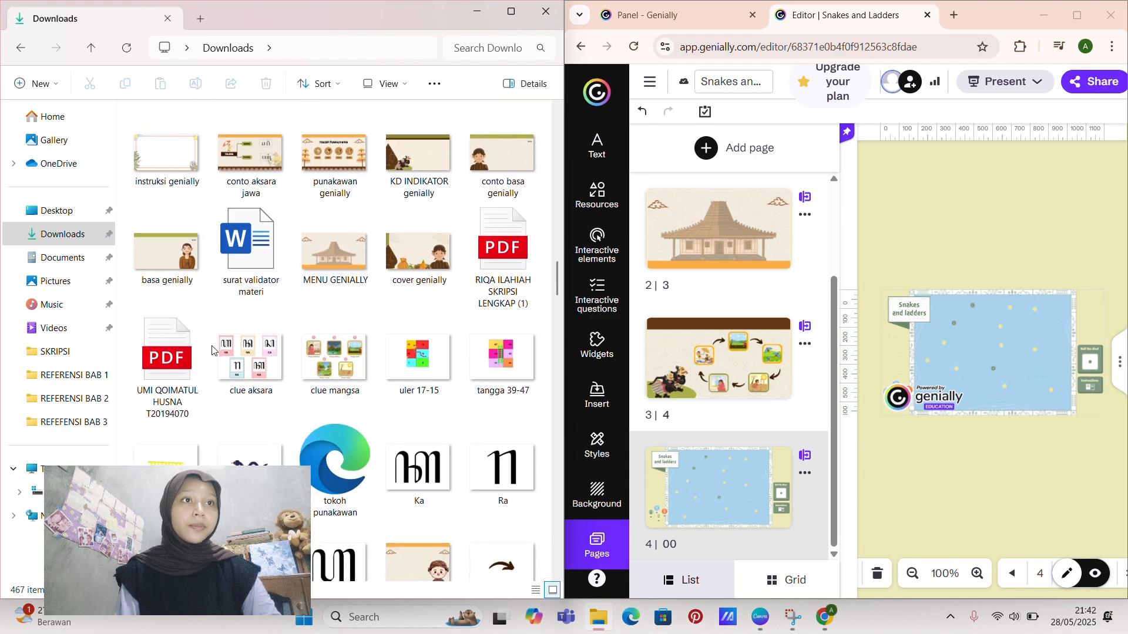
scroll(213, 350, down, 10)
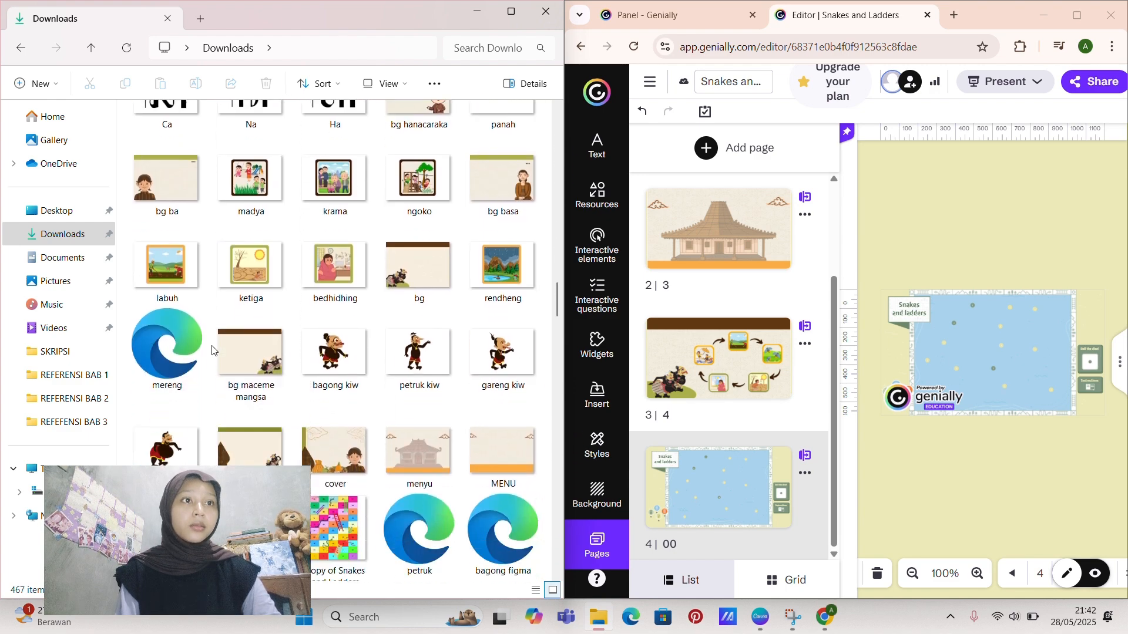
scroll(213, 350, down, 5)
click(324, 284)
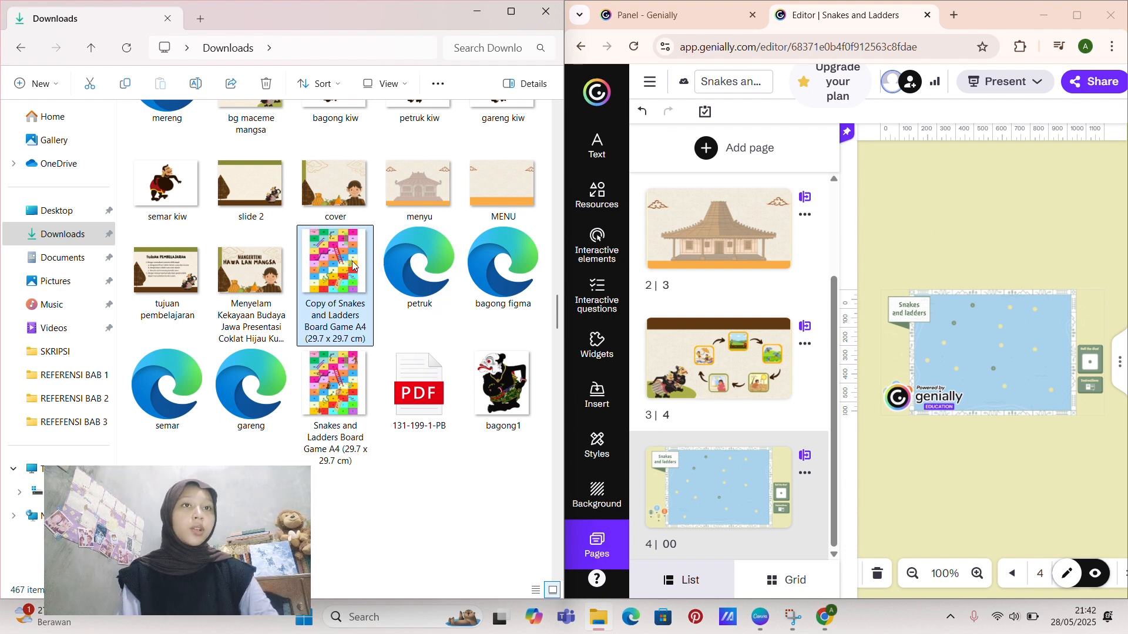
drag(353, 265, 987, 392)
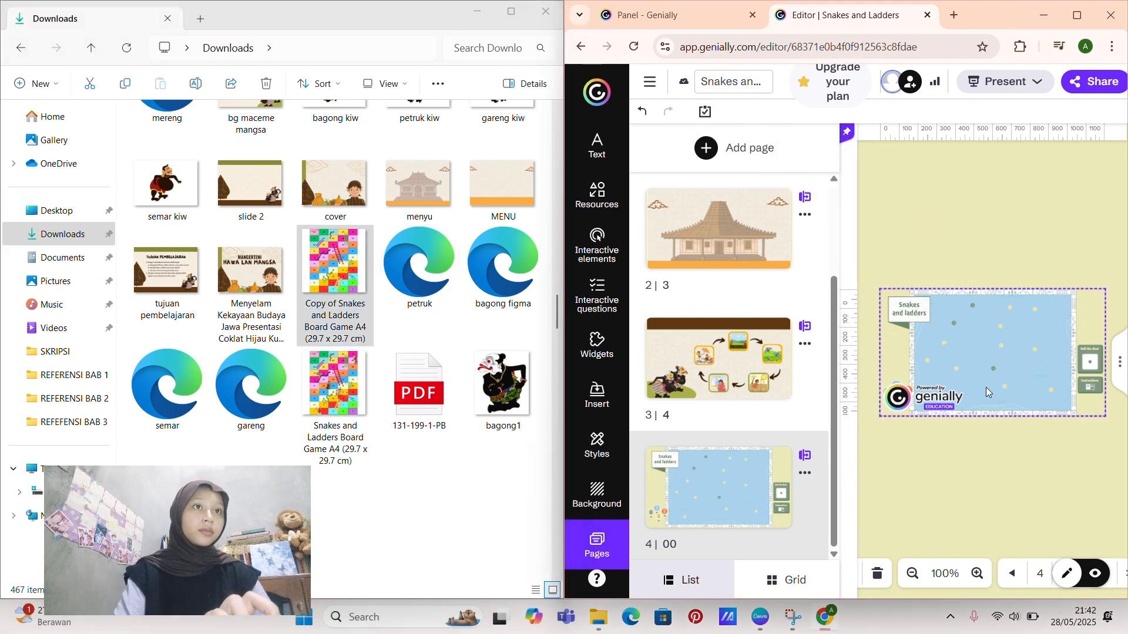
Step: Maximize the Genially window, then move and enlarge the board image to span the blue area's full height against its right edge
click(1083, 23)
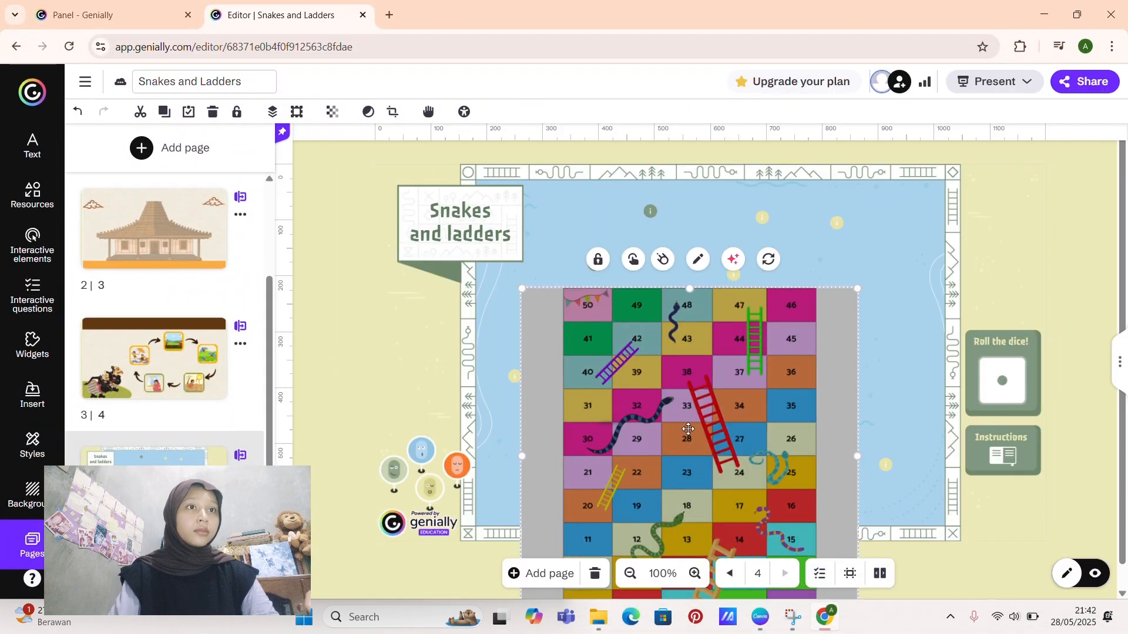
drag(688, 429, 777, 339)
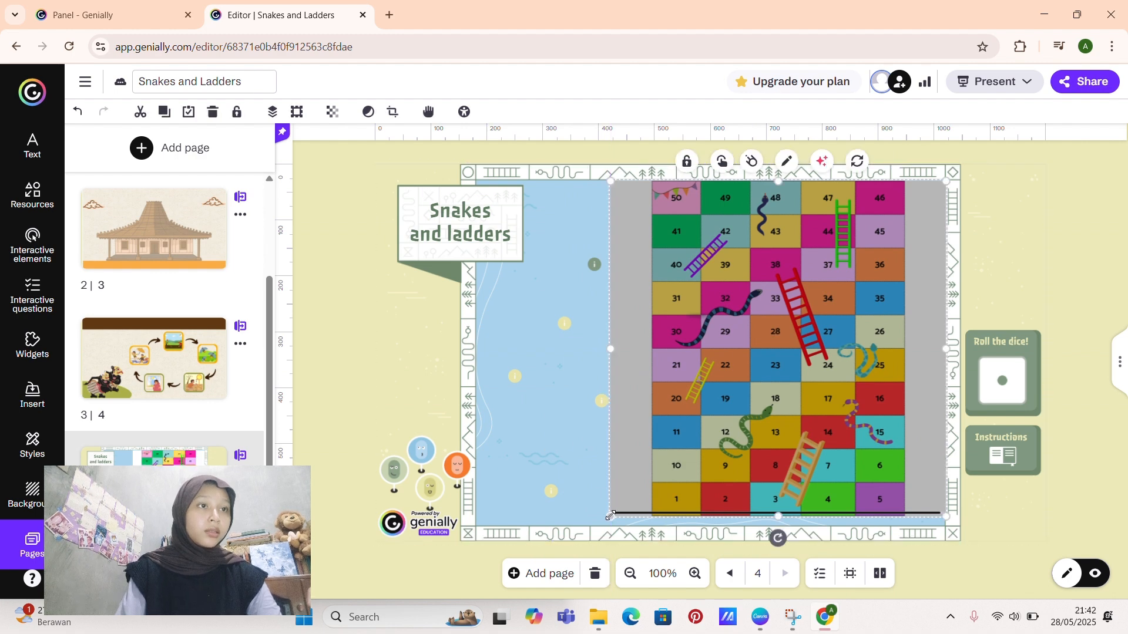
drag(611, 516, 612, 541)
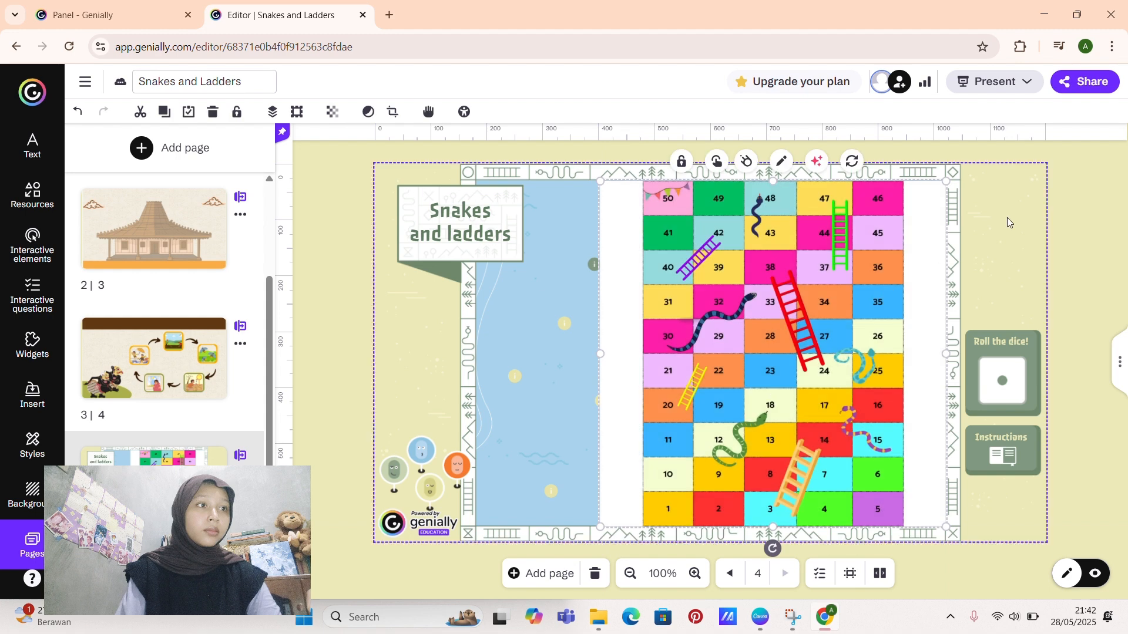
click(887, 264)
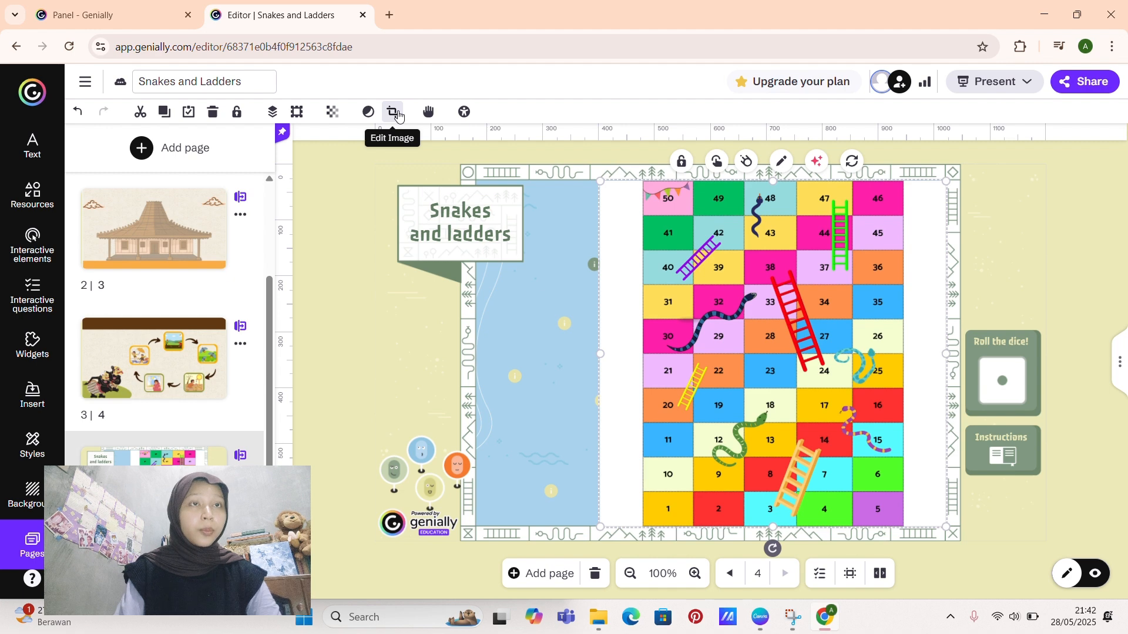
click(393, 112)
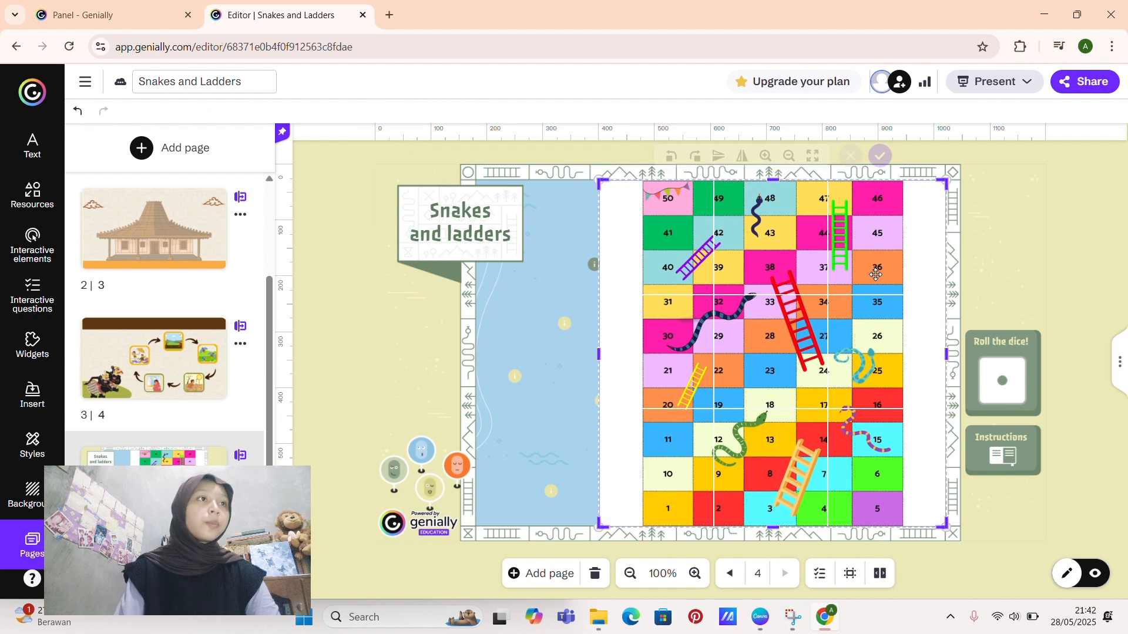
mouse_move(941, 182)
mouse_down()
mouse_move(933, 184)
mouse_move(942, 171)
mouse_up()
click(942, 167)
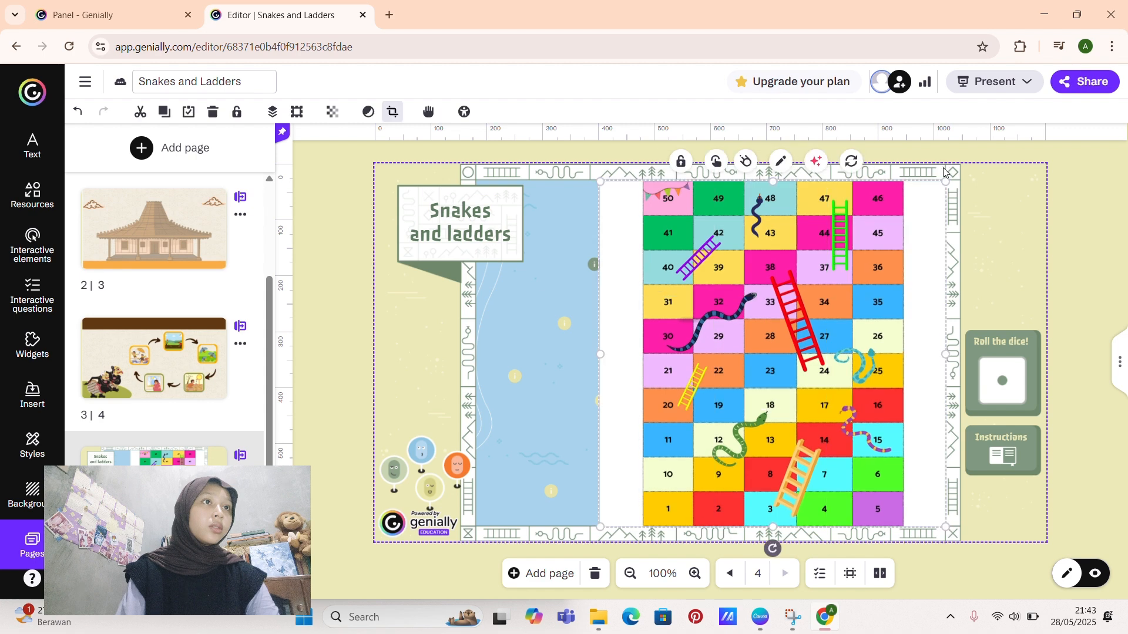
mouse_move(945, 353)
mouse_down()
mouse_move(929, 353)
mouse_move(943, 352)
mouse_up()
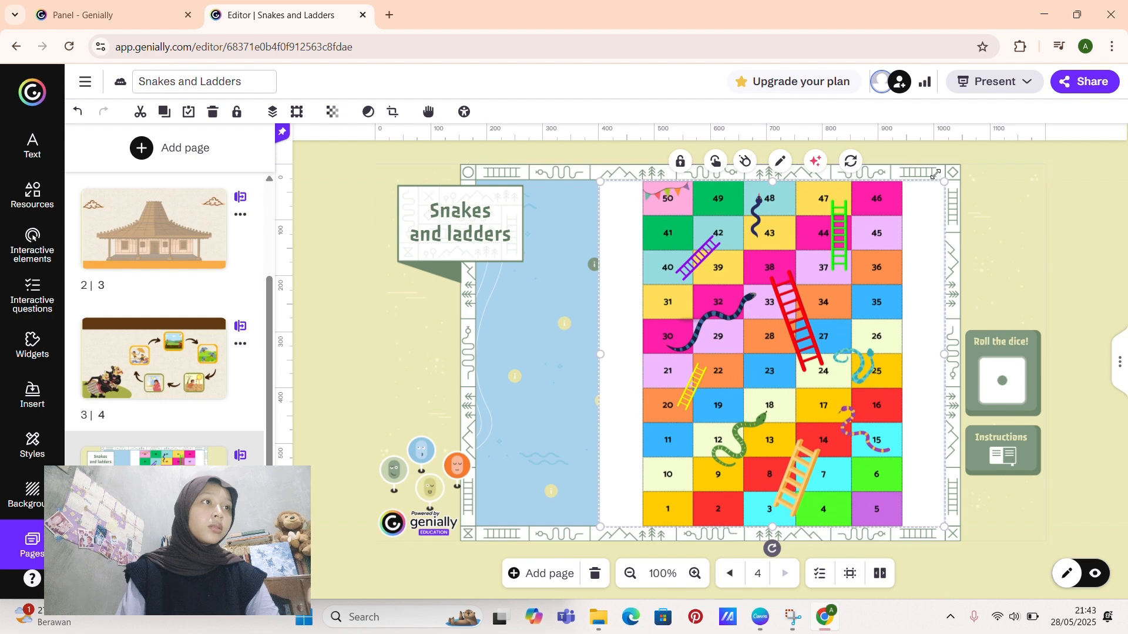
Step: Crop the white margins off both sides of the board image and move it against the blue area's right edge
click(393, 112)
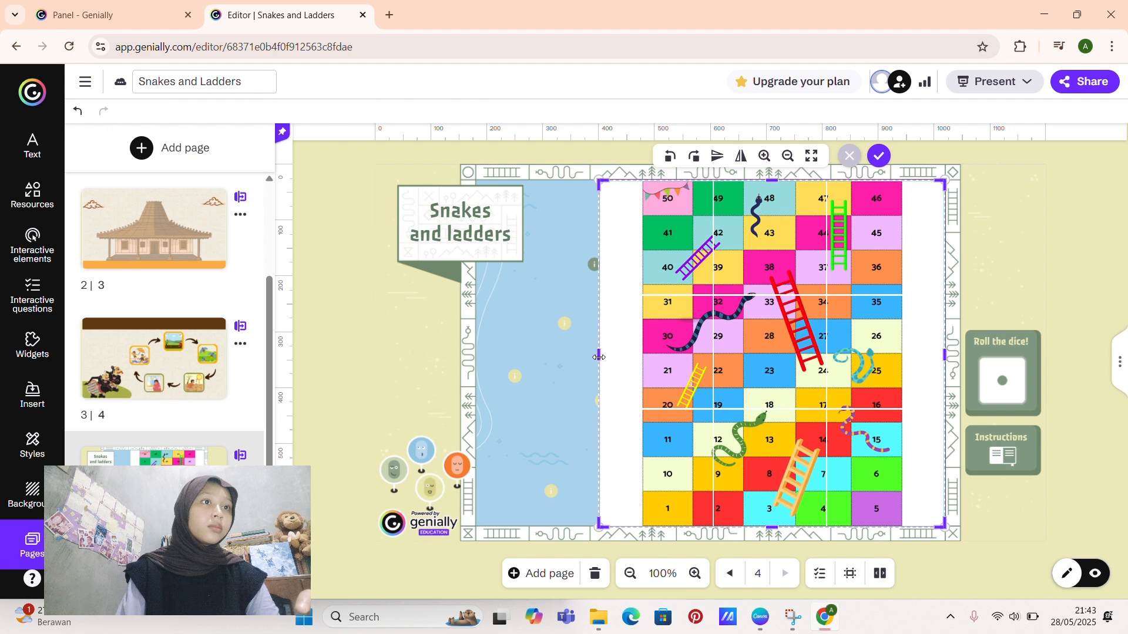
drag(599, 356, 638, 343)
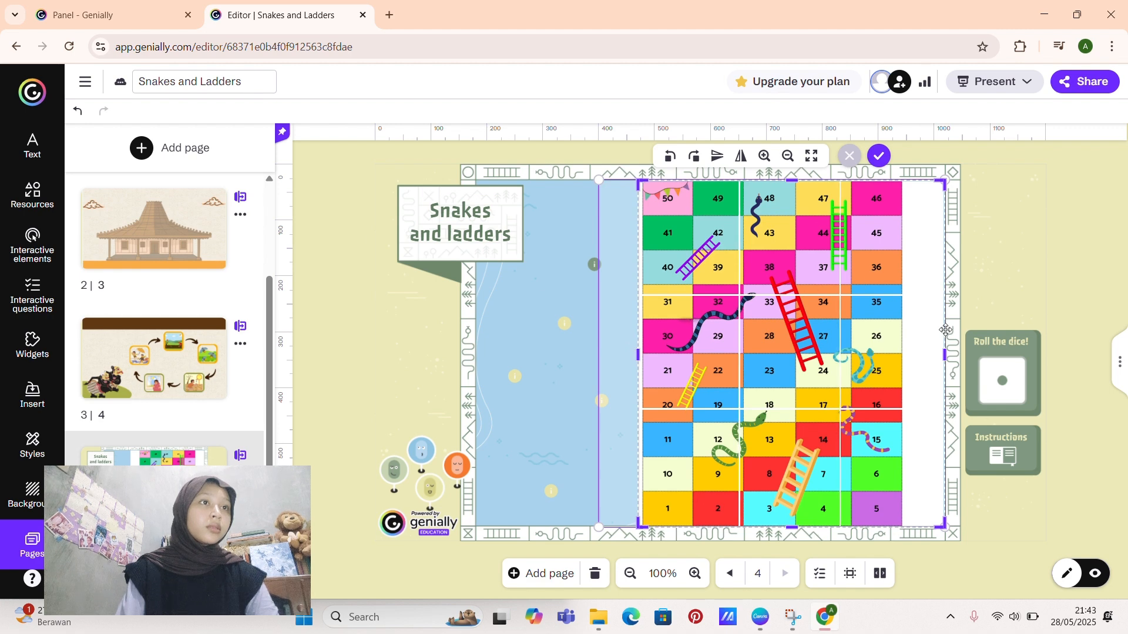
drag(945, 353, 906, 361)
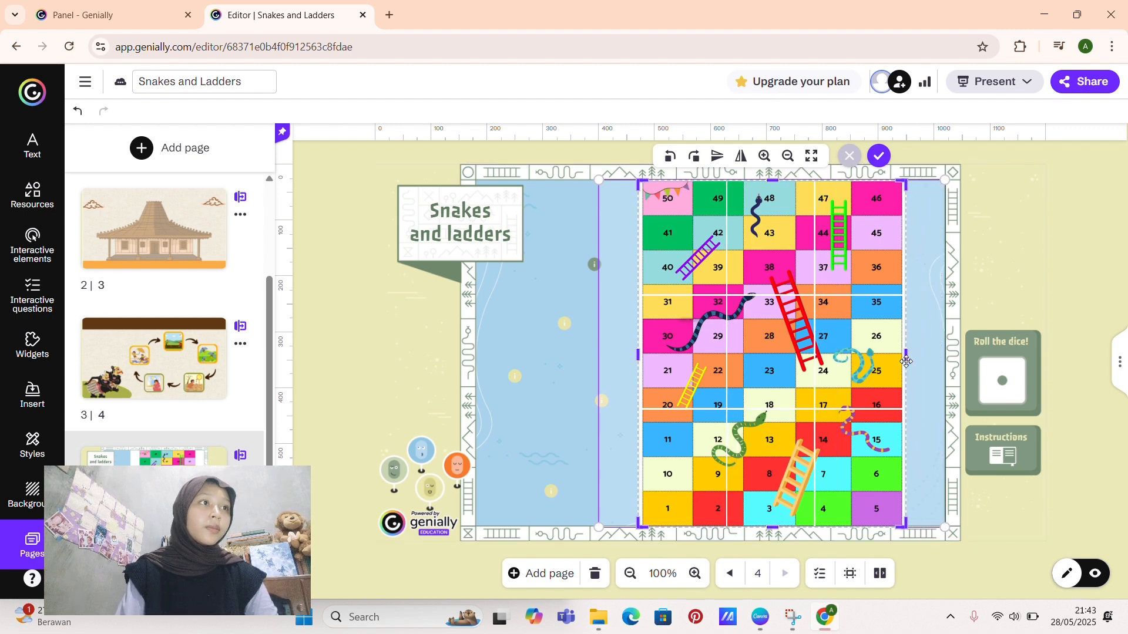
click(986, 294)
drag(804, 346, 839, 345)
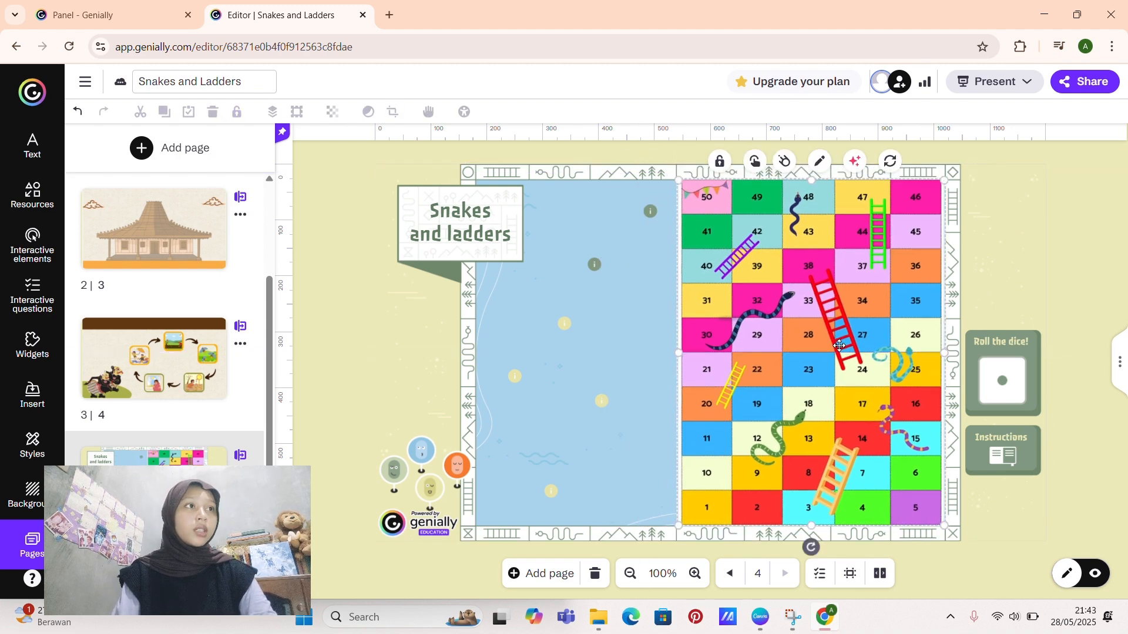
click(1077, 228)
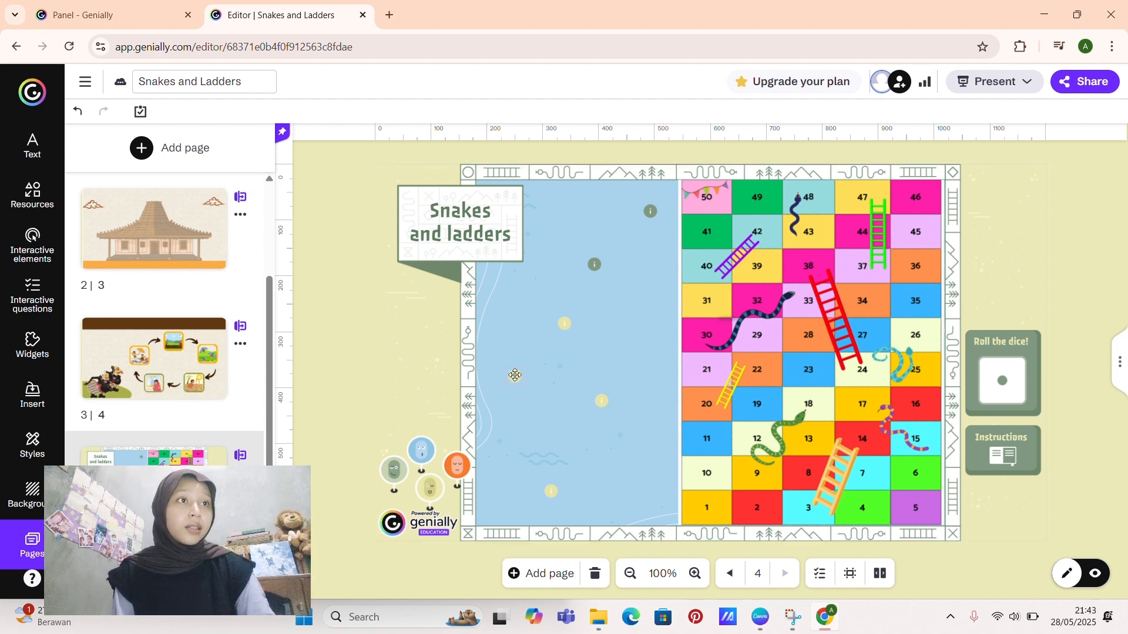
Step: Move the yellow info marker beside the board's third row from the bottom onto square 21, and shift the lower green info marker slightly downward
drag(516, 375, 696, 365)
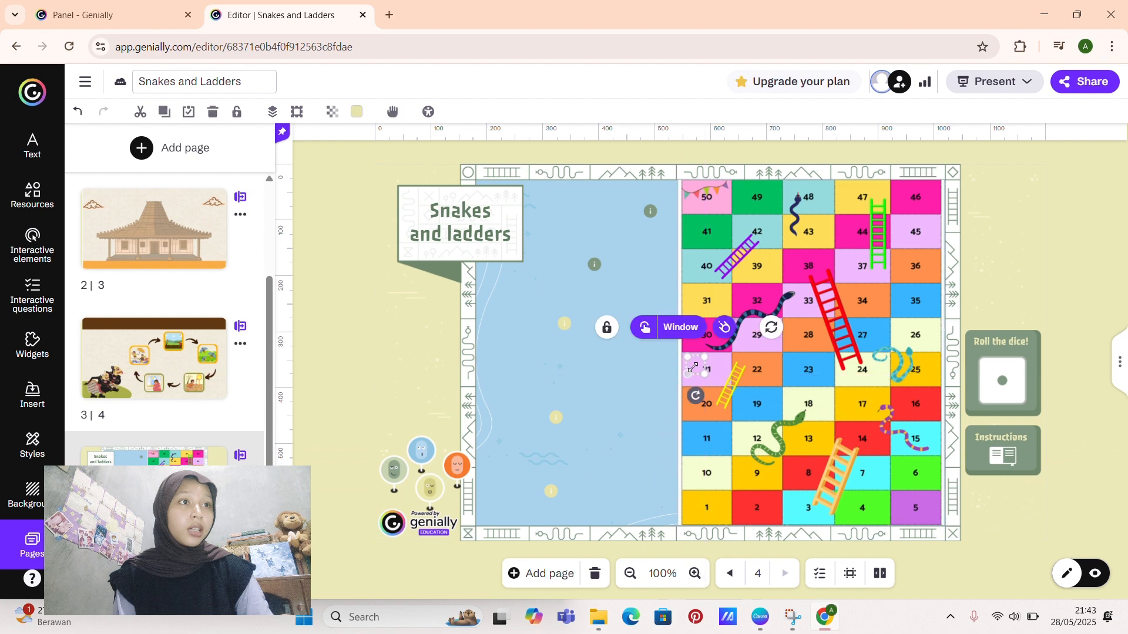
mouse_move(594, 264)
mouse_down()
mouse_move(702, 235)
mouse_move(736, 242)
mouse_move(597, 285)
mouse_up()
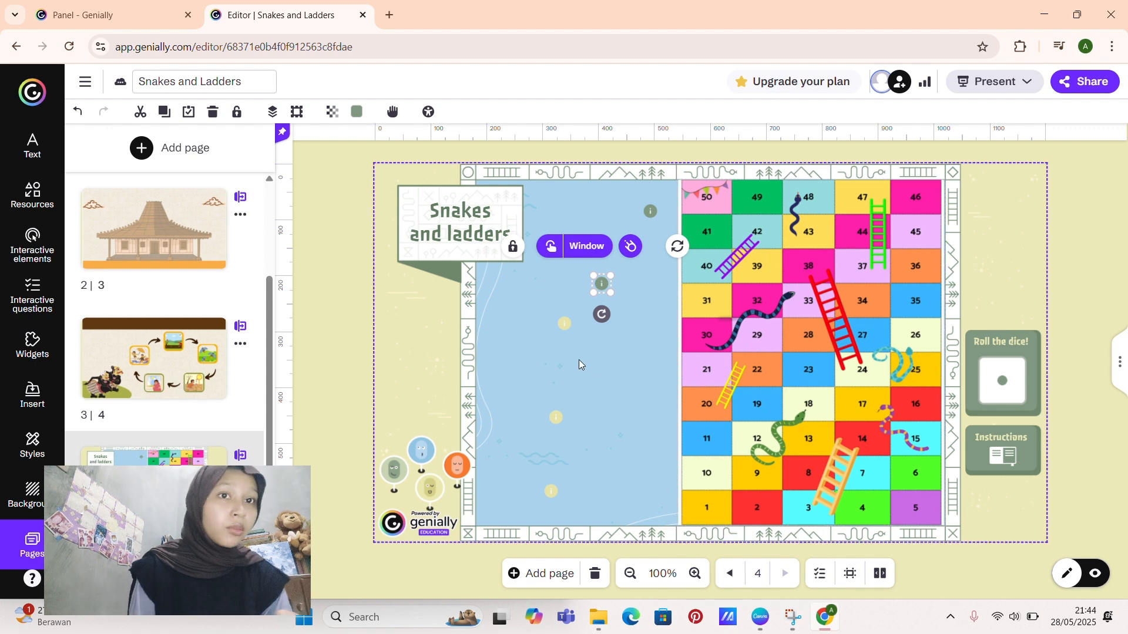
click(780, 289)
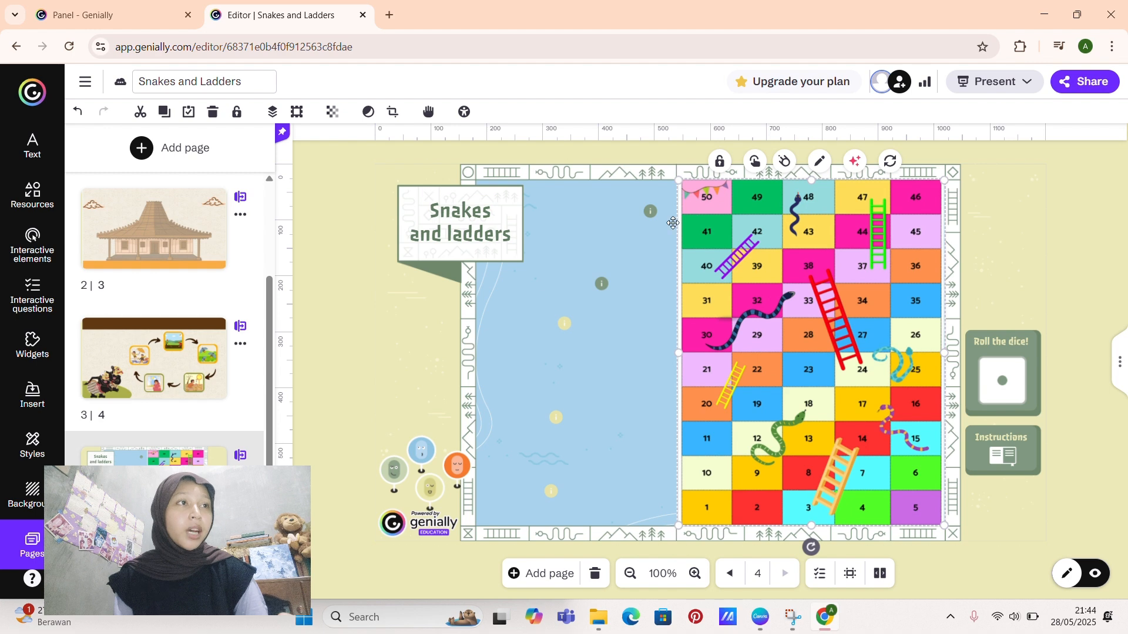
Step: Bring the uppermost green info marker in front of the board image and place it on square 30
click(653, 212)
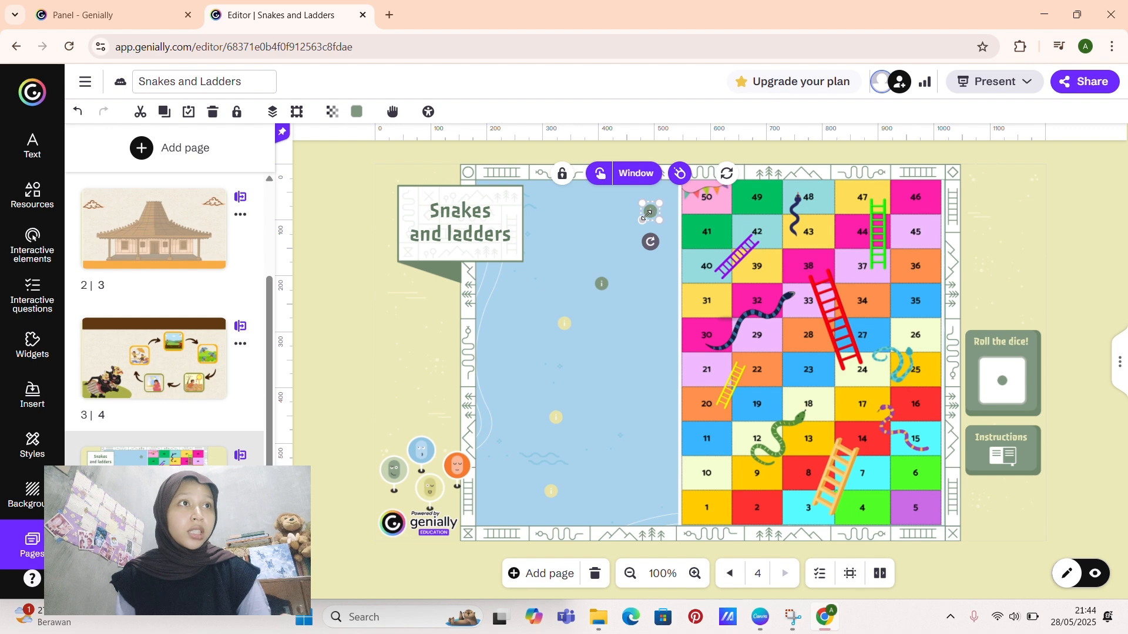
click(273, 118)
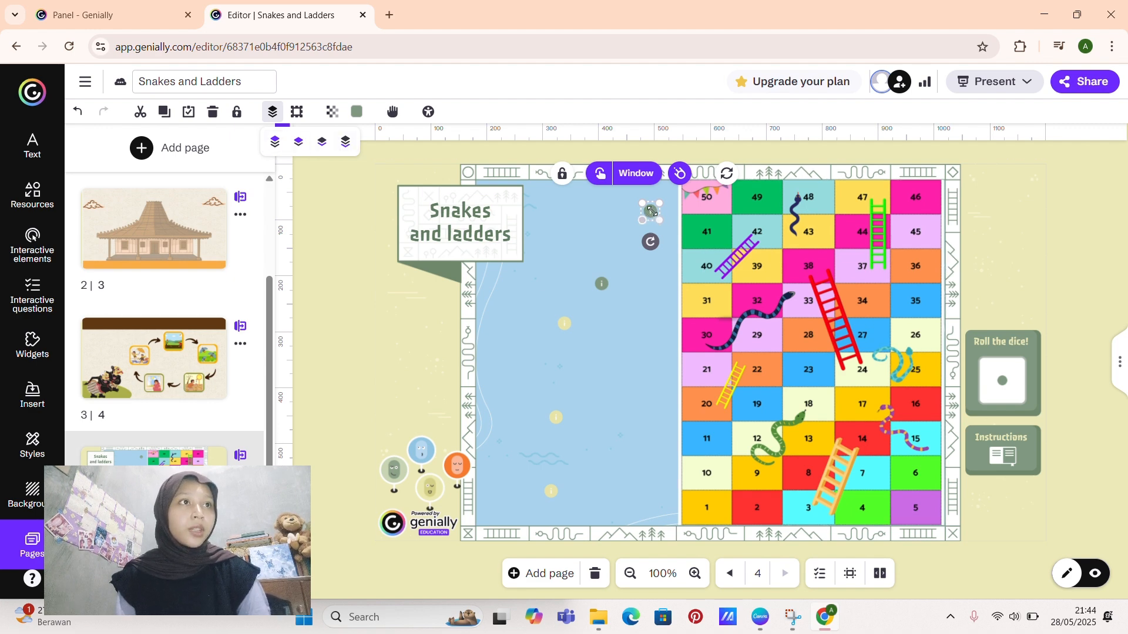
click(593, 253)
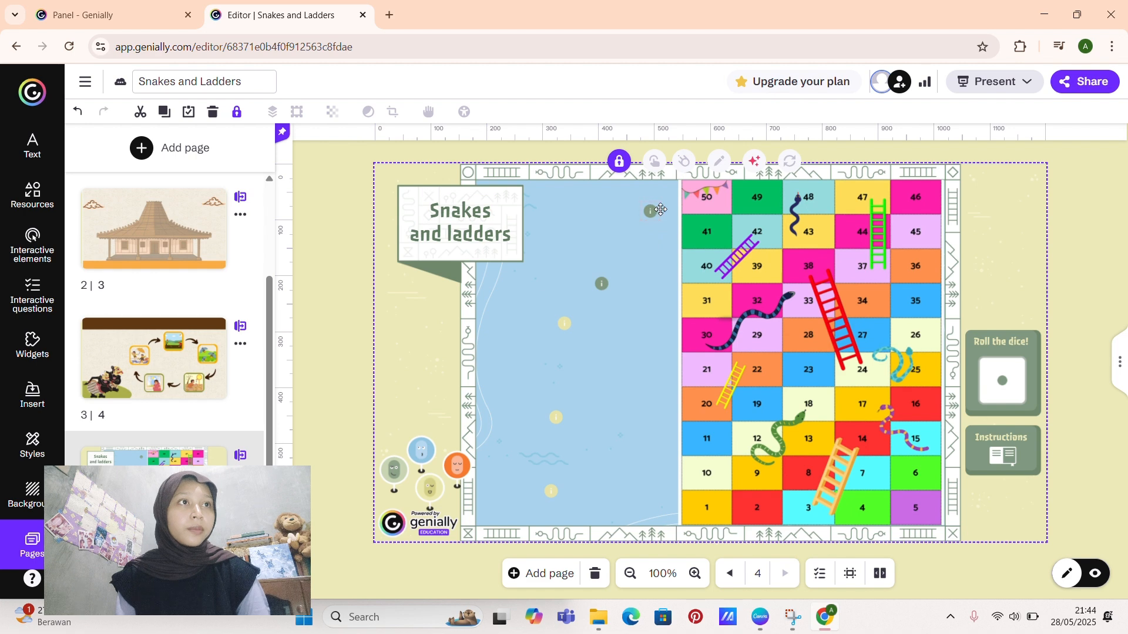
drag(673, 211, 691, 326)
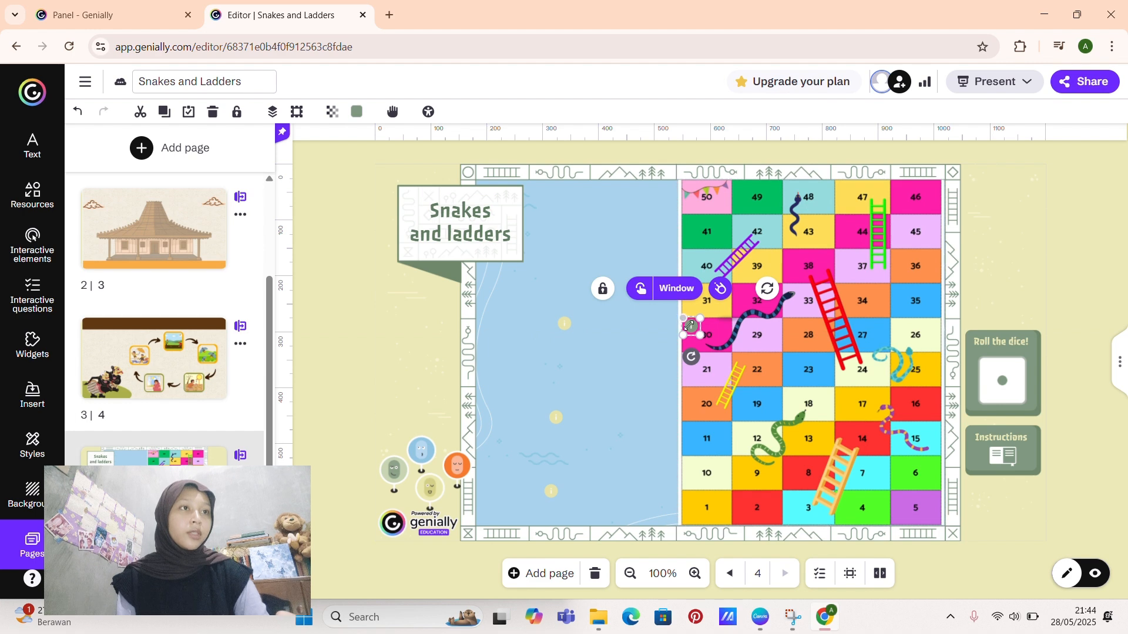
Step: Change the colour of the info marker on square 30 to #879980
click(357, 112)
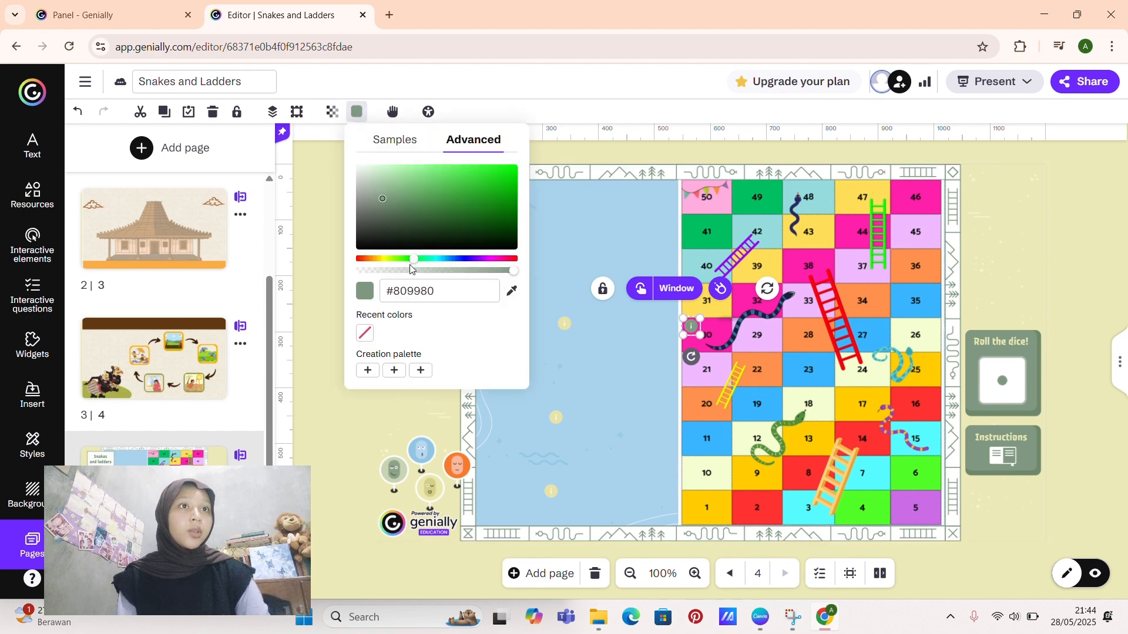
mouse_move(414, 259)
mouse_down()
mouse_move(518, 268)
mouse_move(340, 256)
mouse_move(403, 260)
mouse_up()
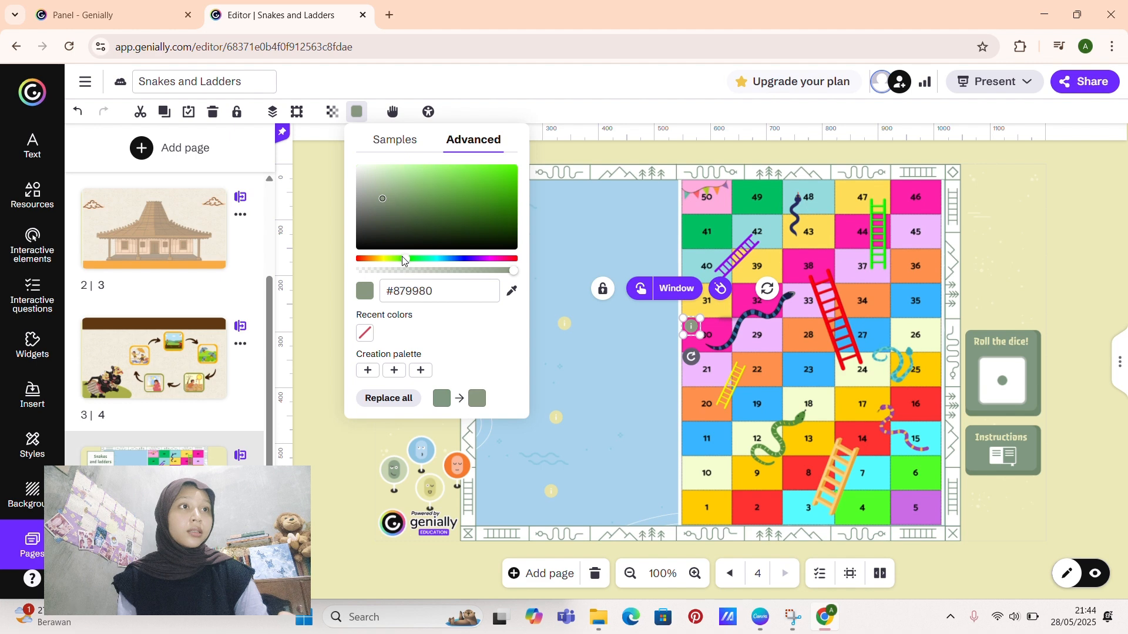
click(538, 347)
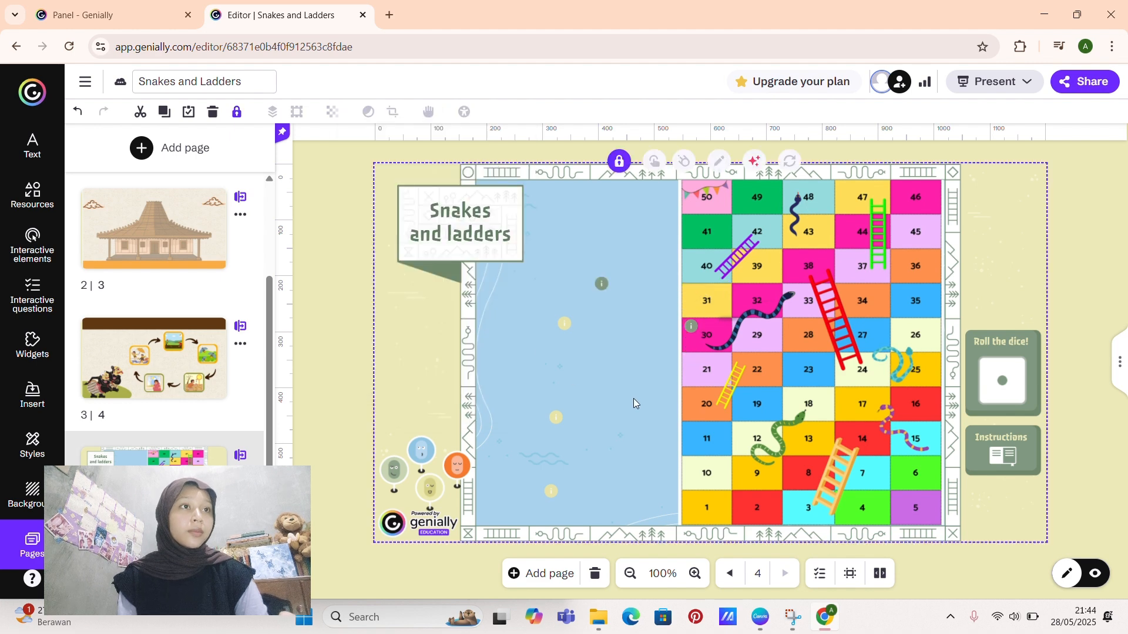
Step: Change the colour of the "Roll the dice!" box to the greyish purple #808099
click(1032, 350)
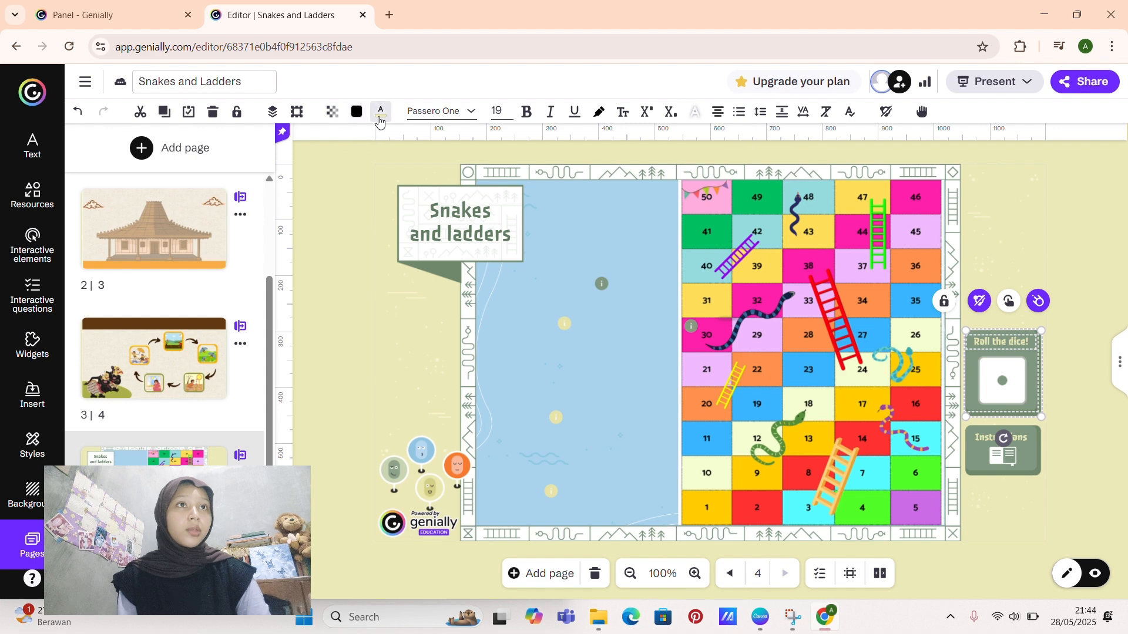
click(355, 115)
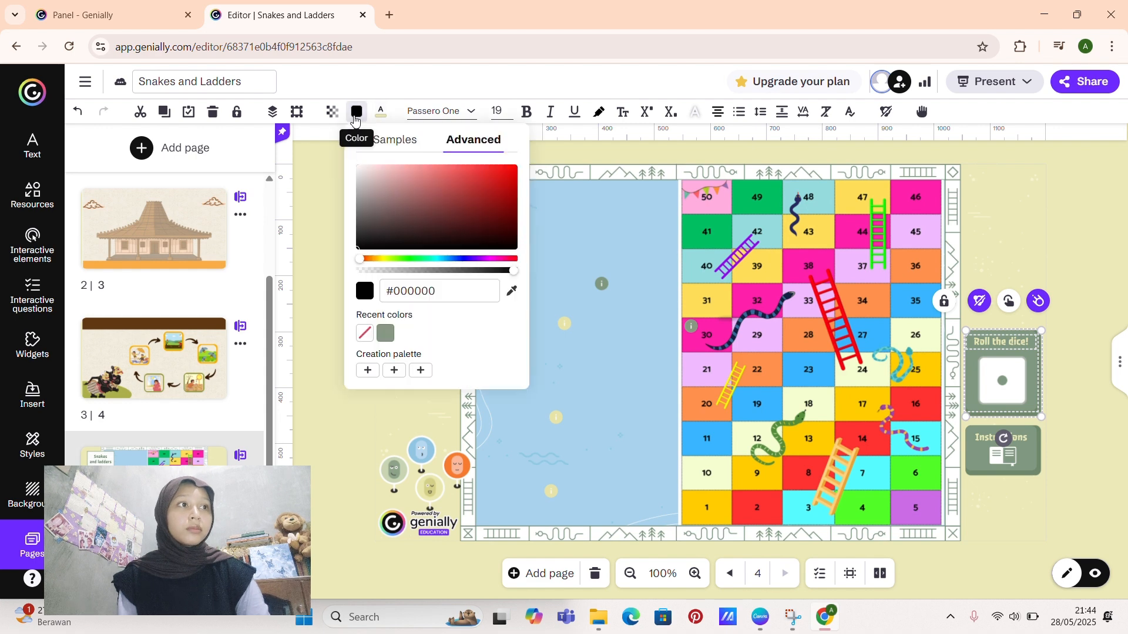
click(386, 333)
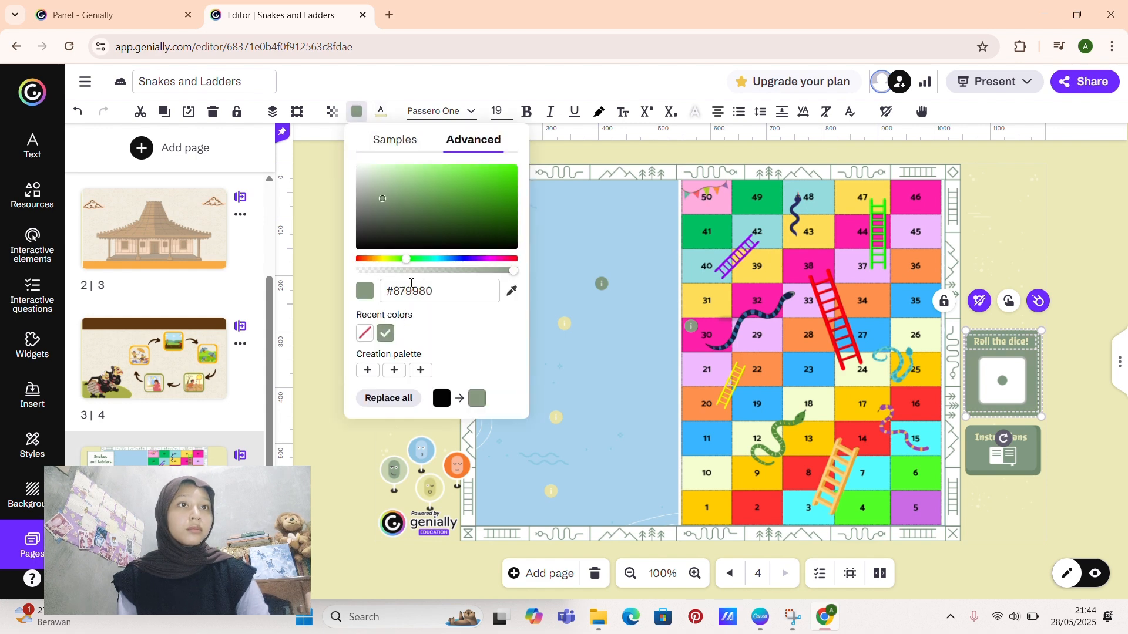
drag(412, 261, 466, 260)
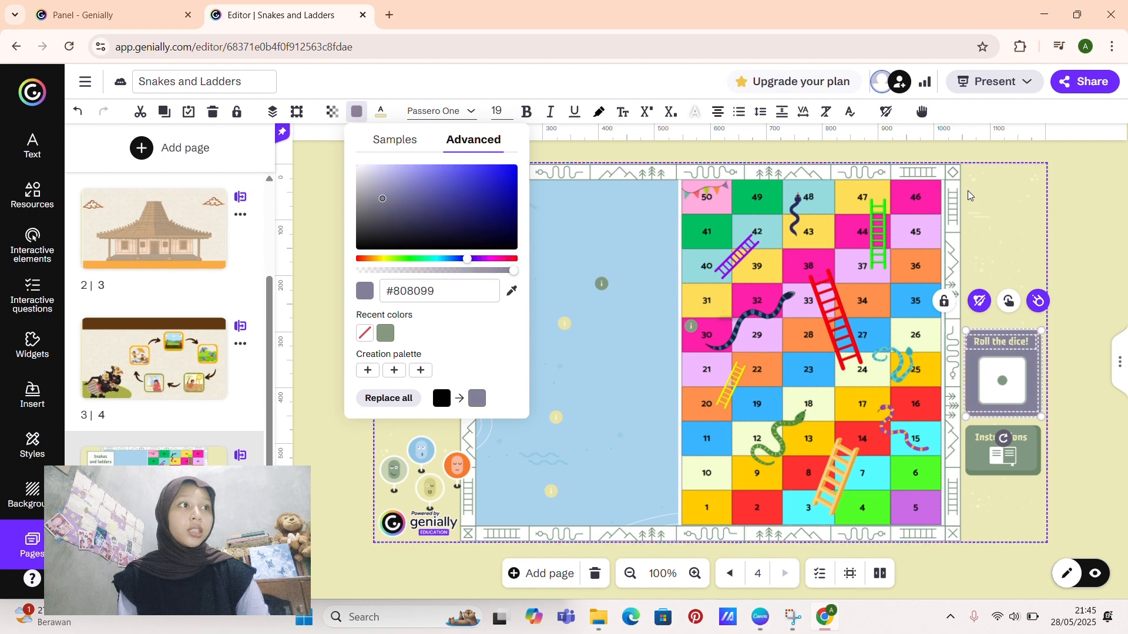
click(1040, 239)
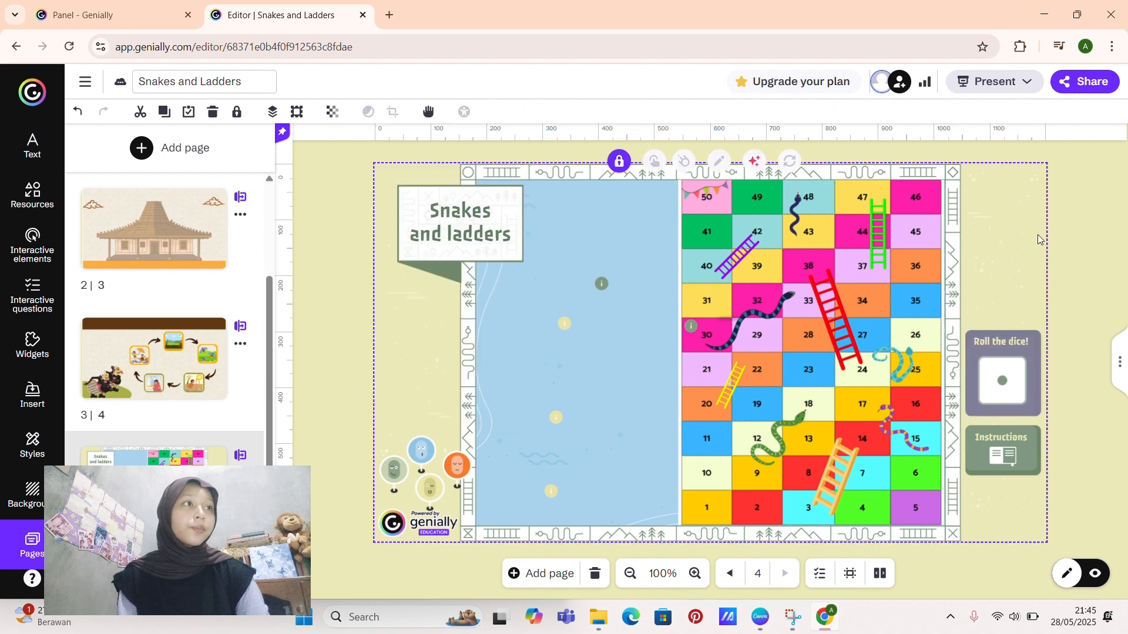
click(1076, 243)
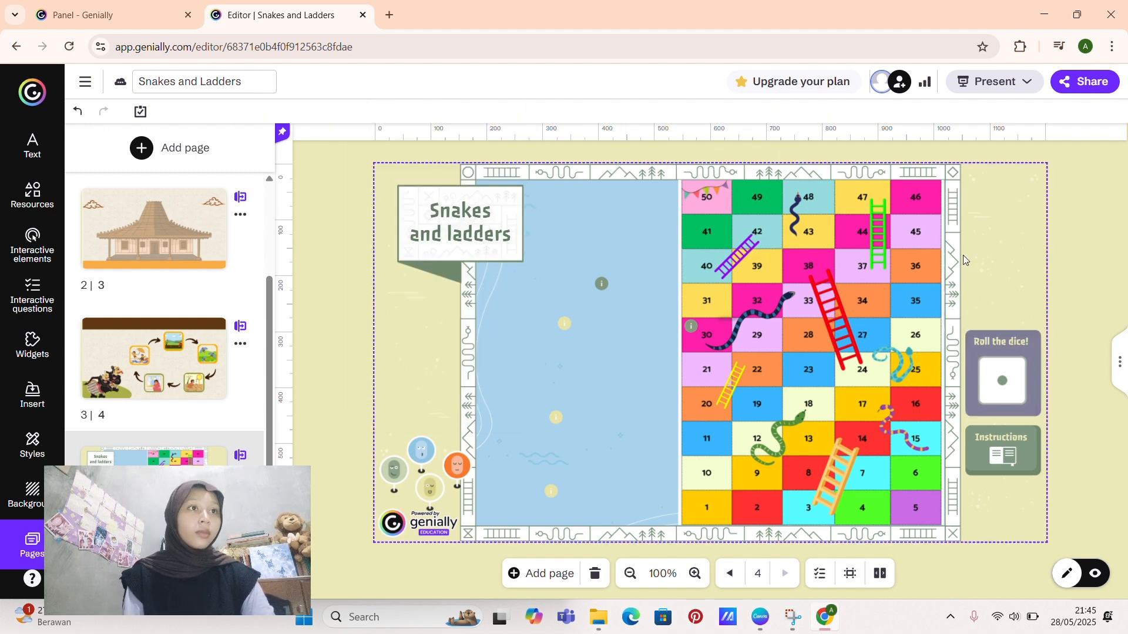
Step: Delete the orange pawn and add the image "pion semar" from the Downloads folder to page 4
click(459, 470)
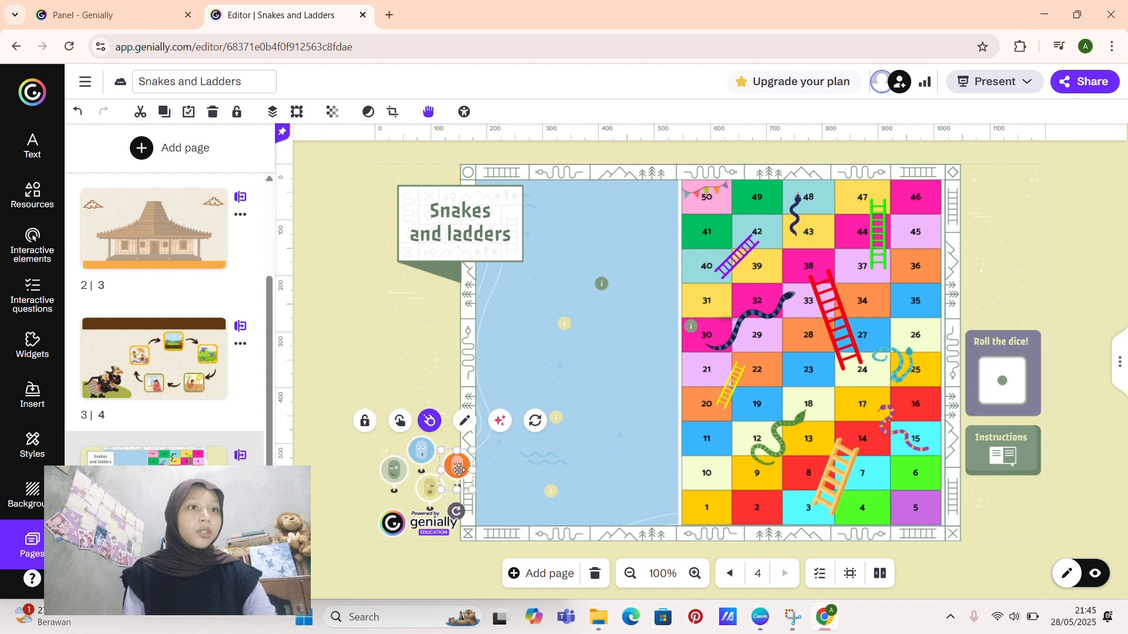
key(Delete)
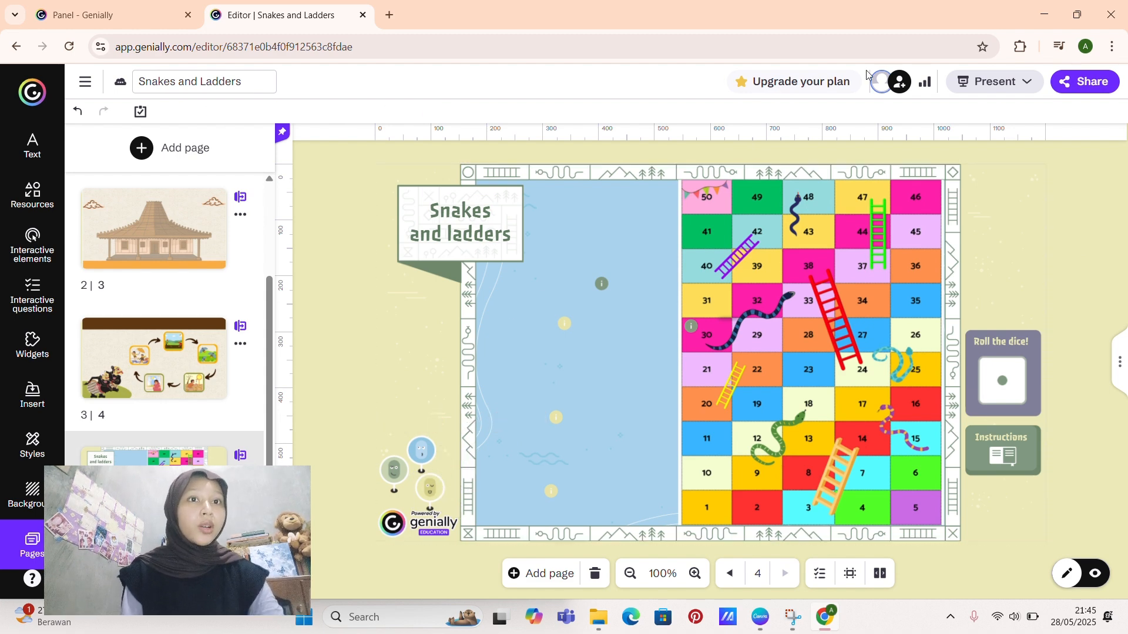
mouse_move(1075, 16)
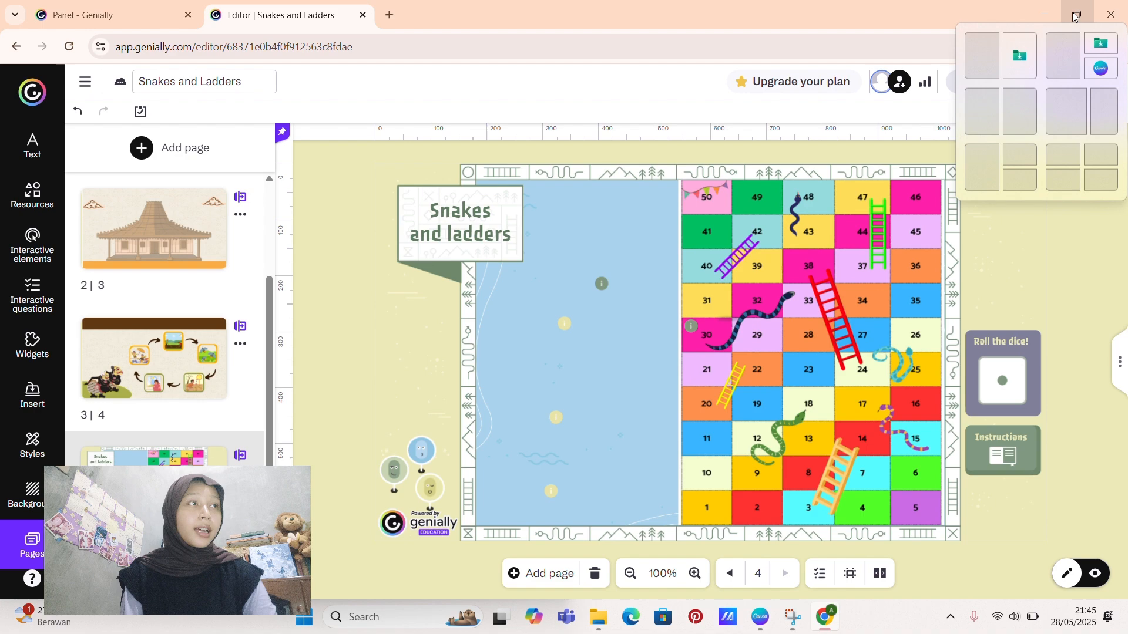
click(1024, 107)
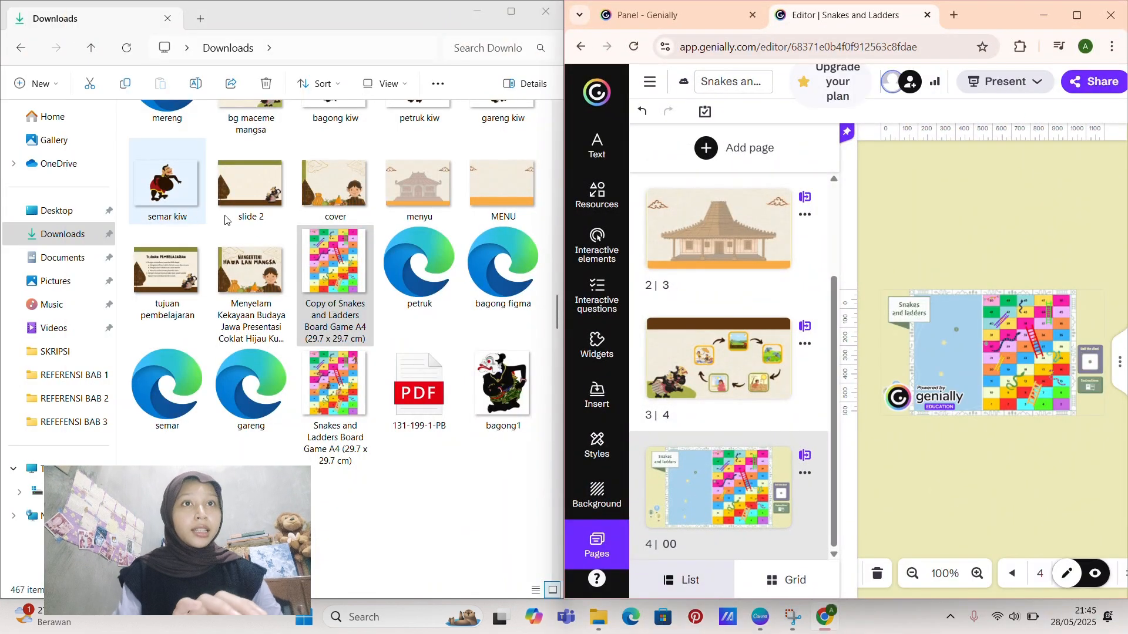
scroll(264, 223, up, 10)
scroll(278, 227, up, 1)
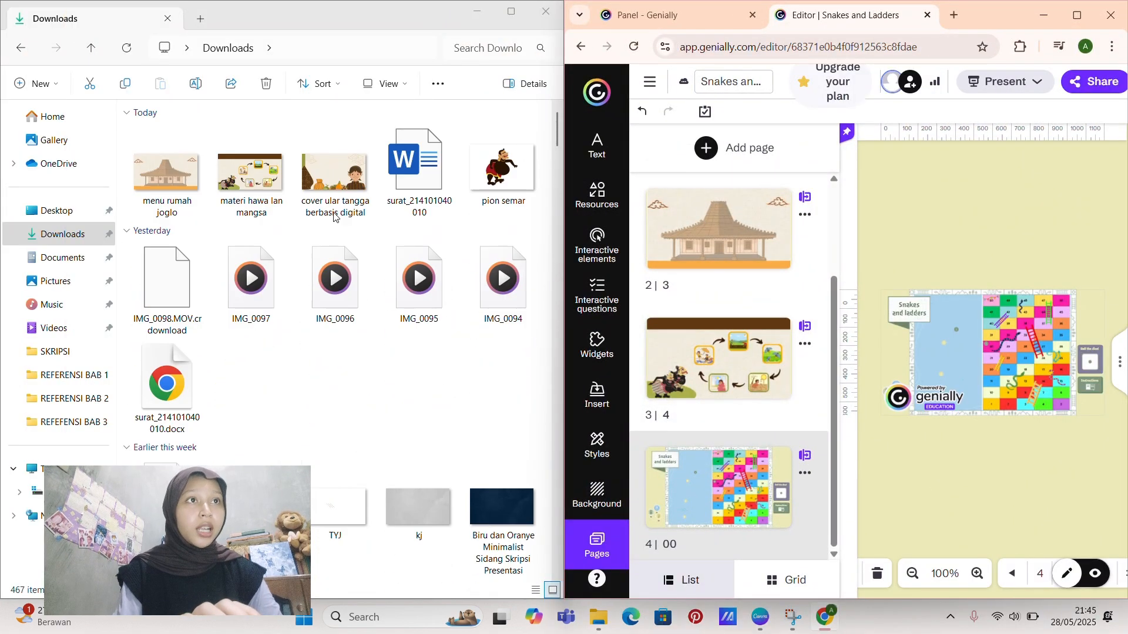
drag(500, 157, 919, 372)
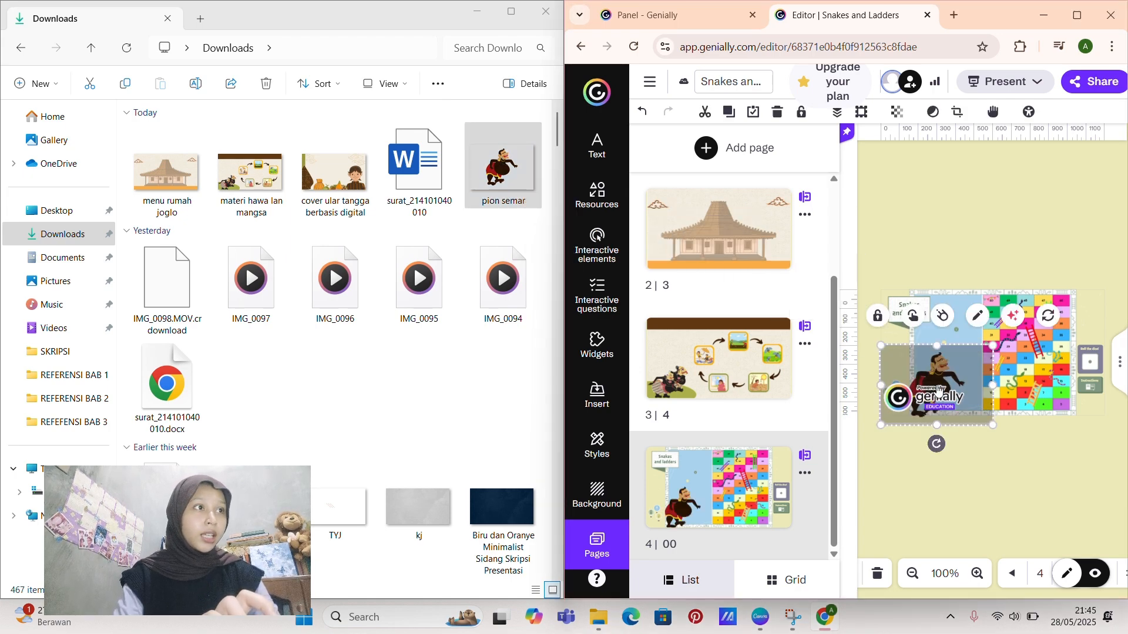
Step: Maximize the Genially window, then shrink the Semar pawn image and place it in the lower part of the blue area
click(1076, 15)
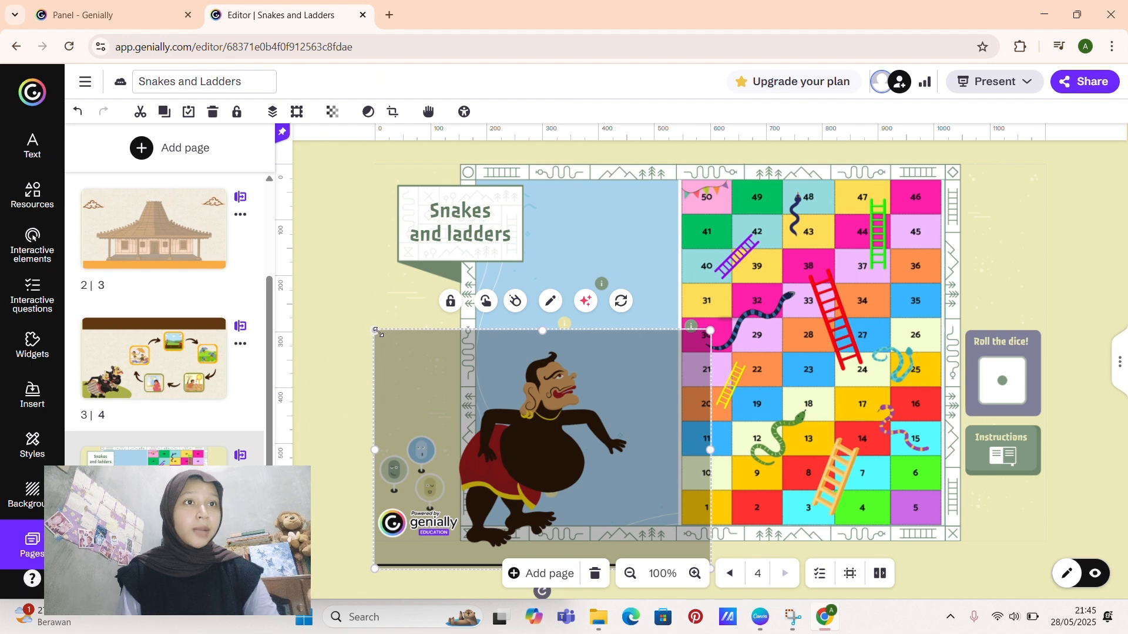
drag(375, 331, 535, 393)
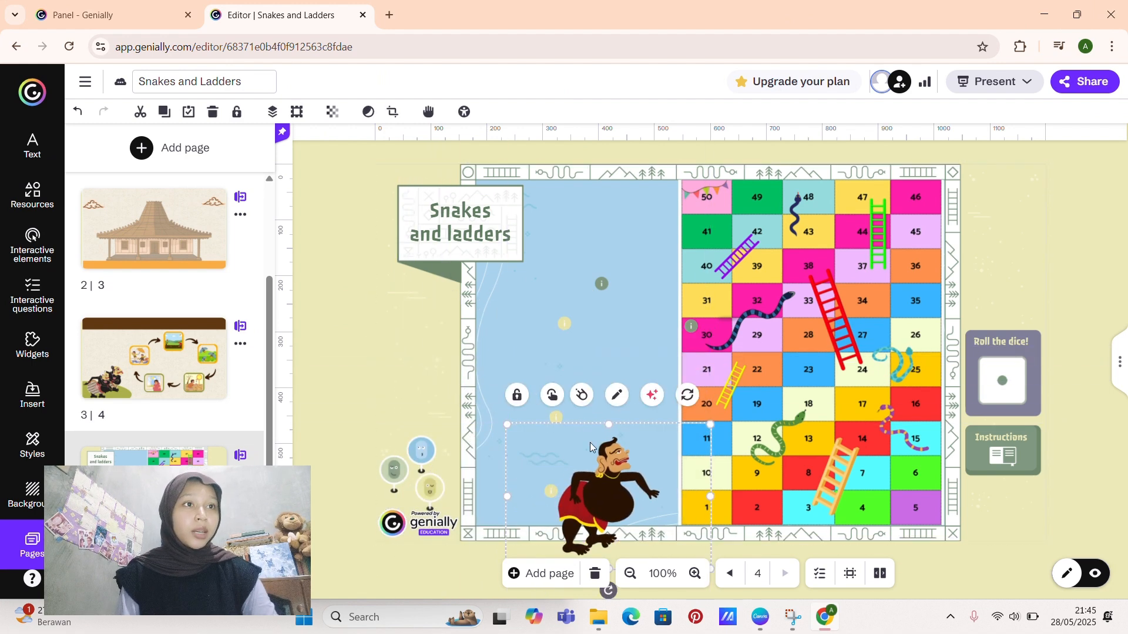
drag(637, 495, 585, 444)
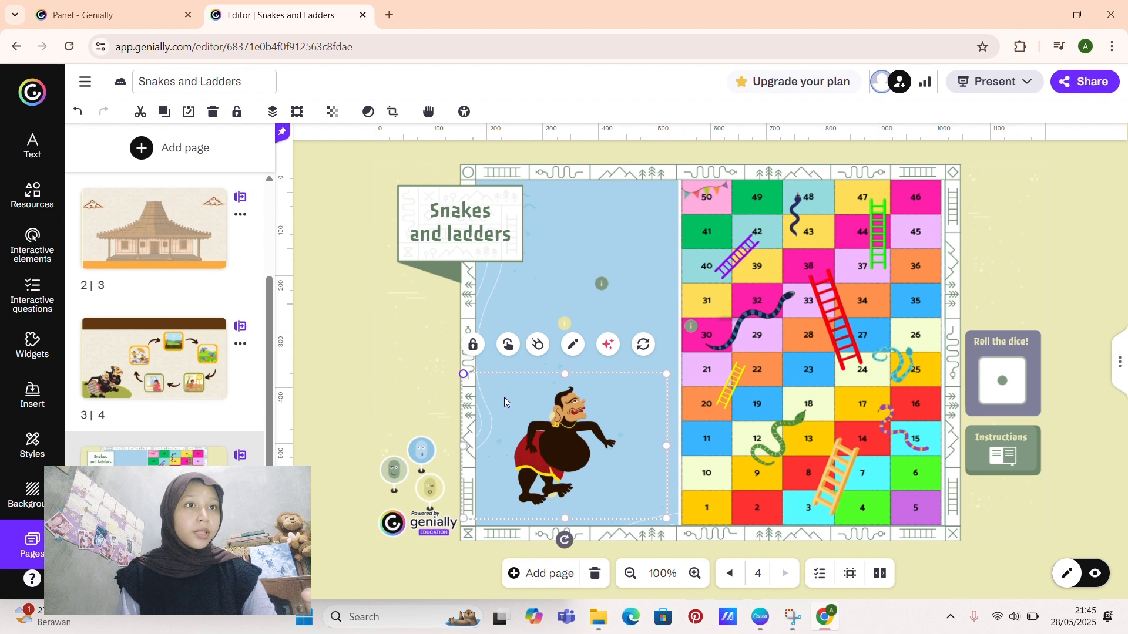
drag(463, 374, 535, 424)
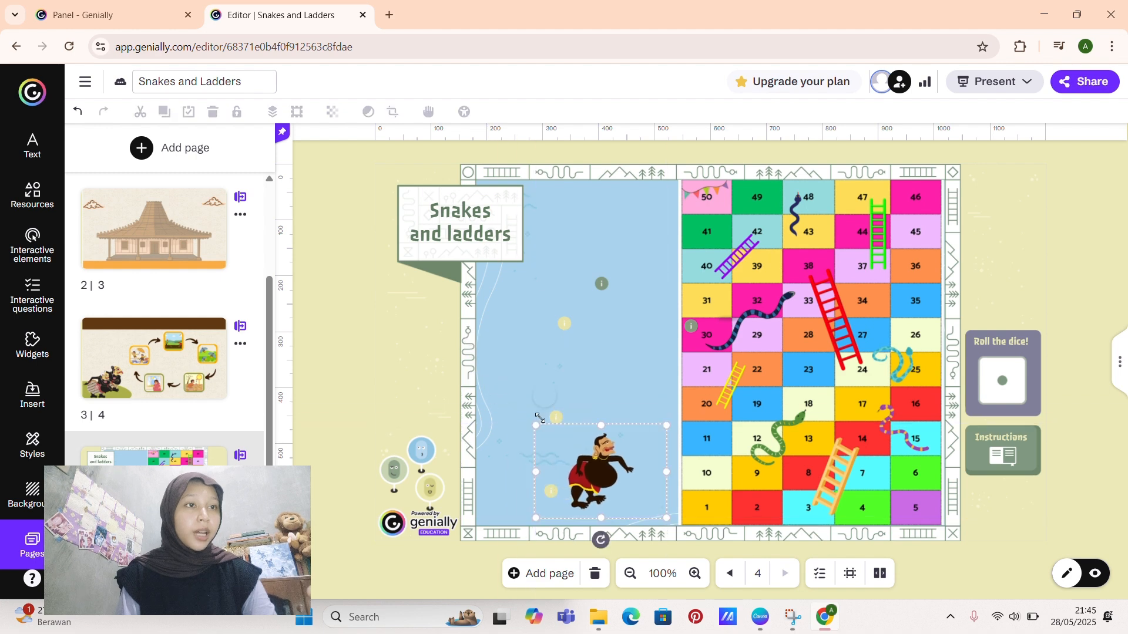
Step: Crop the empty margins off the sides and upper edge of the Semar pawn image
click(398, 119)
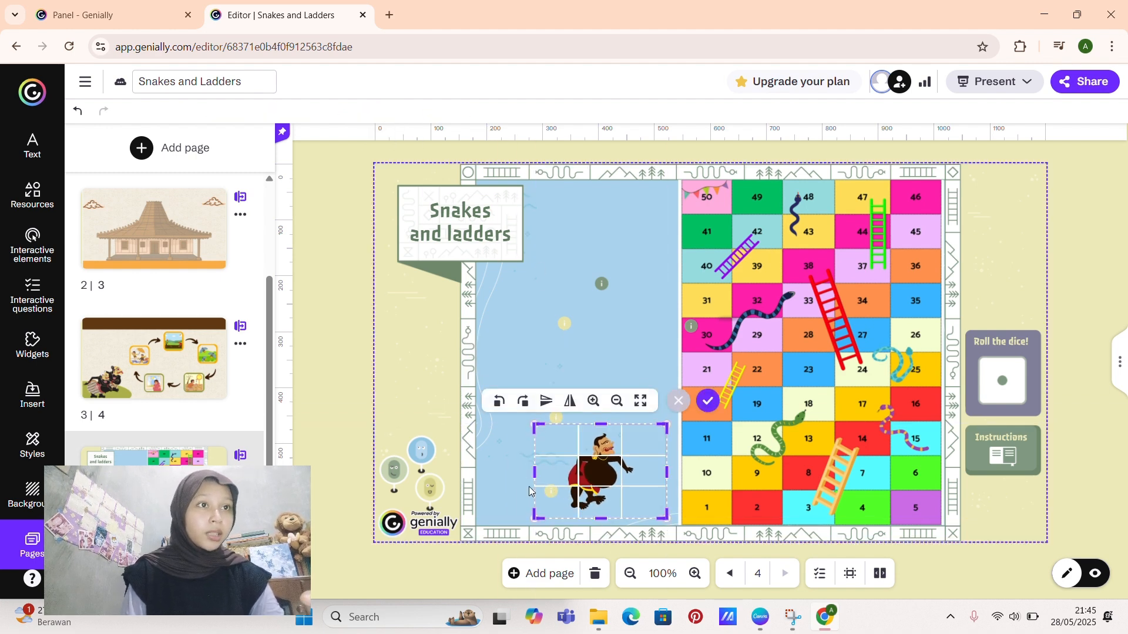
drag(538, 472, 559, 473)
drag(616, 423, 618, 426)
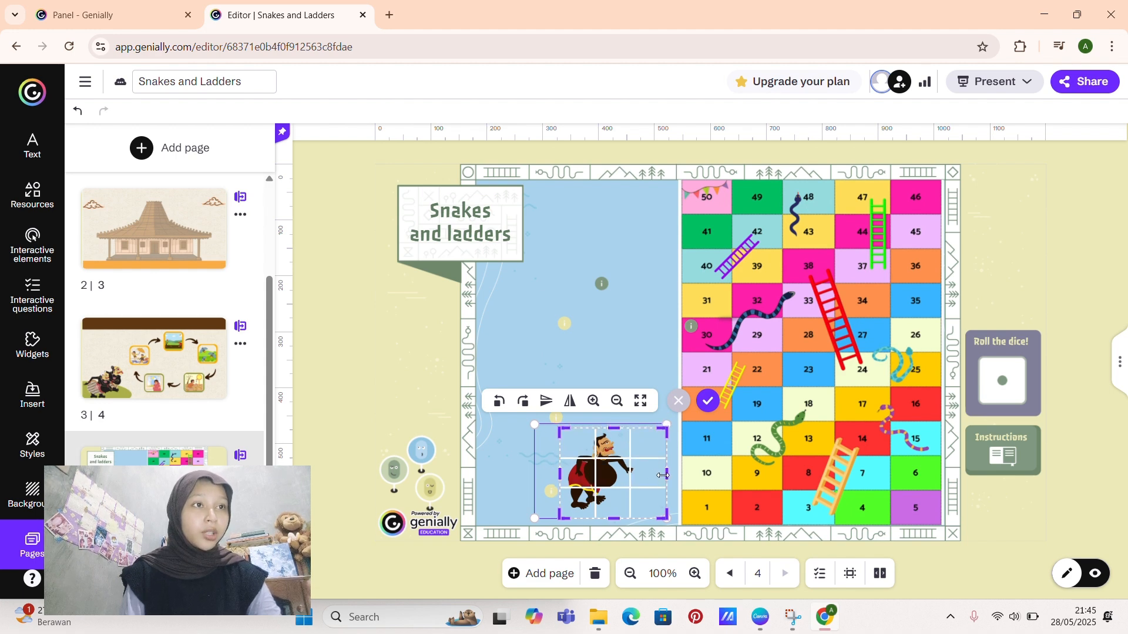
drag(666, 476, 640, 482)
click(405, 340)
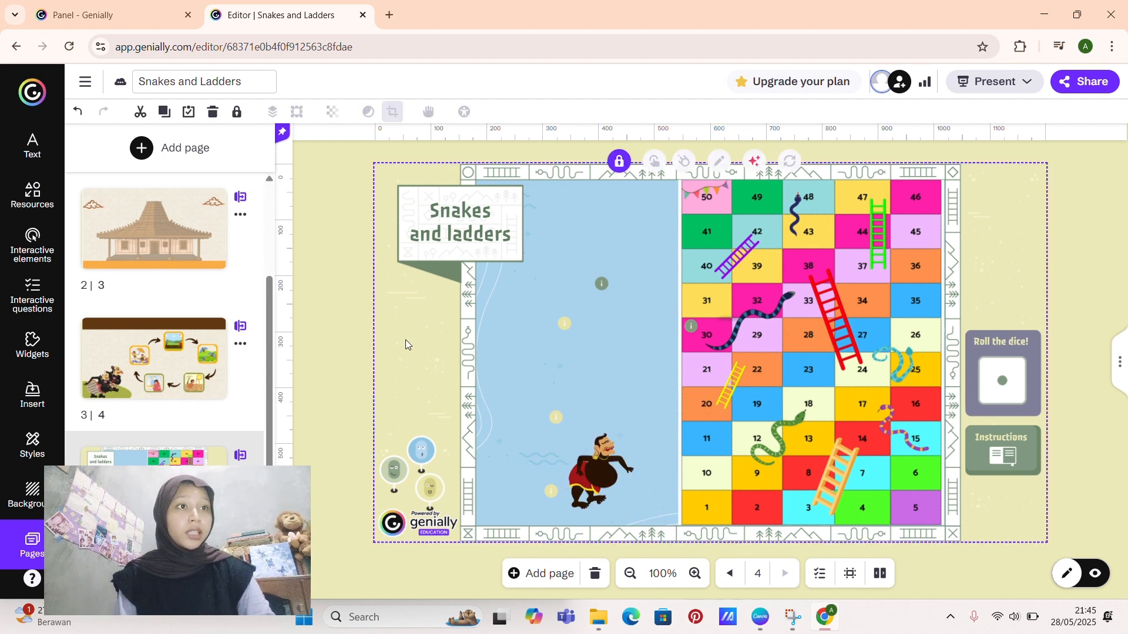
Step: Make the Semar pawn draggable in view mode and move it to the lower-left corner of the blue area
click(598, 475)
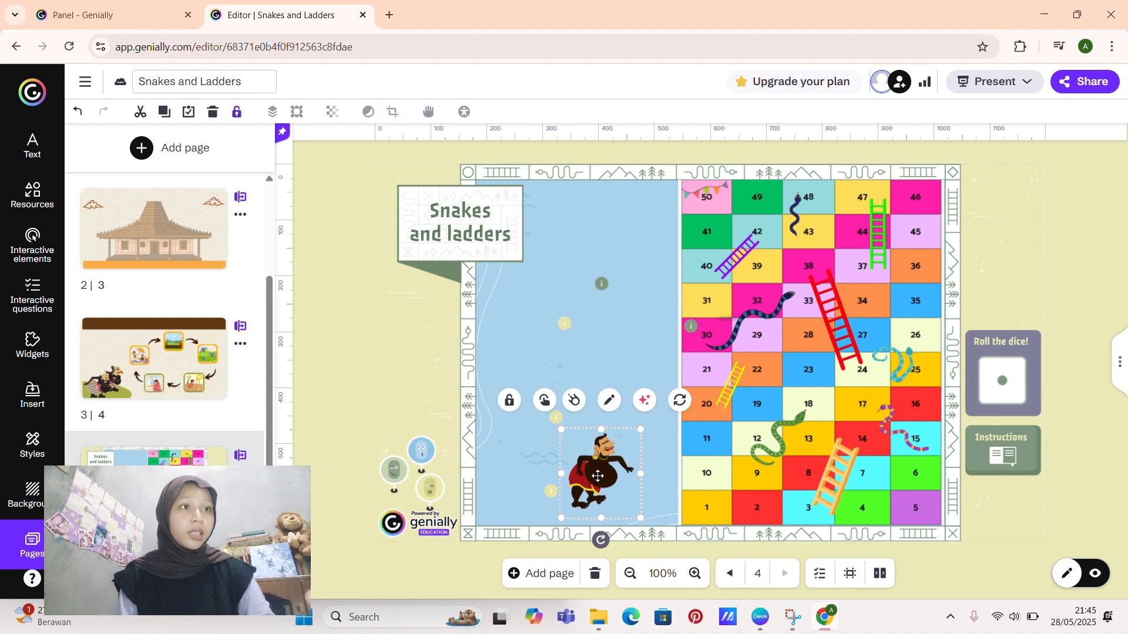
drag(598, 476, 621, 480)
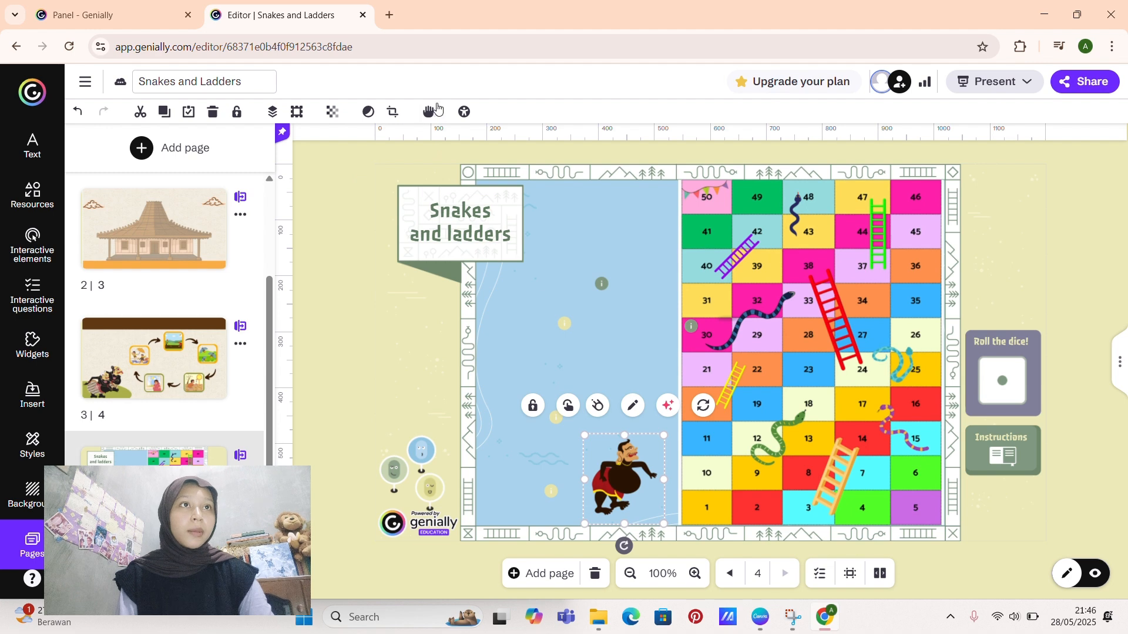
click(431, 121)
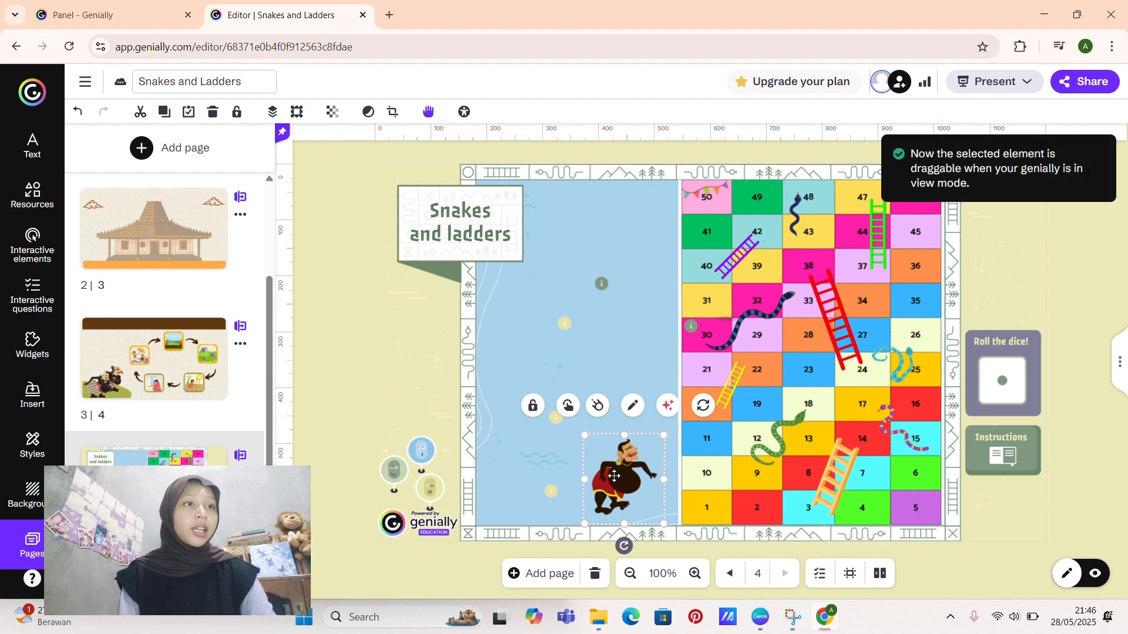
drag(614, 476, 517, 476)
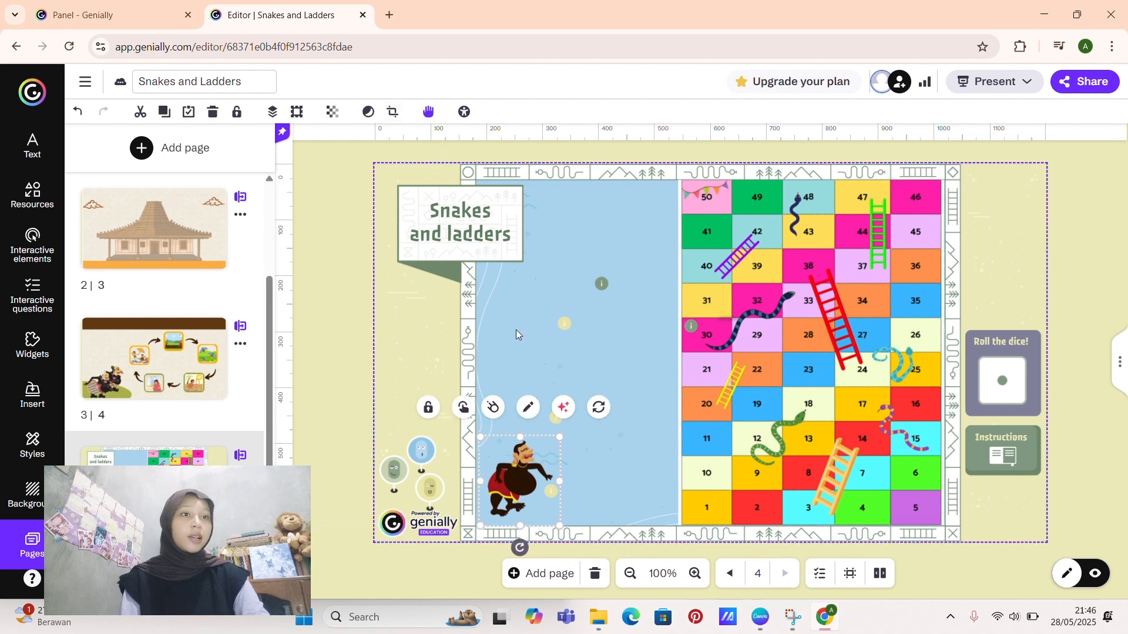
click(357, 338)
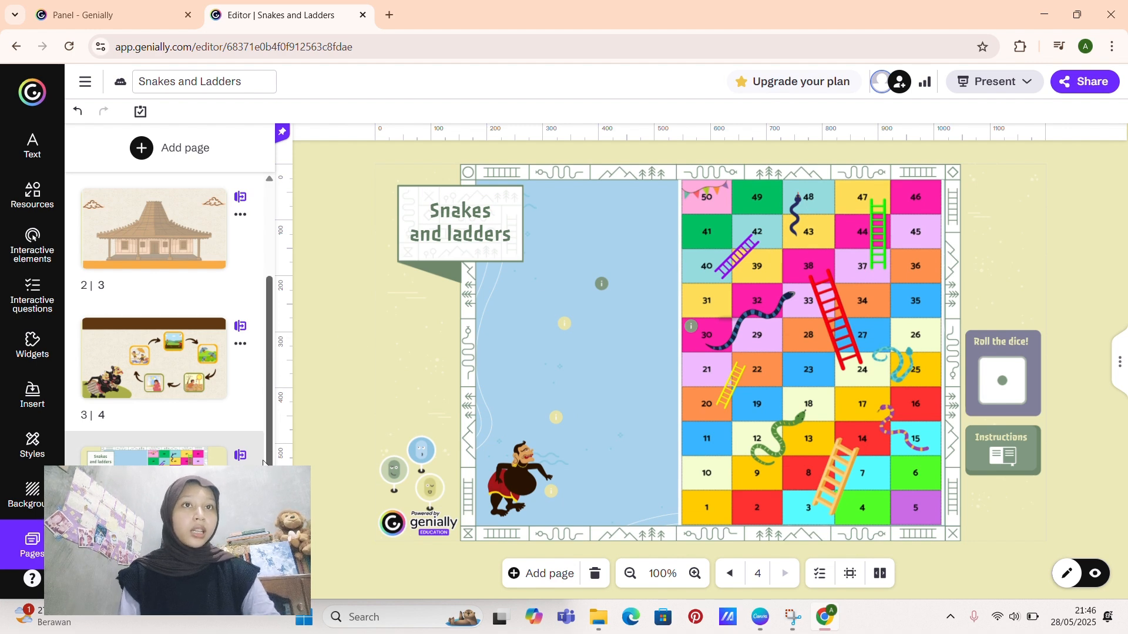
Step: Add a round play button to page 1, enlarge it and centre it above the fruit illustration
drag(263, 397, 263, 213)
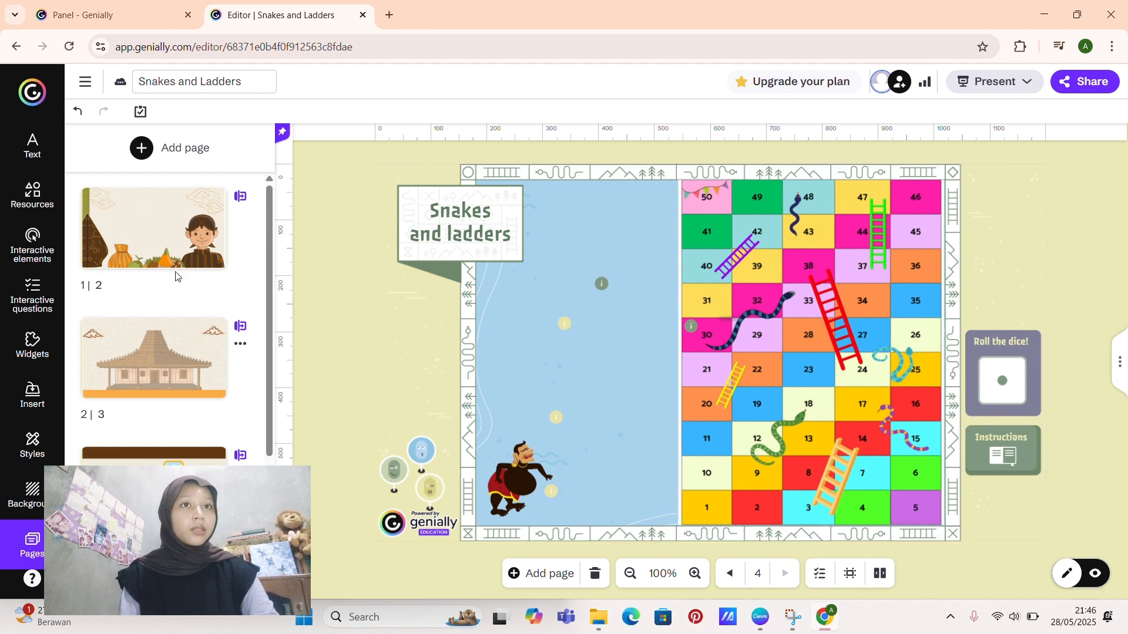
click(163, 239)
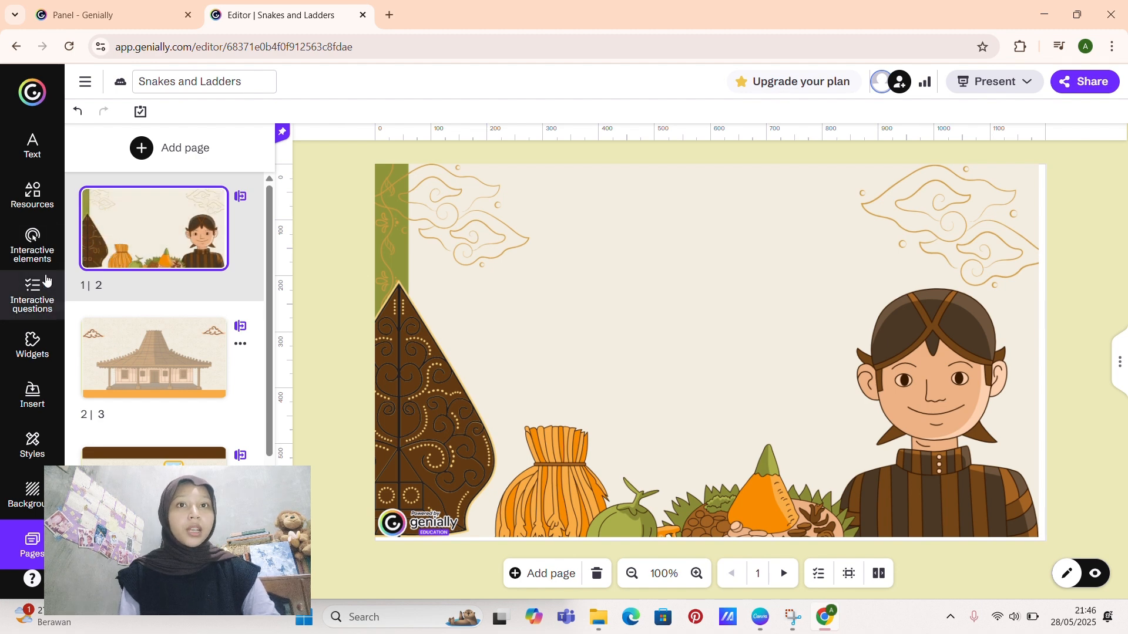
click(34, 196)
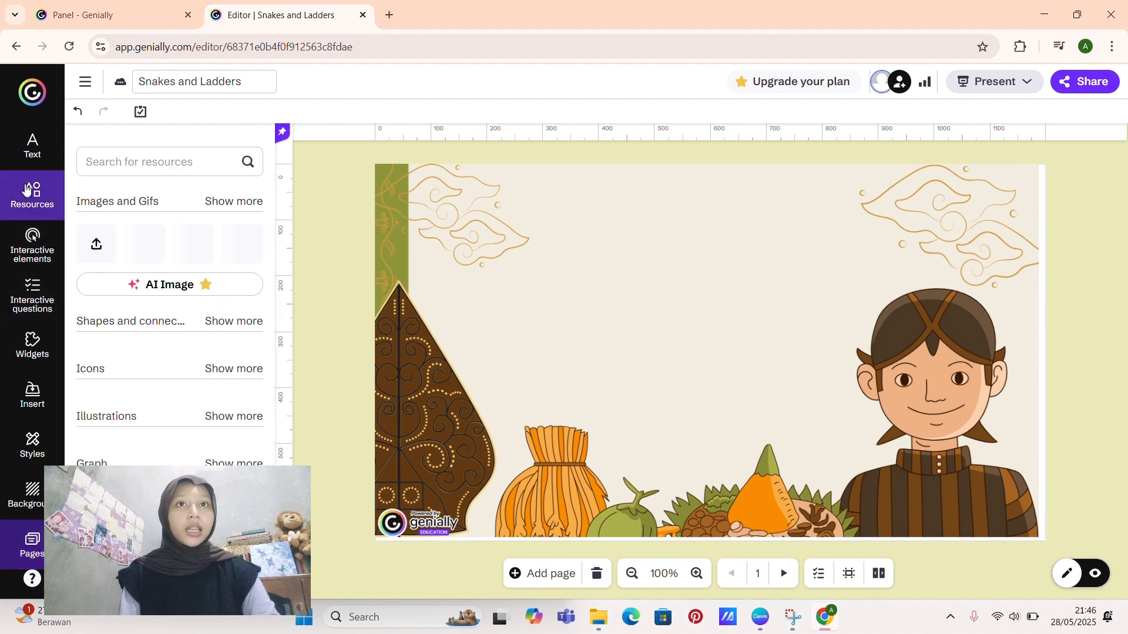
click(35, 247)
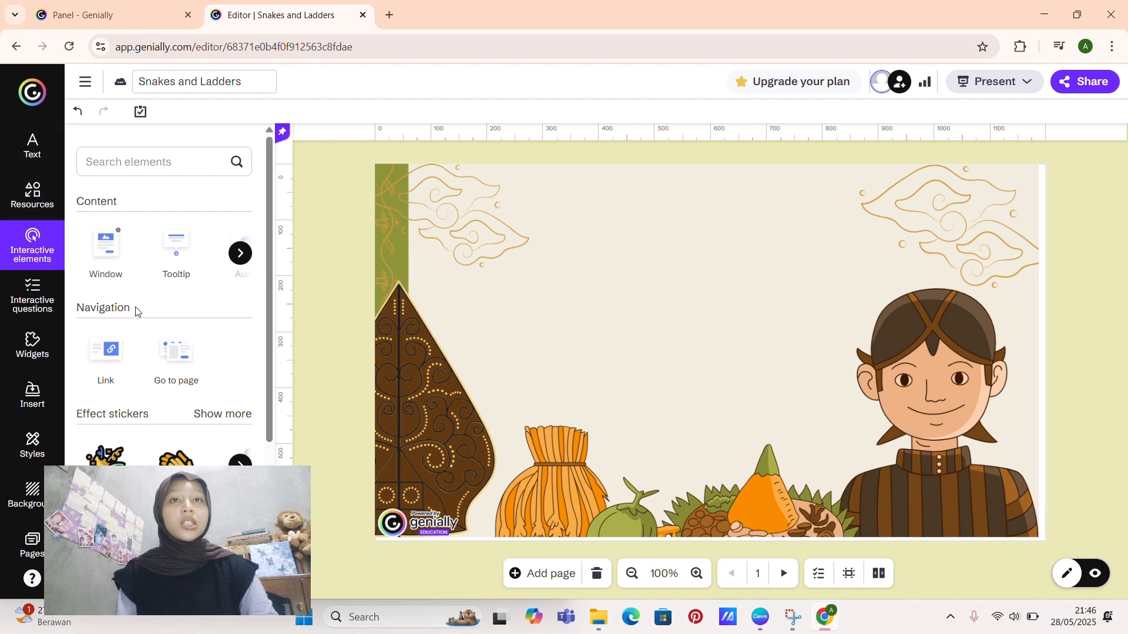
scroll(138, 310, down, 4)
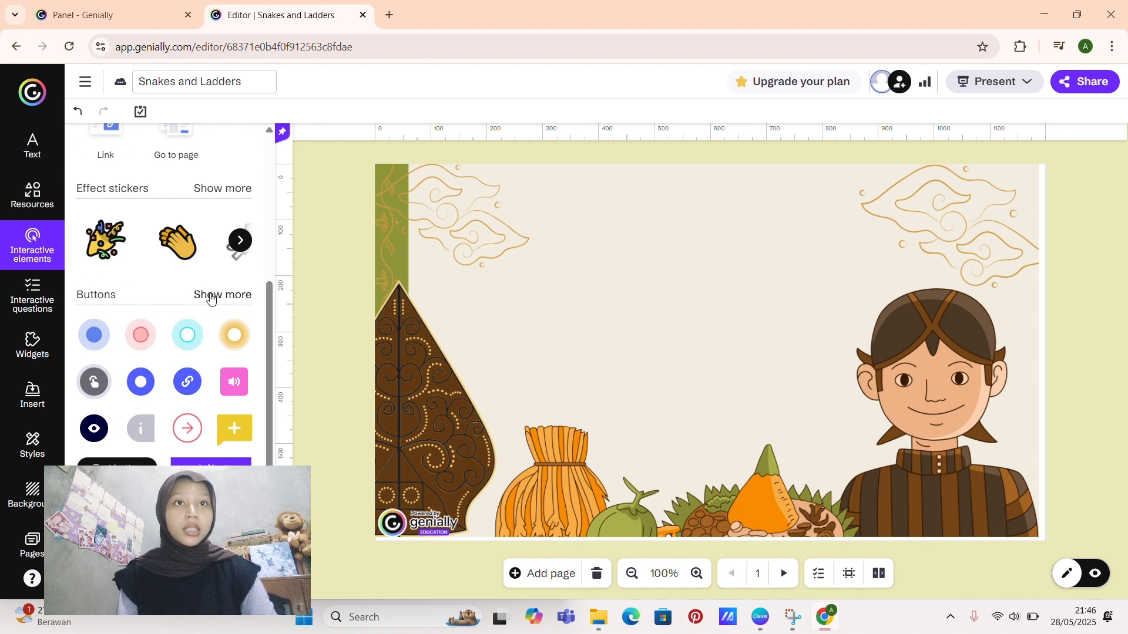
click(210, 296)
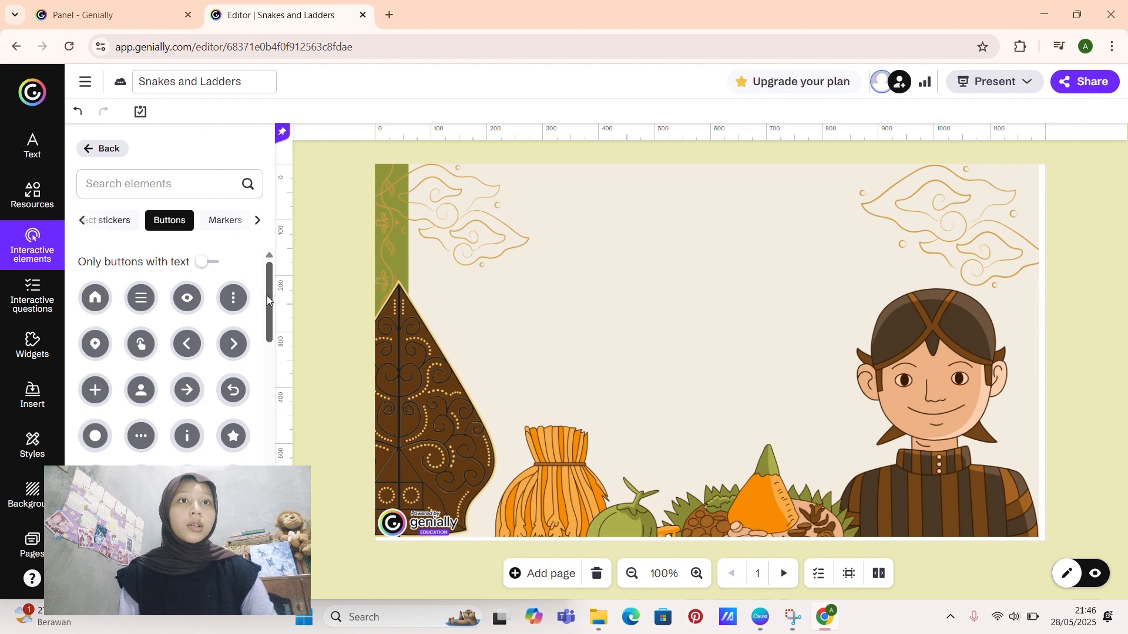
drag(267, 300, 273, 344)
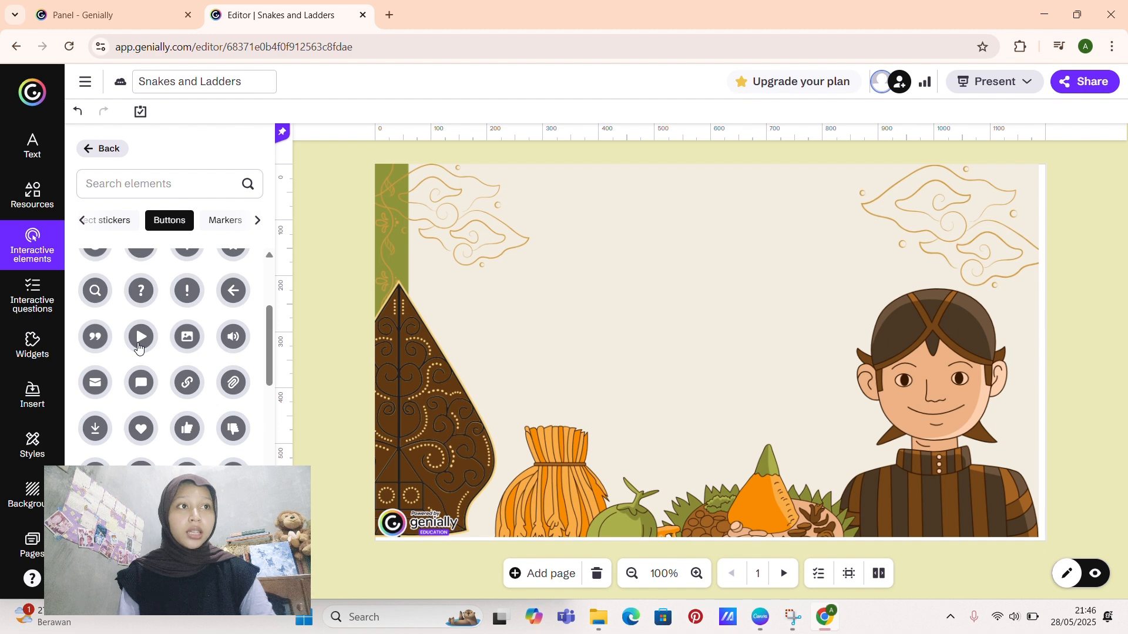
click(138, 348)
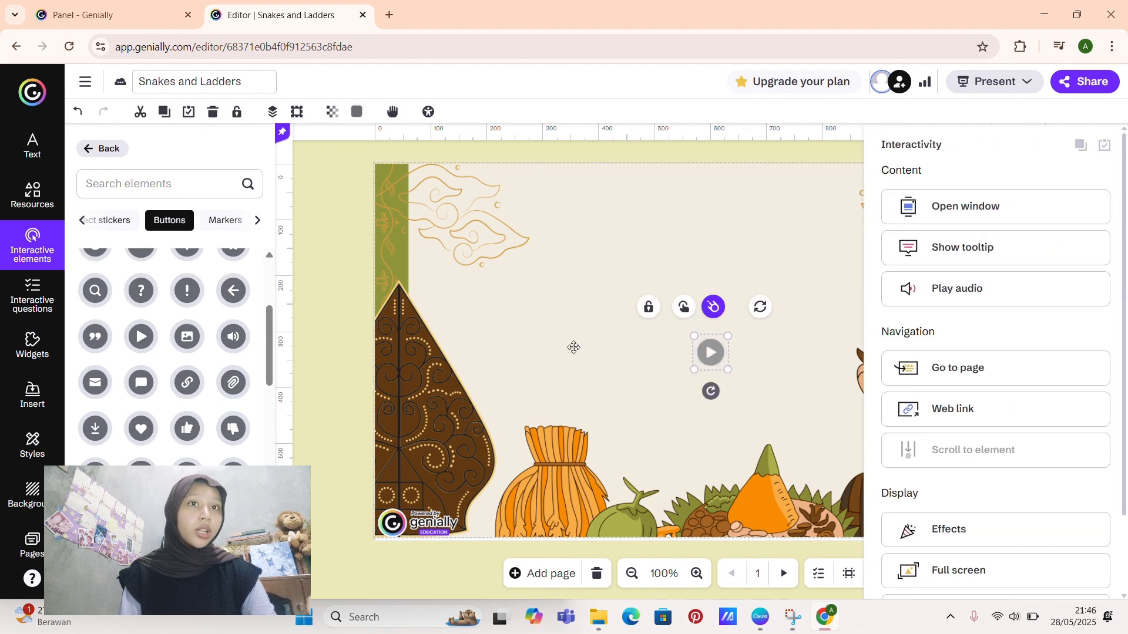
drag(695, 371, 659, 445)
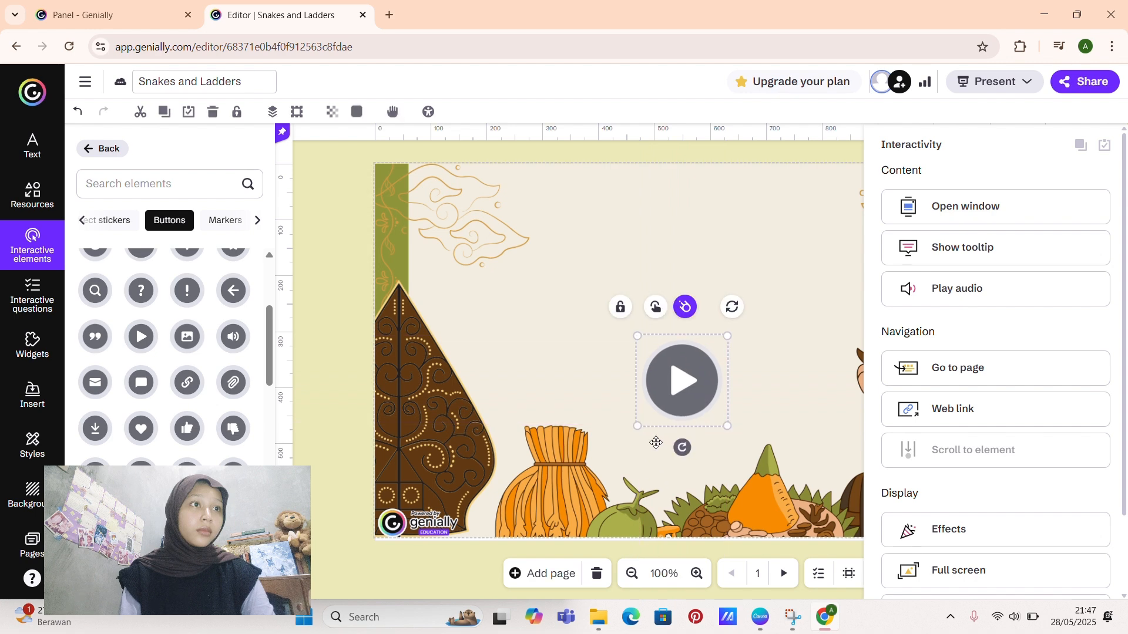
drag(678, 394, 699, 373)
click(530, 277)
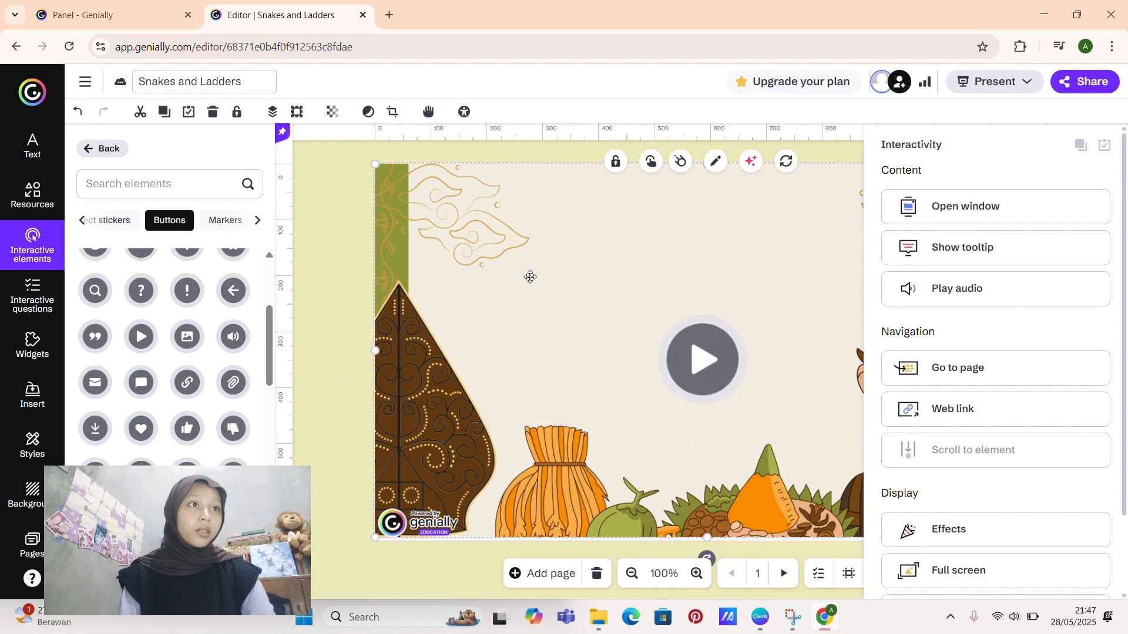
Step: Give the play button a Go to page interaction that leads to page 2
click(714, 370)
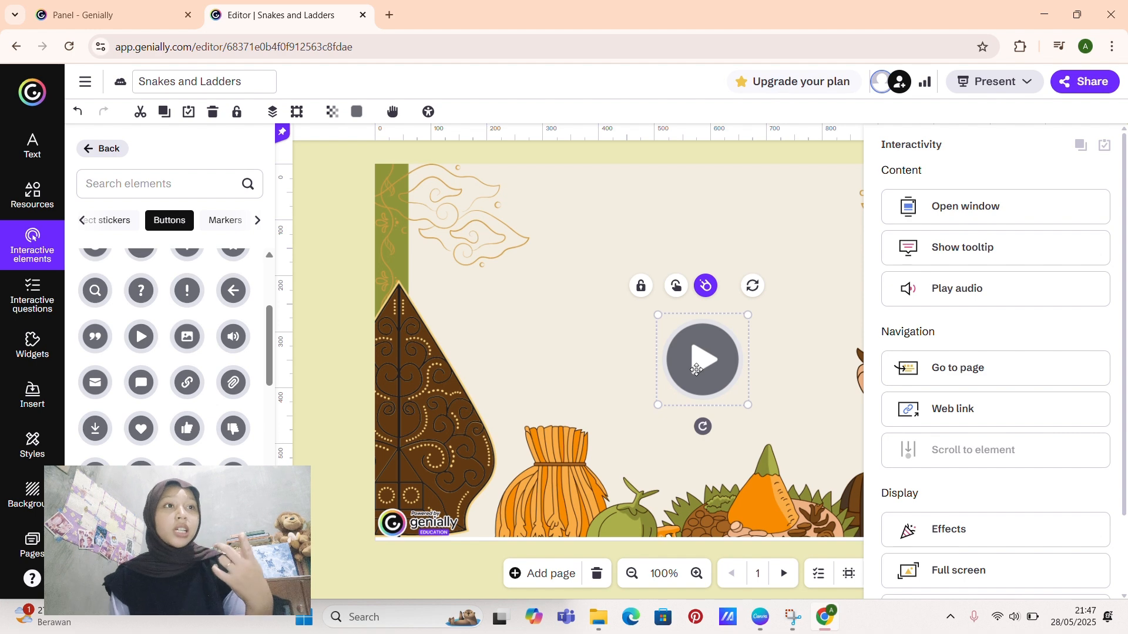
mouse_move(899, 370)
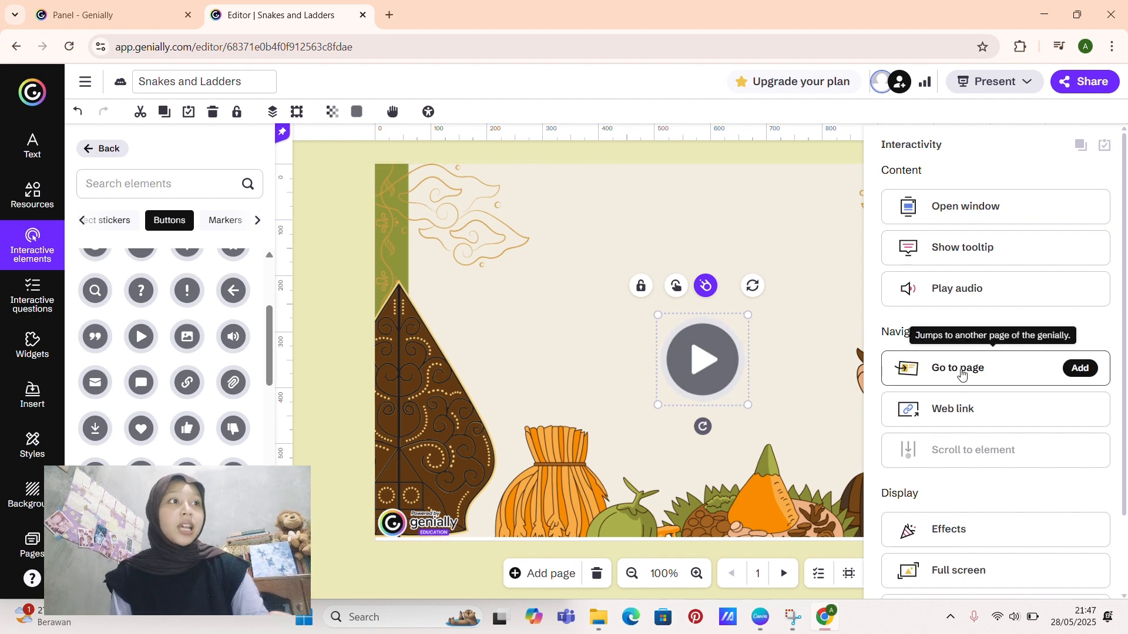
click(1080, 370)
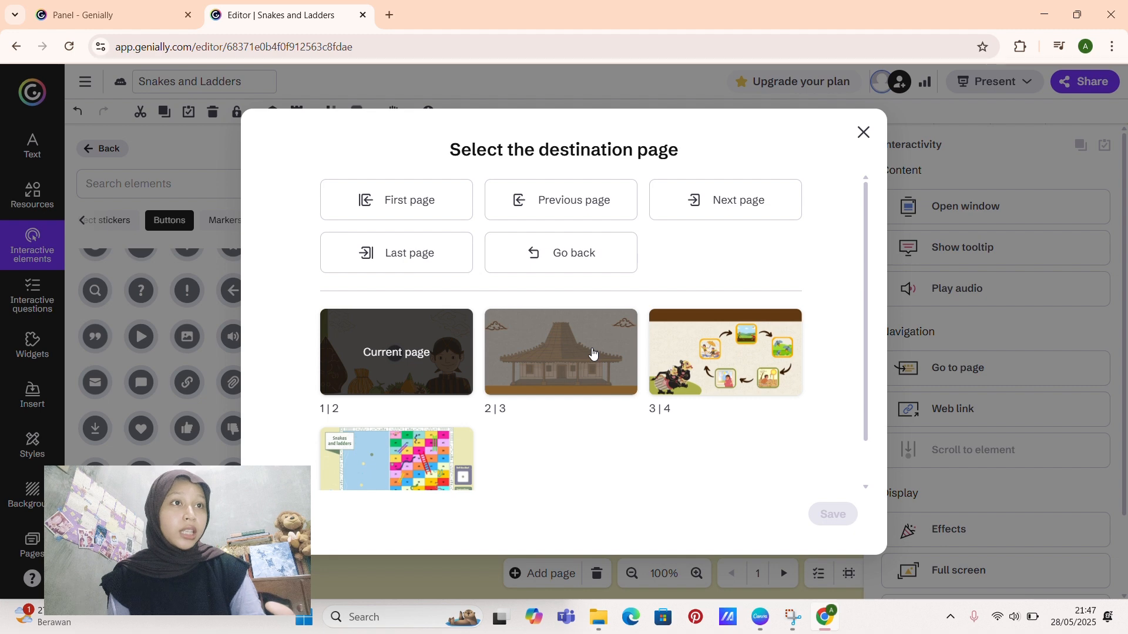
click(561, 392)
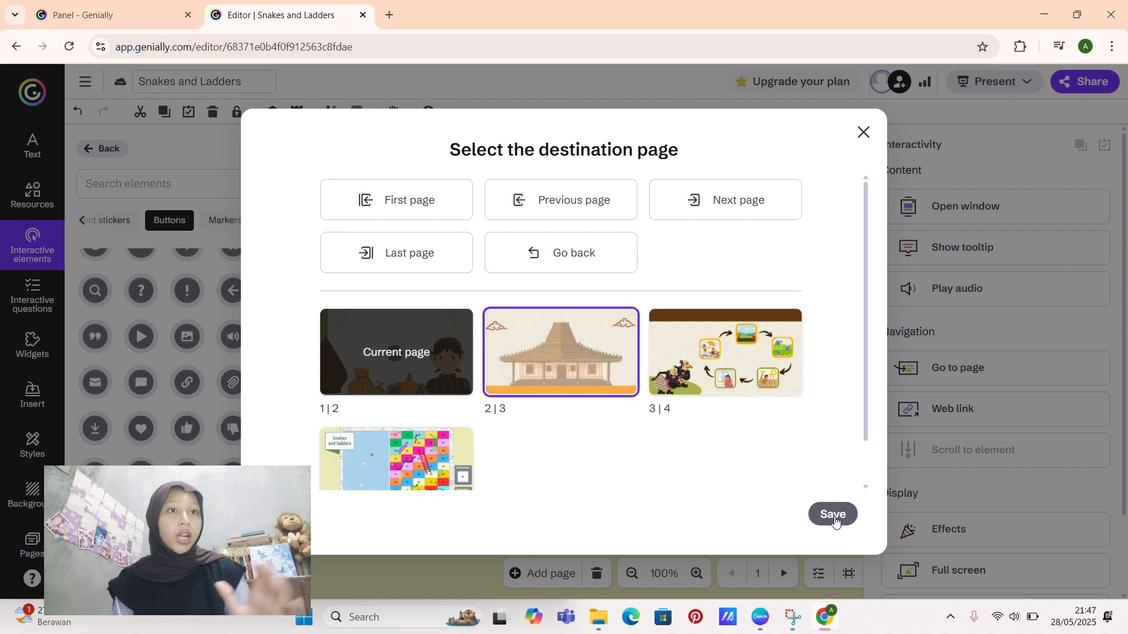
click(833, 516)
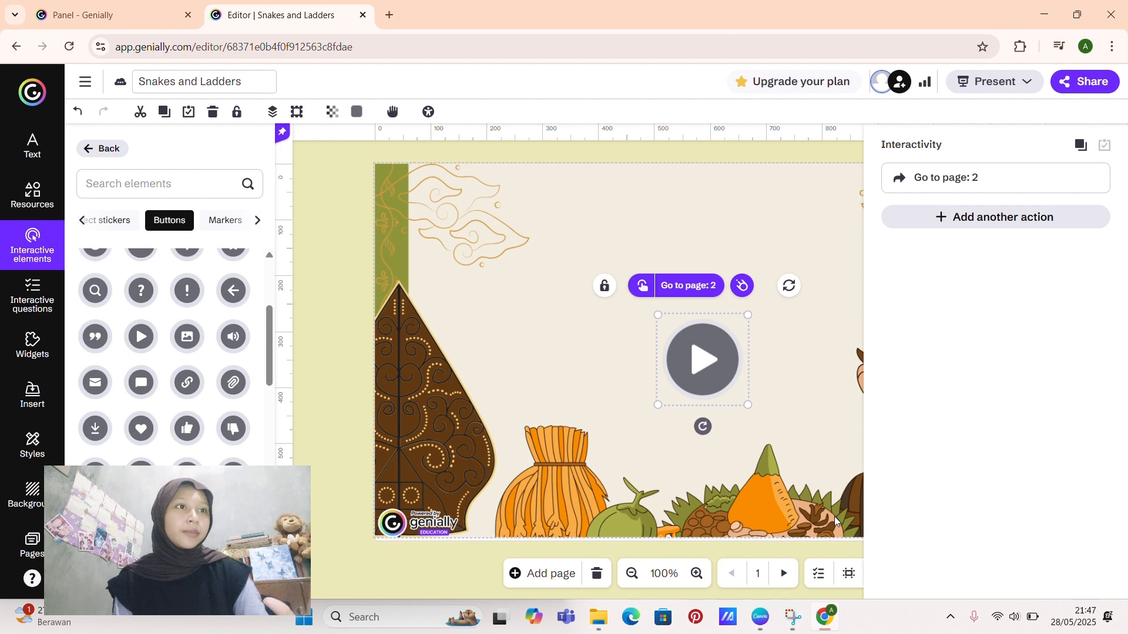
click(632, 209)
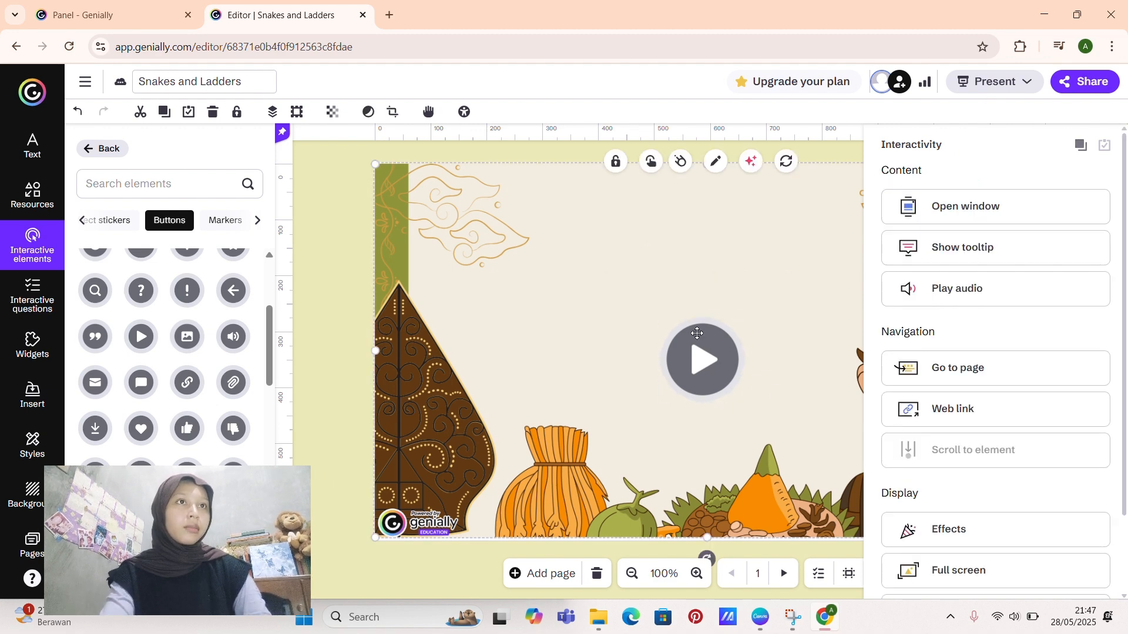
Step: Change the colour of the play button to the olive grey #727469
click(709, 365)
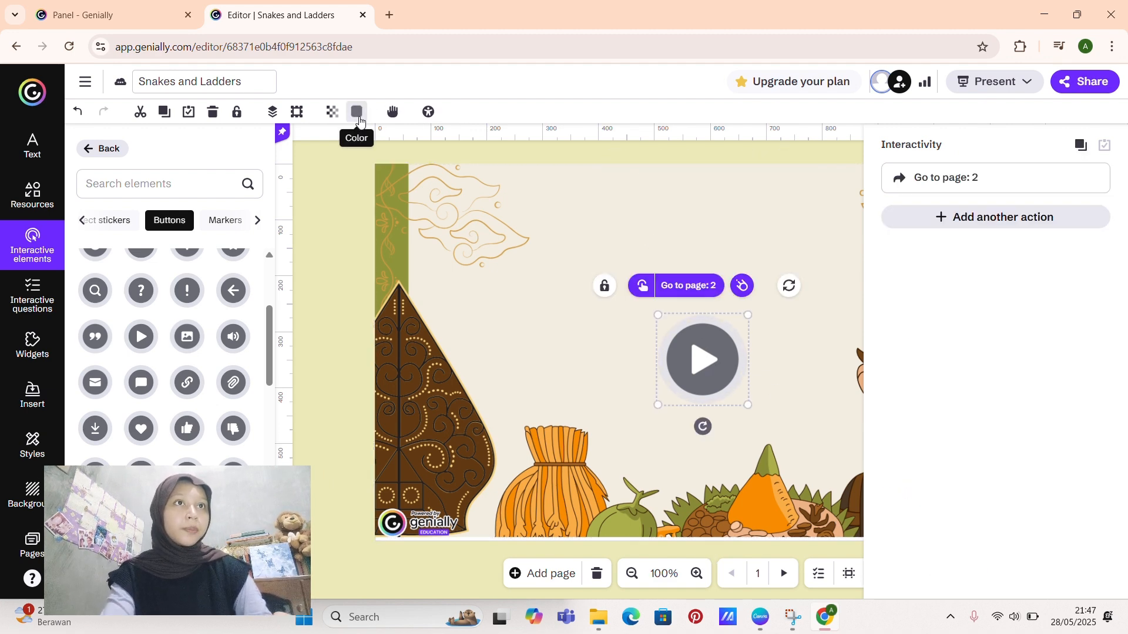
click(359, 116)
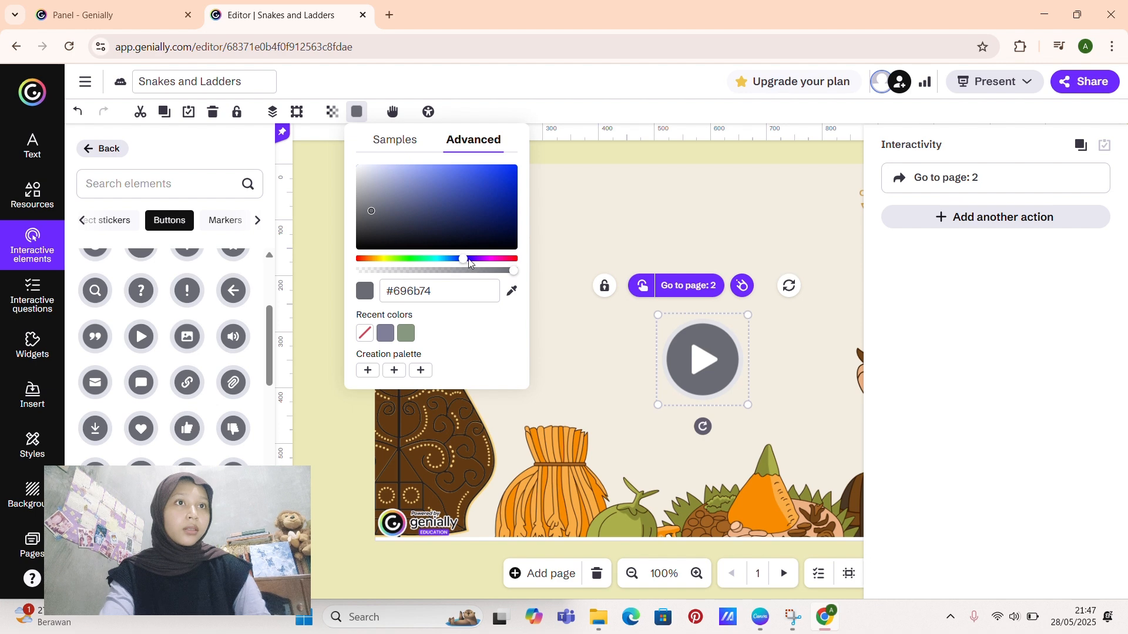
drag(460, 262, 388, 272)
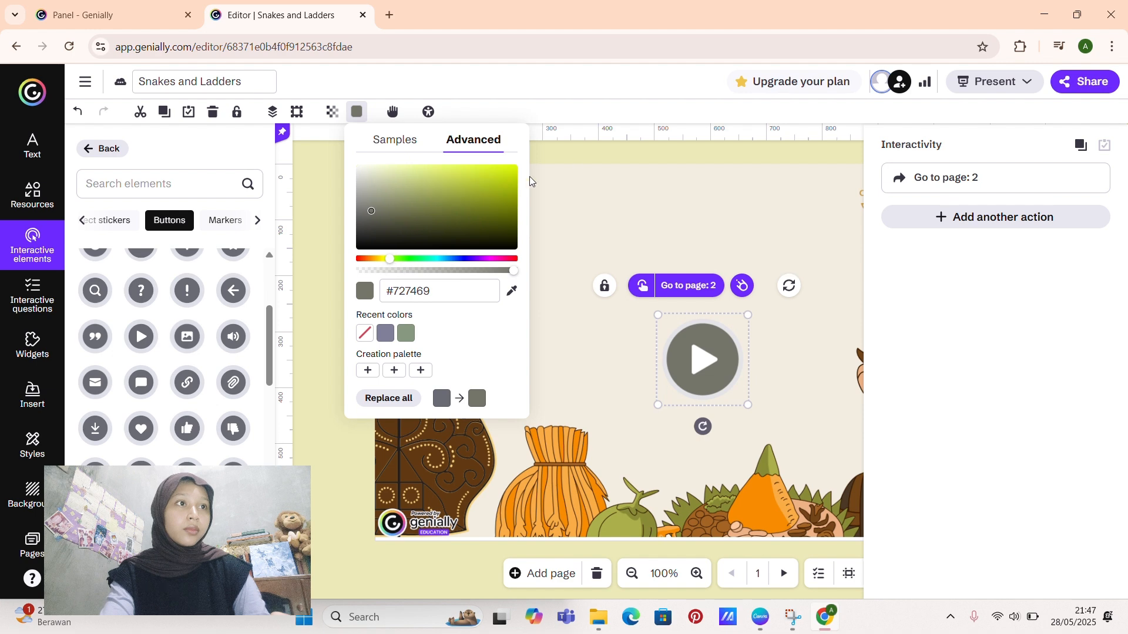
click(619, 154)
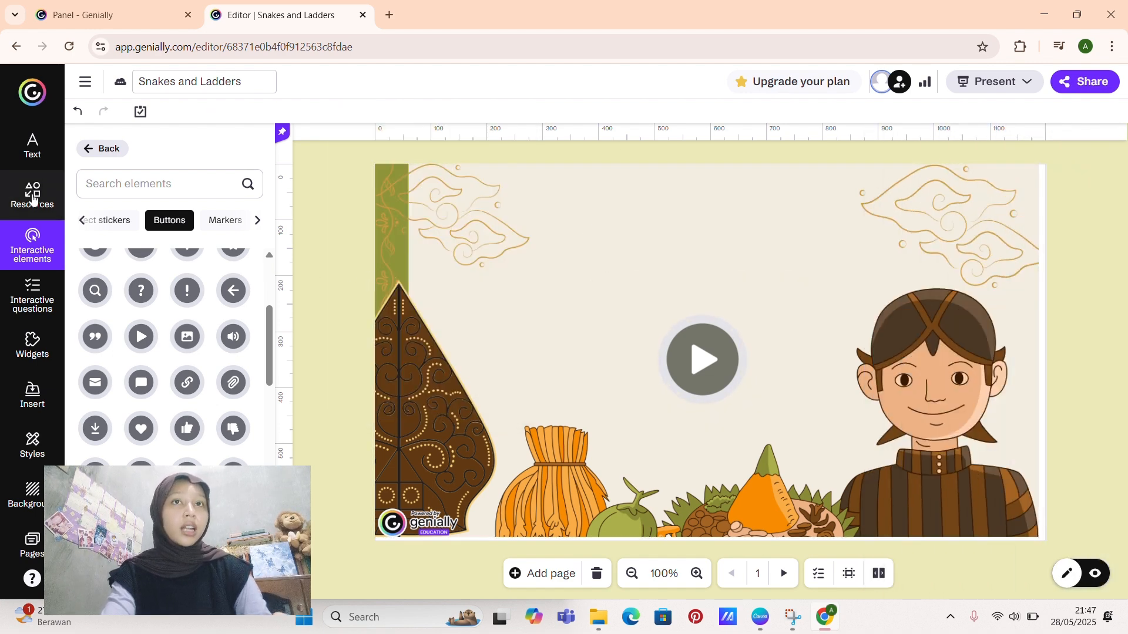
Step: Add a black circle shape to page 1 and place it to the left of the play button
click(33, 198)
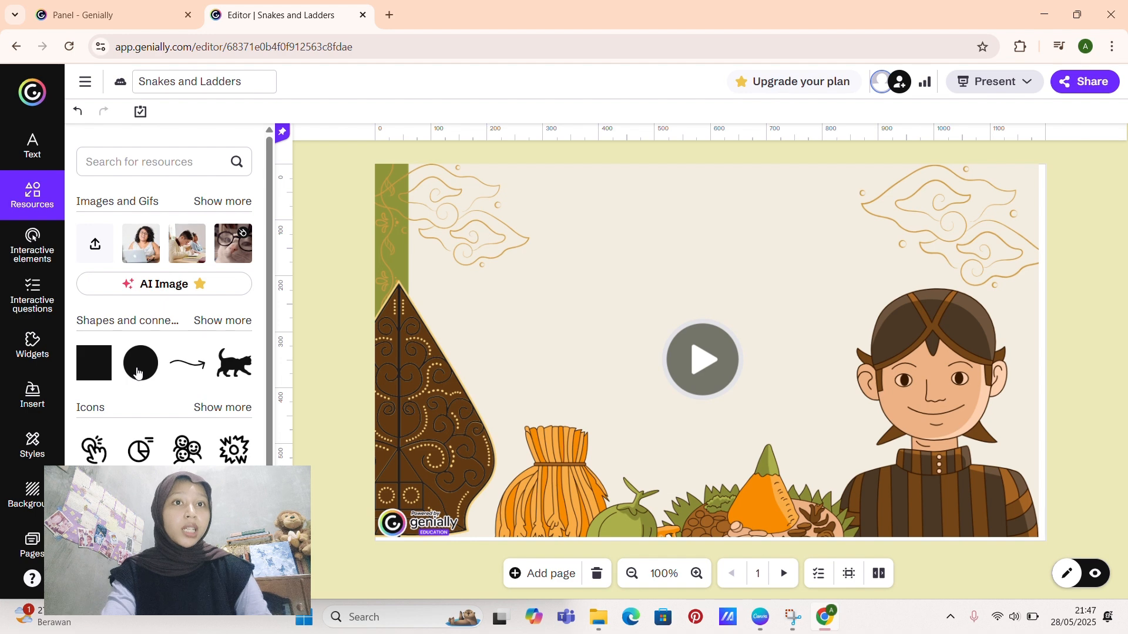
click(137, 372)
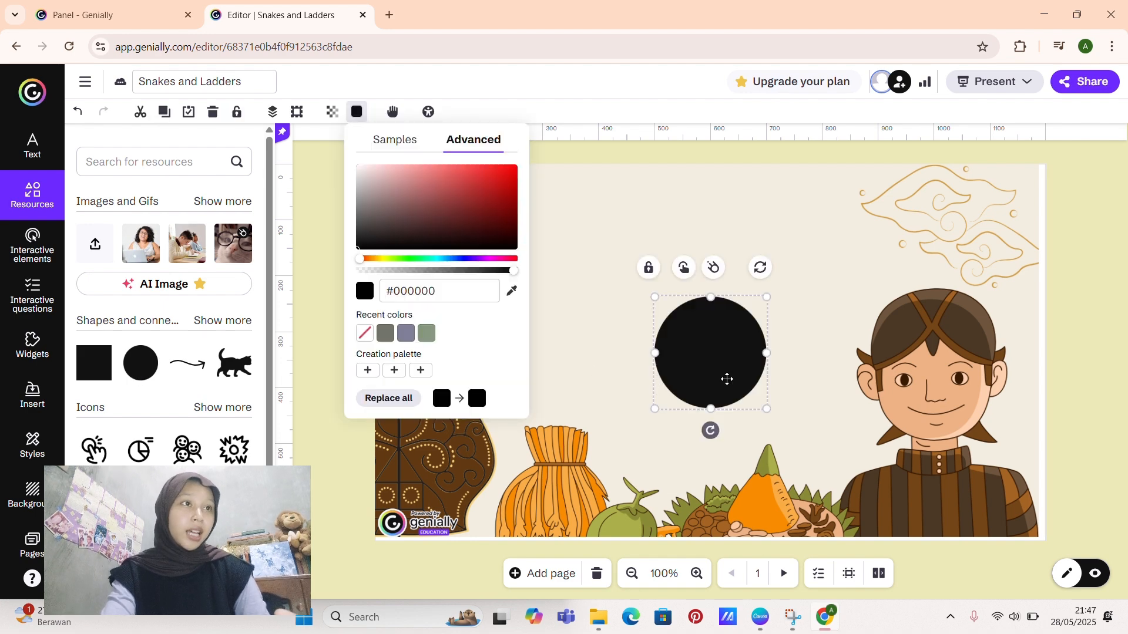
drag(726, 379, 571, 374)
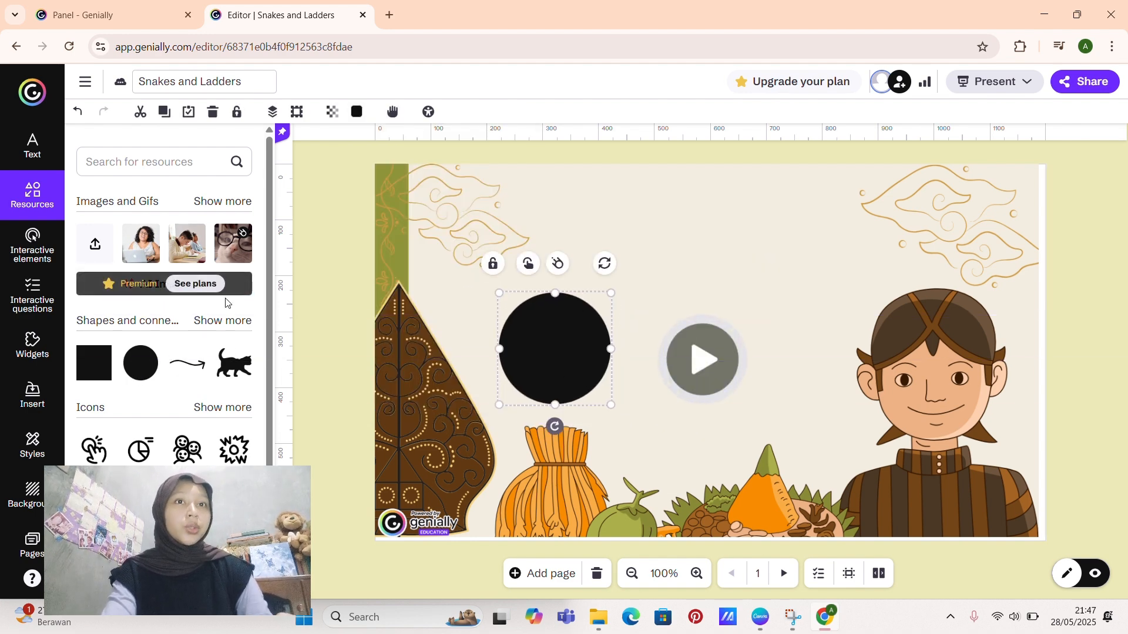
Step: Add a triangle shape to page 1 and colour it dark red #952525
click(230, 327)
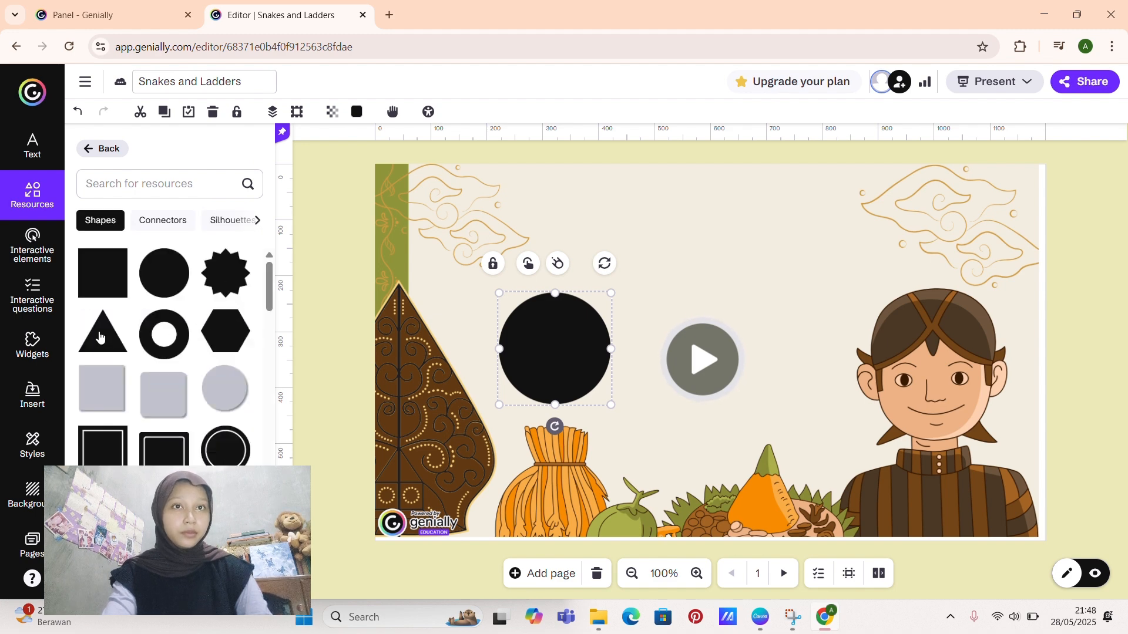
click(101, 332)
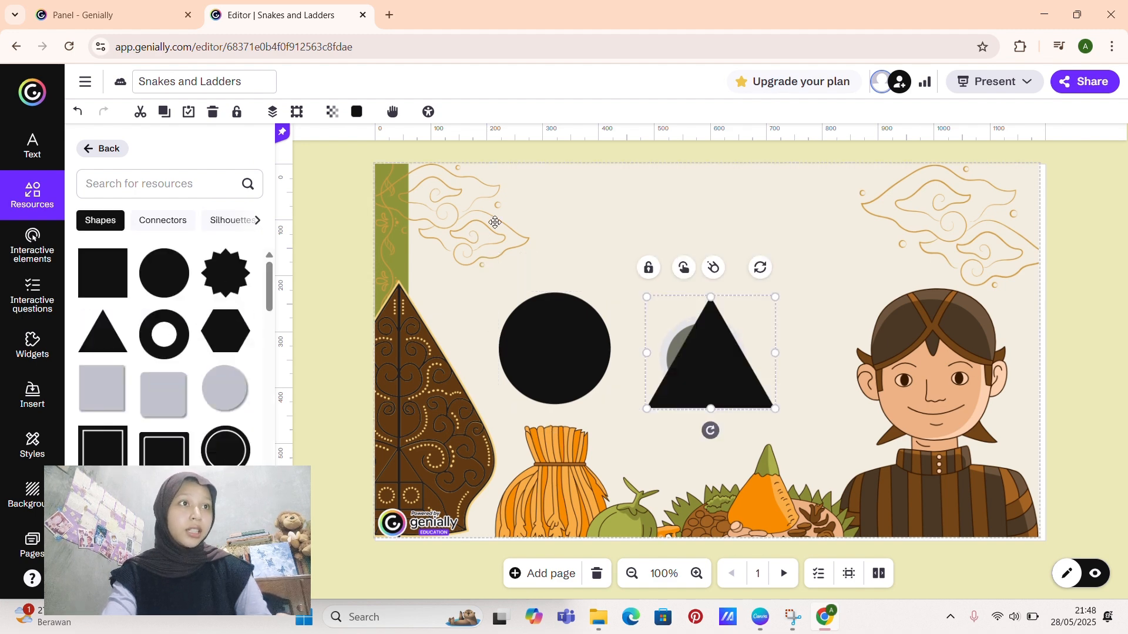
click(356, 112)
click(476, 200)
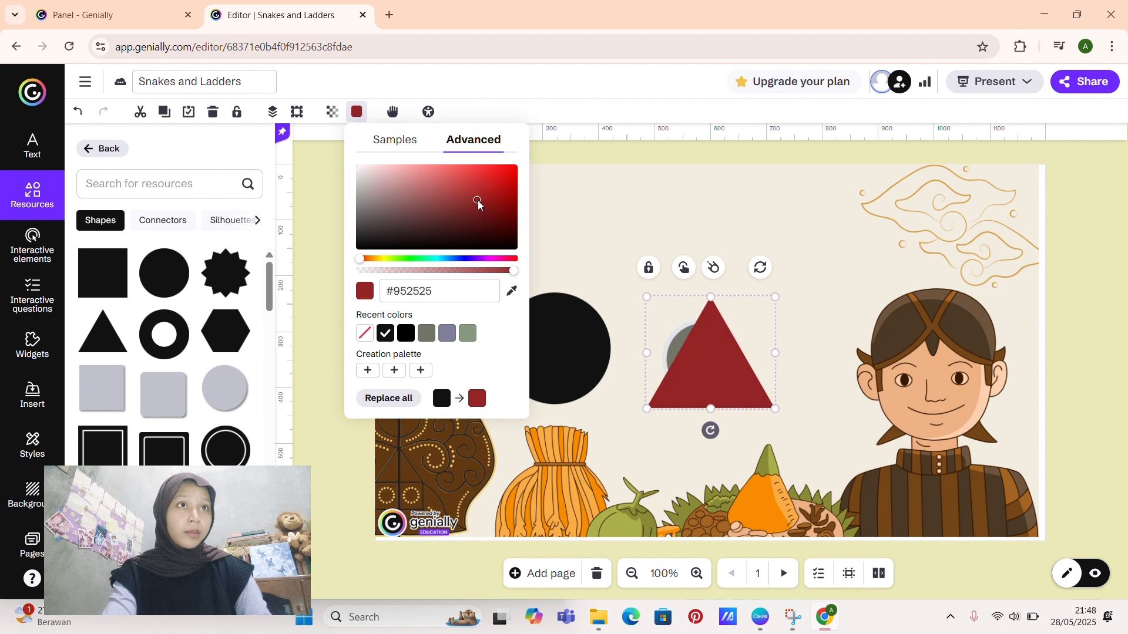
click(845, 334)
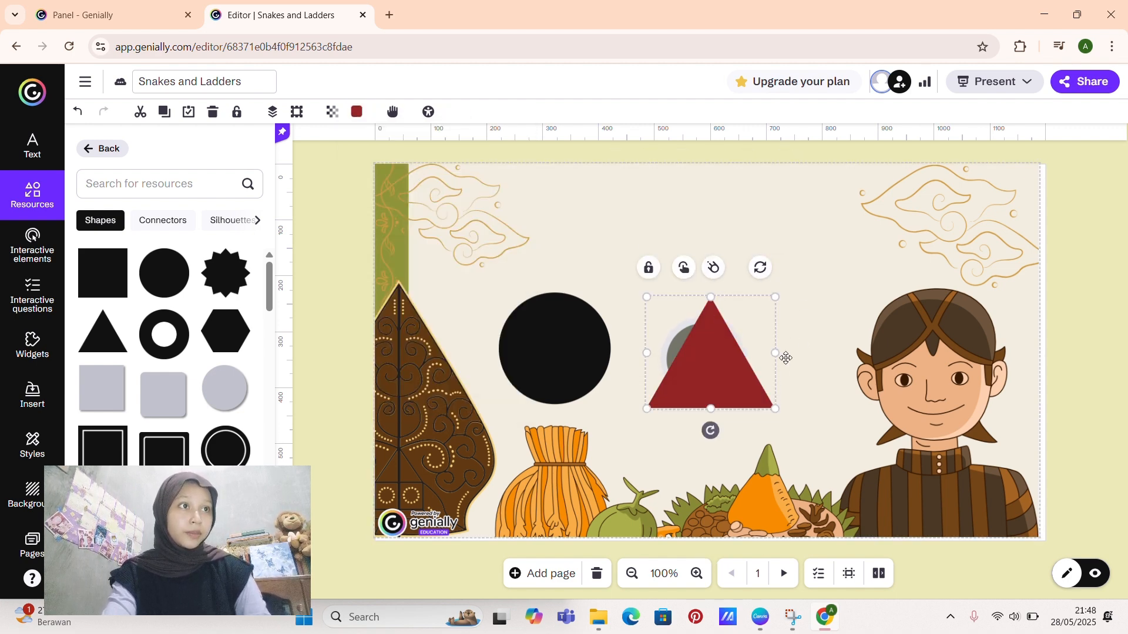
click(762, 267)
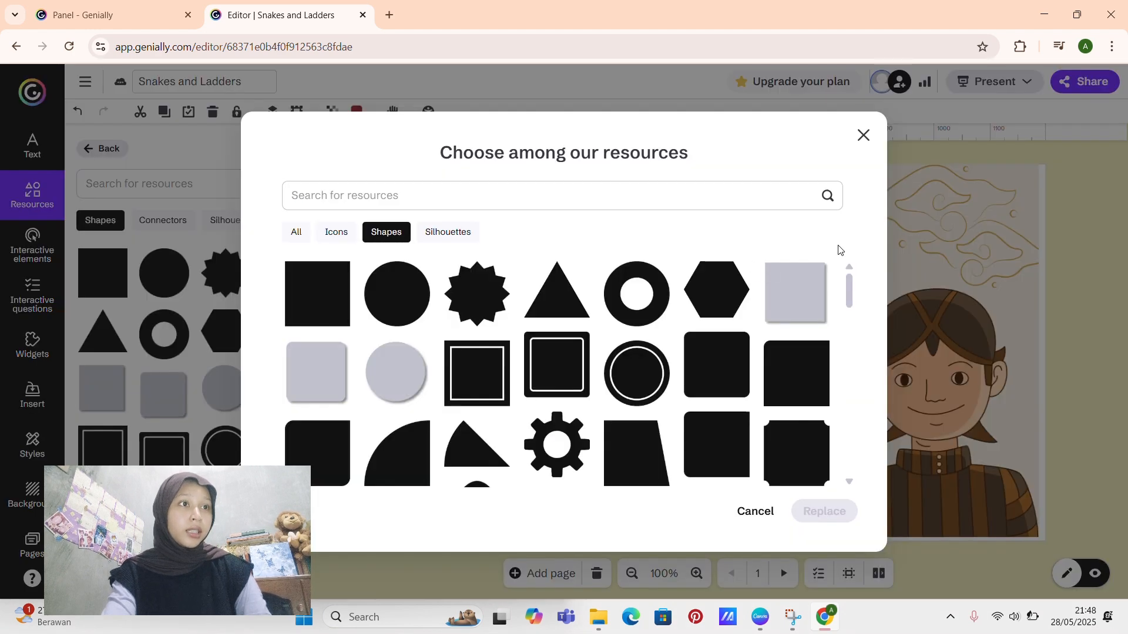
click(863, 137)
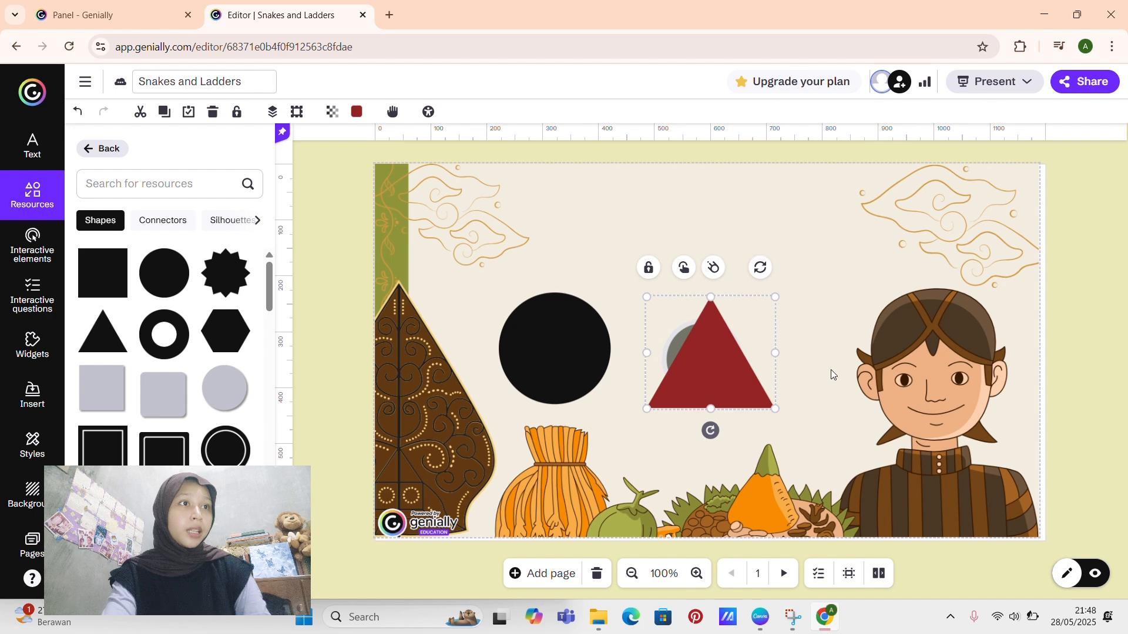
click(760, 269)
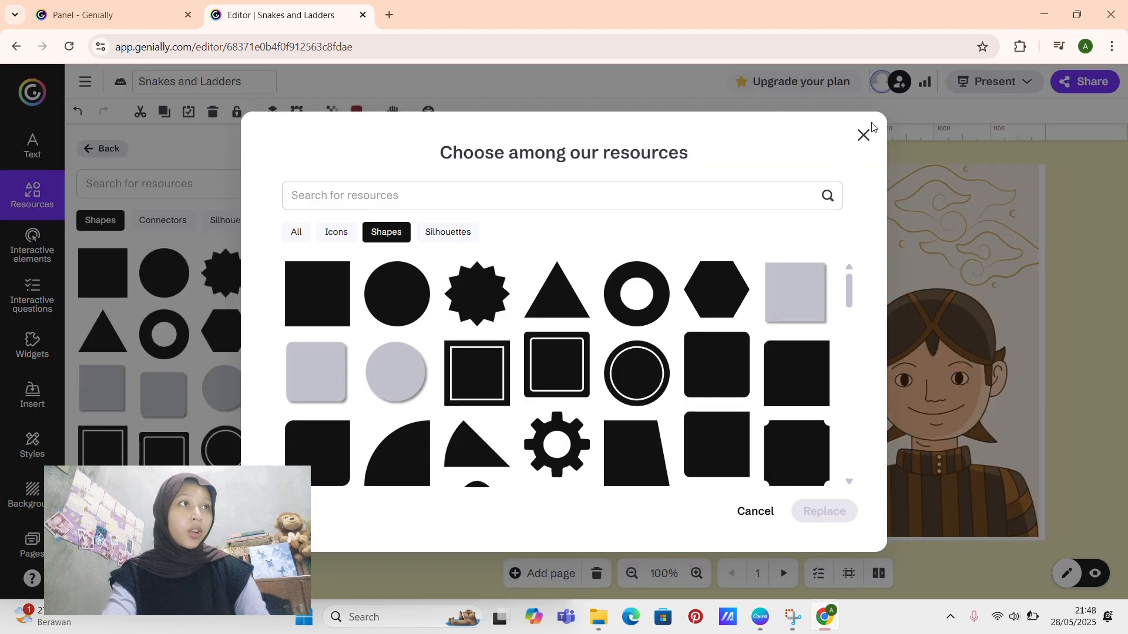
click(860, 136)
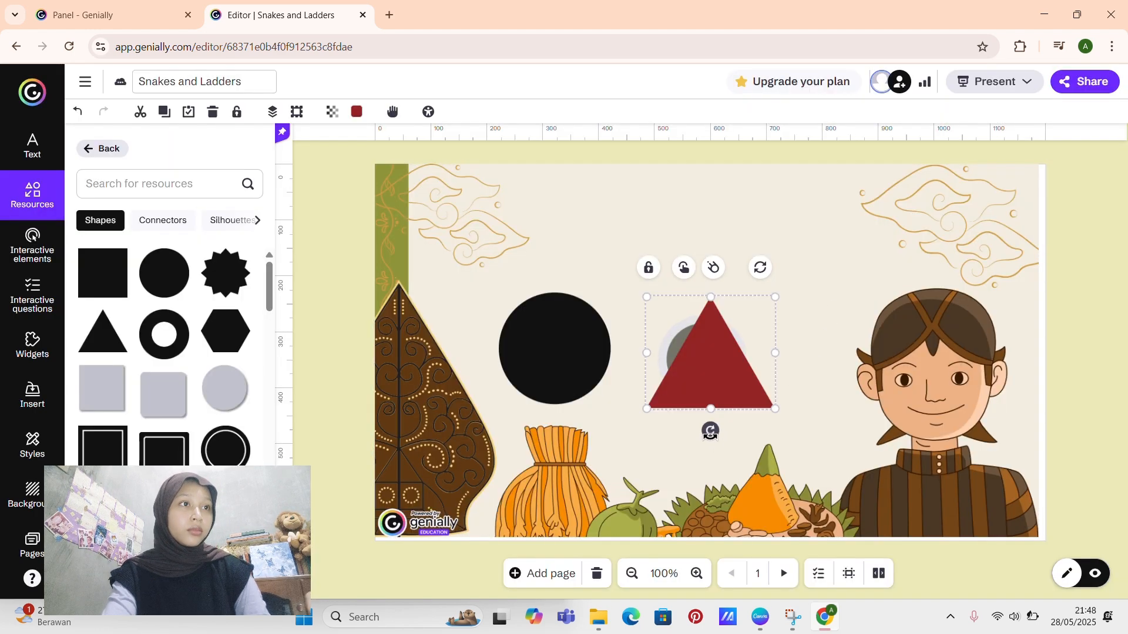
Step: Rotate the dark red triangle to point right, shrink it and place it in the centre of the black circle
drag(710, 431, 569, 346)
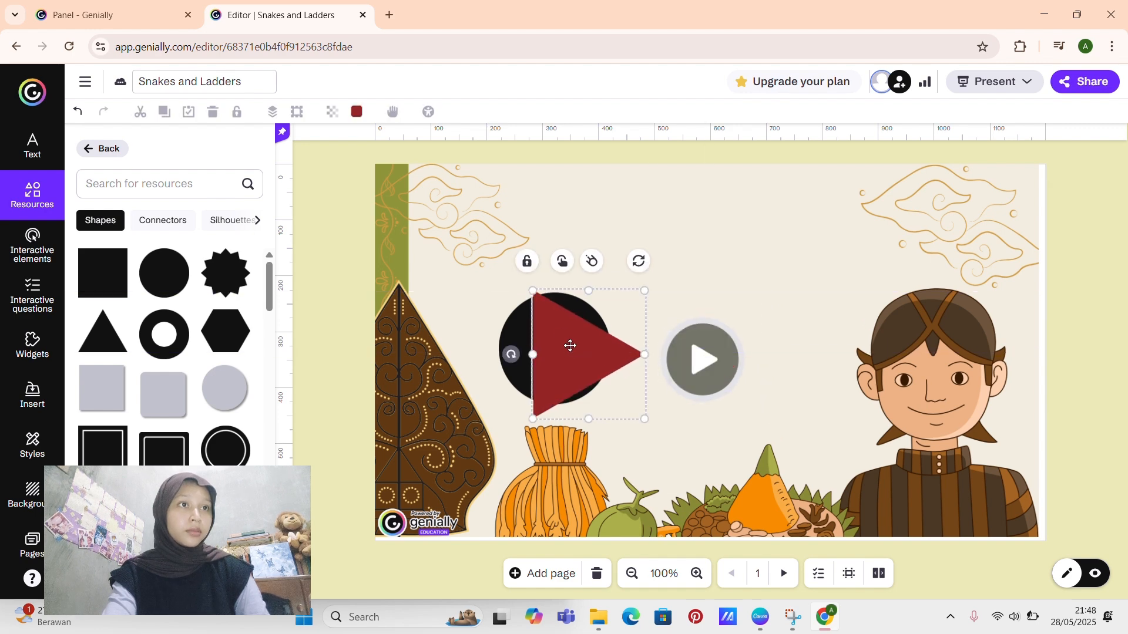
drag(532, 292, 570, 361)
drag(556, 348, 555, 348)
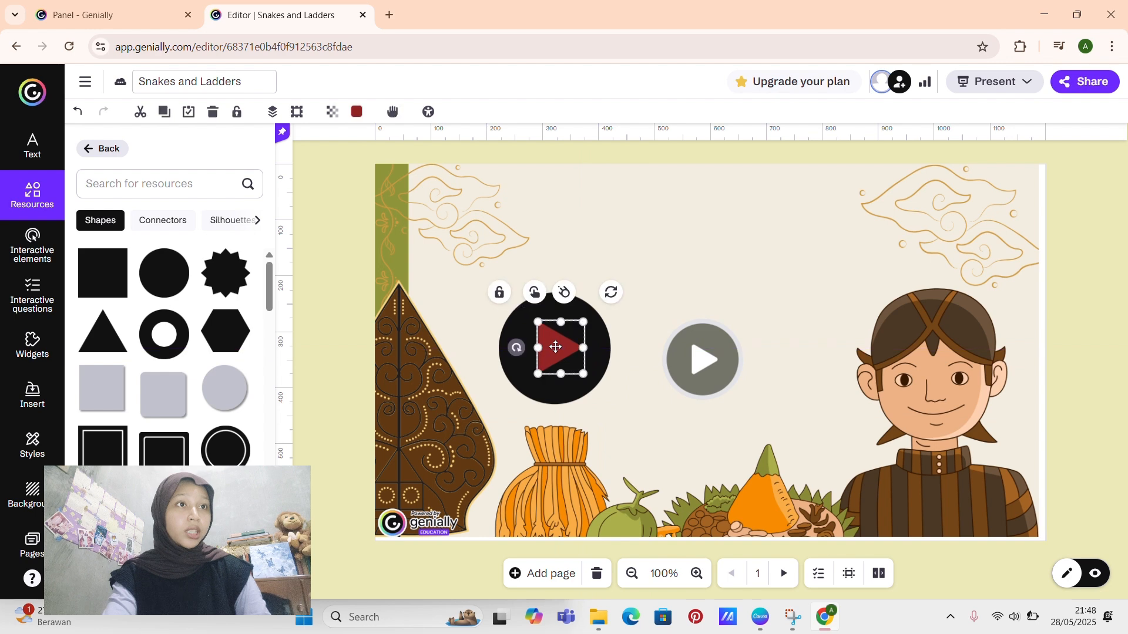
click(781, 268)
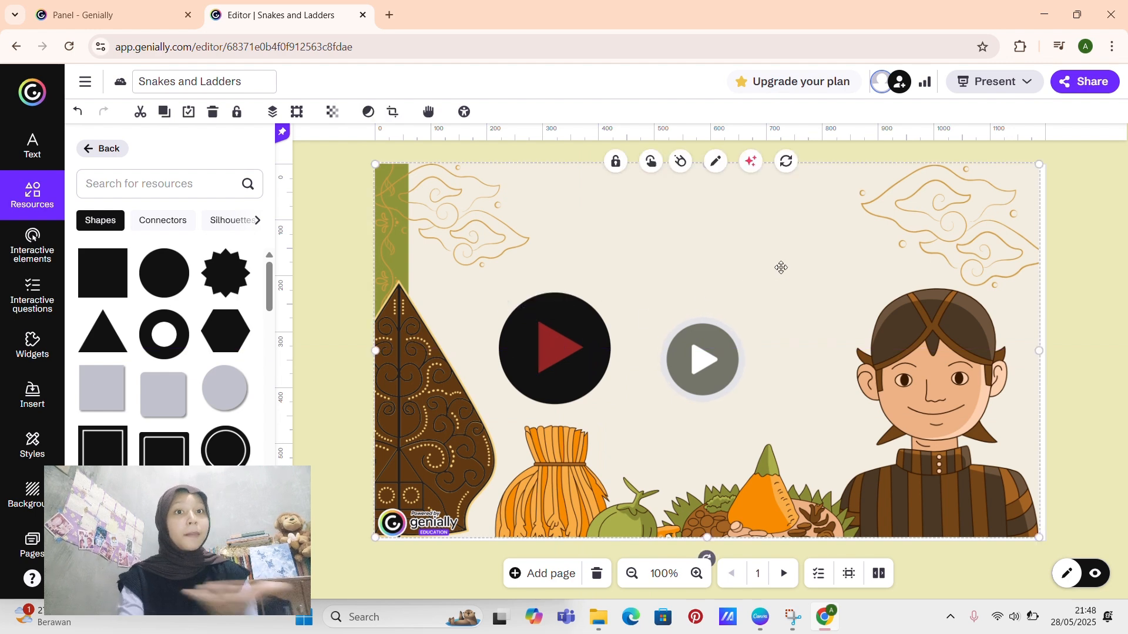
Step: Delete the black circle and the dark red triangle from page 1
click(594, 320)
key(Delete)
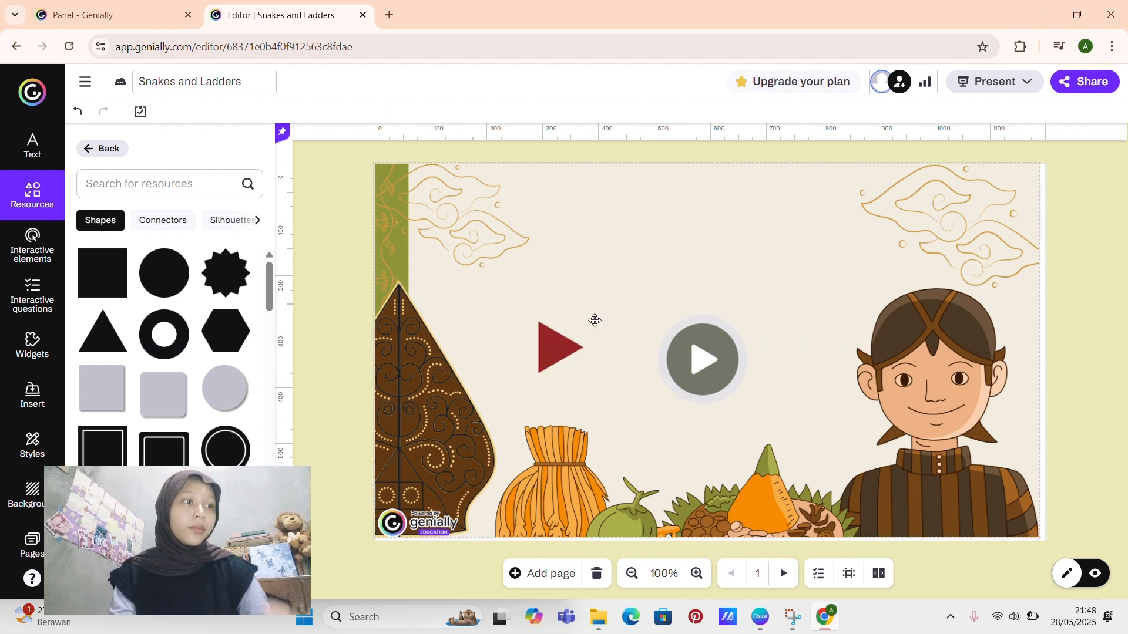
click(572, 349)
key(Delete)
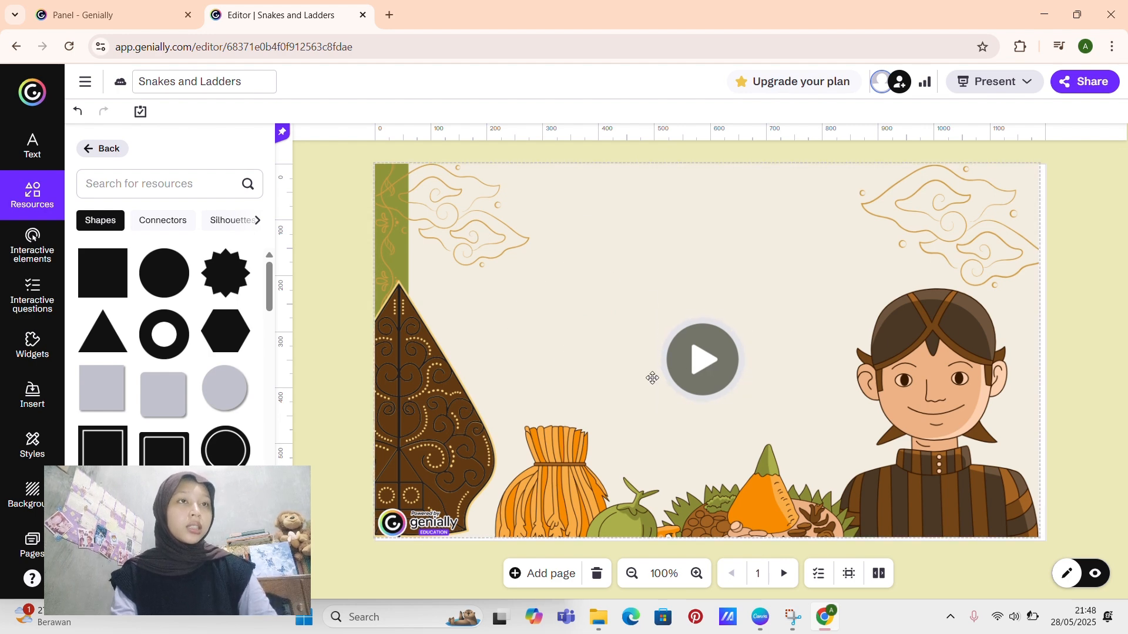
click(714, 365)
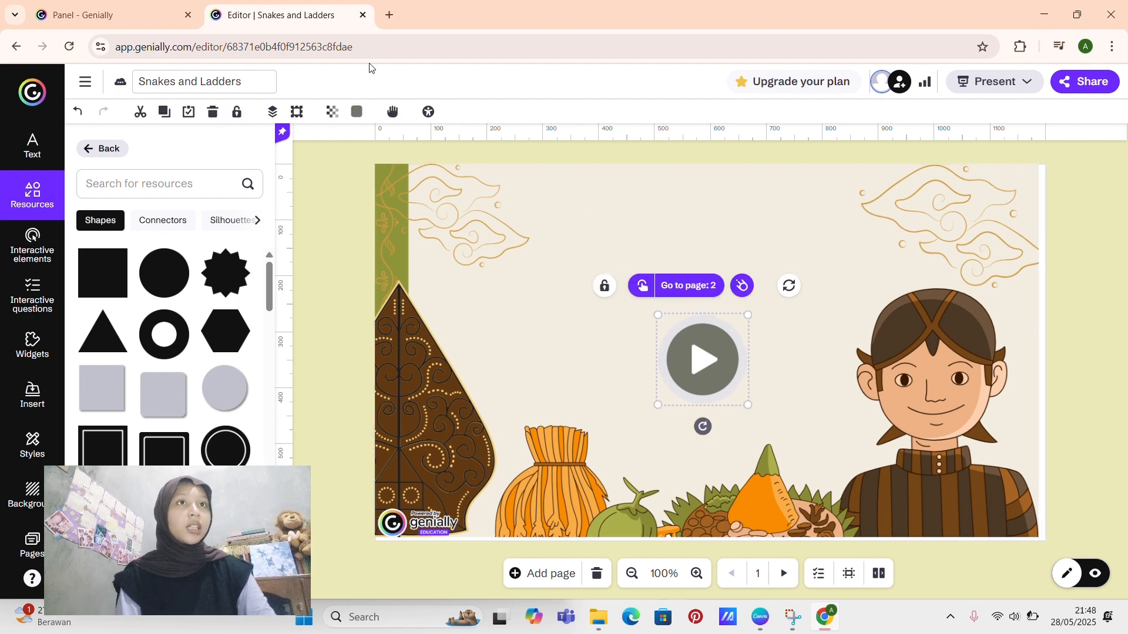
click(358, 112)
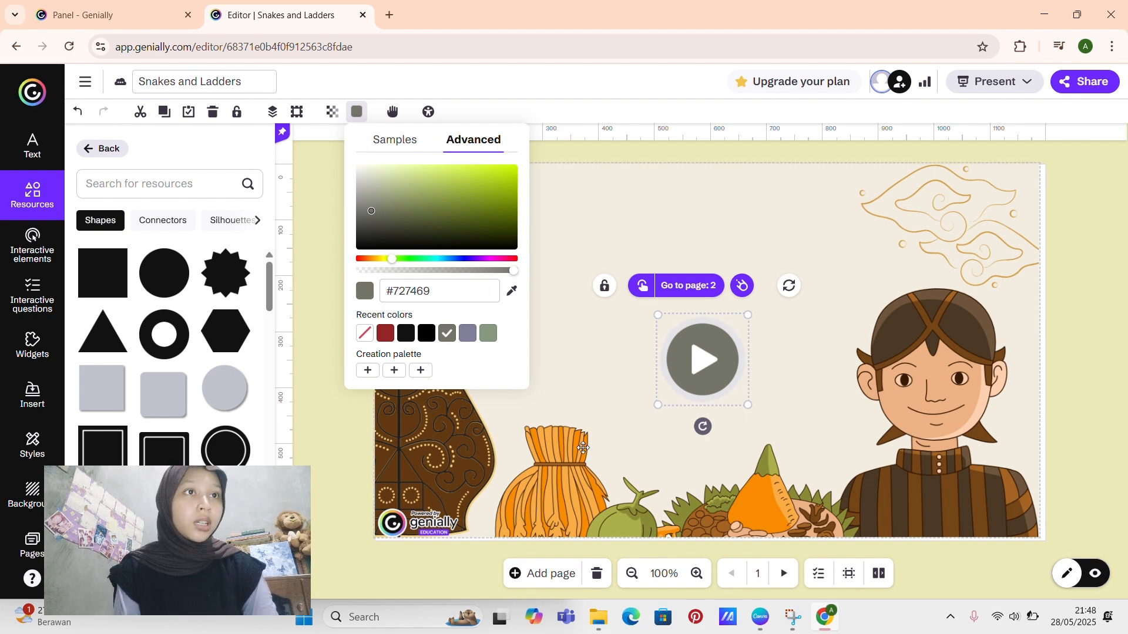
click(583, 448)
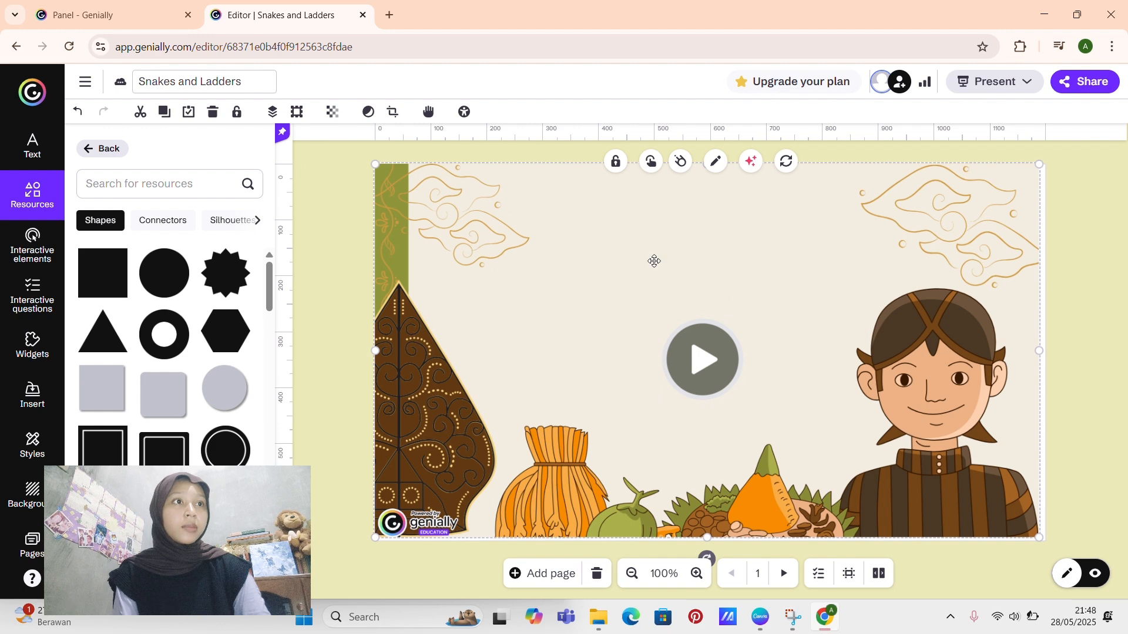
click(683, 391)
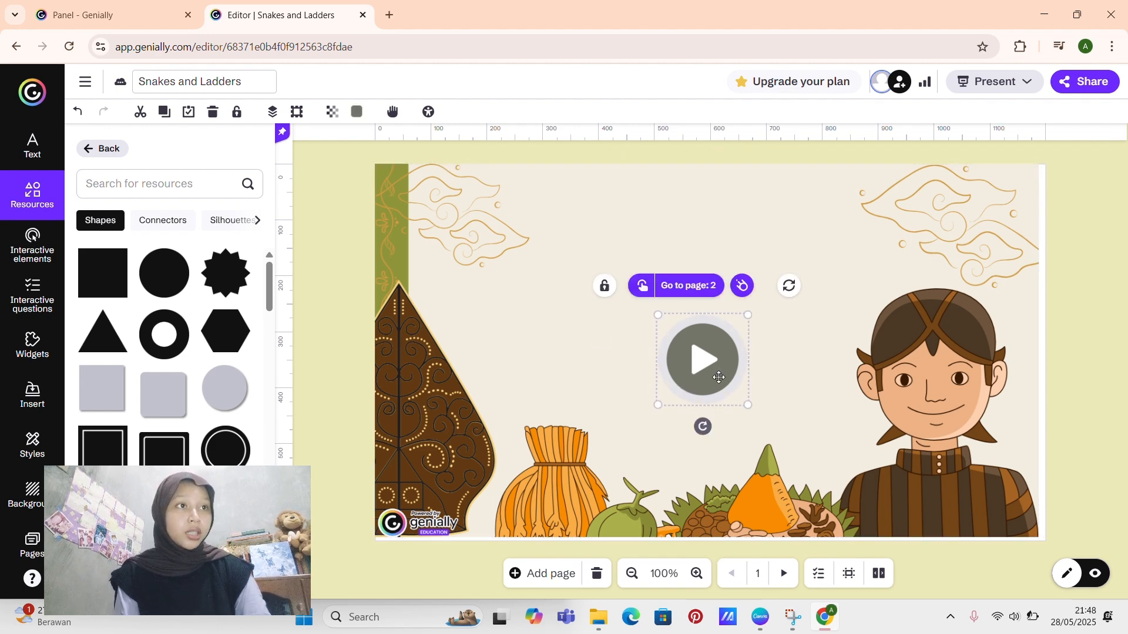
click(321, 262)
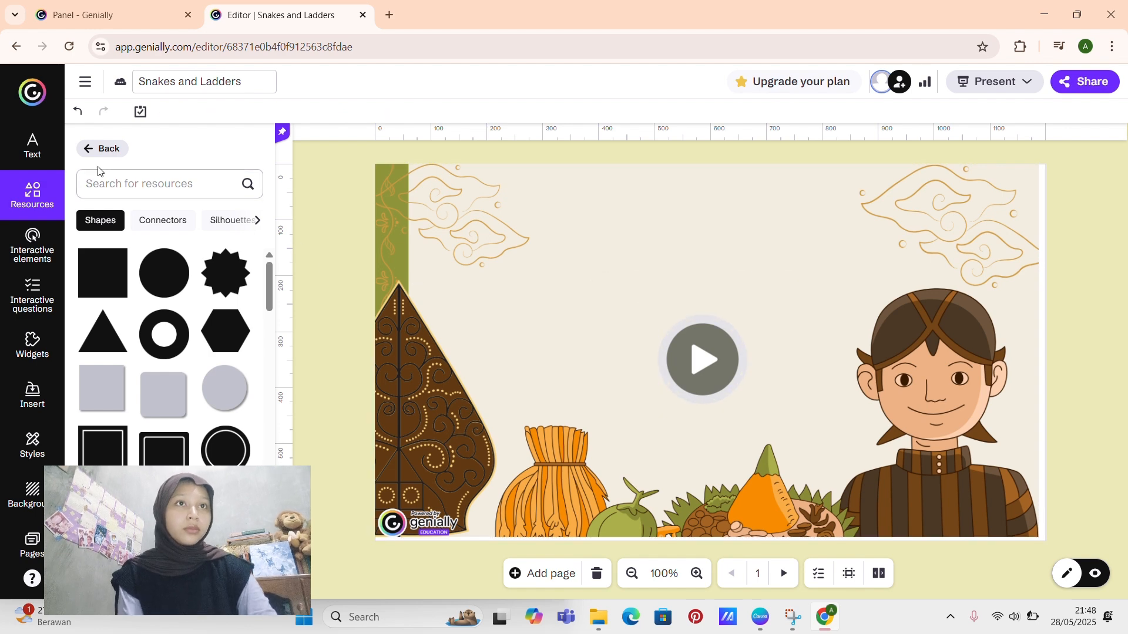
Step: Add a Title 1 text to page 1 reading "MANGERTENI HAWA LAN MANGSA"
click(29, 147)
click(151, 174)
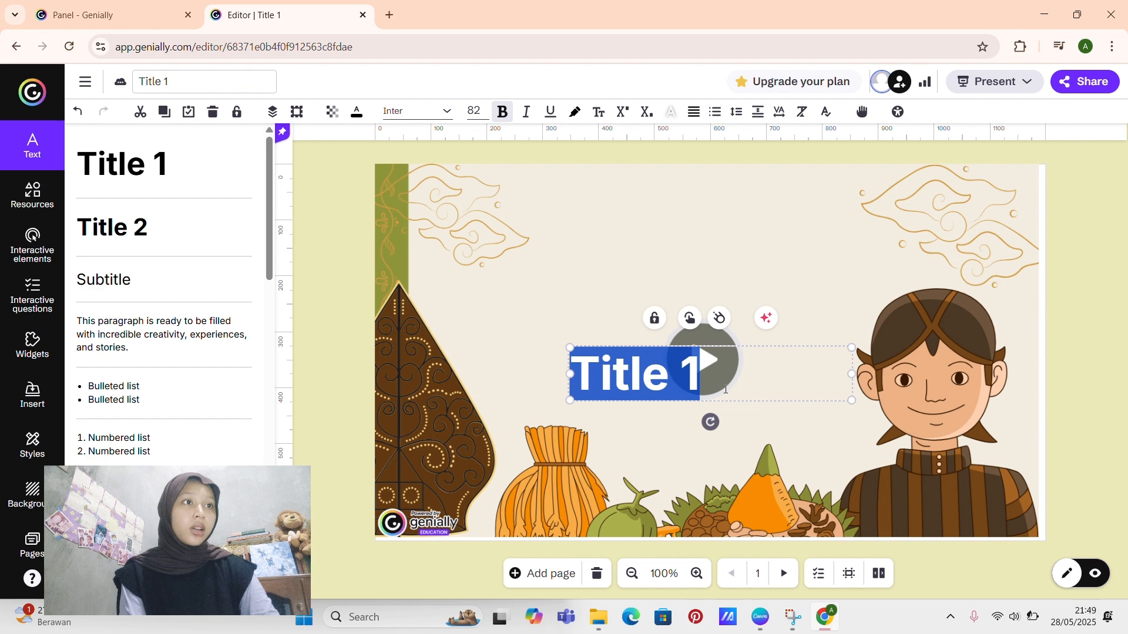
key(BackSpace)
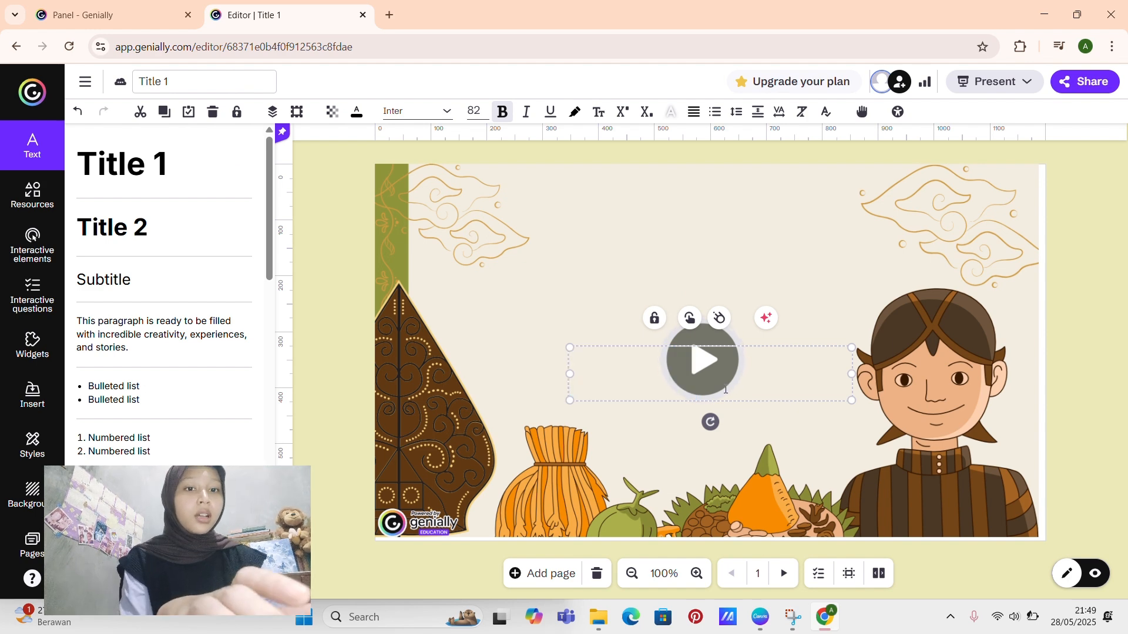
text(M)
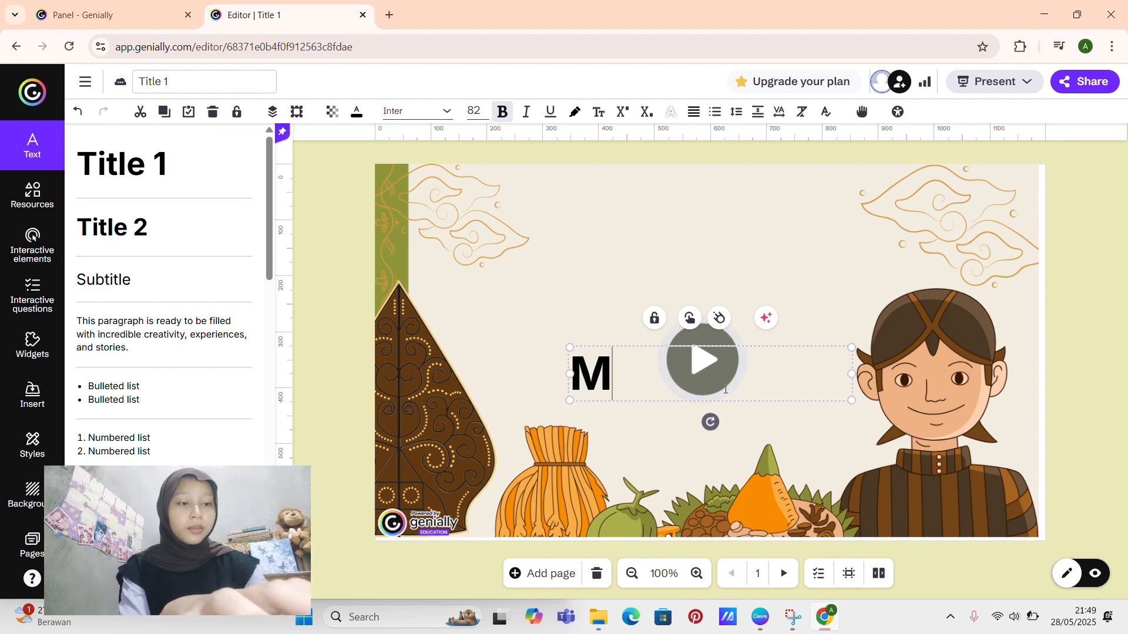
text(ANGE)
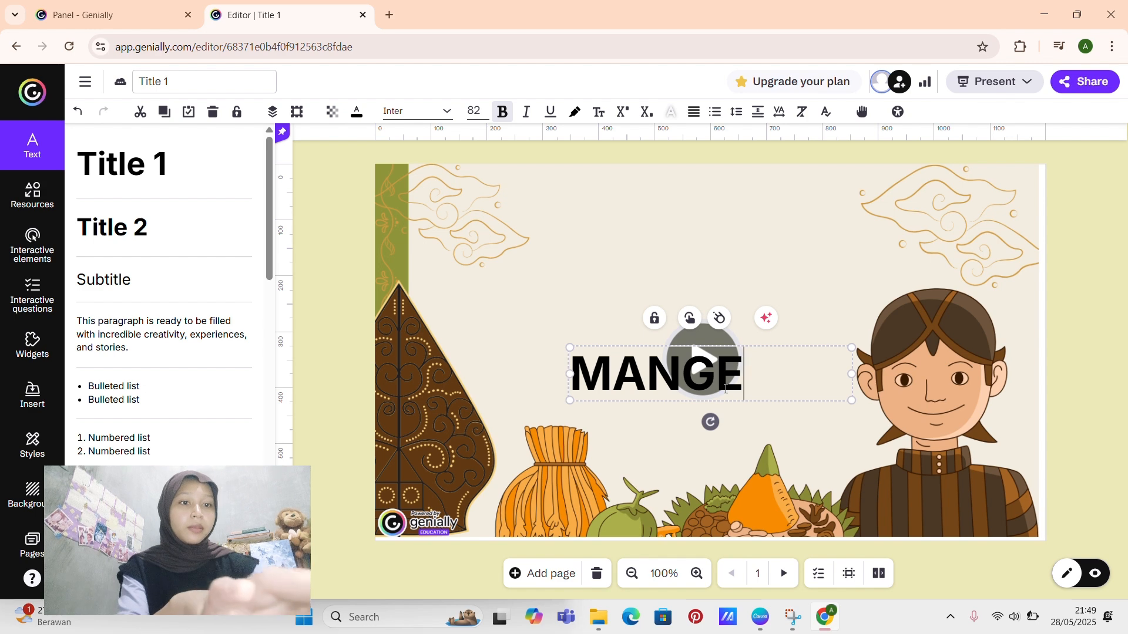
text(RTE)
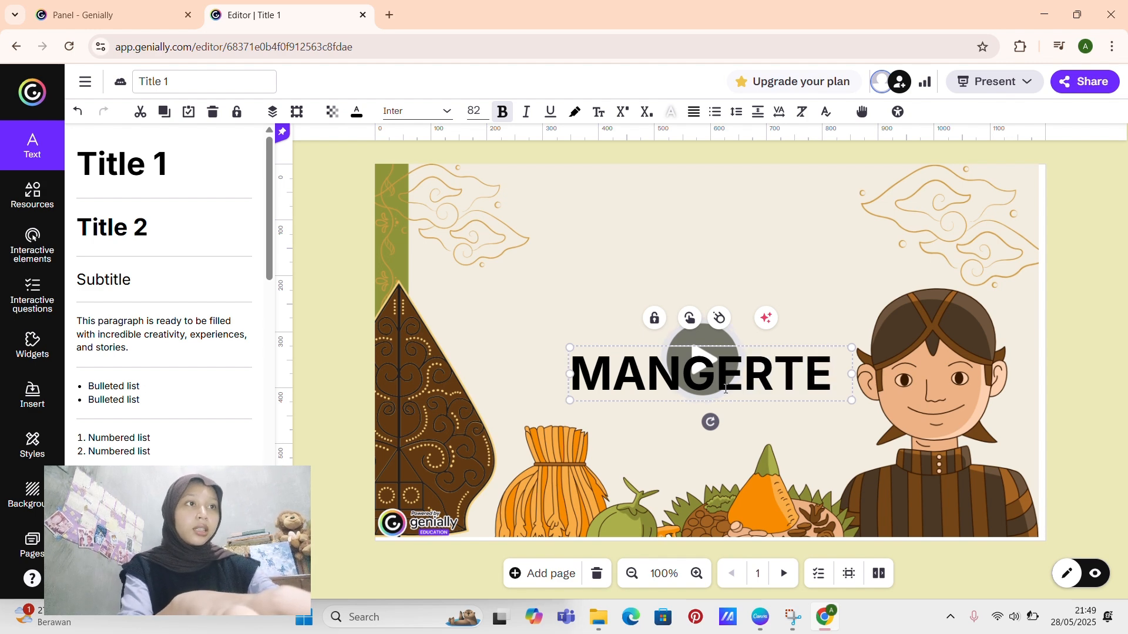
text( NI J)
key(BackSpace)
text(HA)
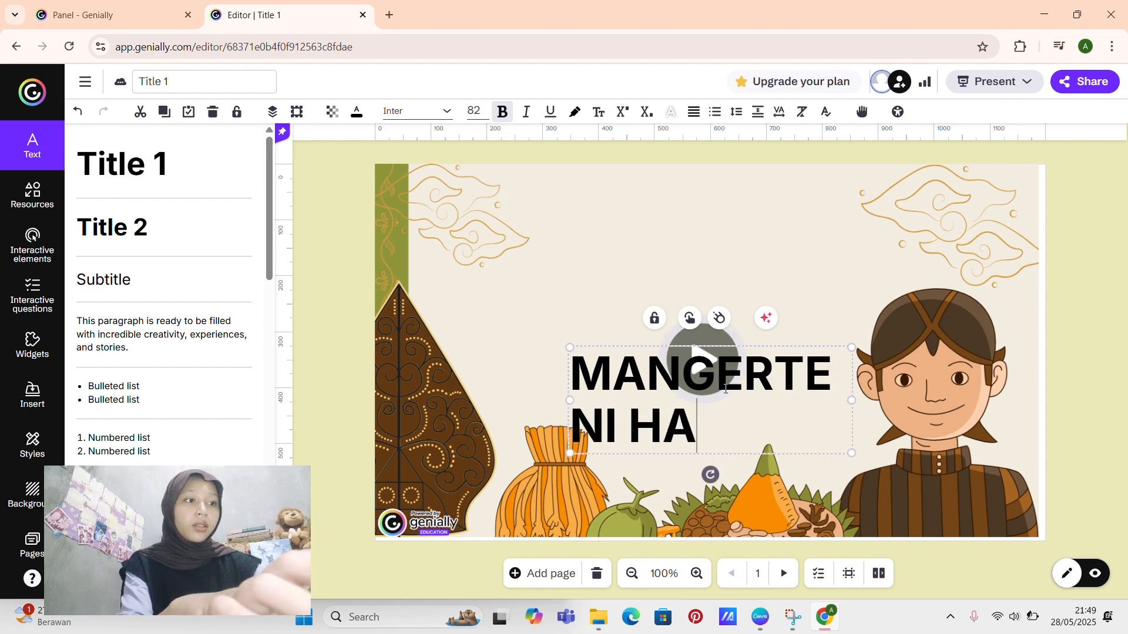
text(WA LAN MANG)
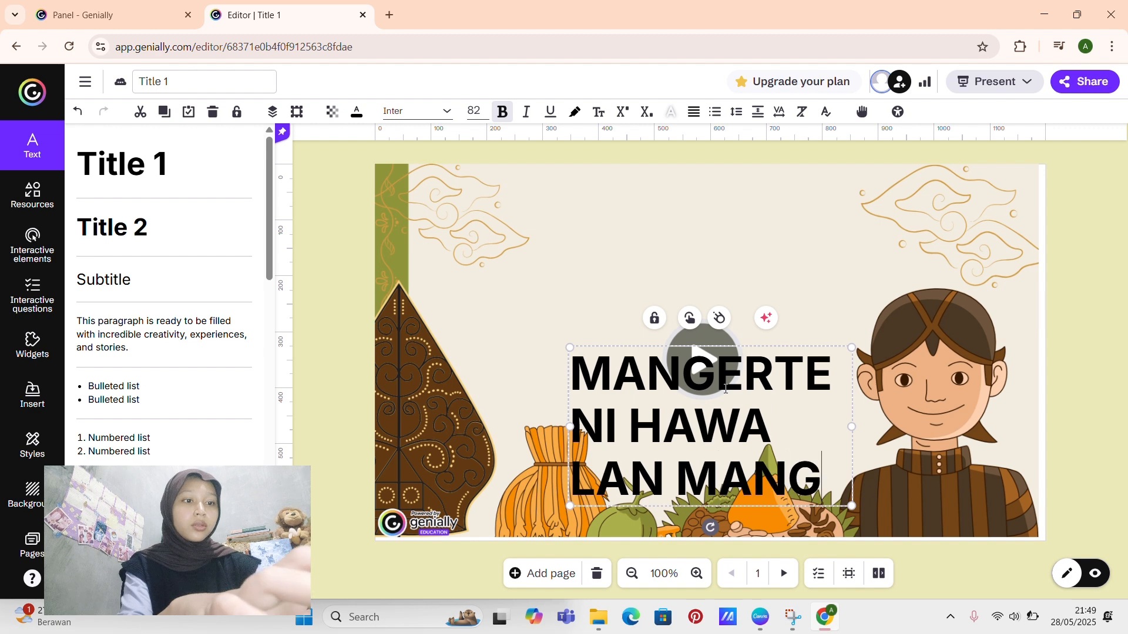
text(SA)
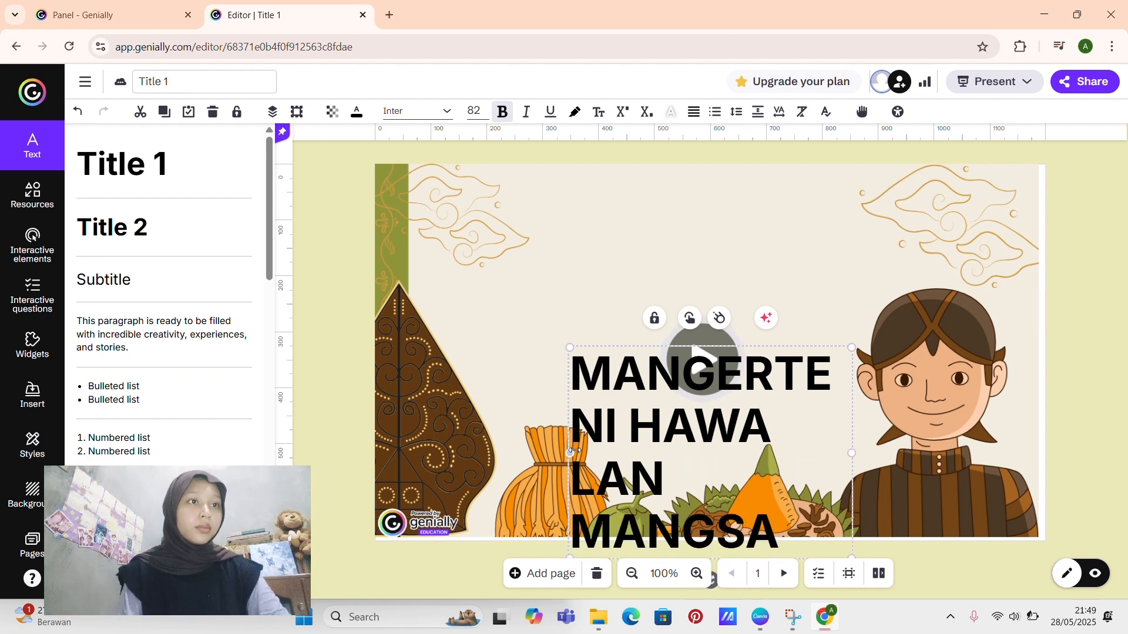
Step: Widen the title's text box towards the left edge of the page and centre-align its text
drag(571, 452, 417, 451)
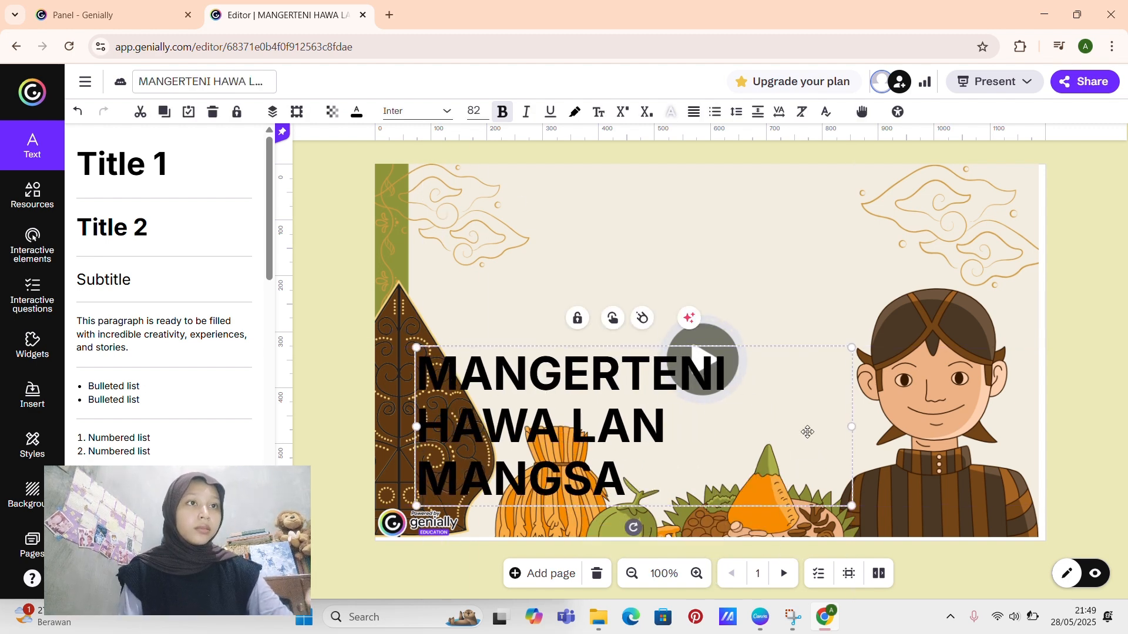
click(693, 113)
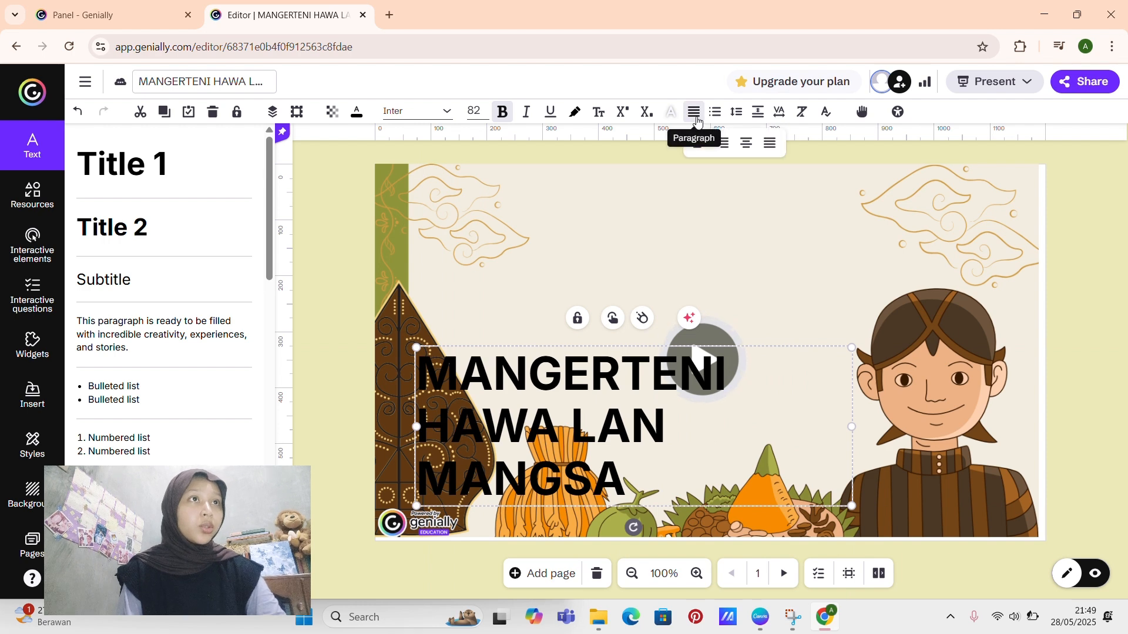
click(746, 146)
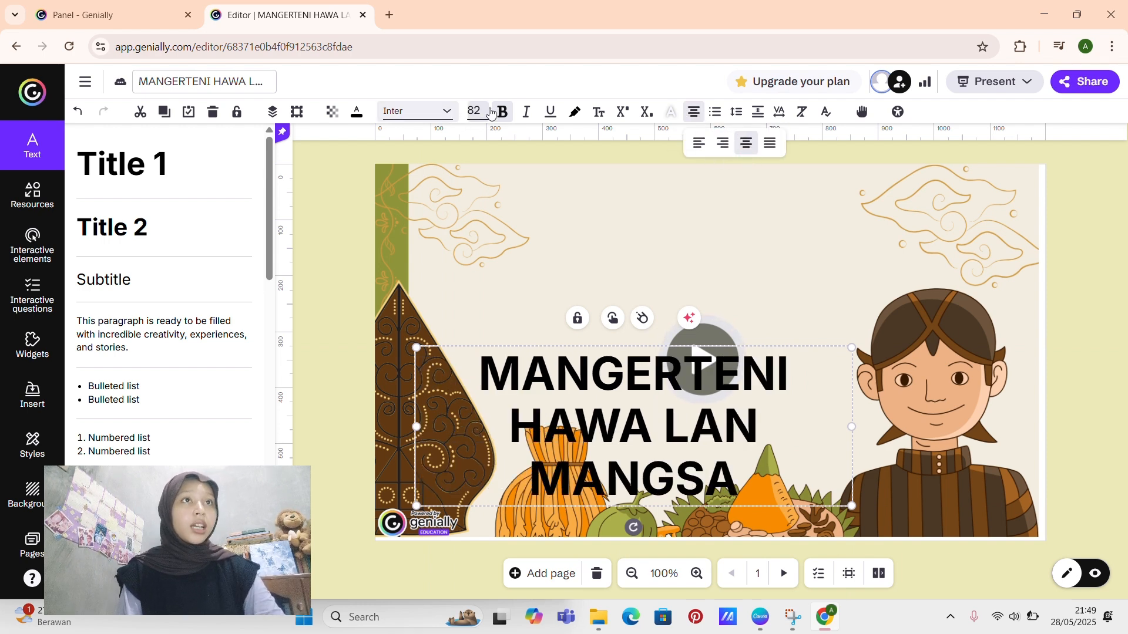
Step: Set the title's font to Londrina Solid and move the title above the play button
click(412, 114)
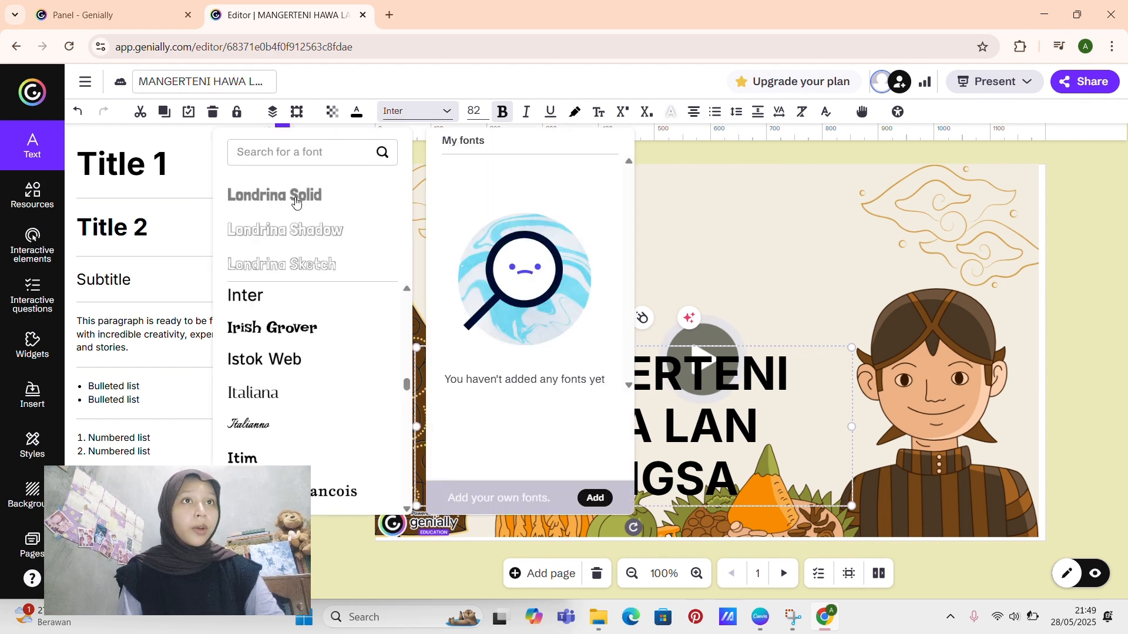
click(295, 202)
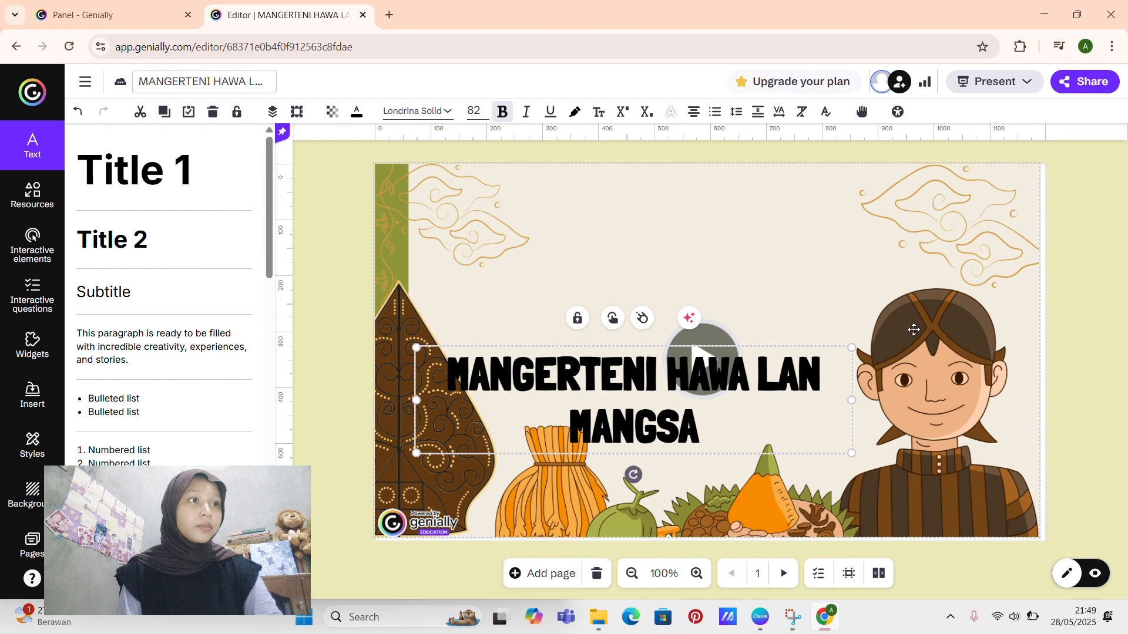
click(913, 330)
drag(661, 404, 728, 264)
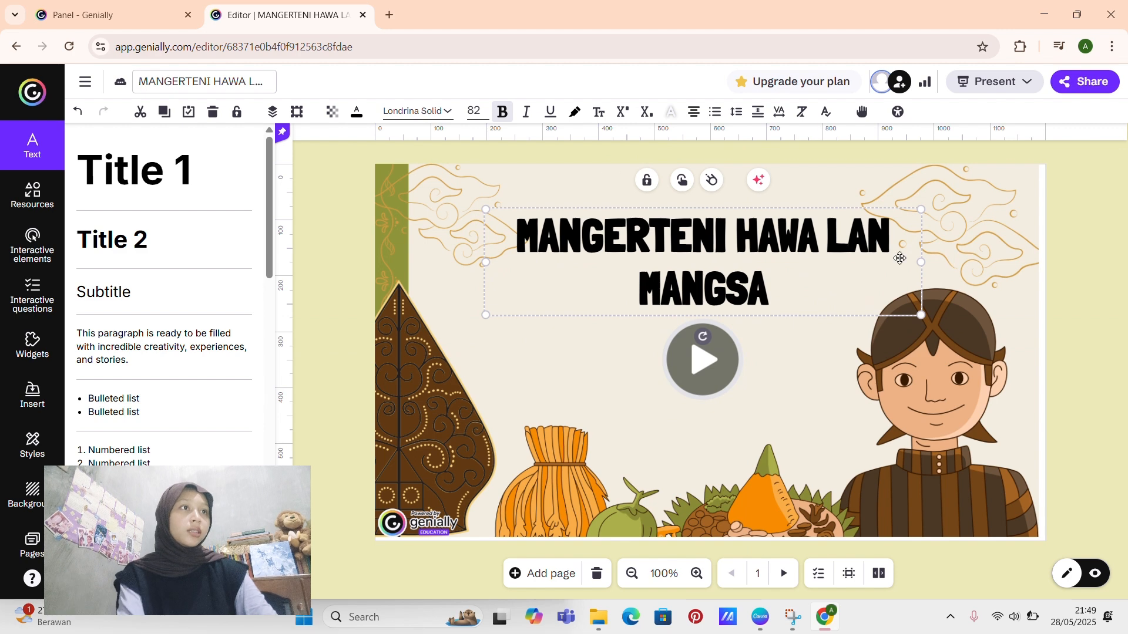
Step: Enlarge the background image on page 1 from its lower-right corner to cover the whole page
click(1084, 329)
drag(979, 391, 964, 407)
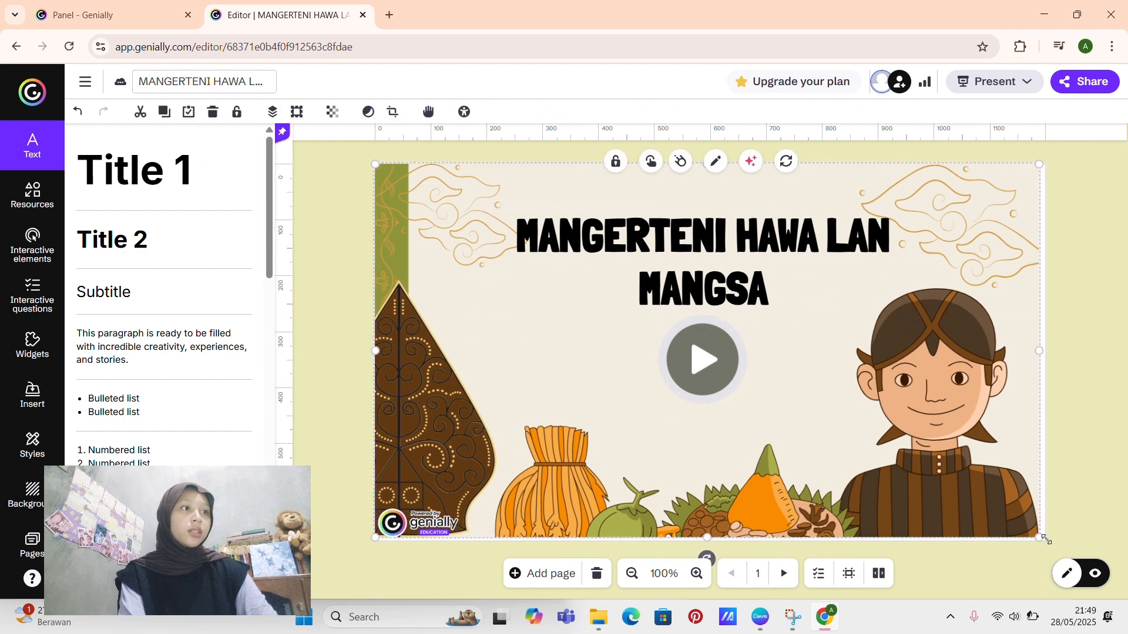
drag(1035, 536, 1041, 541)
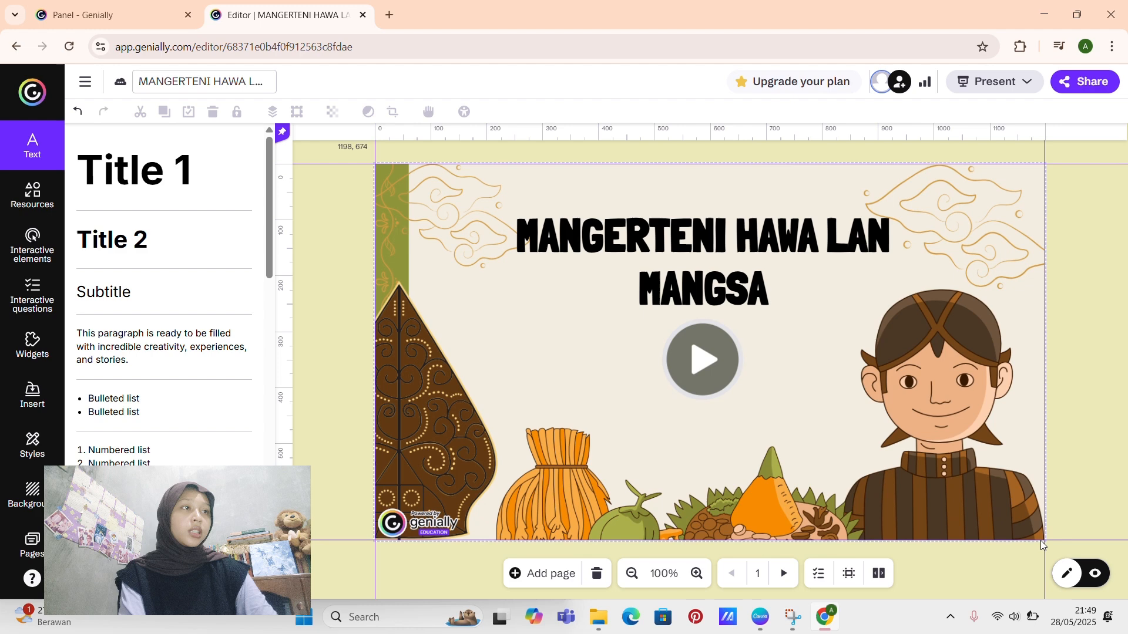
click(323, 392)
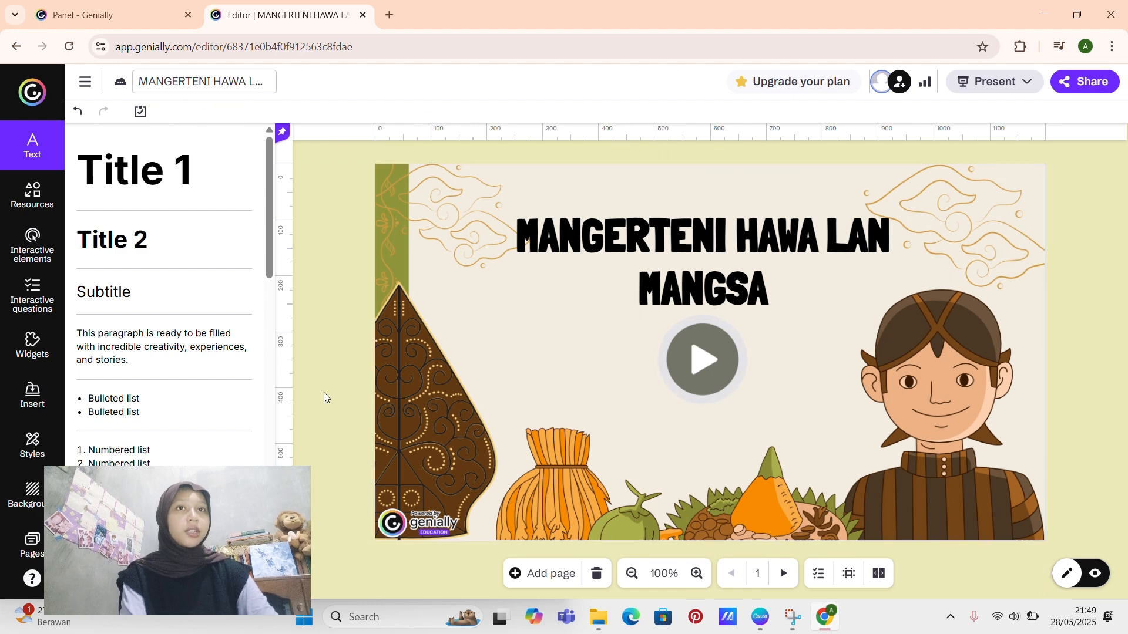
Step: Open page 2 and stretch its joglo house background image to the page's left edge
click(26, 487)
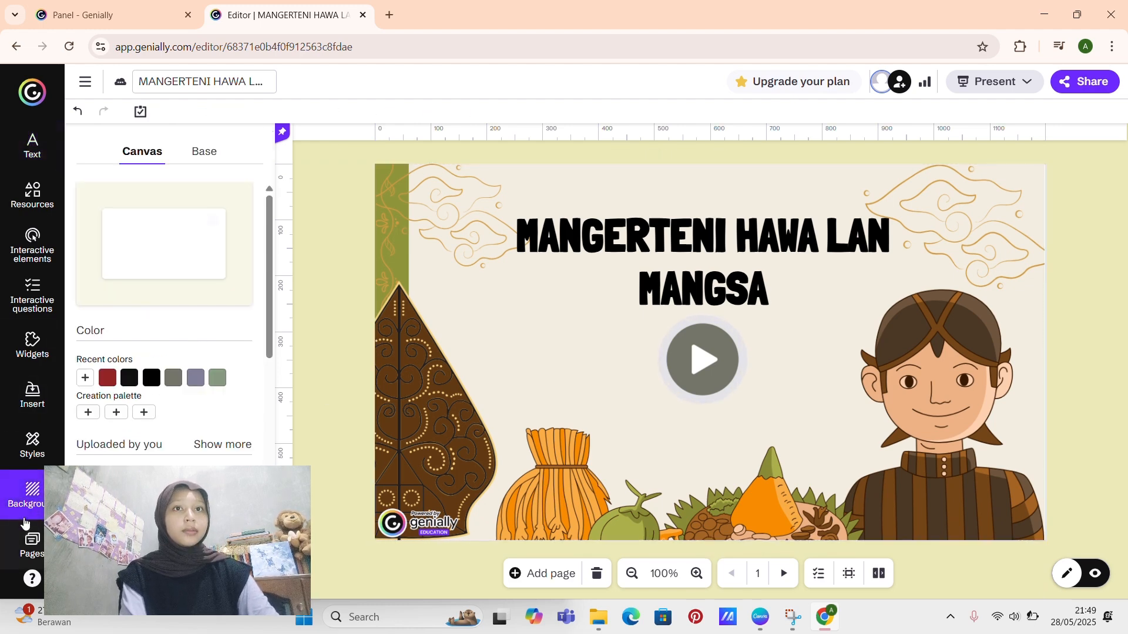
click(31, 552)
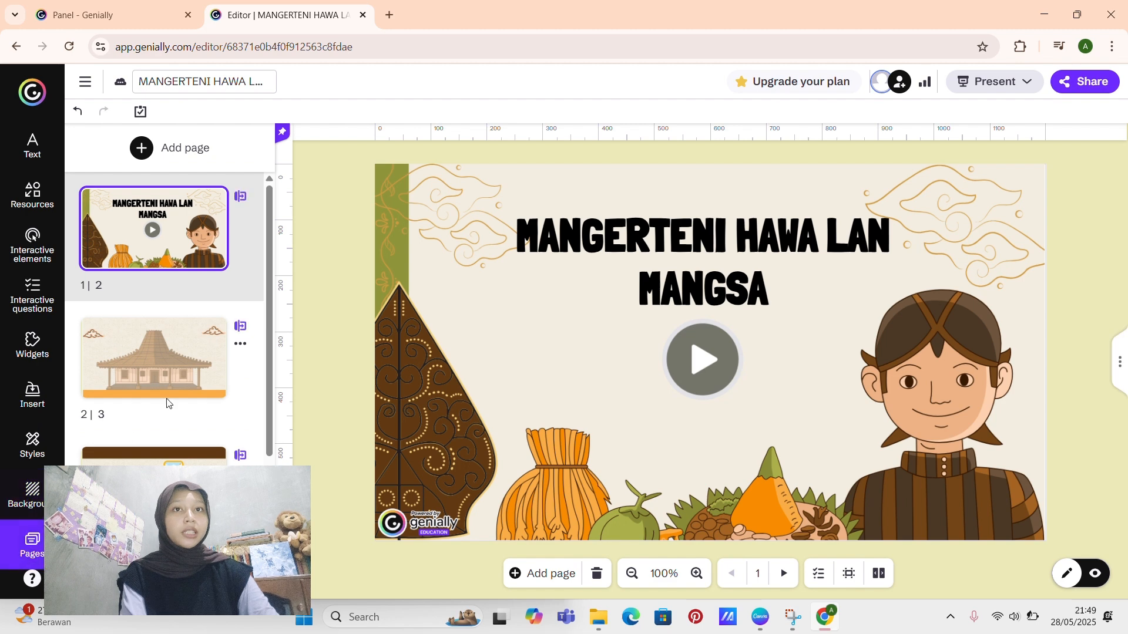
click(163, 370)
click(456, 276)
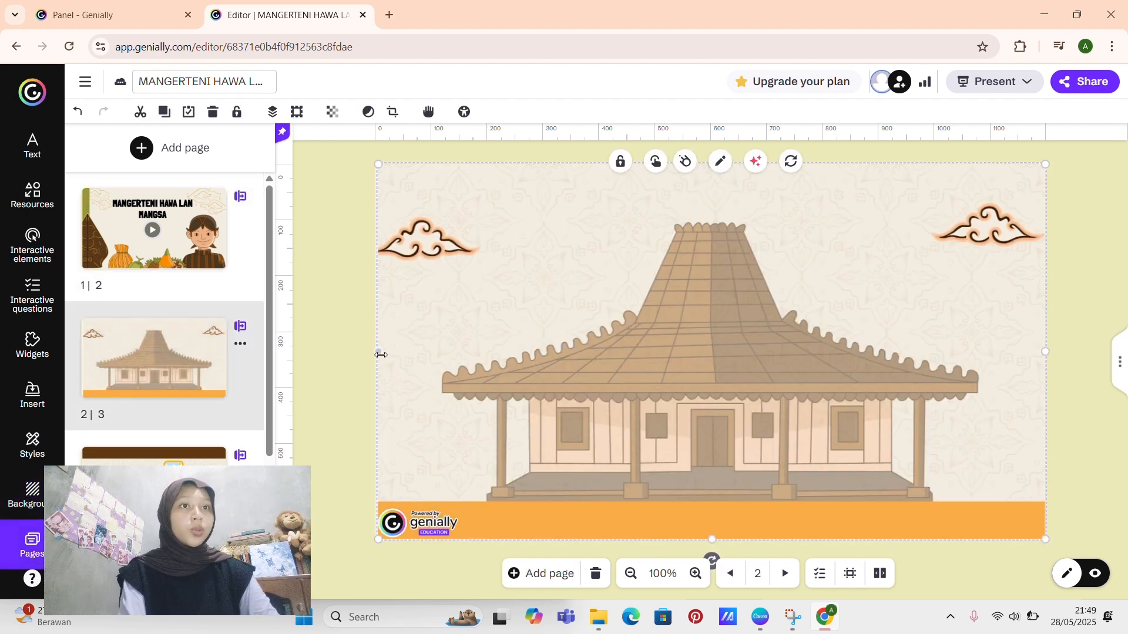
drag(381, 355, 376, 354)
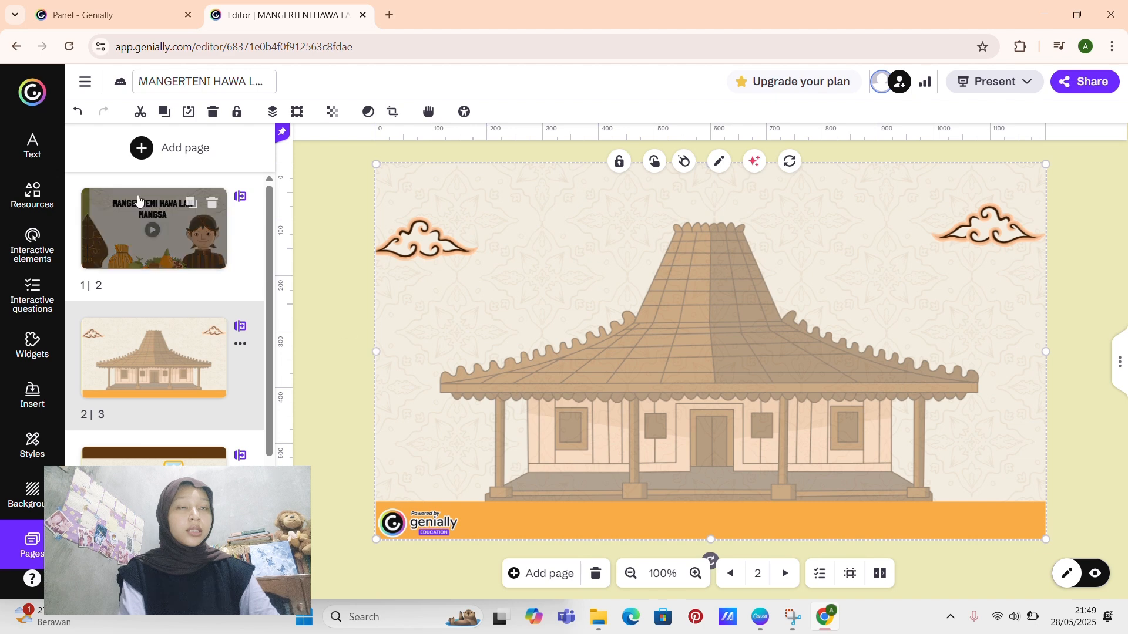
Step: Browse the ready-made buttons among the interactive elements for one to use on page 2
click(32, 189)
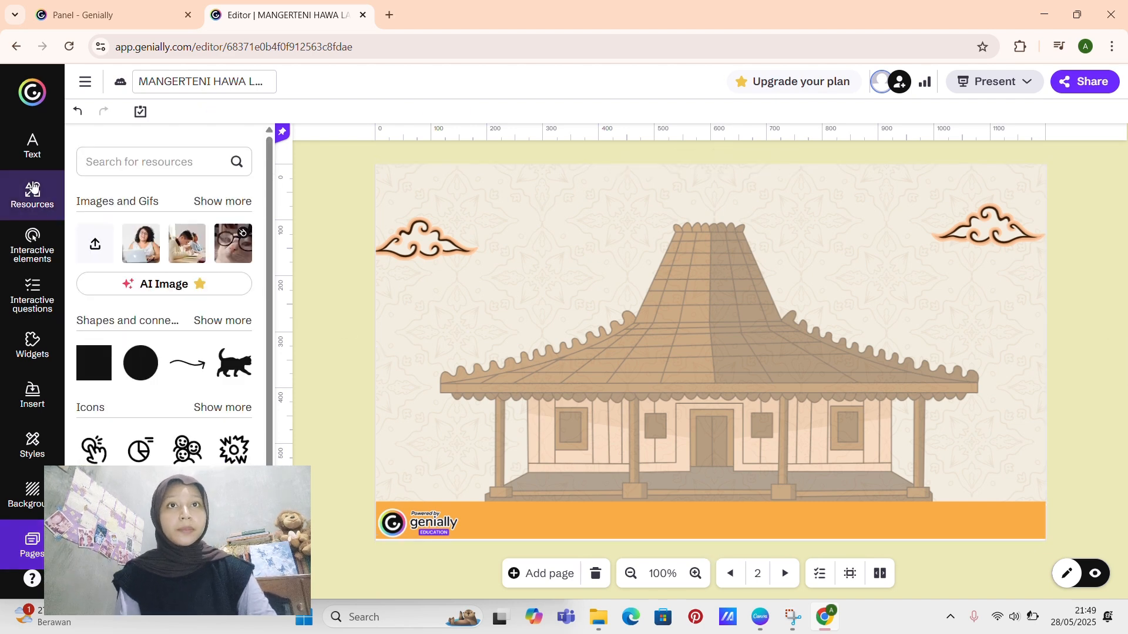
click(41, 250)
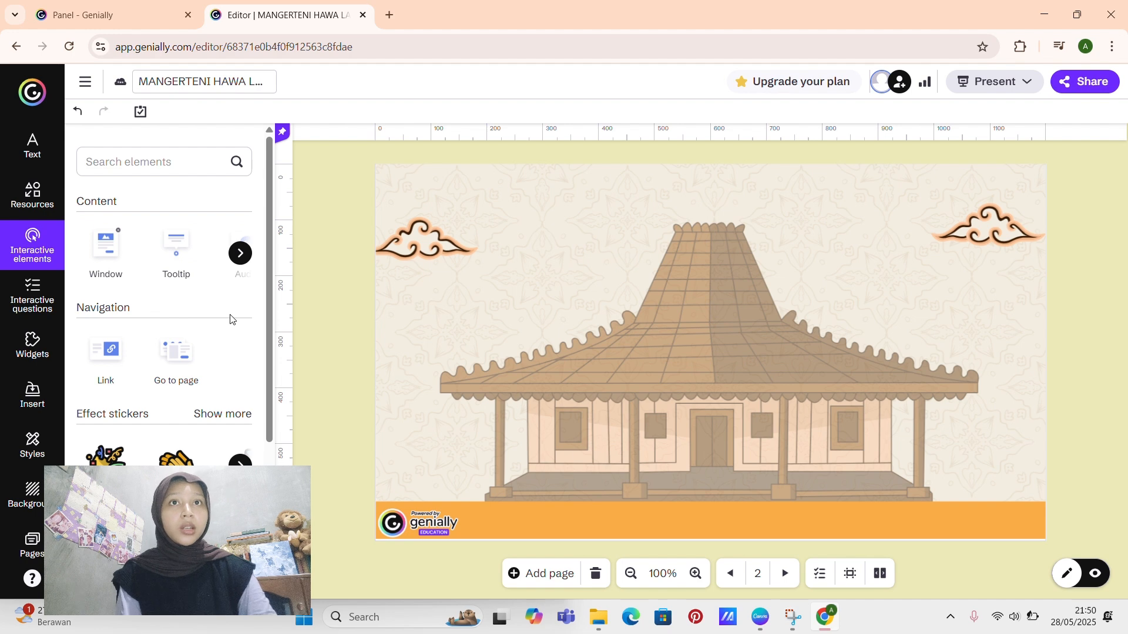
scroll(215, 418, down, 3)
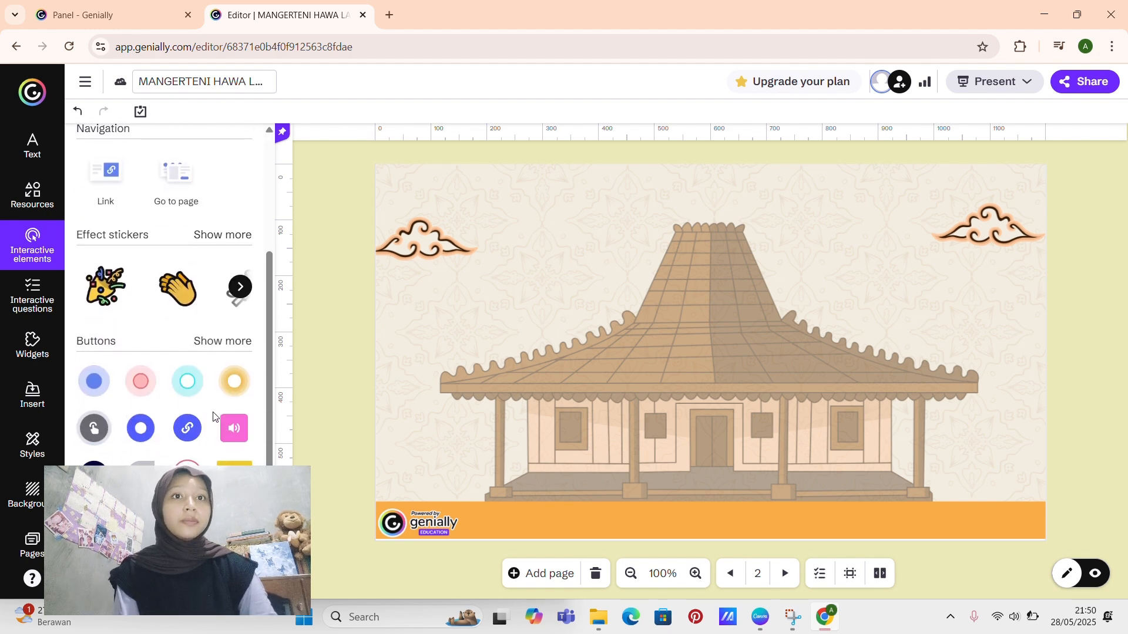
scroll(213, 413, down, 1)
click(225, 296)
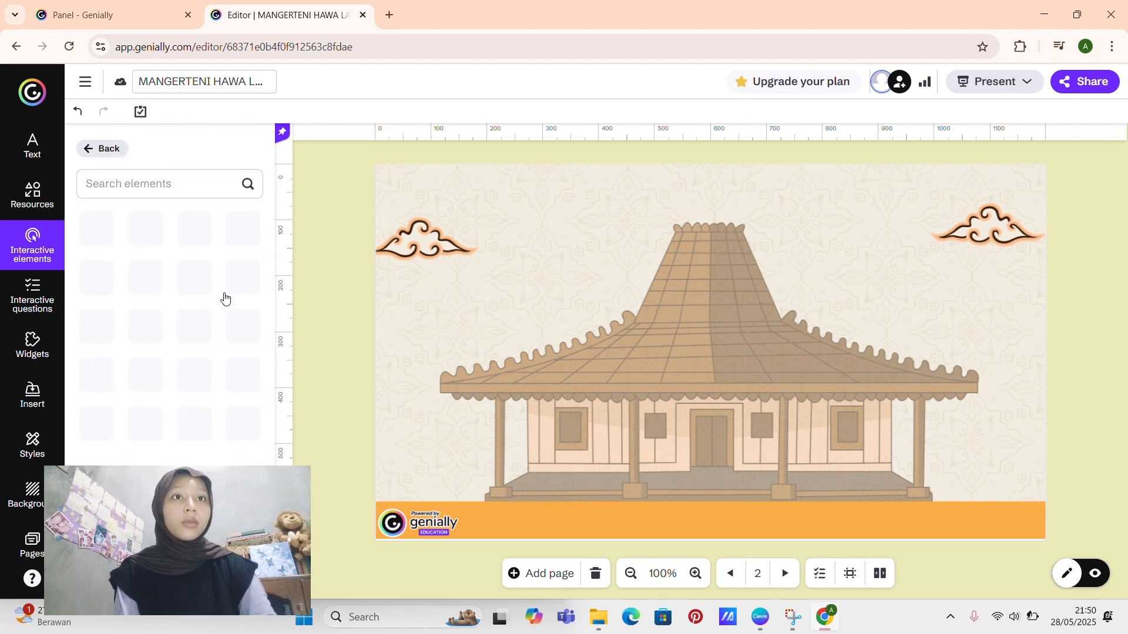
scroll(235, 362, down, 2)
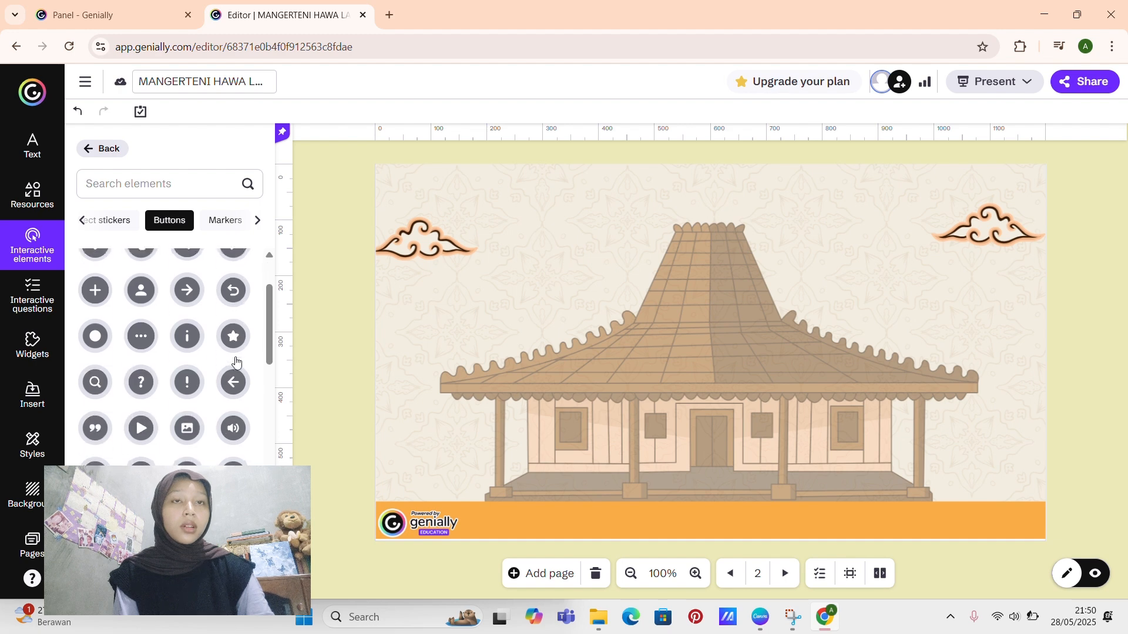
scroll(235, 361, down, 3)
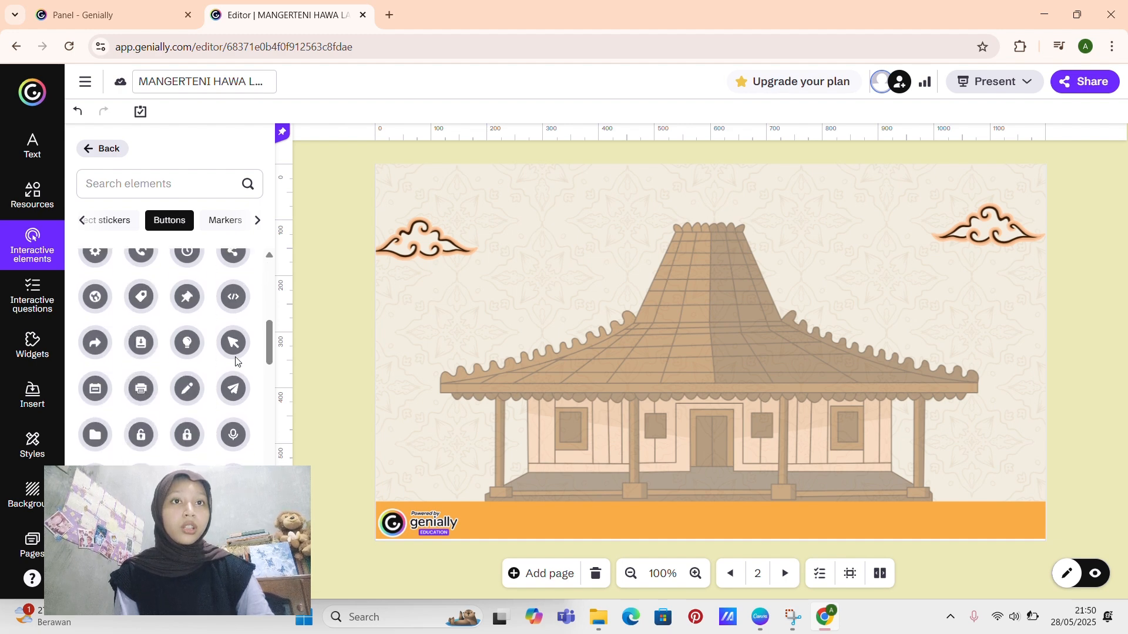
scroll(235, 361, down, 5)
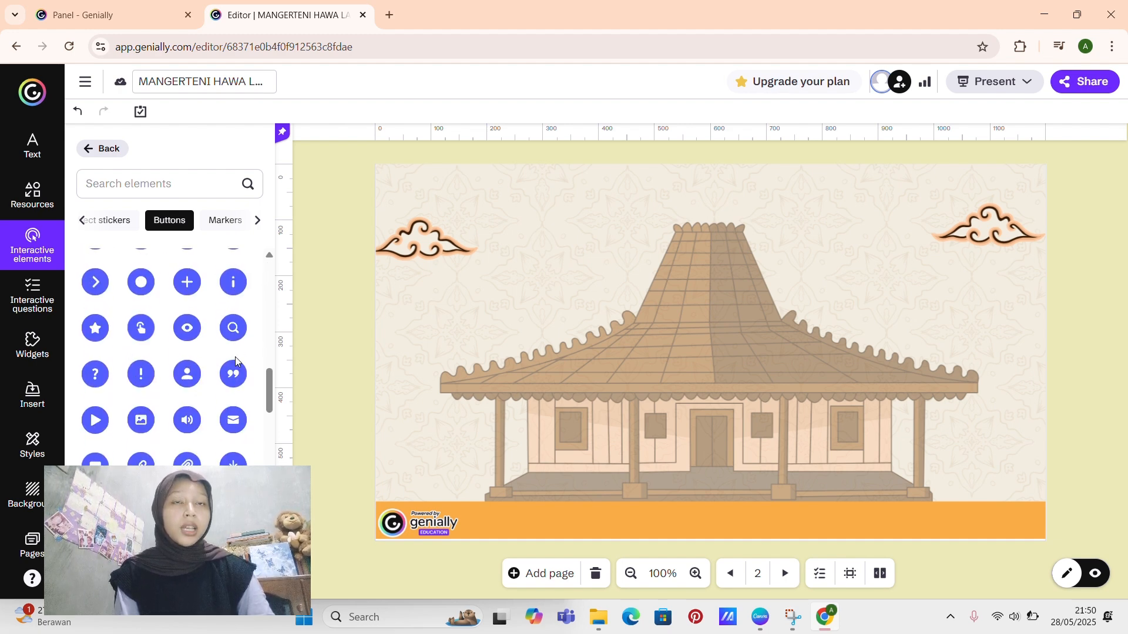
scroll(235, 361, down, 5)
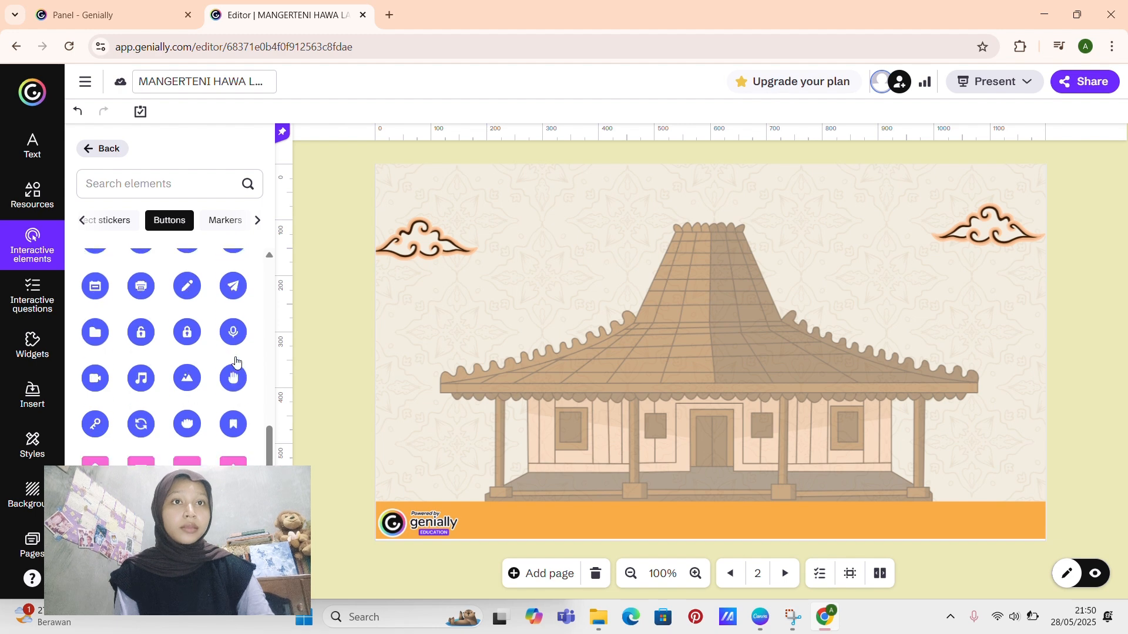
scroll(236, 361, down, 5)
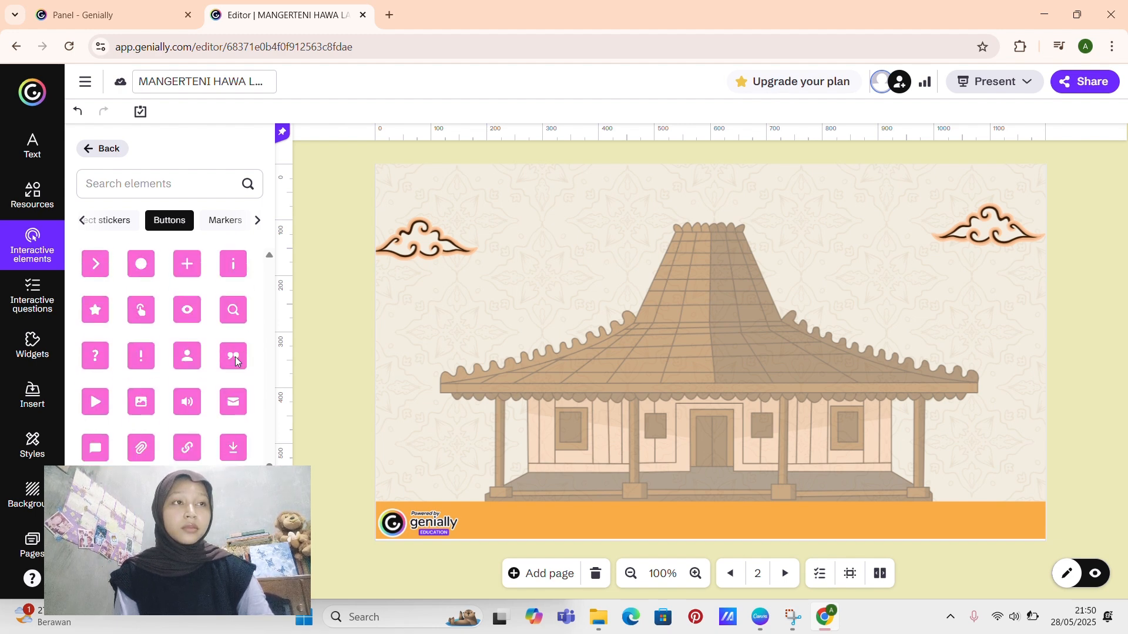
scroll(236, 362, down, 2)
Step: Add a black square shape to page 2 and resize it into a small wide rectangle over the left part of the joglo's roof
click(36, 191)
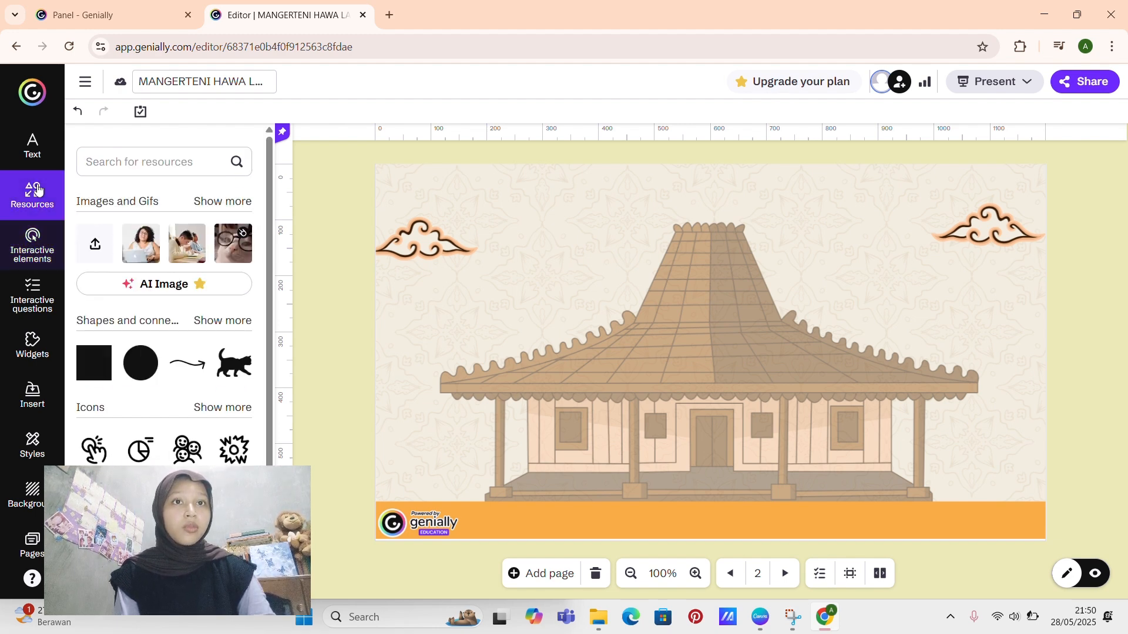
click(90, 365)
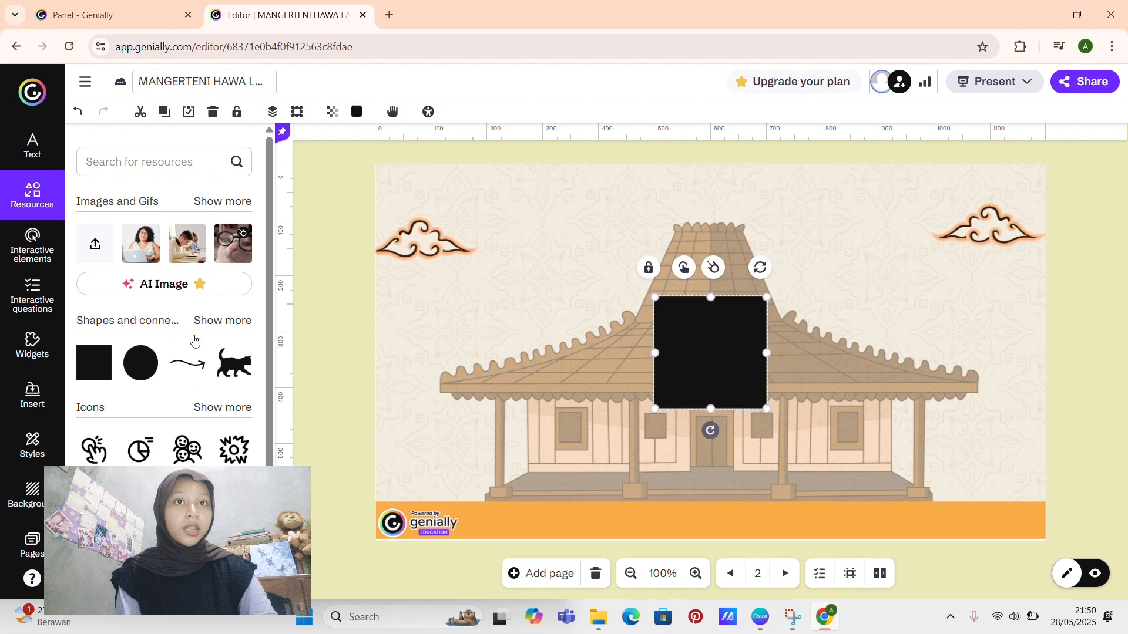
drag(655, 353, 503, 353)
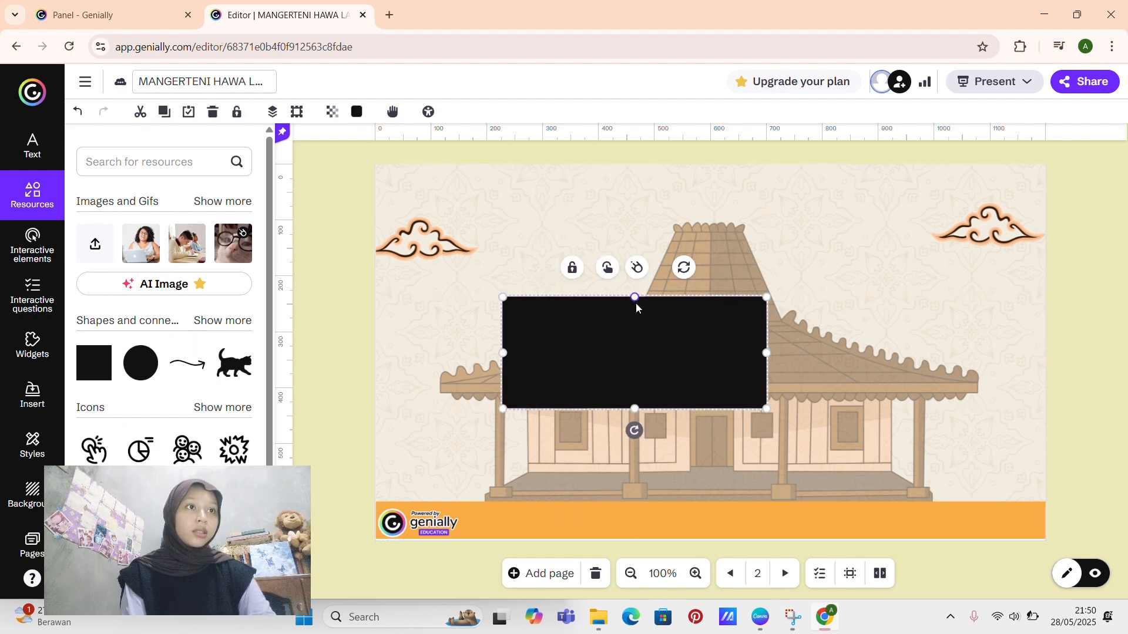
drag(636, 304, 636, 348)
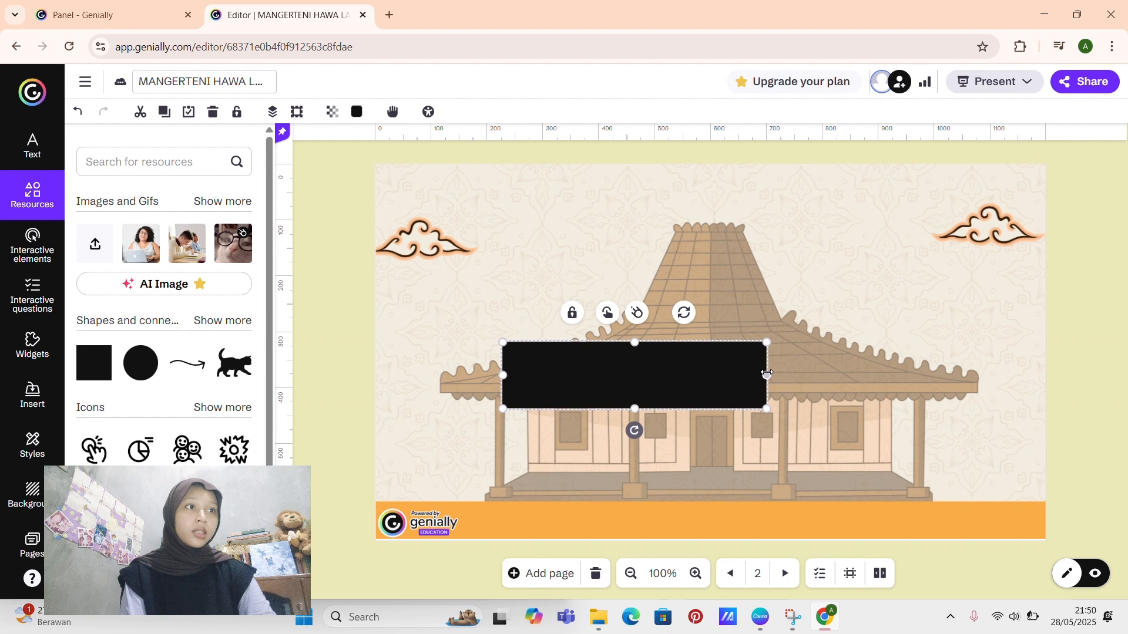
drag(767, 374, 648, 376)
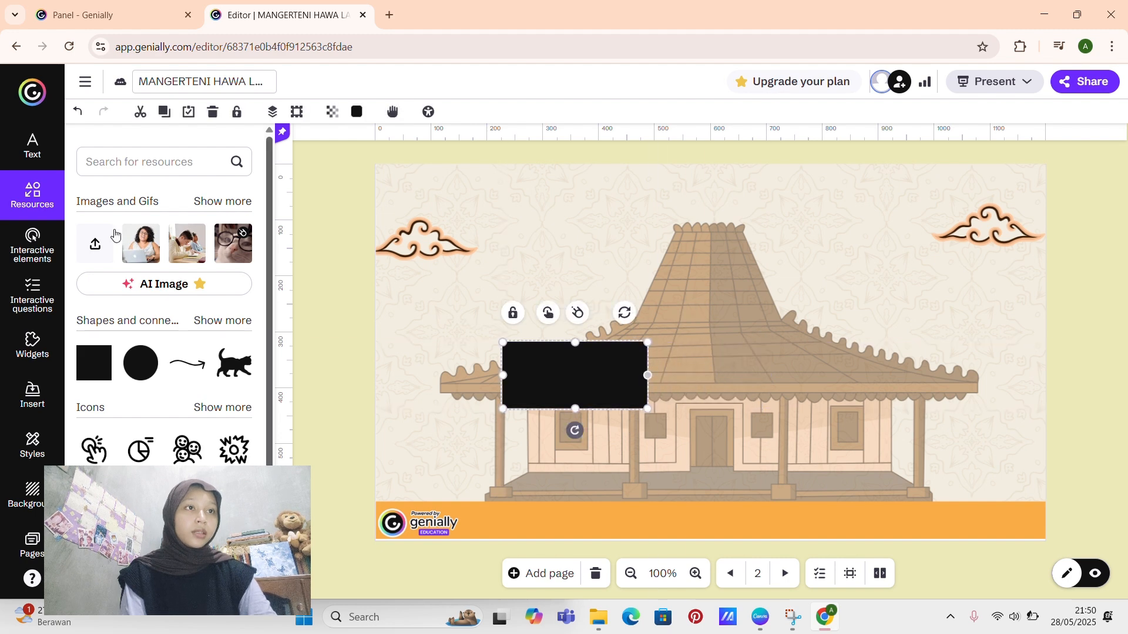
Step: Add a Title 2 text to page 2 and replace its placeholder with GAMES
click(30, 148)
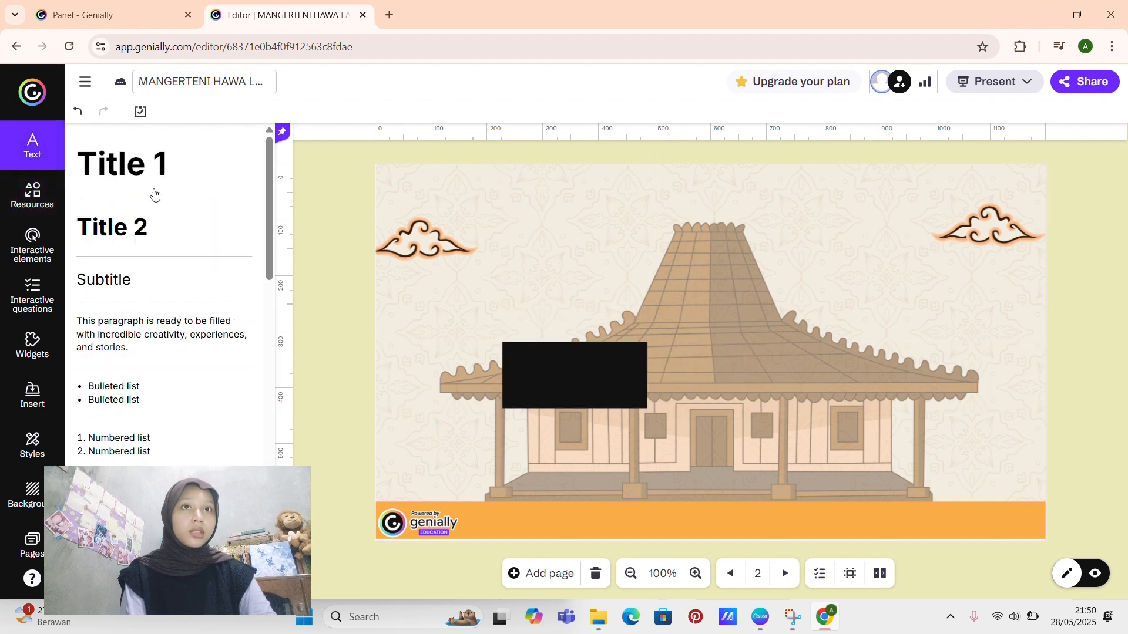
click(146, 236)
key(BackSpace)
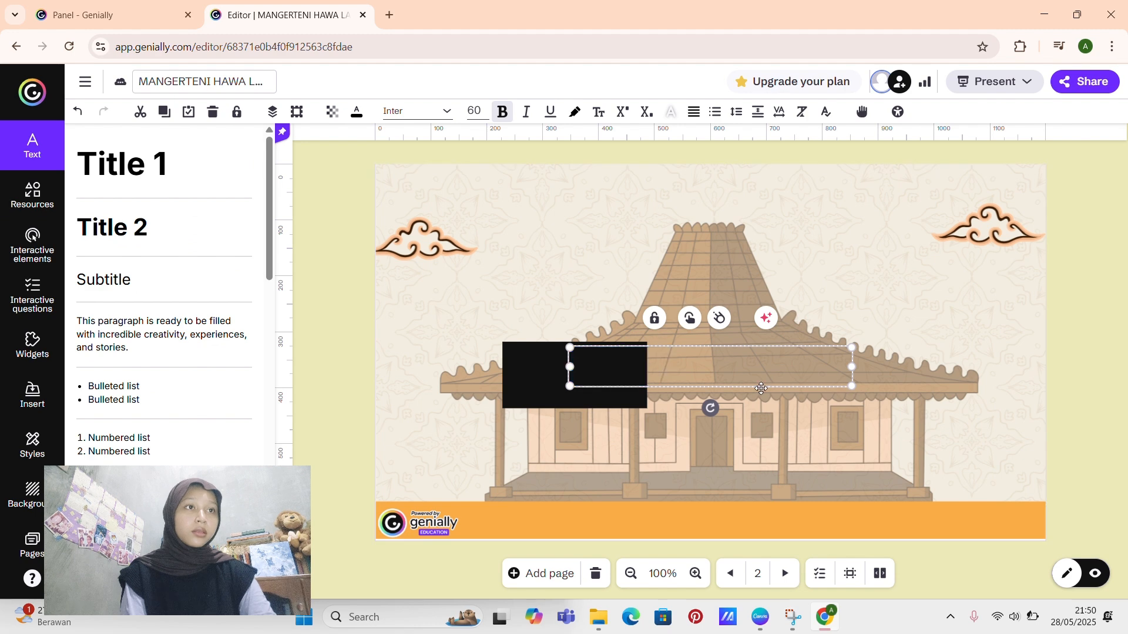
text(GAMES)
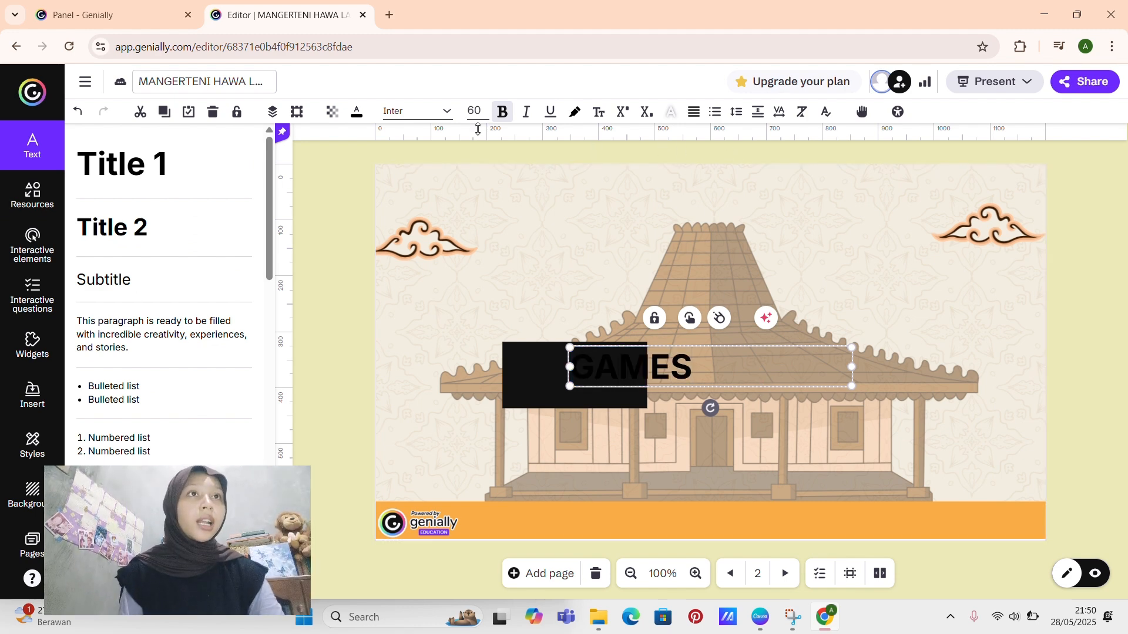
Step: Colour the GAMES text grey-green (#879980) and place it on the black rectangle
click(356, 120)
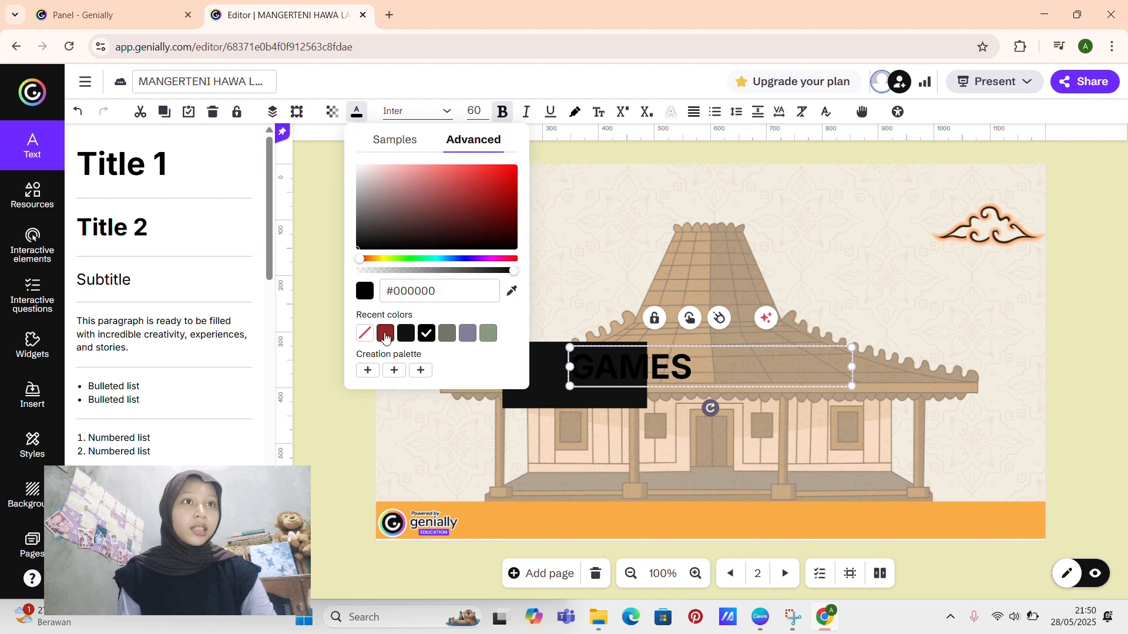
click(385, 335)
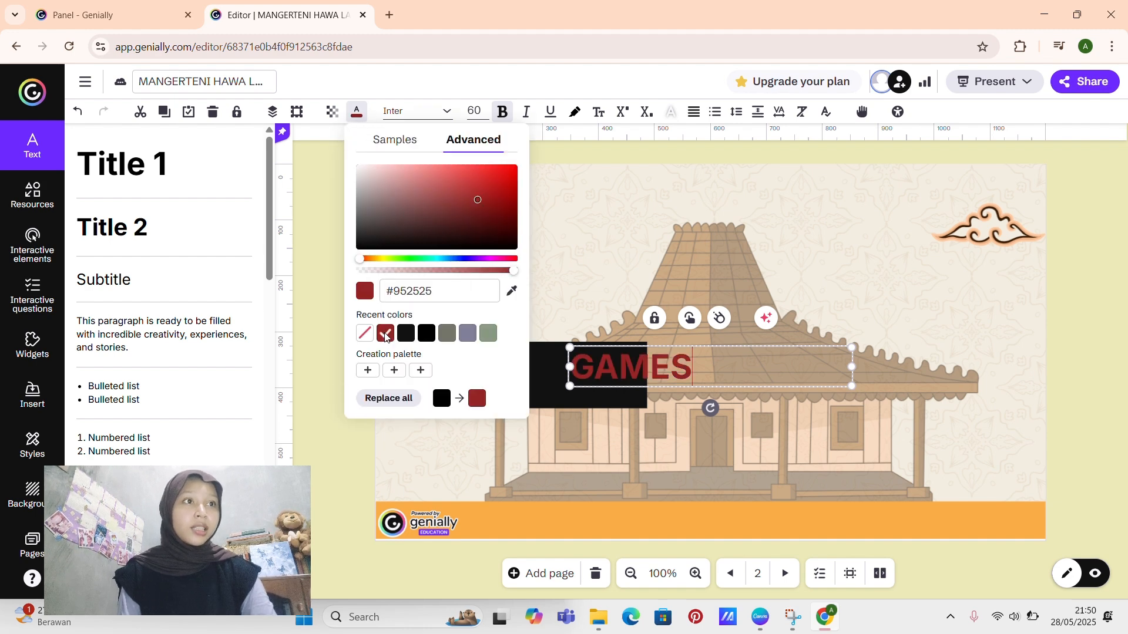
click(489, 334)
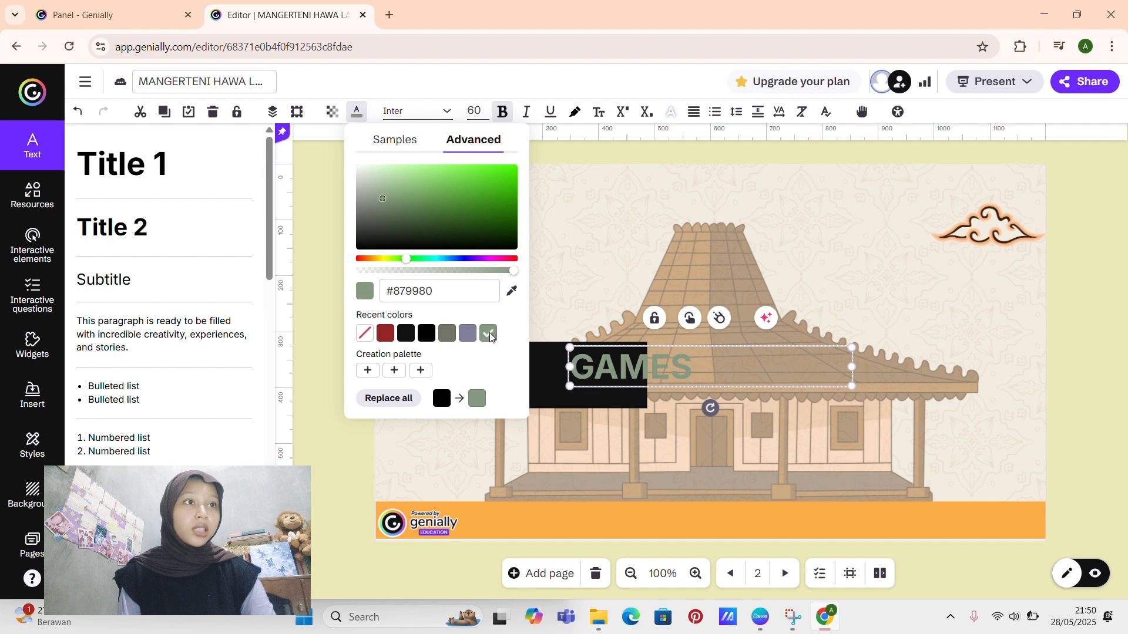
click(913, 227)
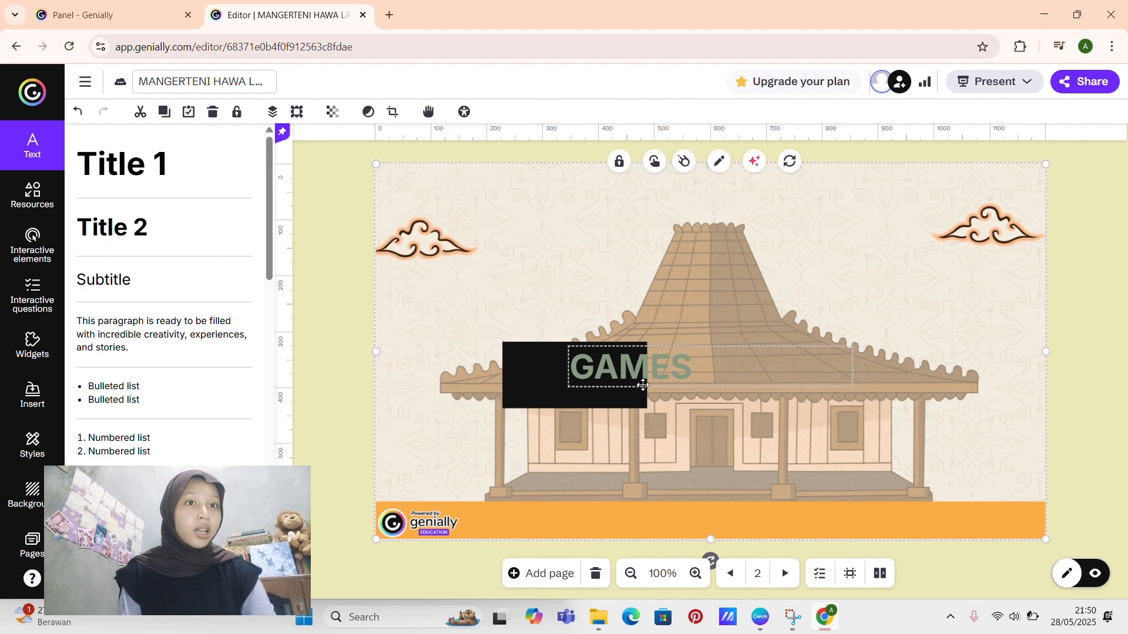
drag(643, 385, 597, 392)
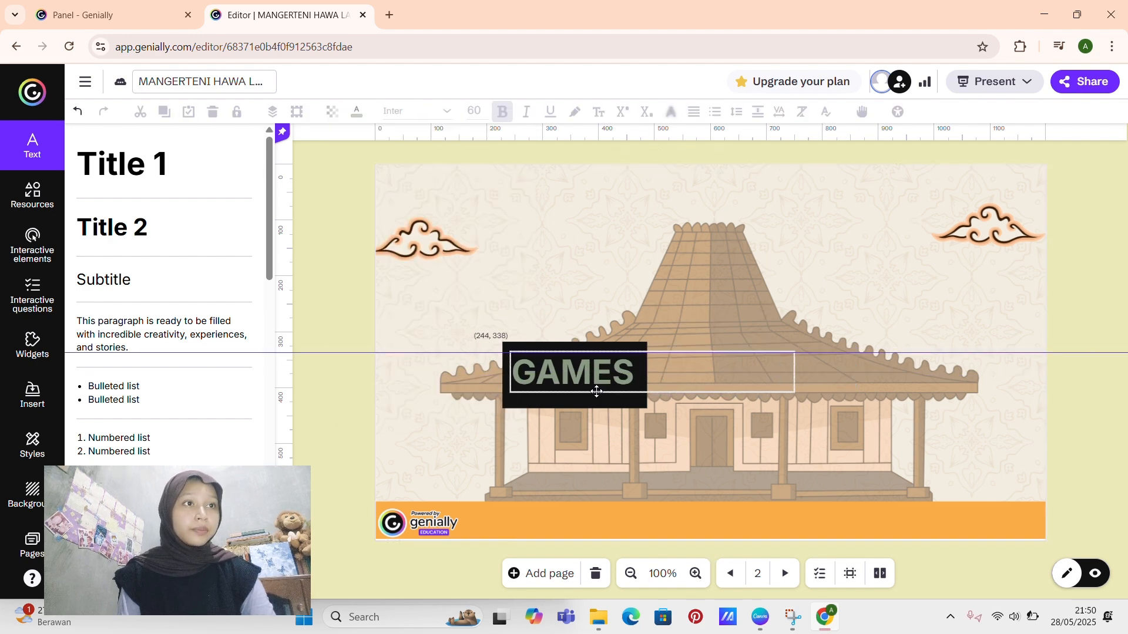
click(326, 248)
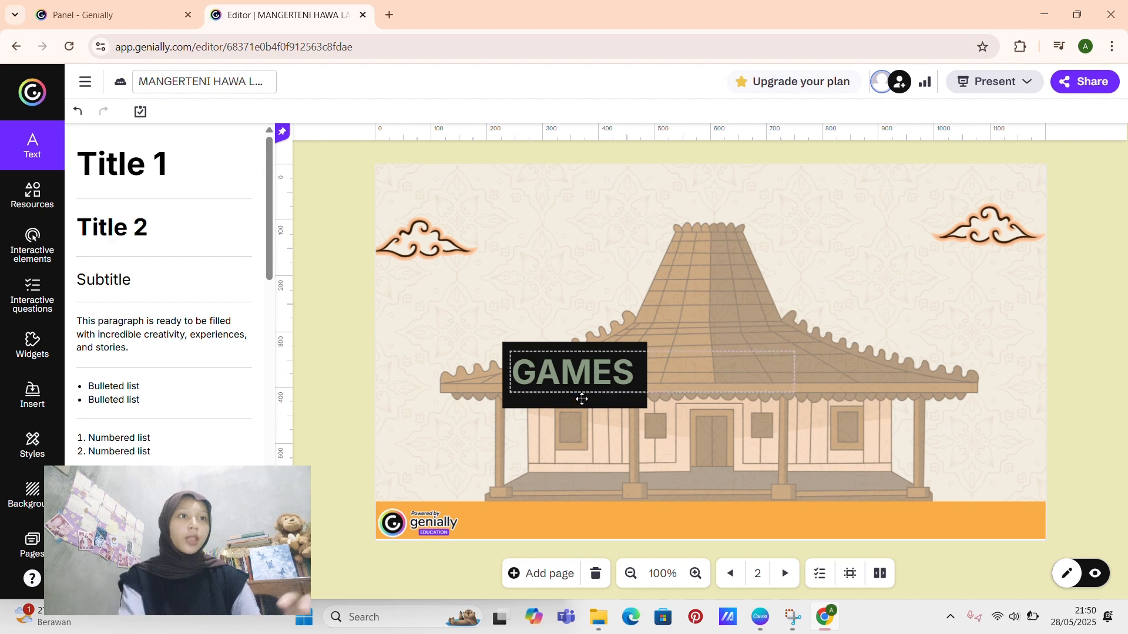
Step: Group the black rectangle with the GAMES text and move the group up and right, closer to the middle of the roof
click(639, 401)
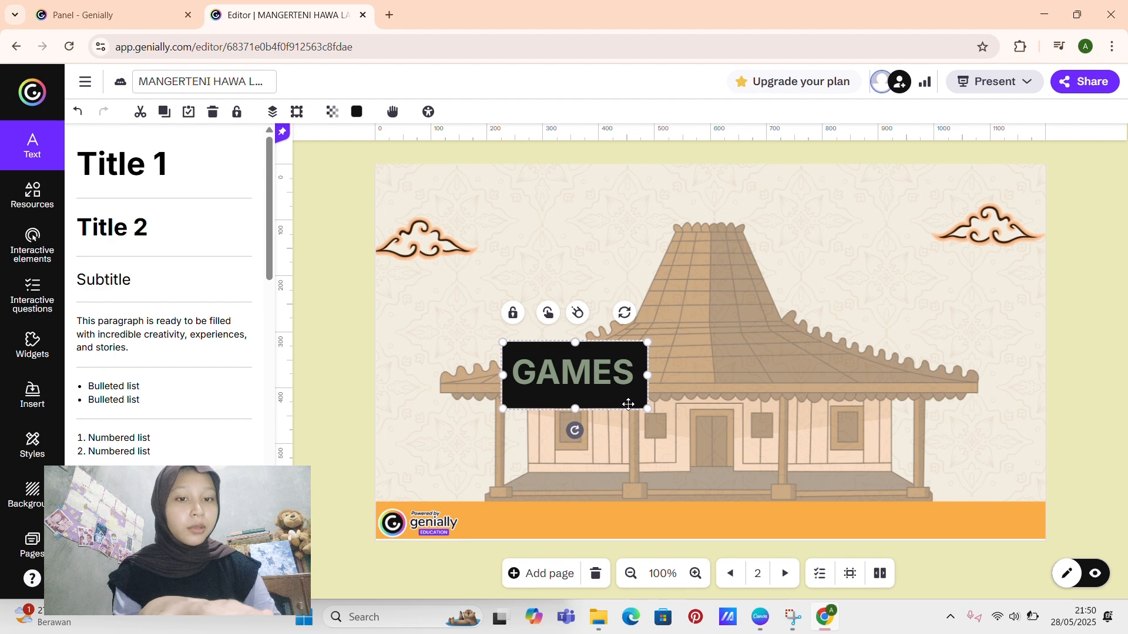
shift+click(604, 382)
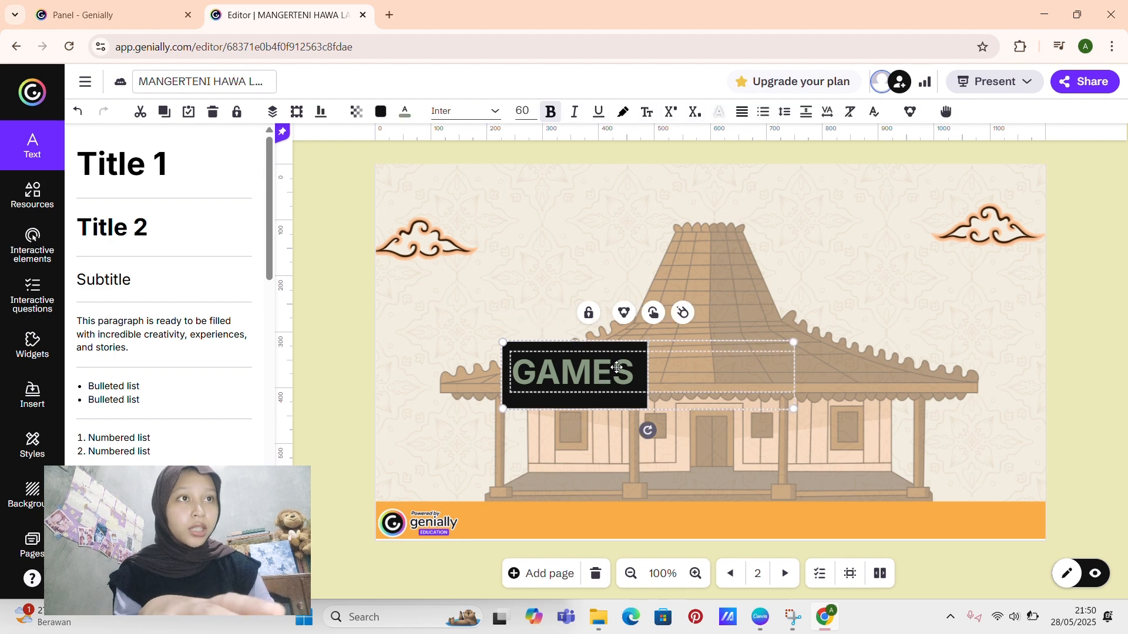
click(624, 313)
click(428, 297)
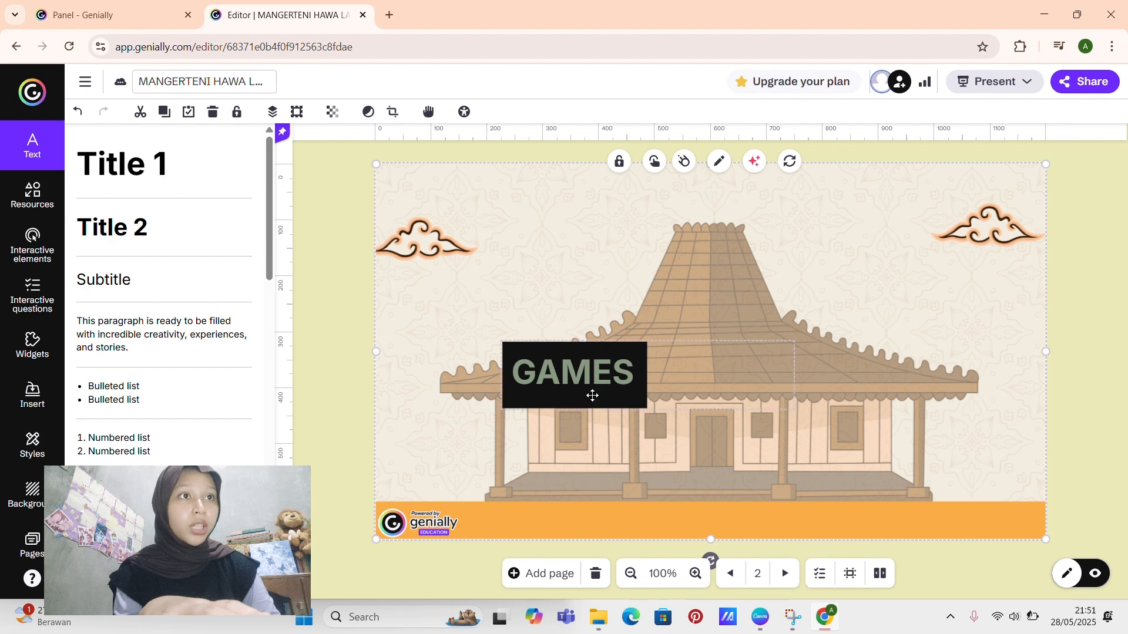
drag(580, 383, 640, 348)
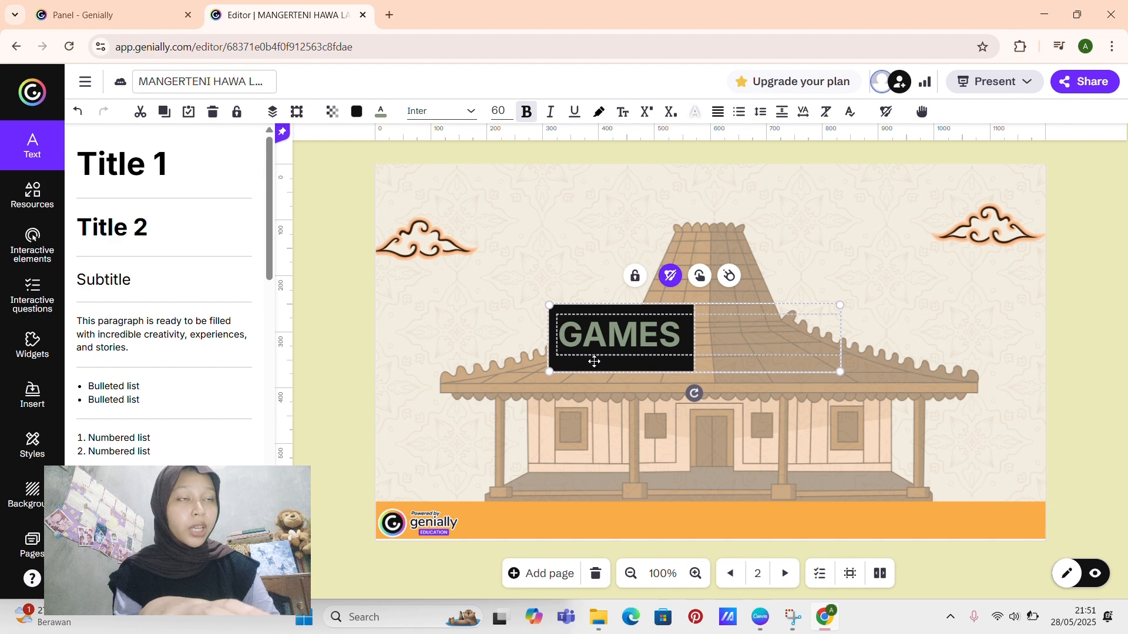
click(445, 376)
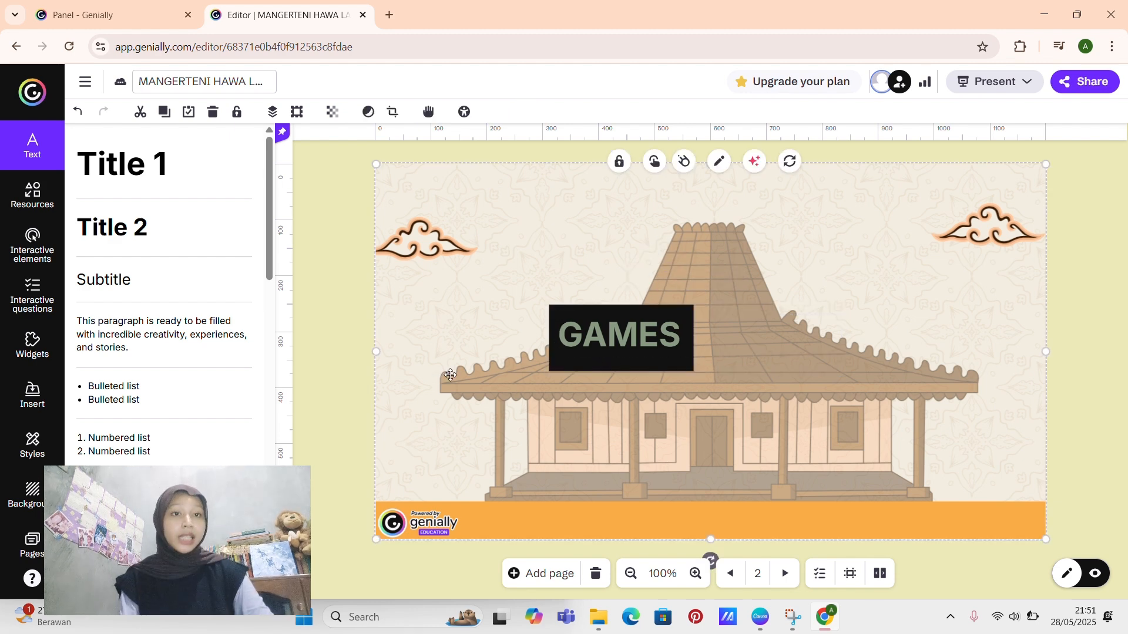
click(611, 366)
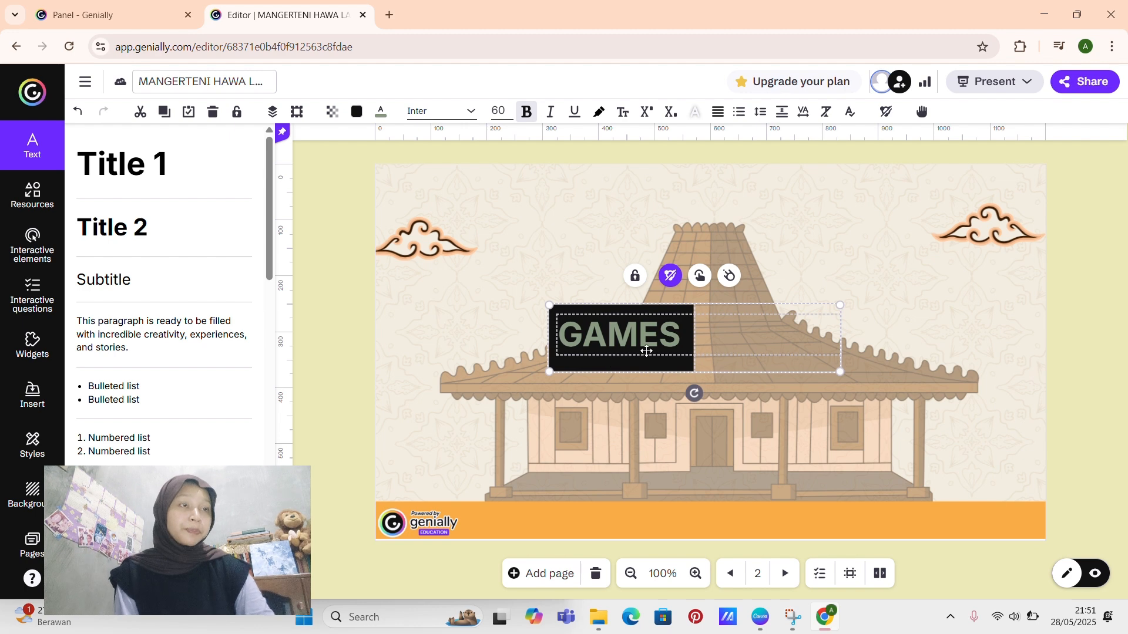
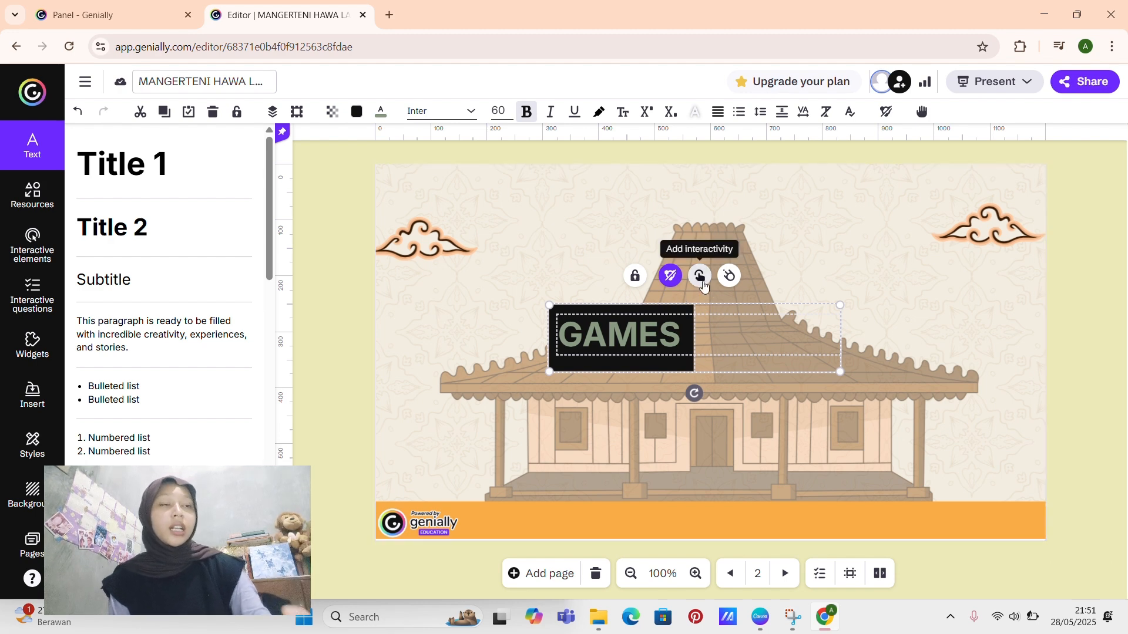
Step: Link the grouped GAMES button on page 2 to page 4, the Snakes and ladders board
click(700, 276)
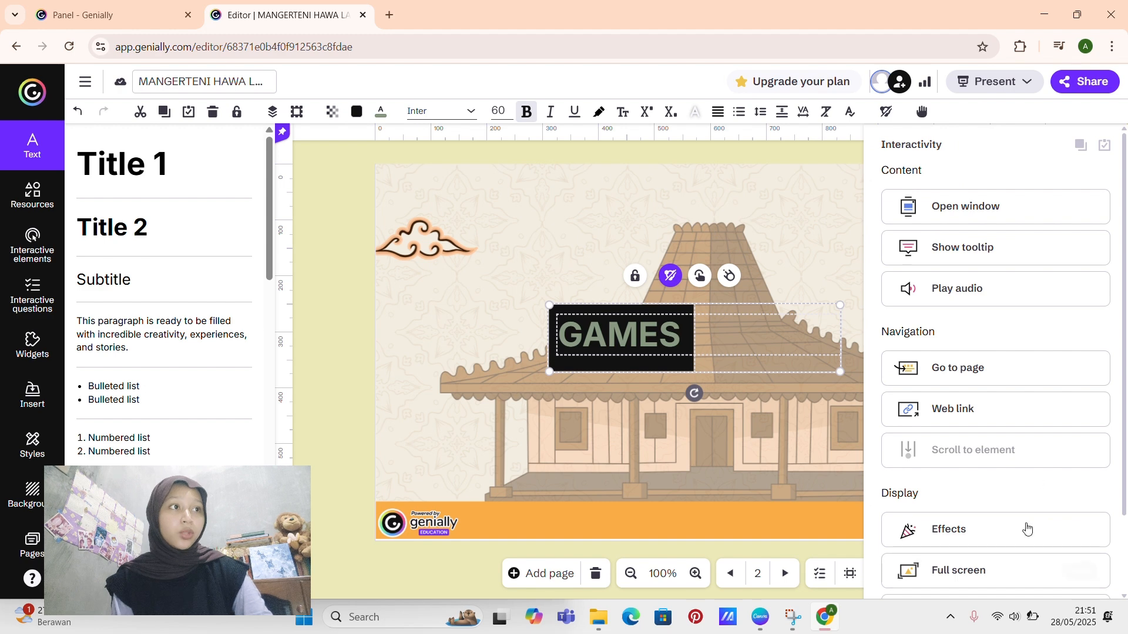
click(974, 372)
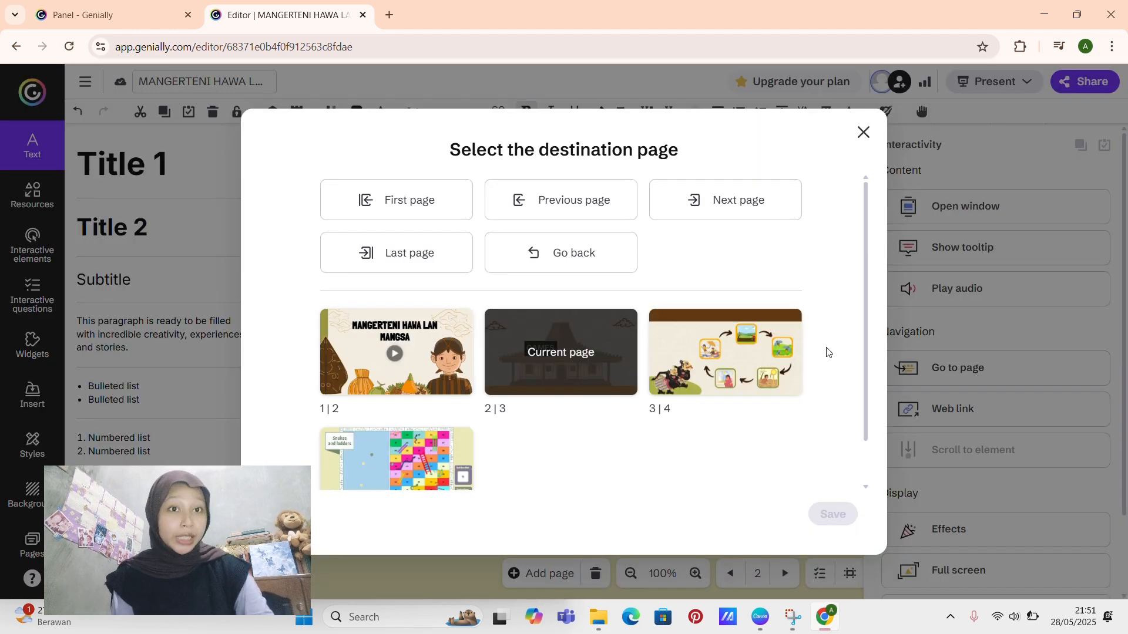
scroll(587, 467, down, 2)
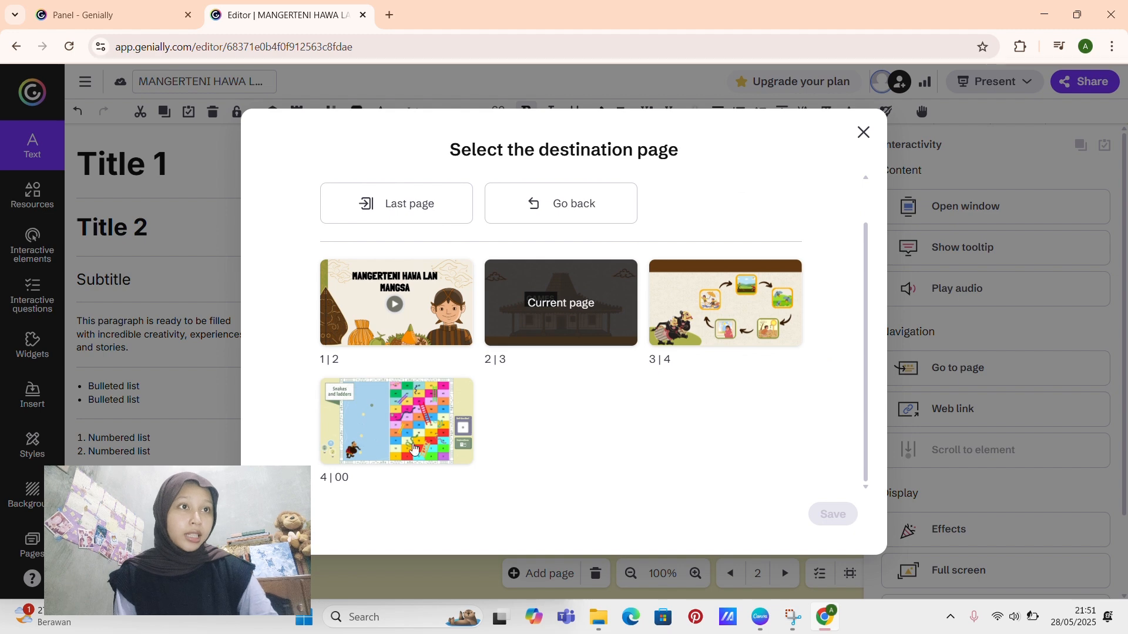
click(373, 435)
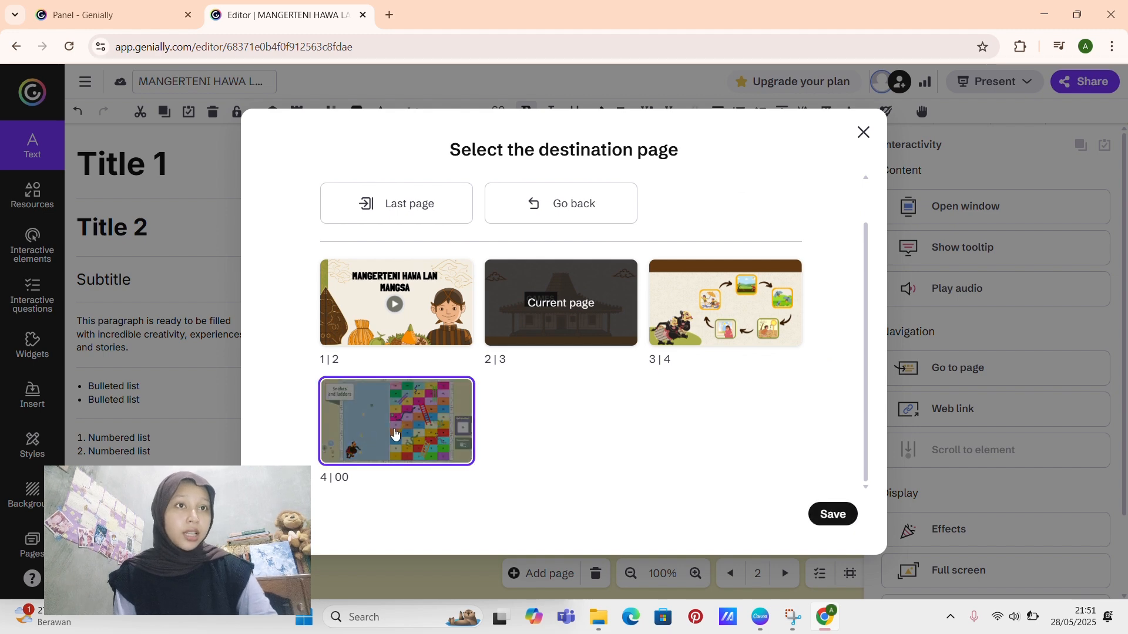
click(831, 514)
click(337, 375)
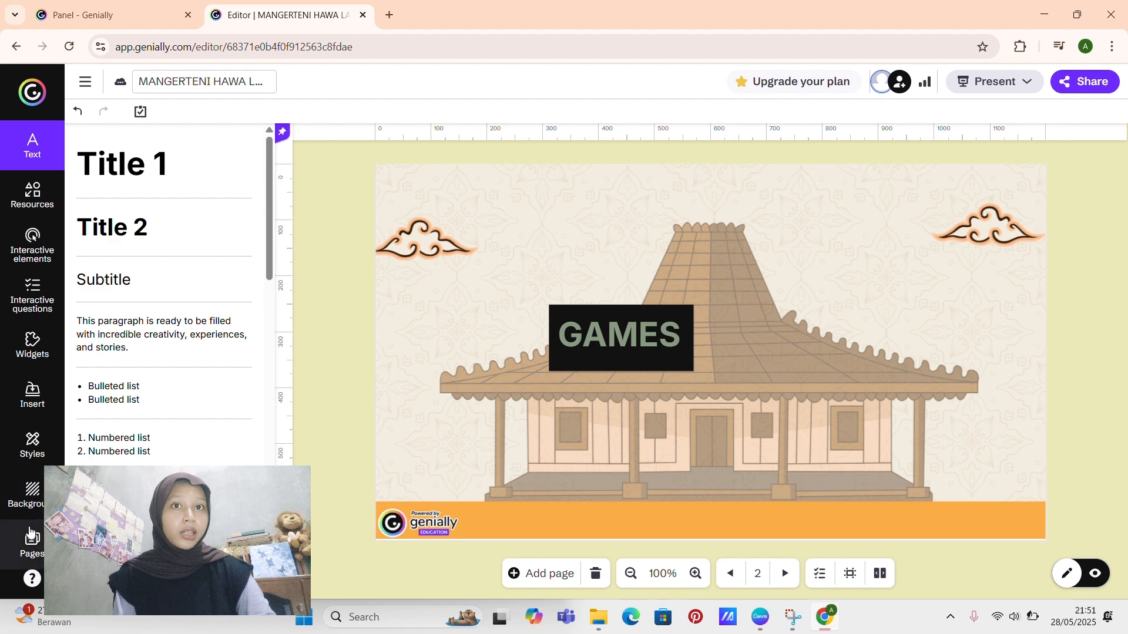
Step: Add a Title 1 text reading "Maceme mangsa" to page 3, the one with the picture cycle
click(29, 535)
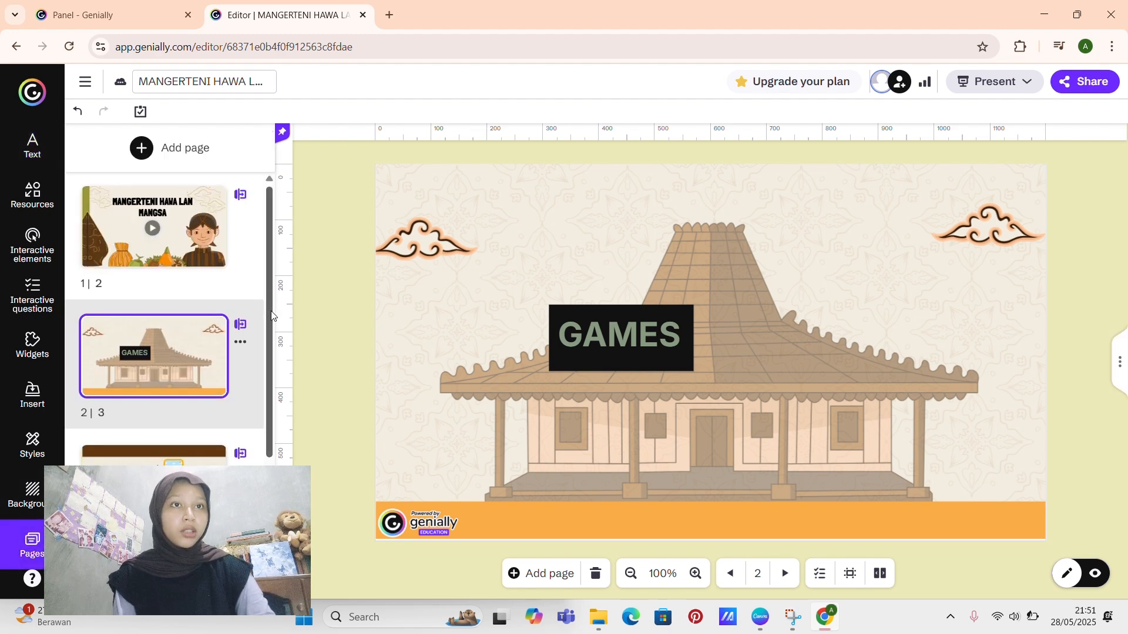
scroll(266, 437, down, 2)
click(200, 378)
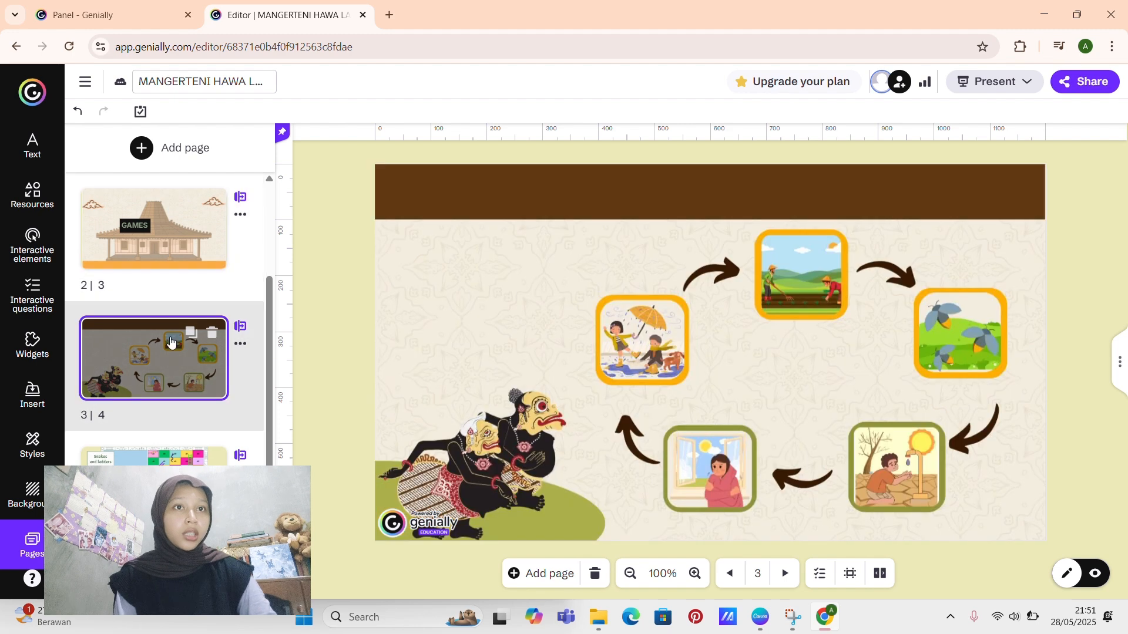
click(24, 145)
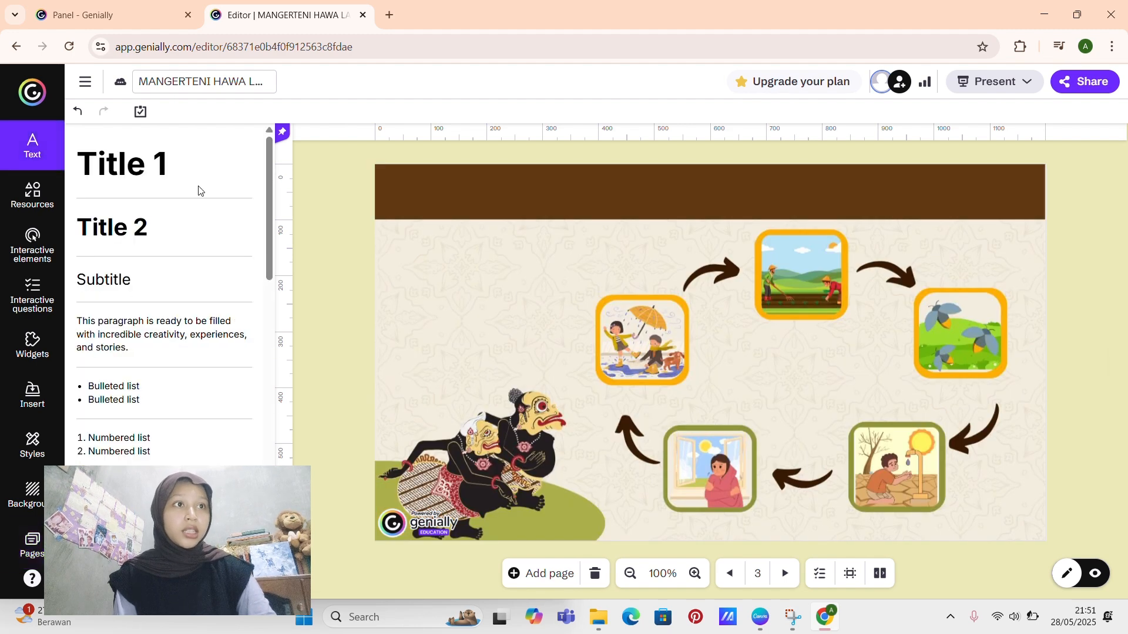
click(151, 174)
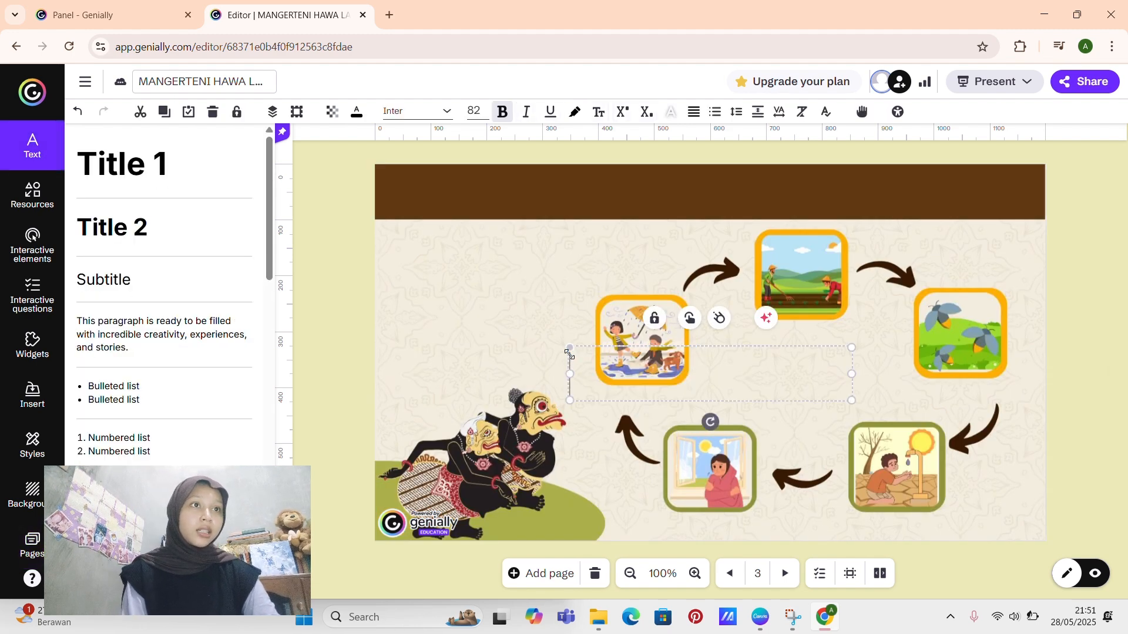
text(Mac)
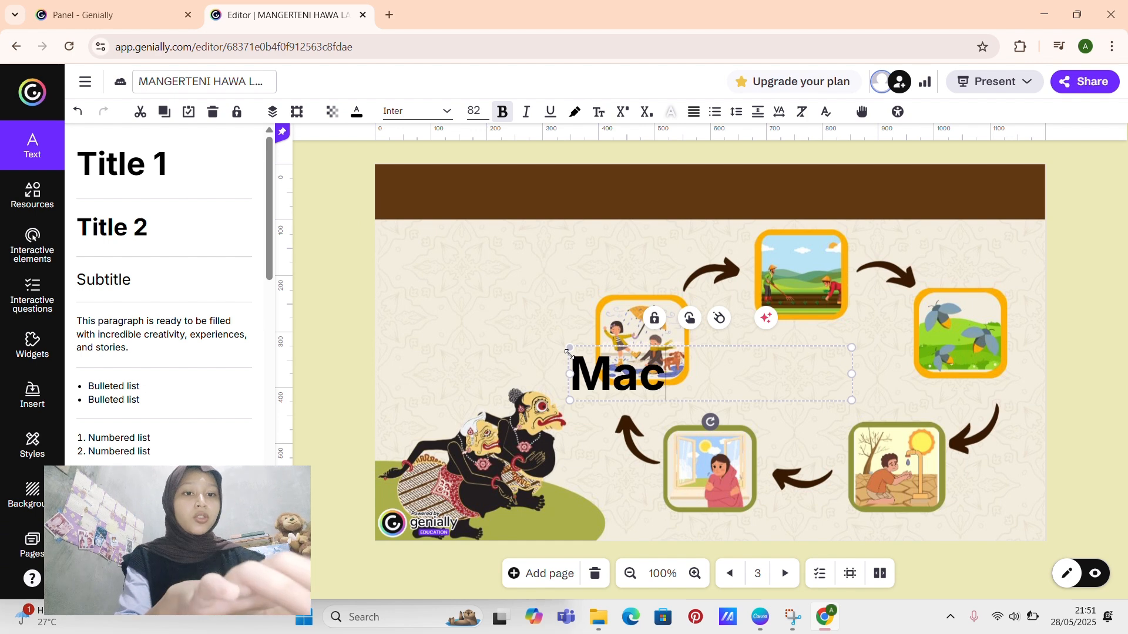
text(eme man)
text(gsa)
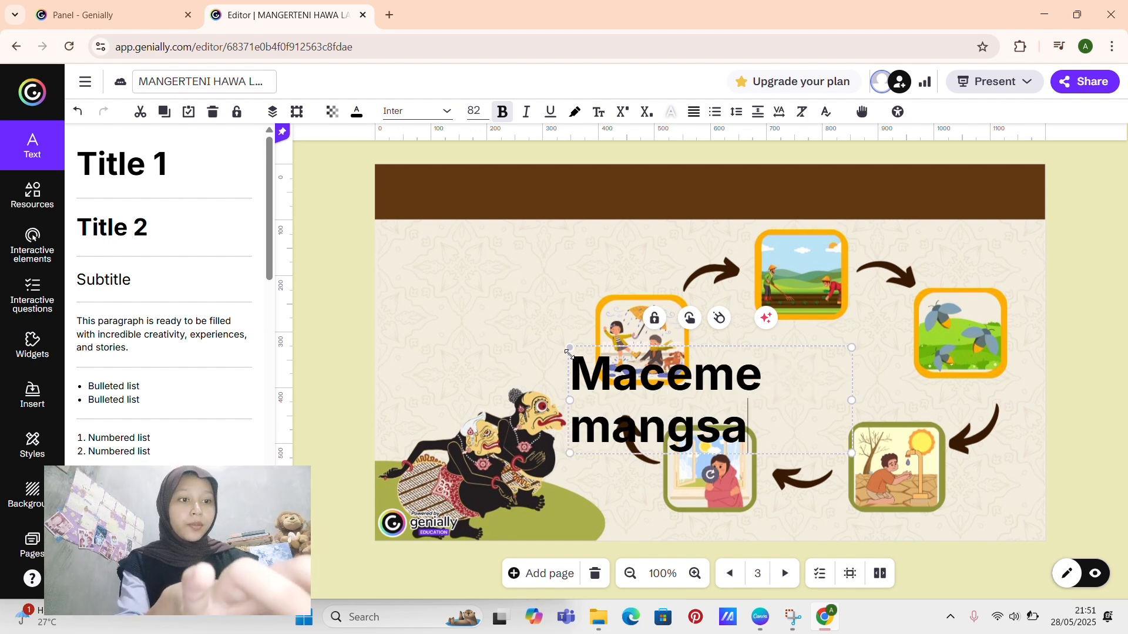
Step: Set the Maceme mangsa title's font to Londrina Solid and widen its text box so it fits on one line
click(414, 111)
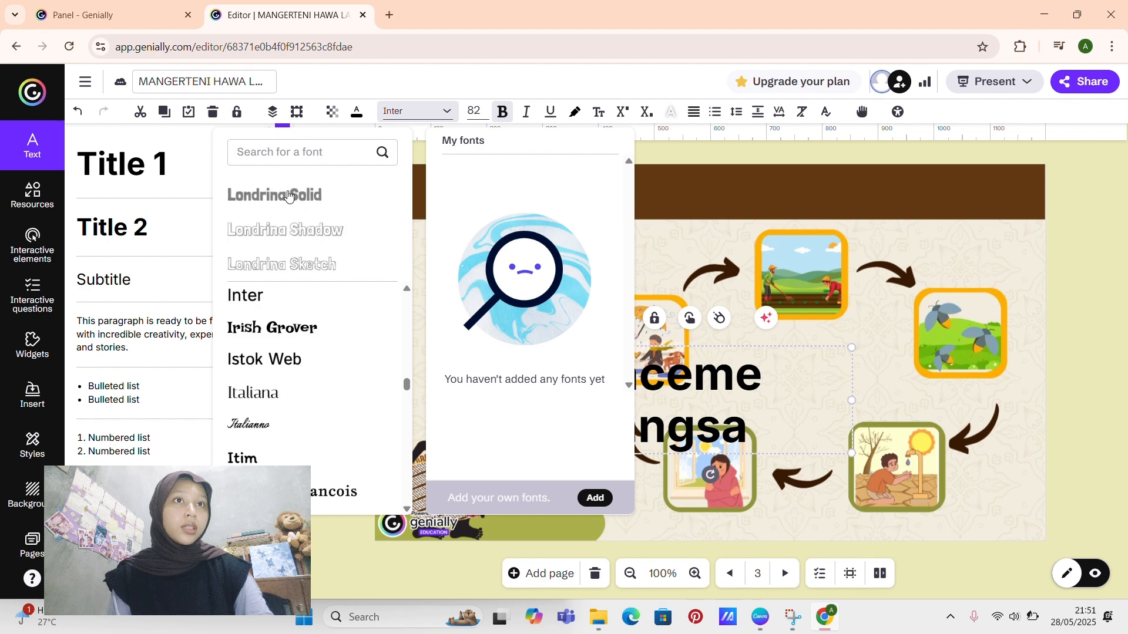
click(288, 196)
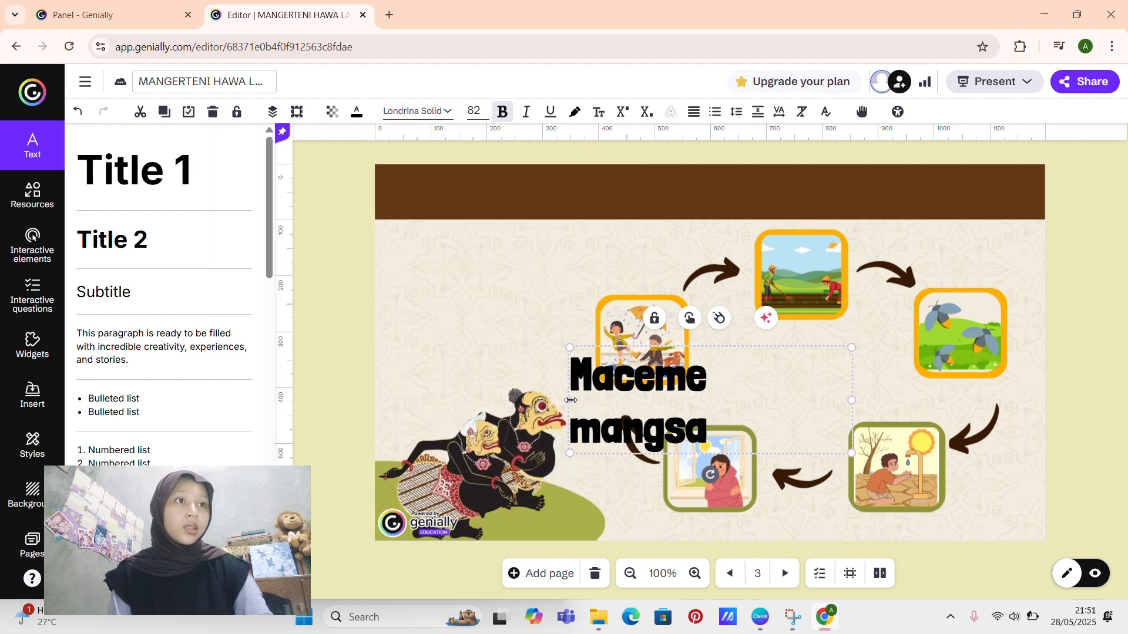
drag(571, 400, 453, 400)
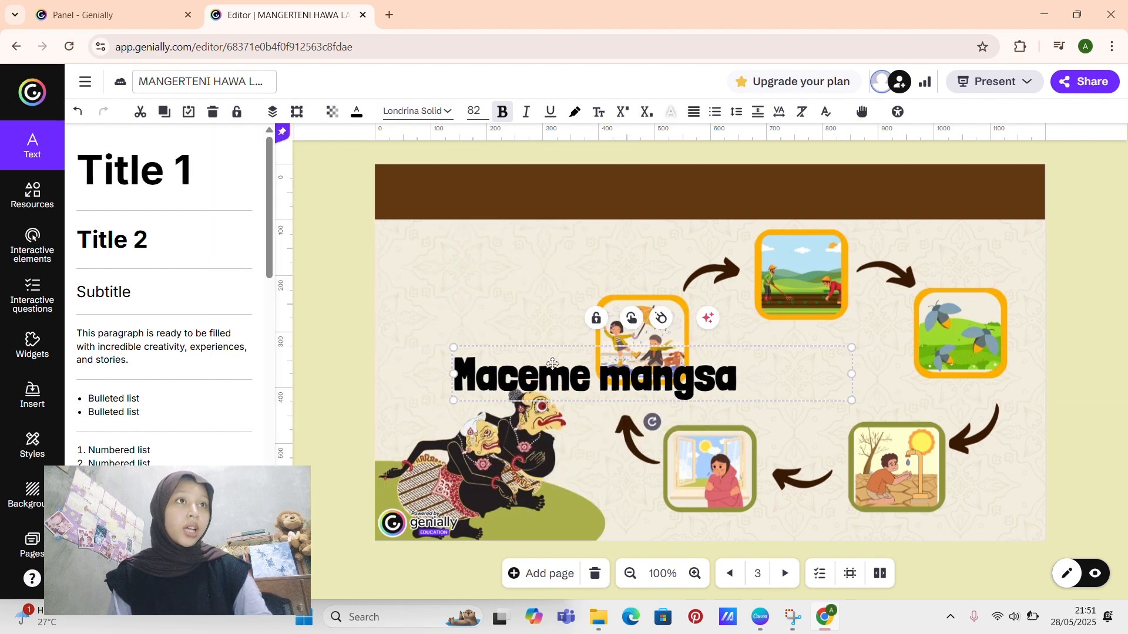
Step: Set the Maceme mangsa title's size to 55 px and place it below the brown band, above the wayang figures
drag(552, 363, 499, 242)
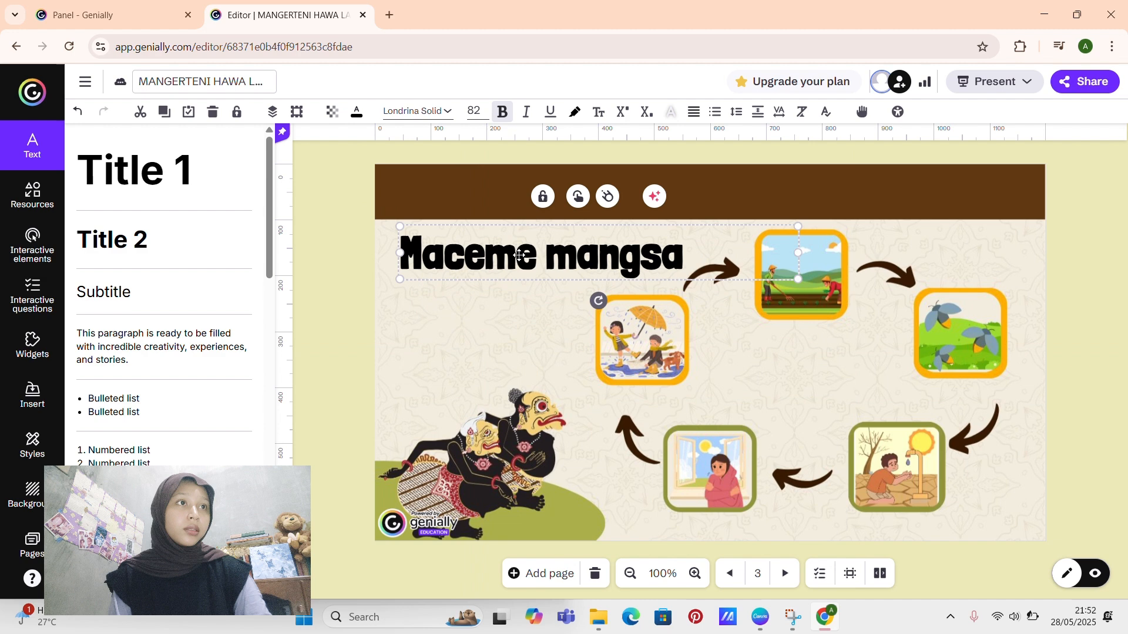
click(481, 110)
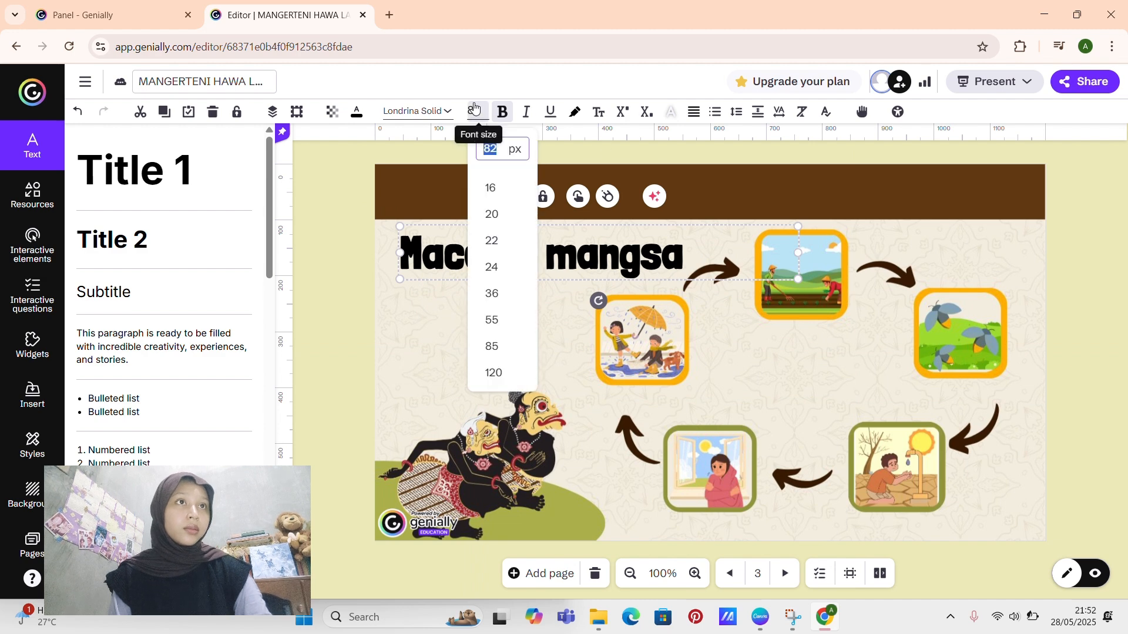
click(488, 320)
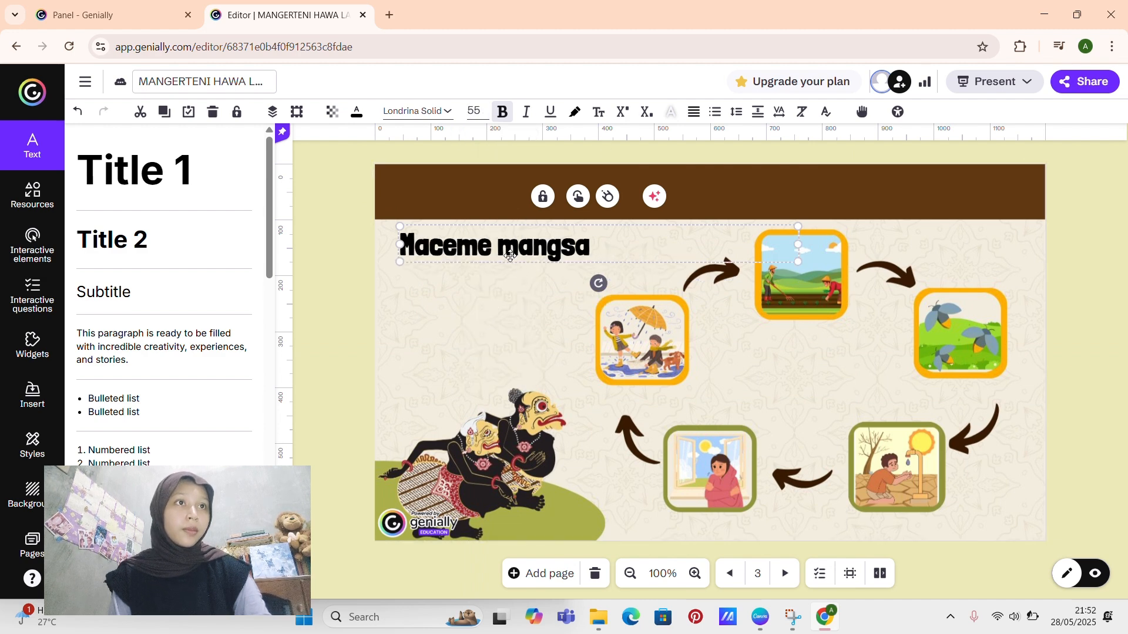
drag(510, 258, 506, 286)
click(325, 219)
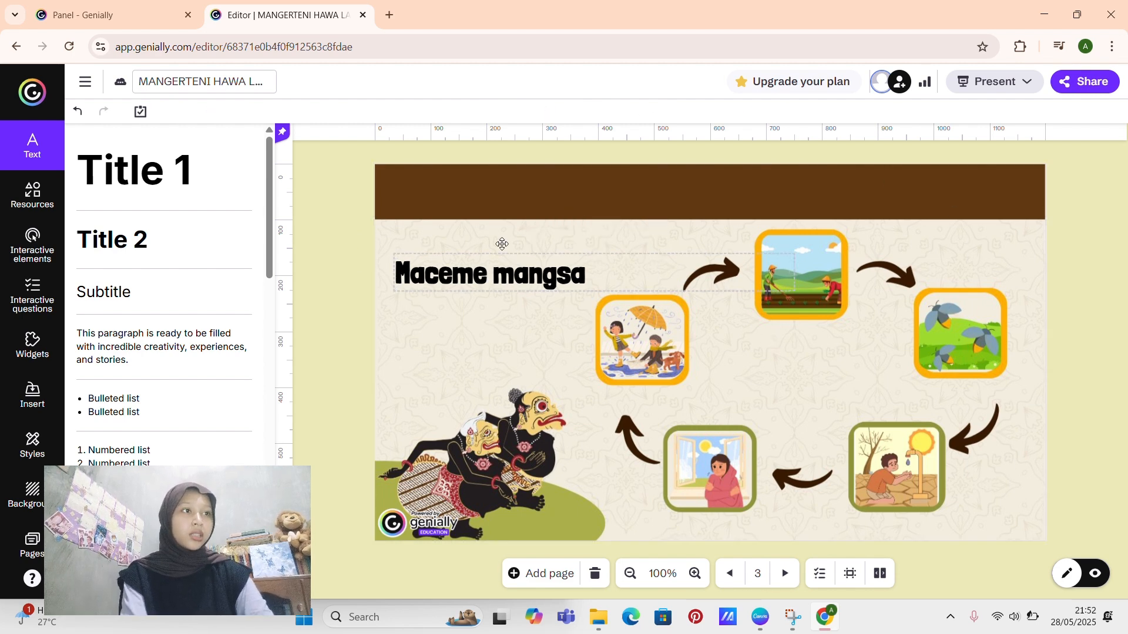
Step: Move the round play button on page 1 slightly down, away from the MANGERTENI HAWA LAN MANGSA title
click(5, 552)
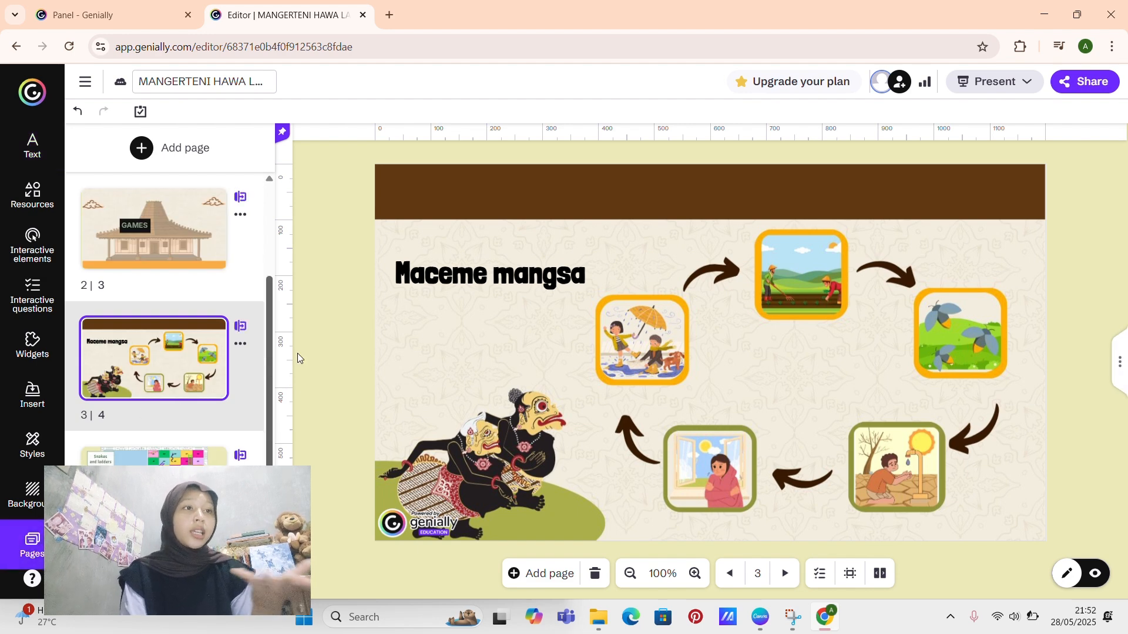
click(150, 228)
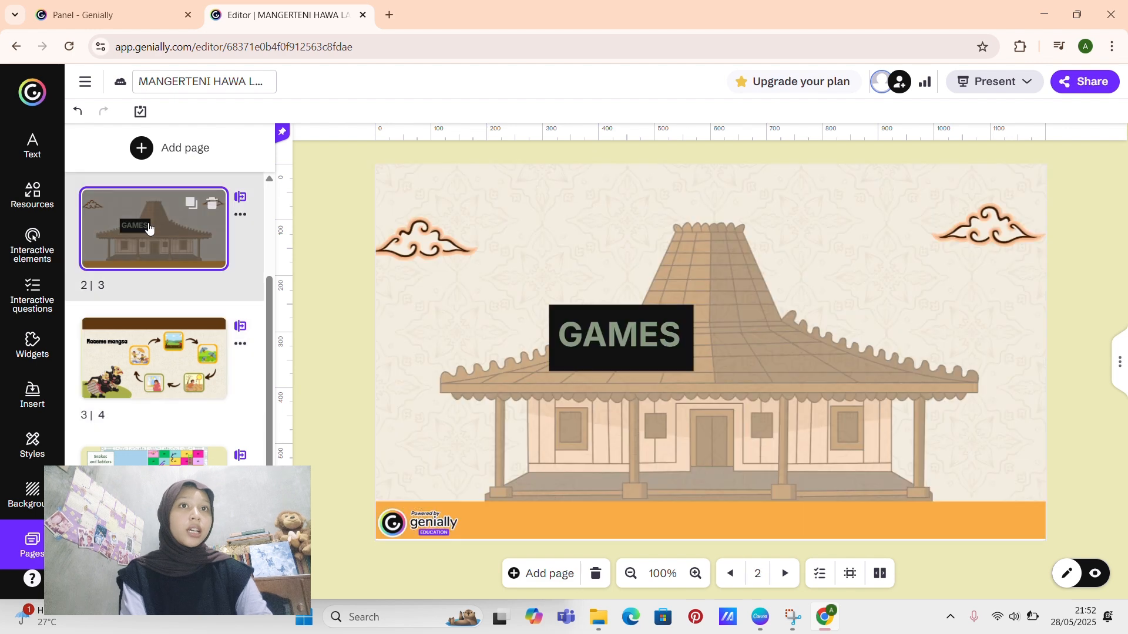
scroll(149, 228, up, 2)
click(155, 229)
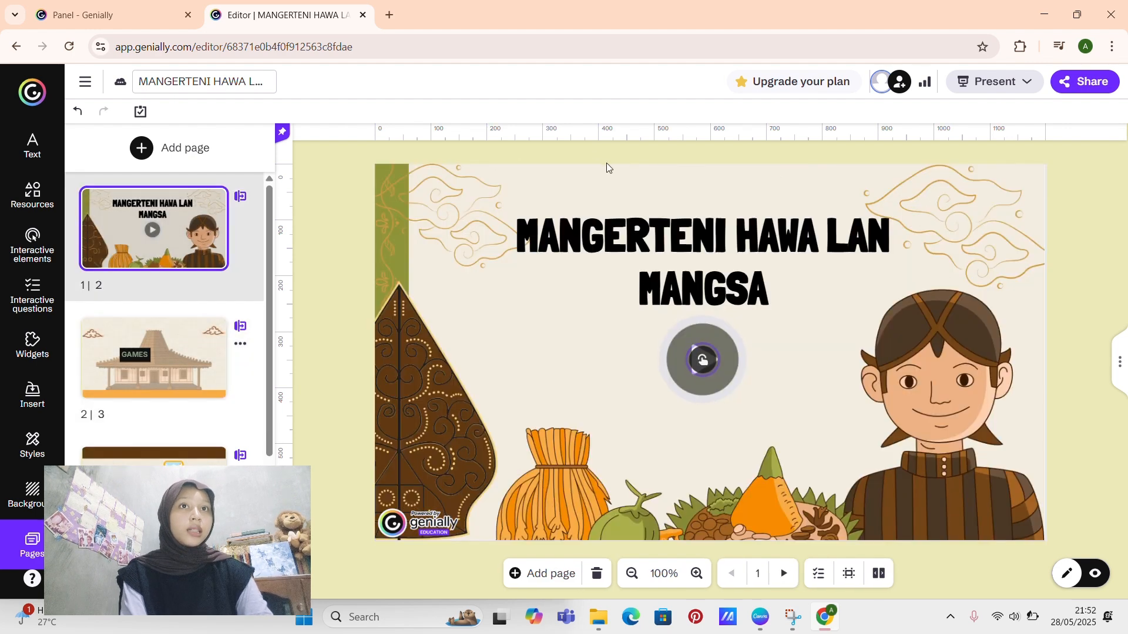
drag(721, 382, 718, 408)
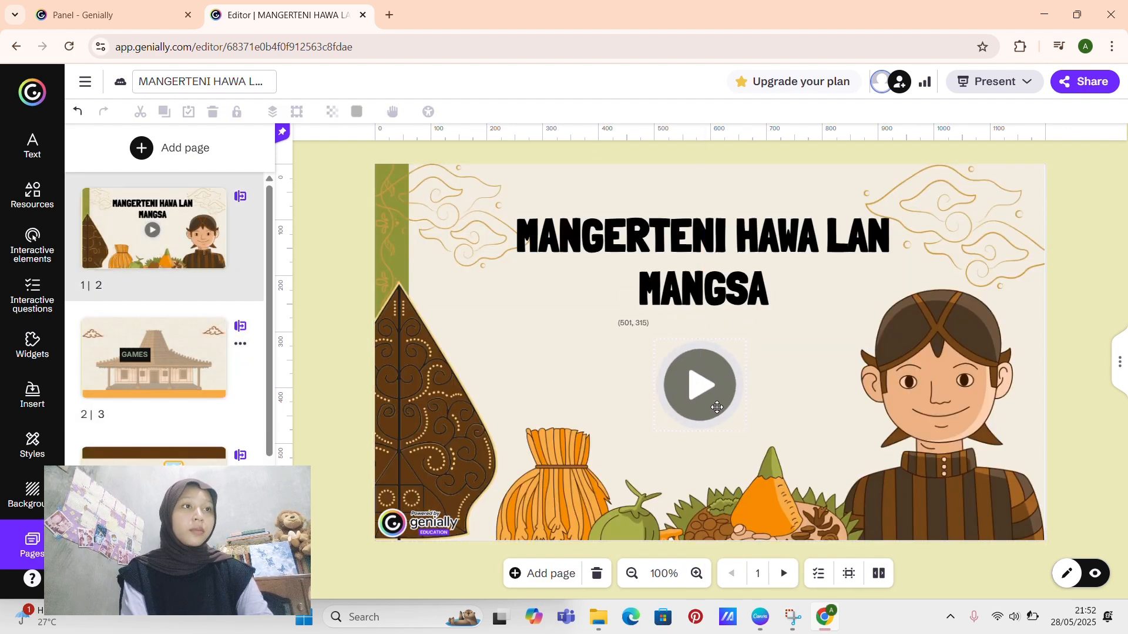
click(1077, 245)
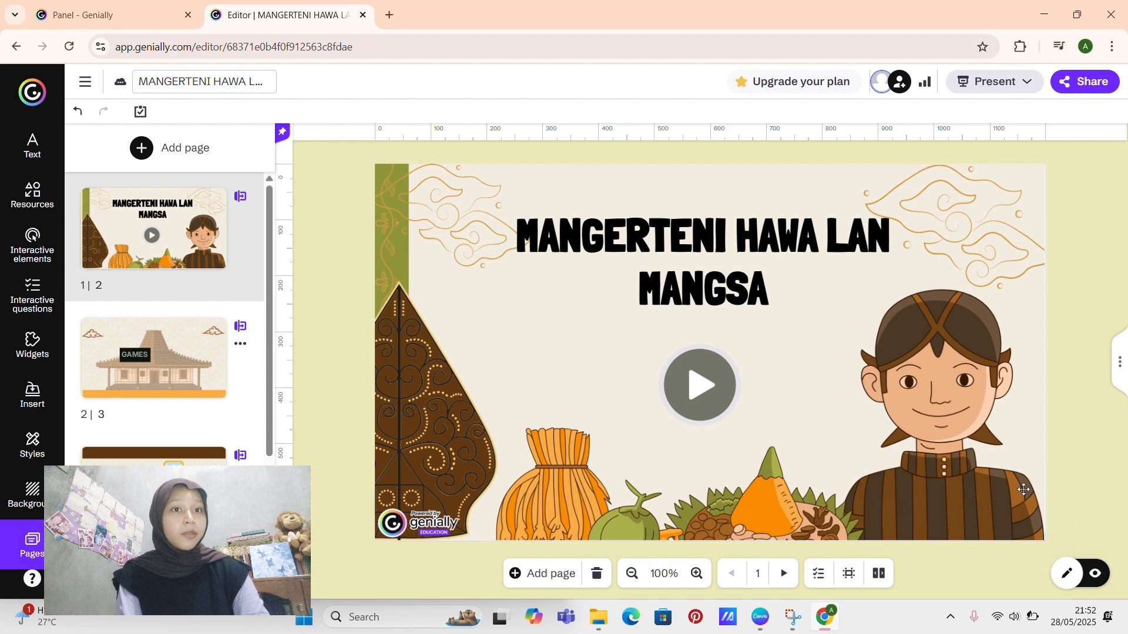
Step: Preview the genially from page 1, testing the play button and following the GAMES link on the joglo page
click(1093, 575)
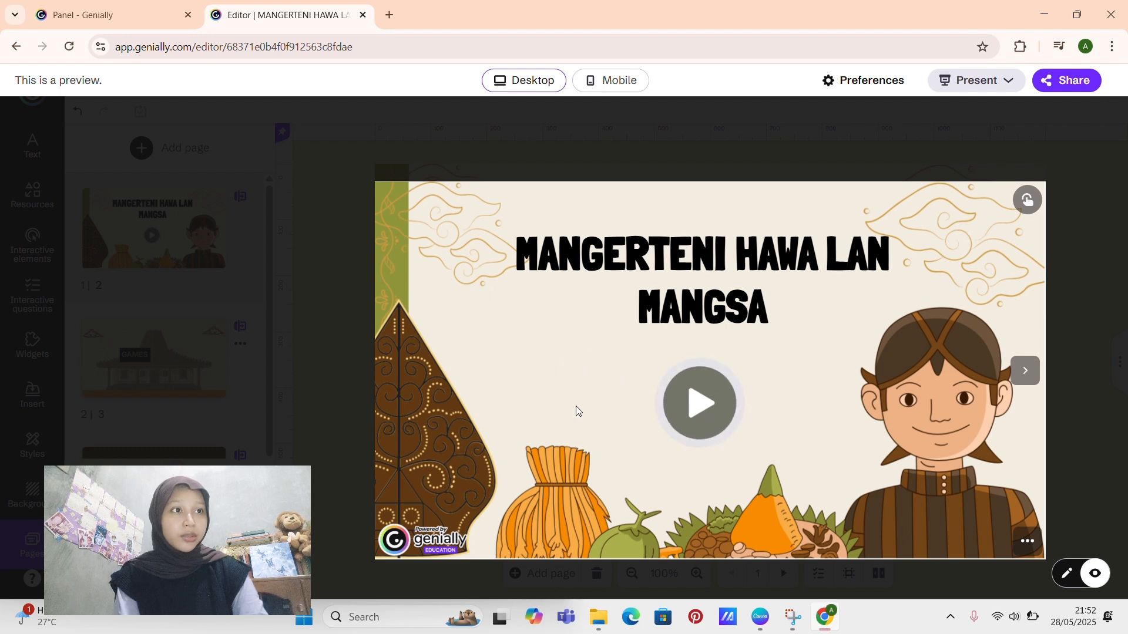
click(683, 400)
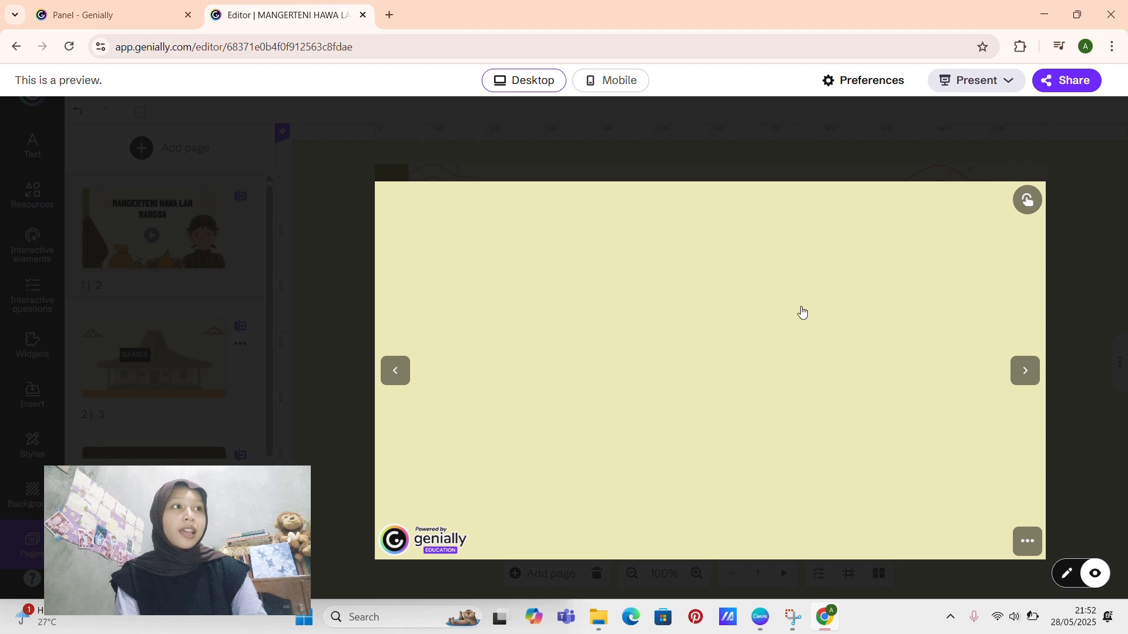
click(392, 370)
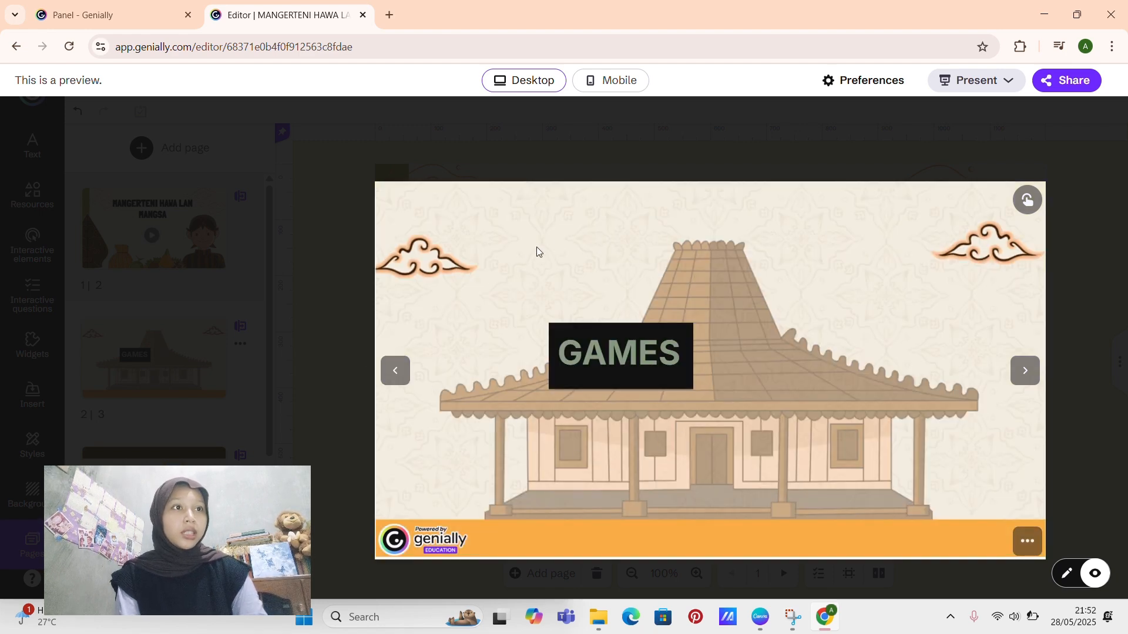
click(609, 368)
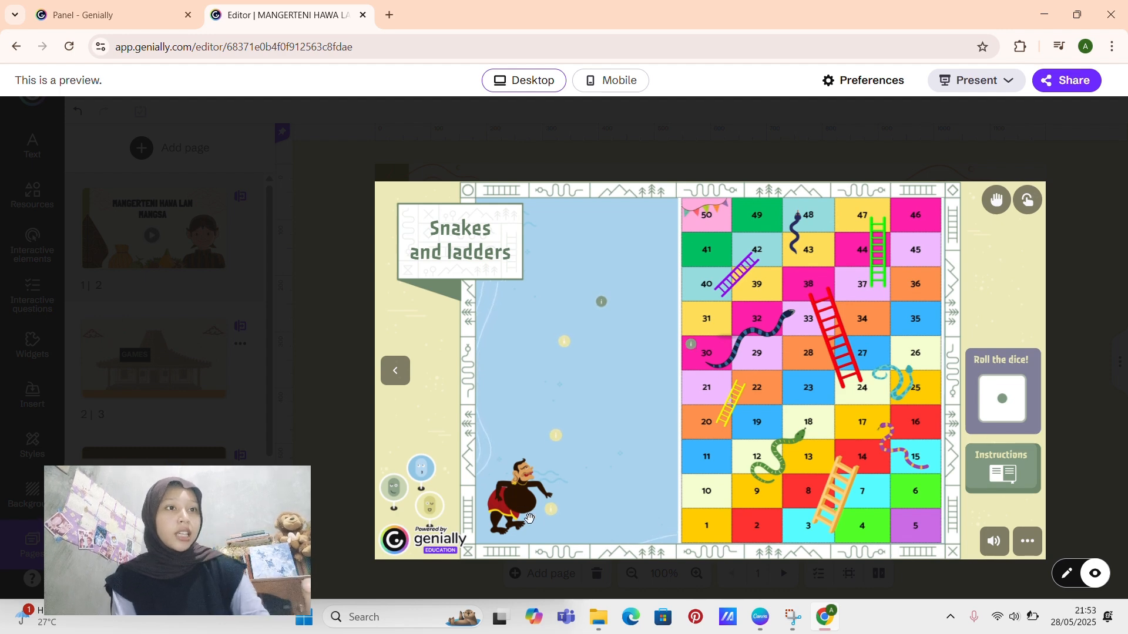
Step: Test the previewed board by moving the wayang pawn, opening two info markers and rolling the dice, and leave the preview
mouse_move(529, 518)
mouse_down()
mouse_move(724, 518)
mouse_move(763, 489)
mouse_move(801, 494)
mouse_move(534, 494)
mouse_move(494, 508)
mouse_move(532, 516)
mouse_up()
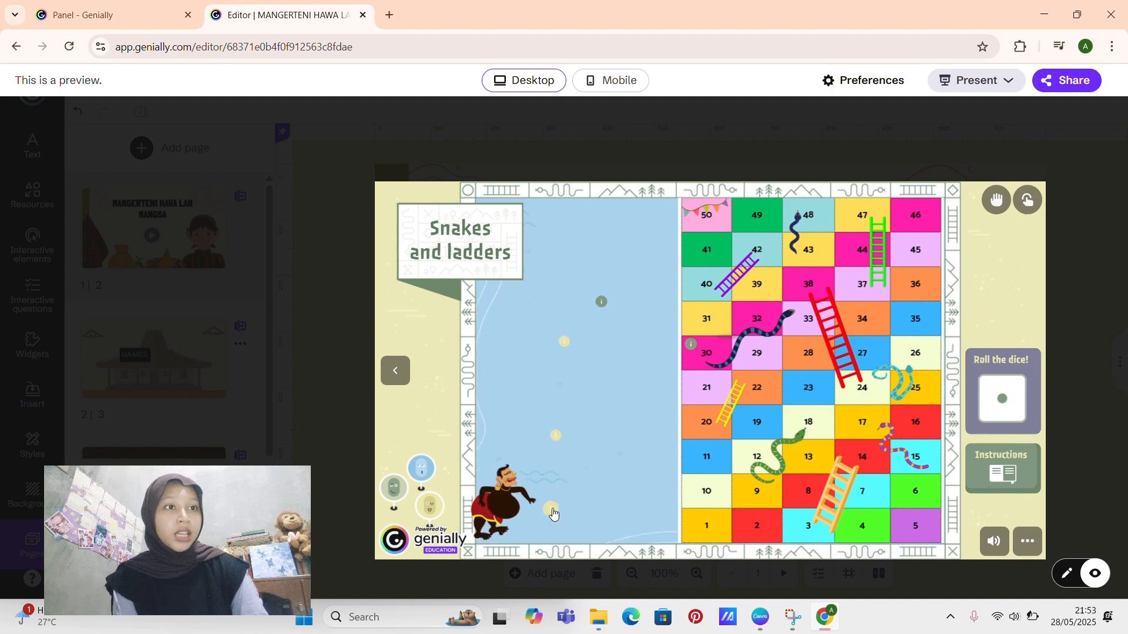
click(552, 511)
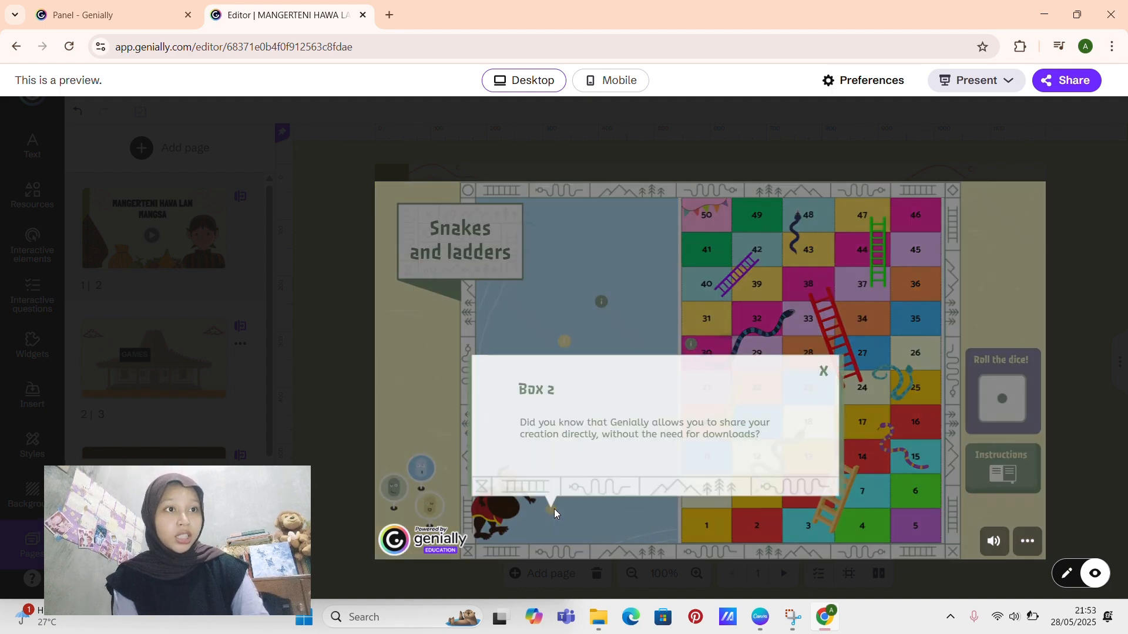
click(624, 341)
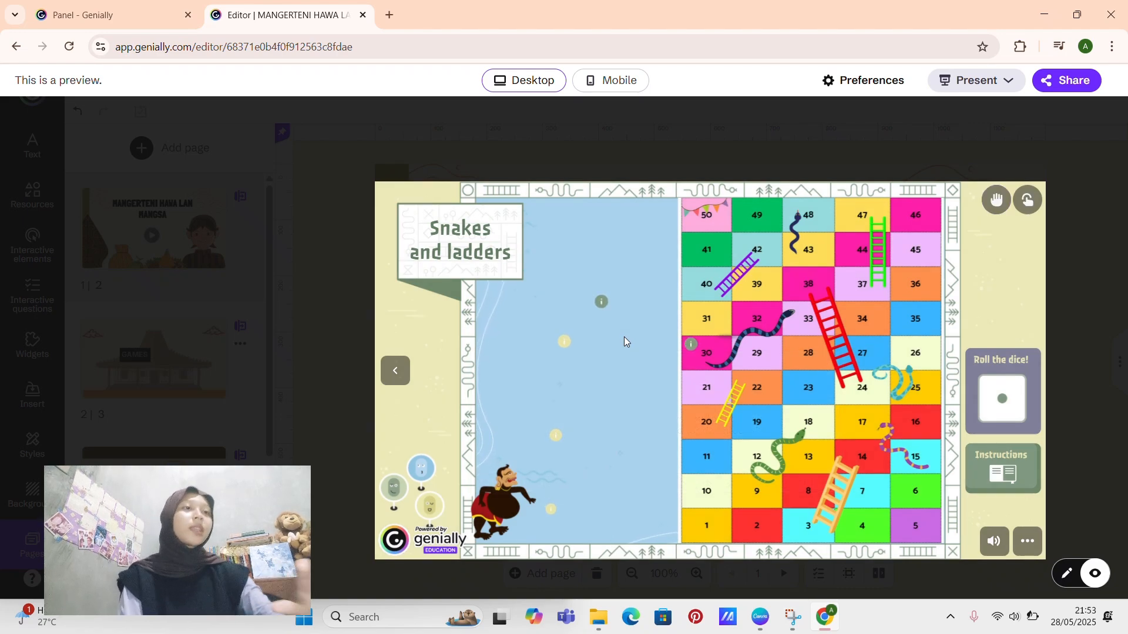
click(689, 341)
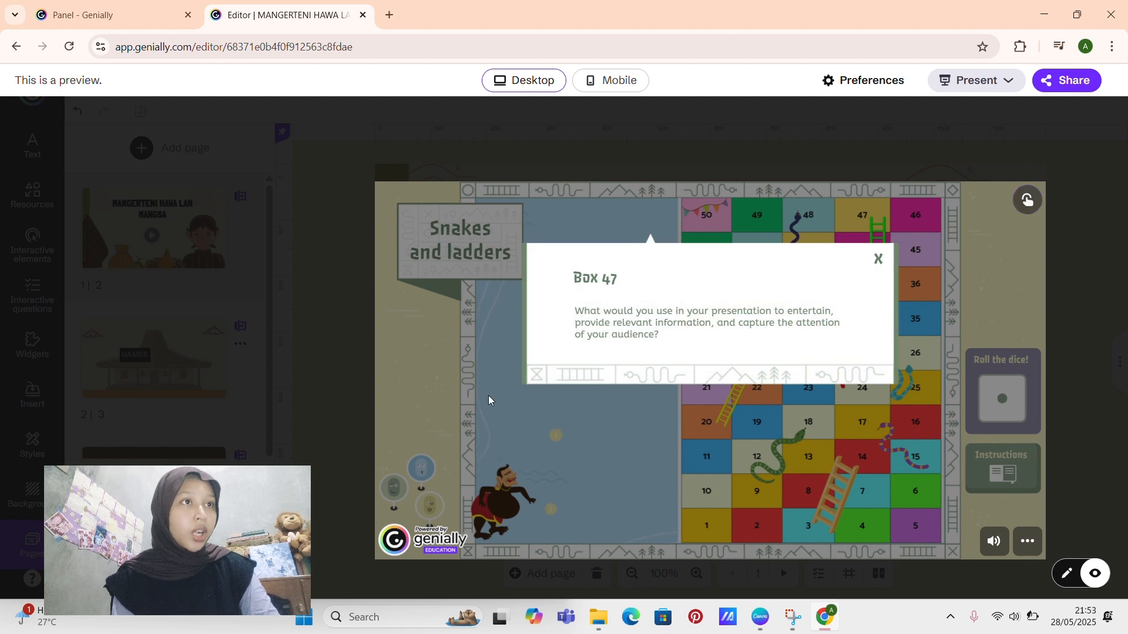
click(534, 490)
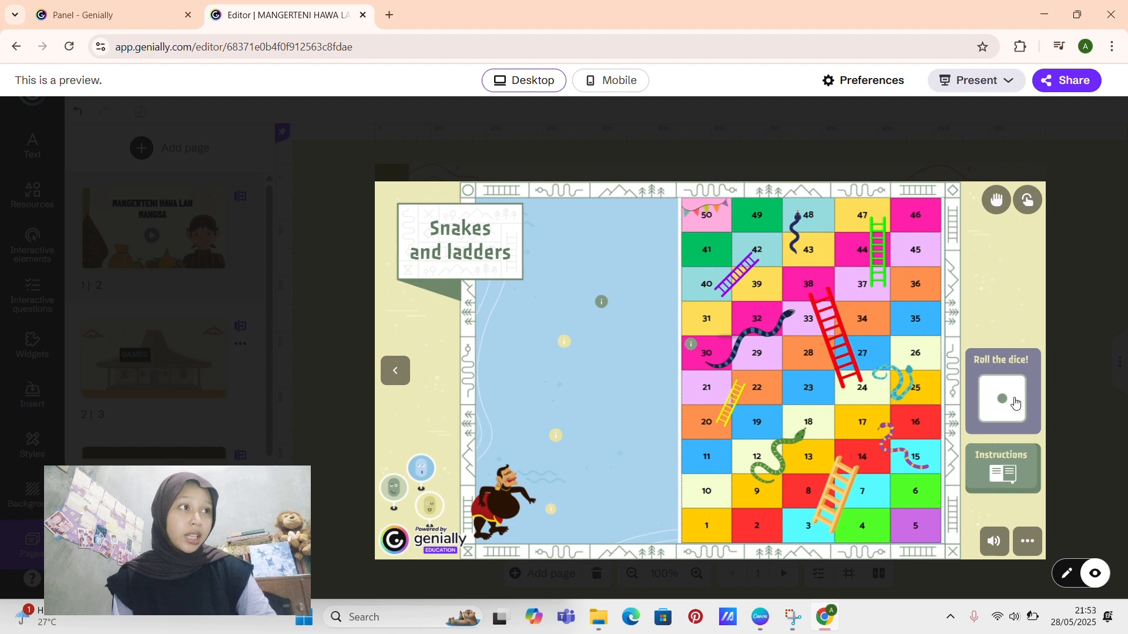
click(1003, 402)
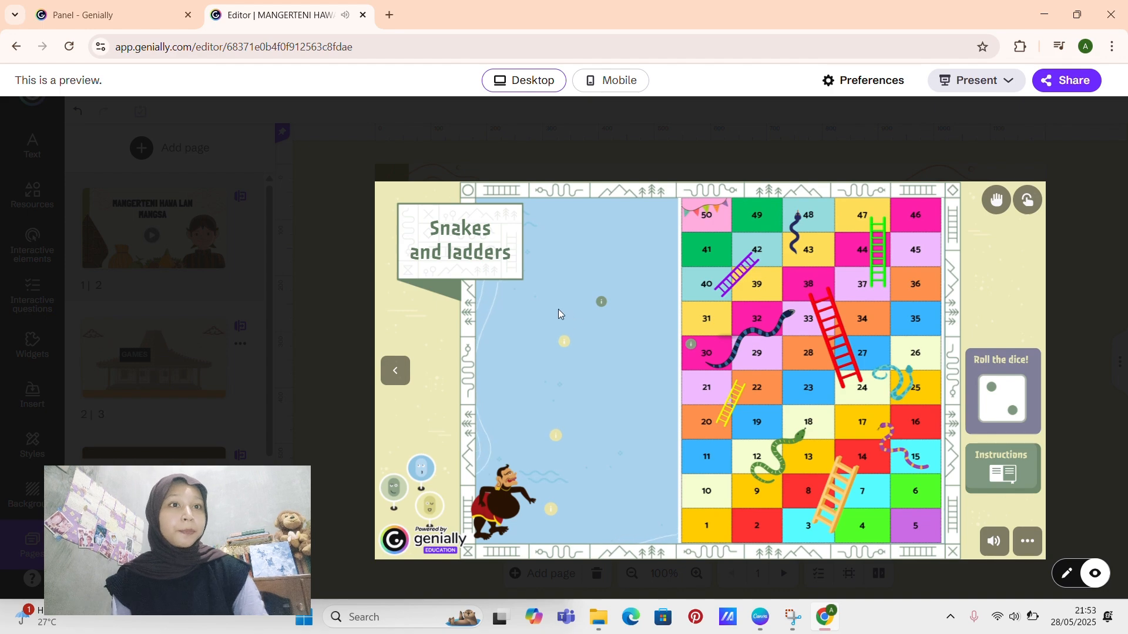
click(502, 156)
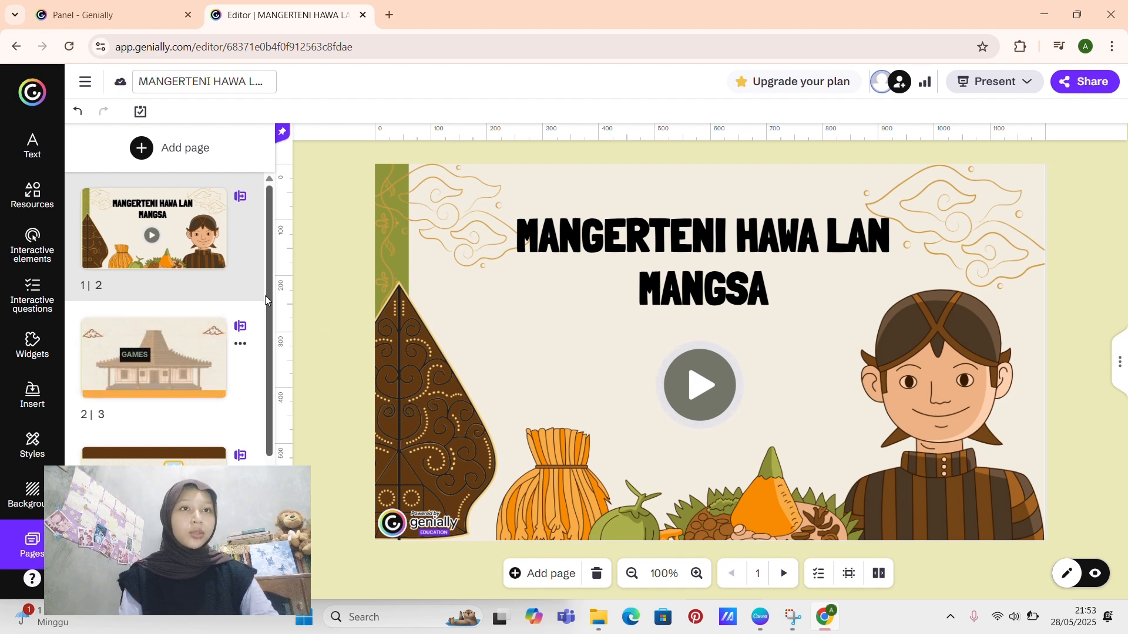
drag(265, 295, 265, 401)
scroll(262, 420, up, 3)
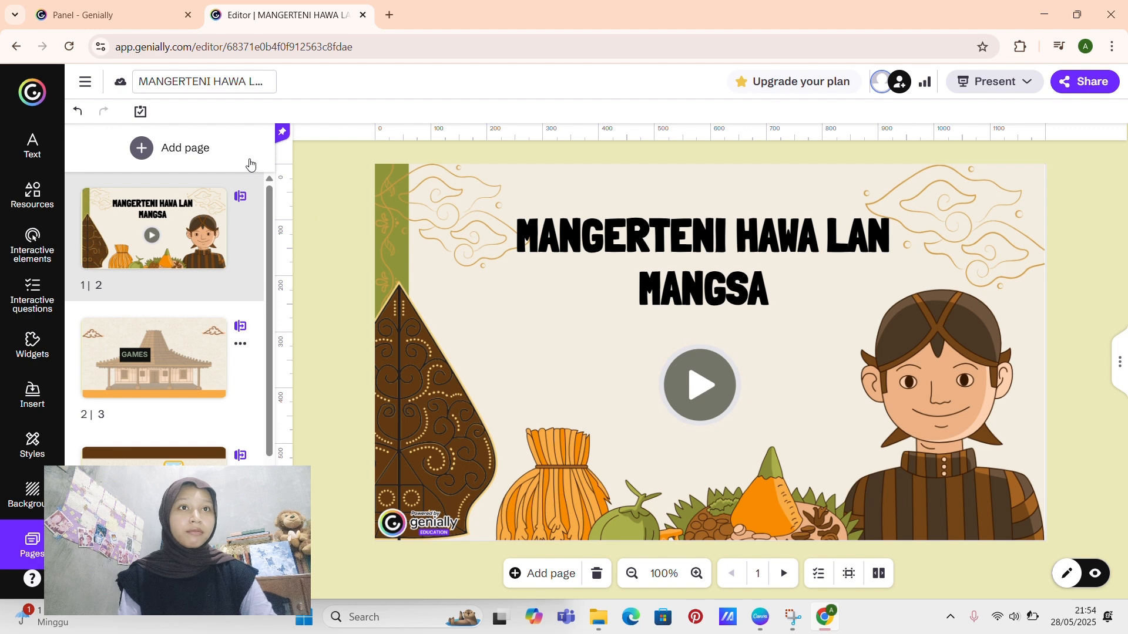
Step: Return to the personal space dashboard and open the Snakes and Ladders creation for editing
click(69, 19)
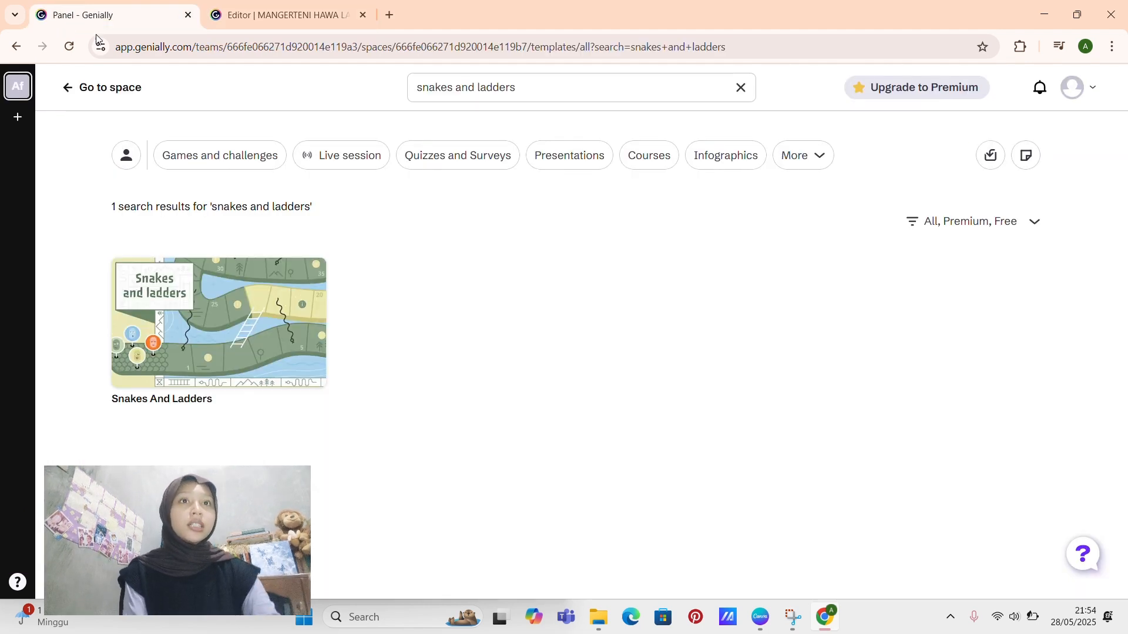
click(25, 89)
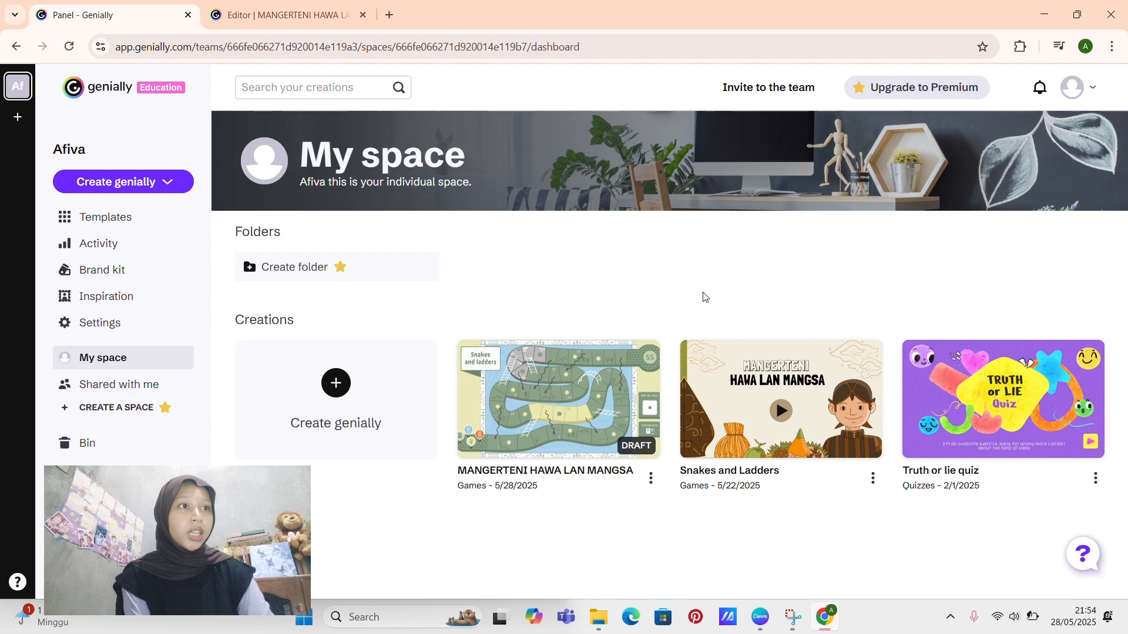
mouse_move(758, 393)
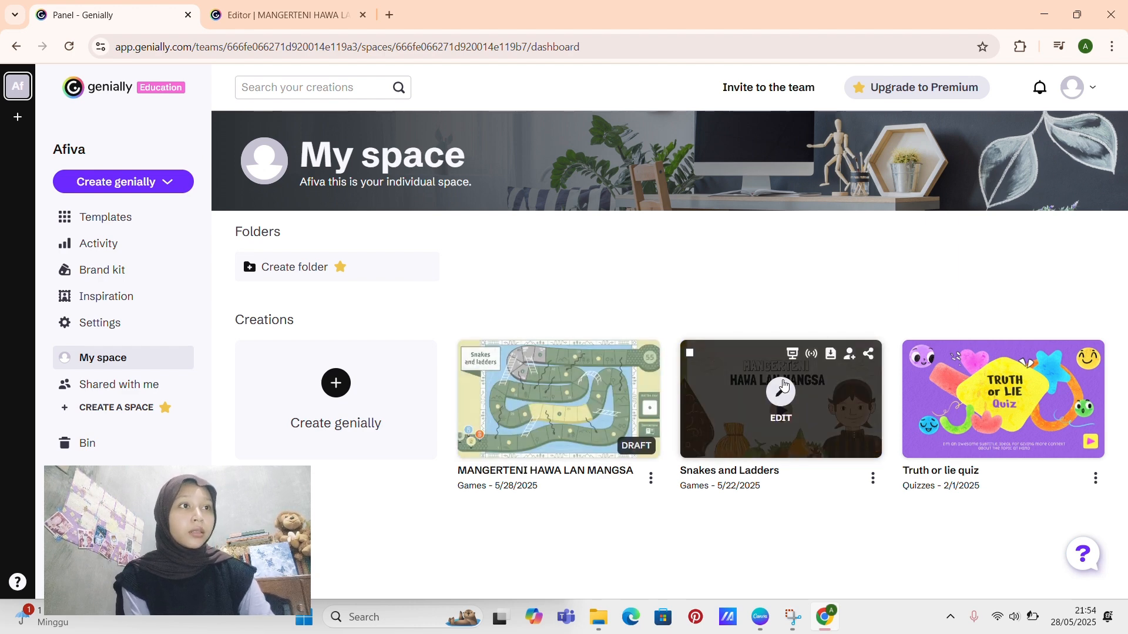
click(782, 391)
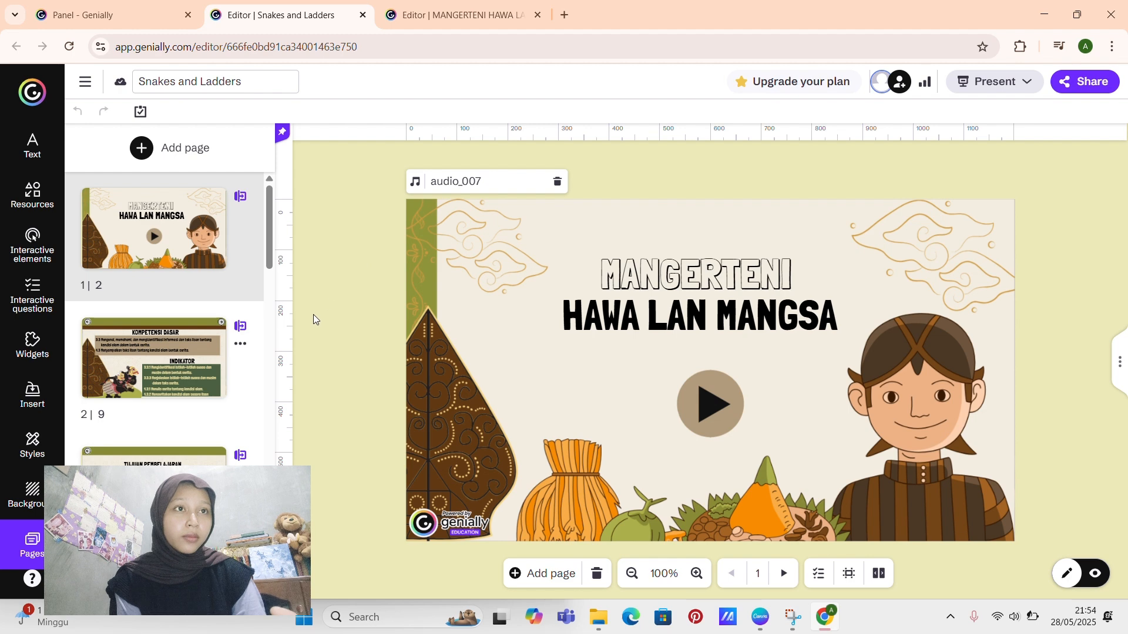
Step: Examine the opening pages of the Snakes and Ladders creation: KOMPETENSI DASAR, TUJUAN PEMBELAJARAN and the MENU page
mouse_move(267, 238)
mouse_down()
mouse_move(270, 310)
mouse_move(273, 224)
mouse_up()
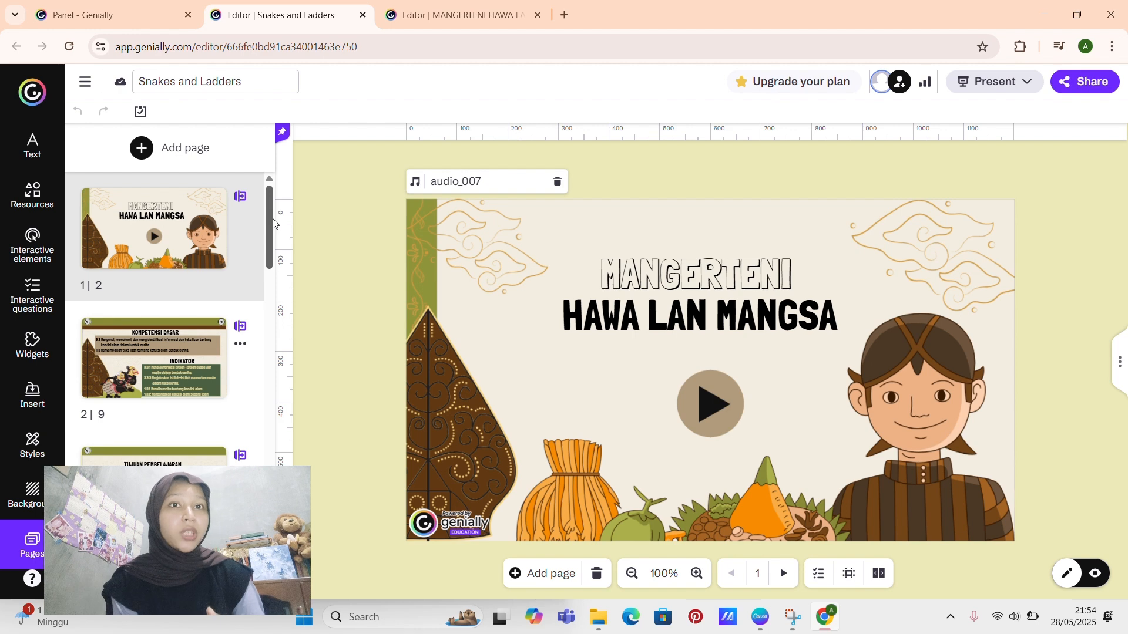
drag(269, 210, 261, 185)
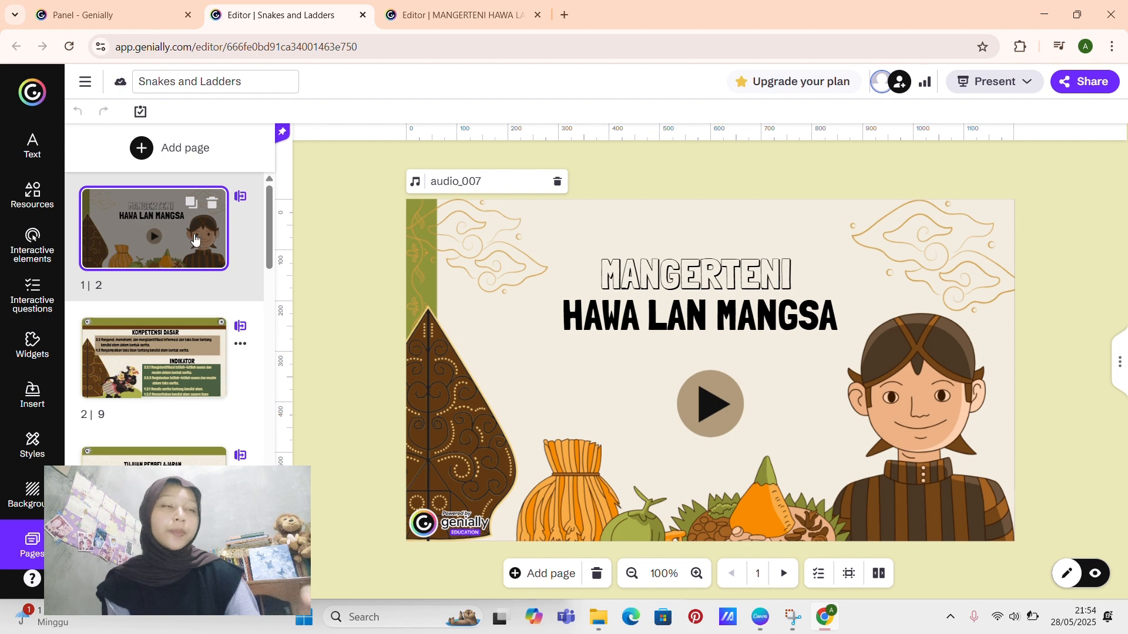
click(190, 368)
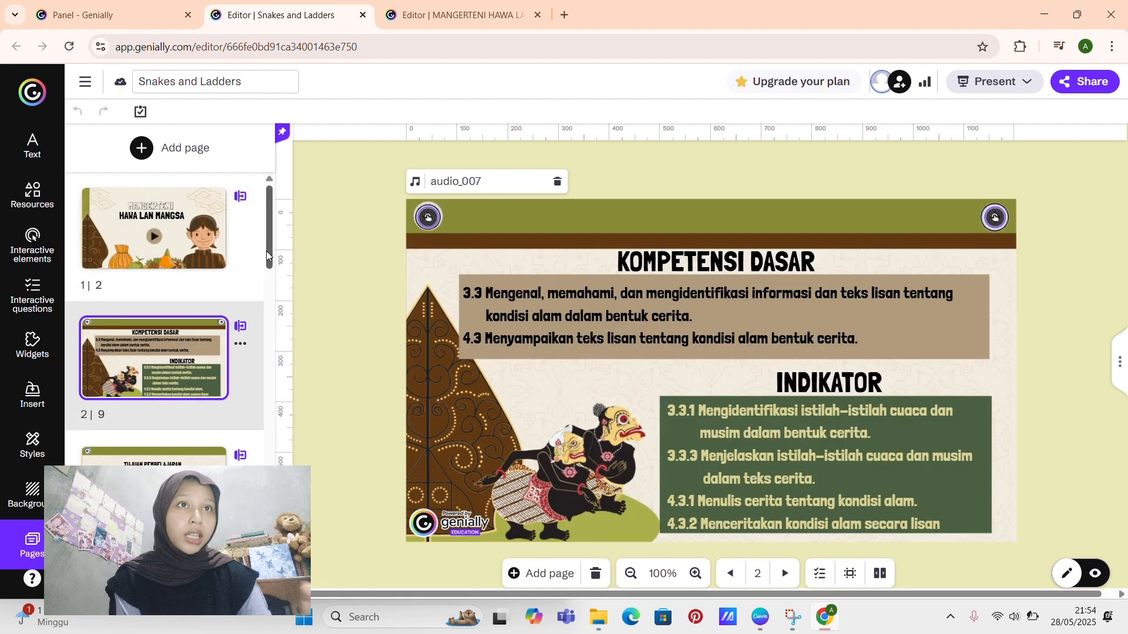
drag(266, 251, 267, 301)
click(150, 273)
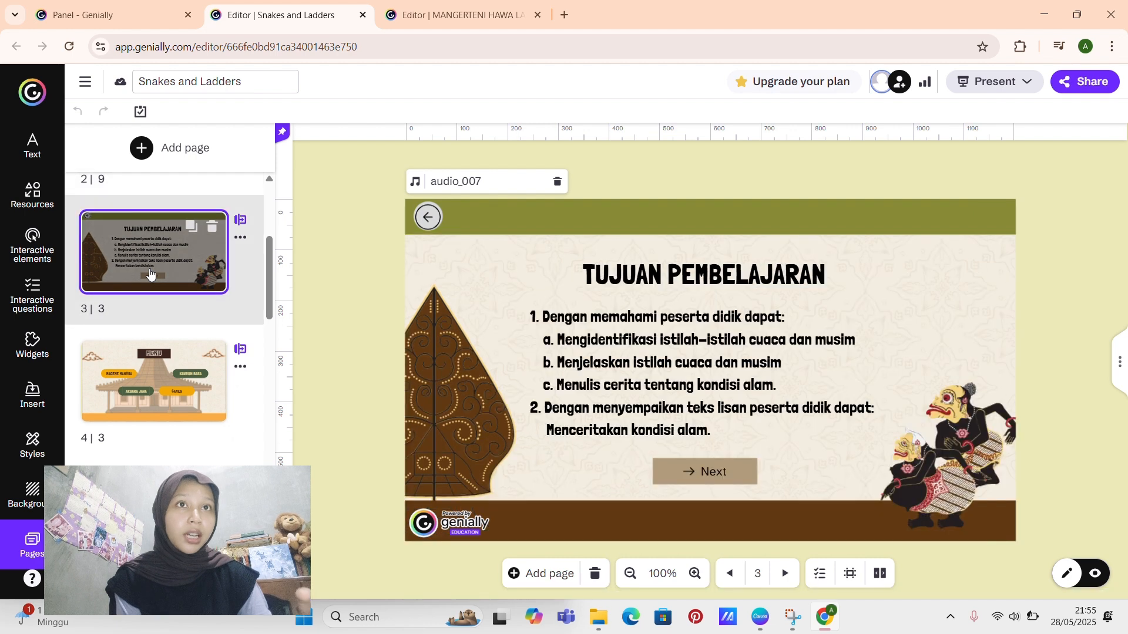
click(165, 391)
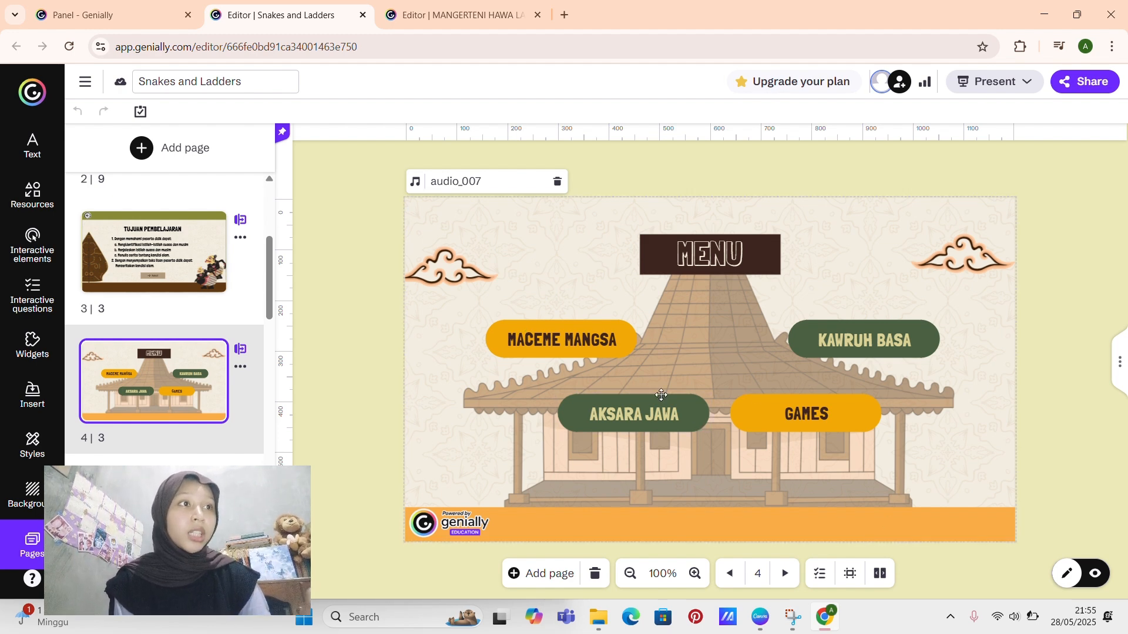
Step: Review the material pages MACEME MANGSA, PAMILIHE BASA MITURUT UNGGAH-UNGGUHE, SANDHANGAN and TOKOH PUNAKAWAN
scroll(272, 310, down, 1)
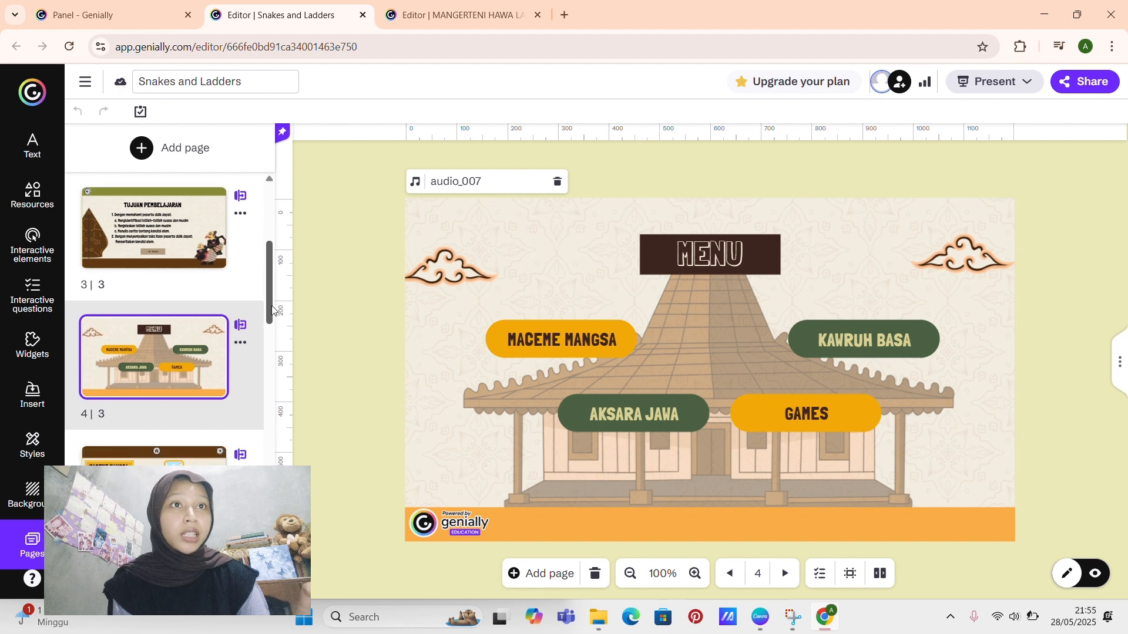
scroll(272, 317, down, 5)
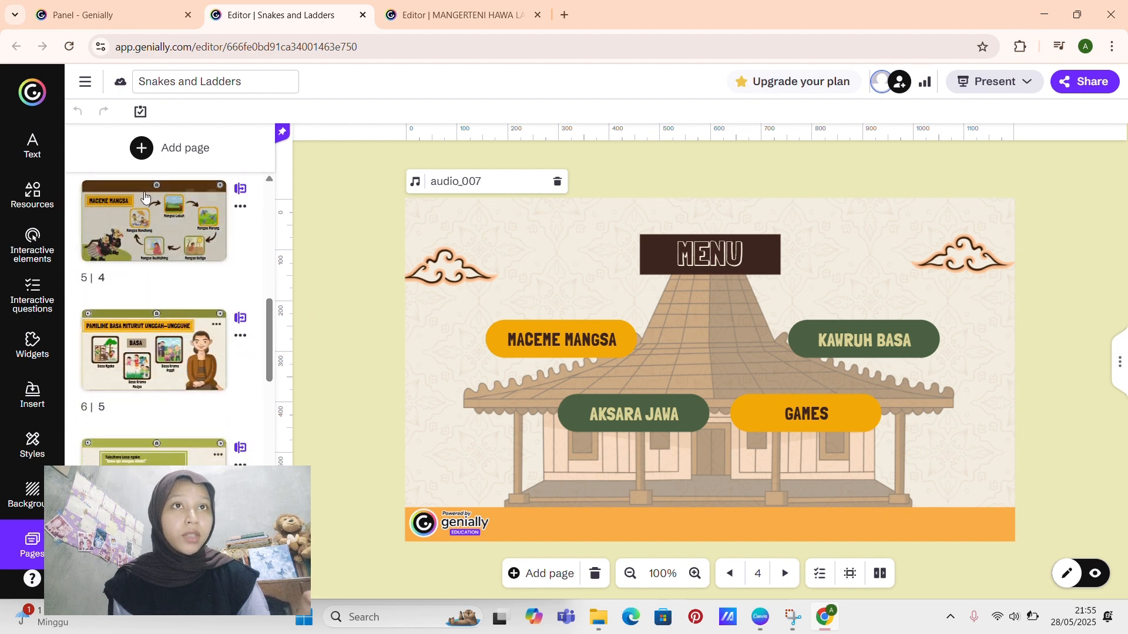
click(184, 237)
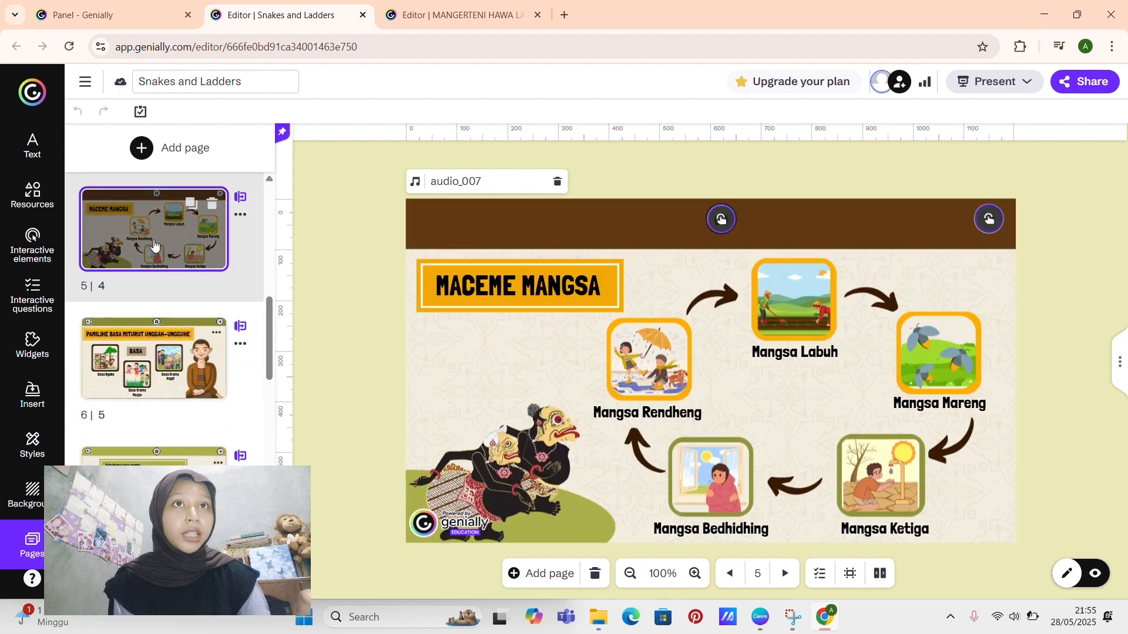
click(159, 348)
scroll(269, 343, down, 2)
drag(272, 398, 271, 530)
scroll(140, 259, up, 4)
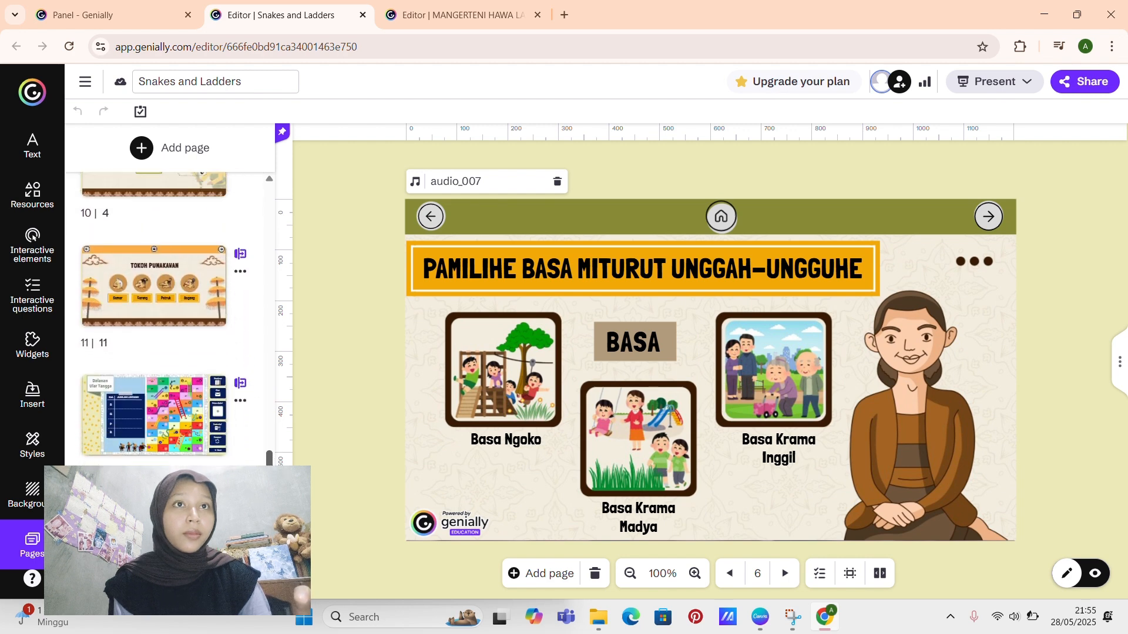
click(140, 259)
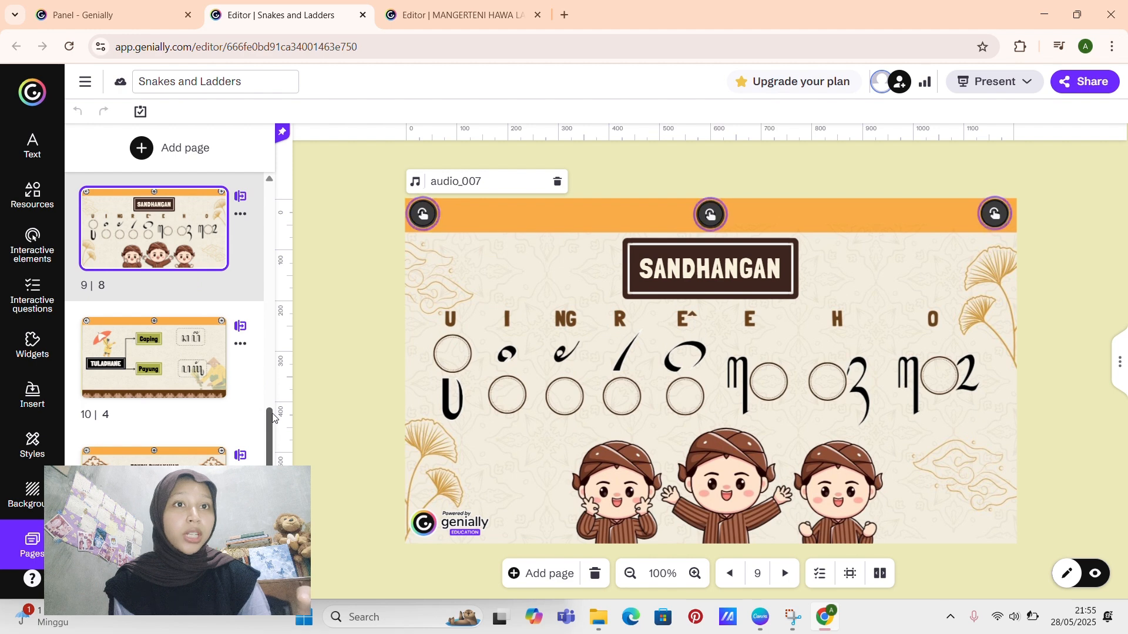
drag(271, 415, 273, 469)
click(154, 231)
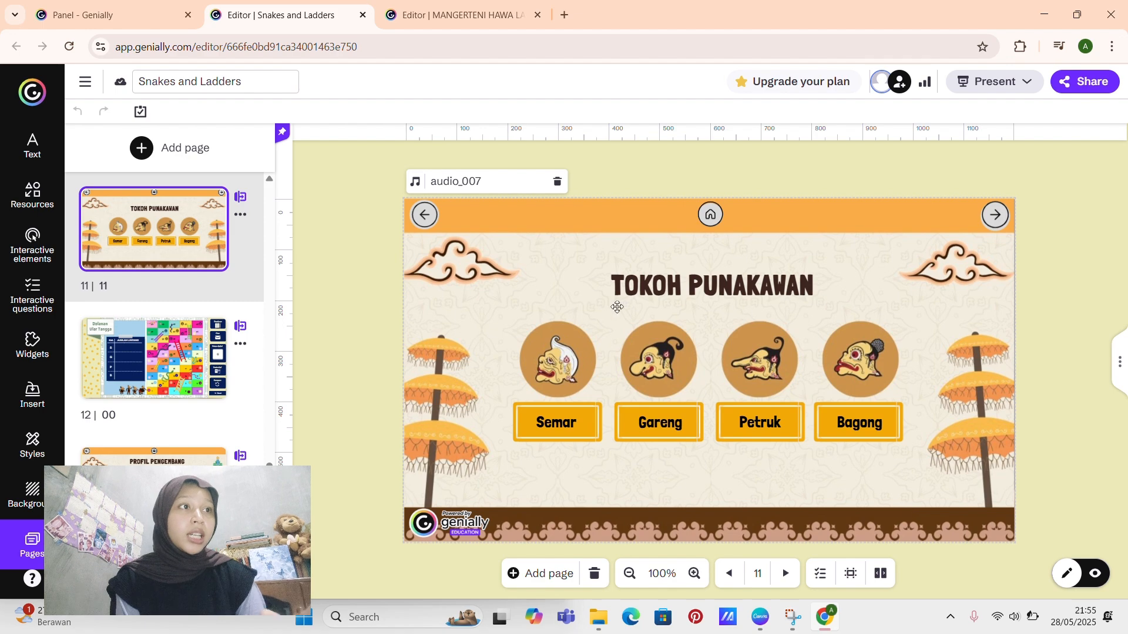
Step: Open the Dolanan Ular Tangga board on page 12 and inspect the wayang pawn nearest the board and the Instruksi button
click(136, 389)
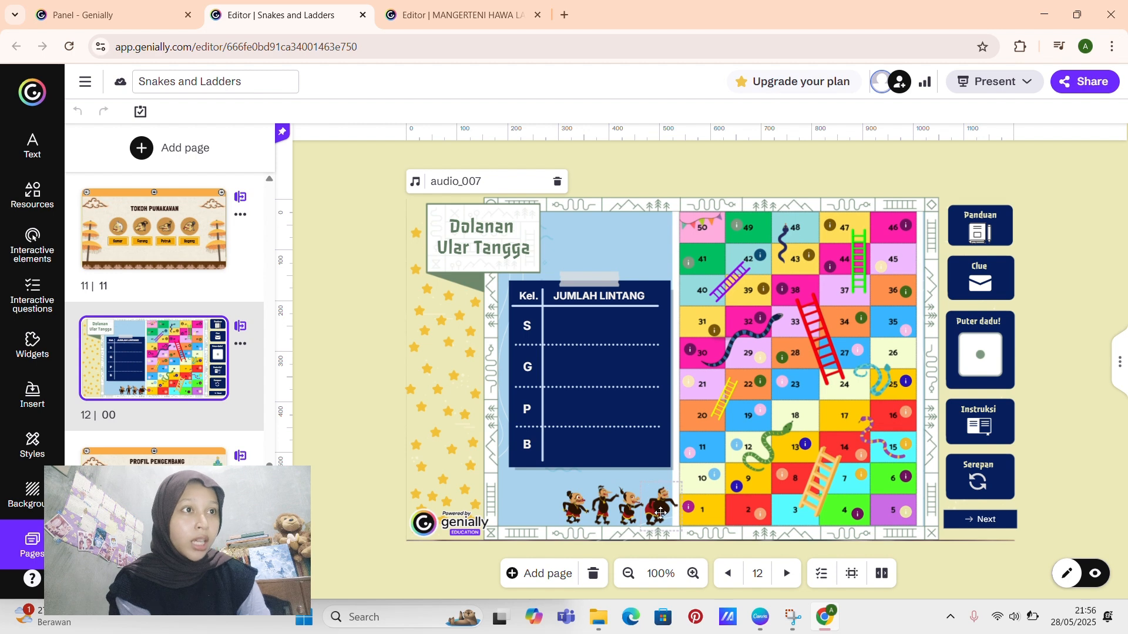
drag(661, 506, 661, 512)
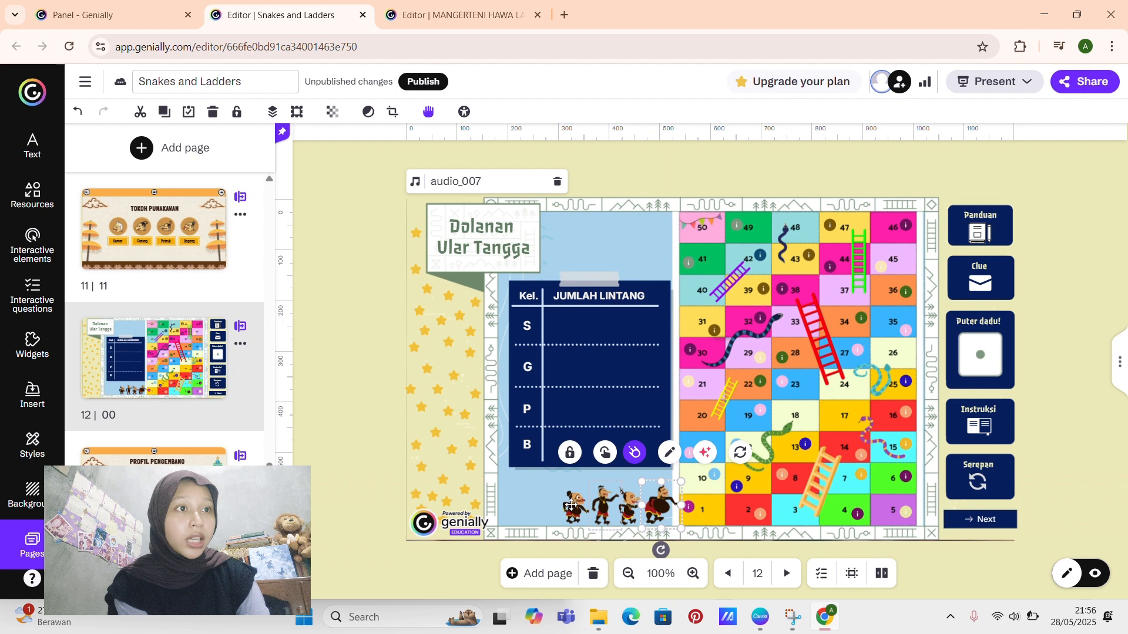
click(380, 439)
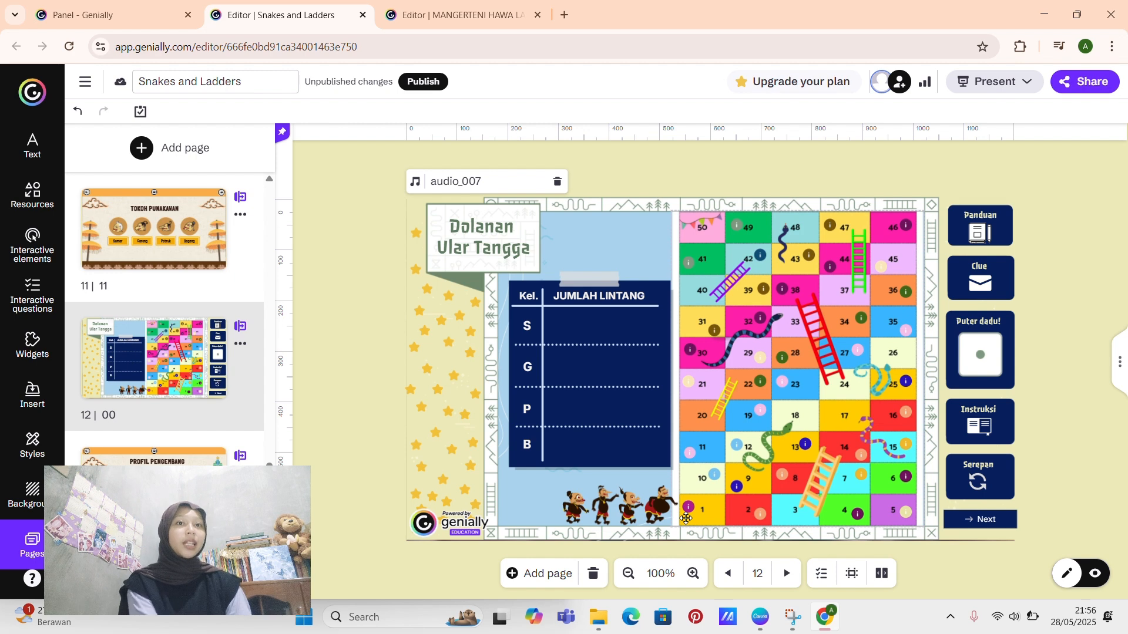
click(1000, 423)
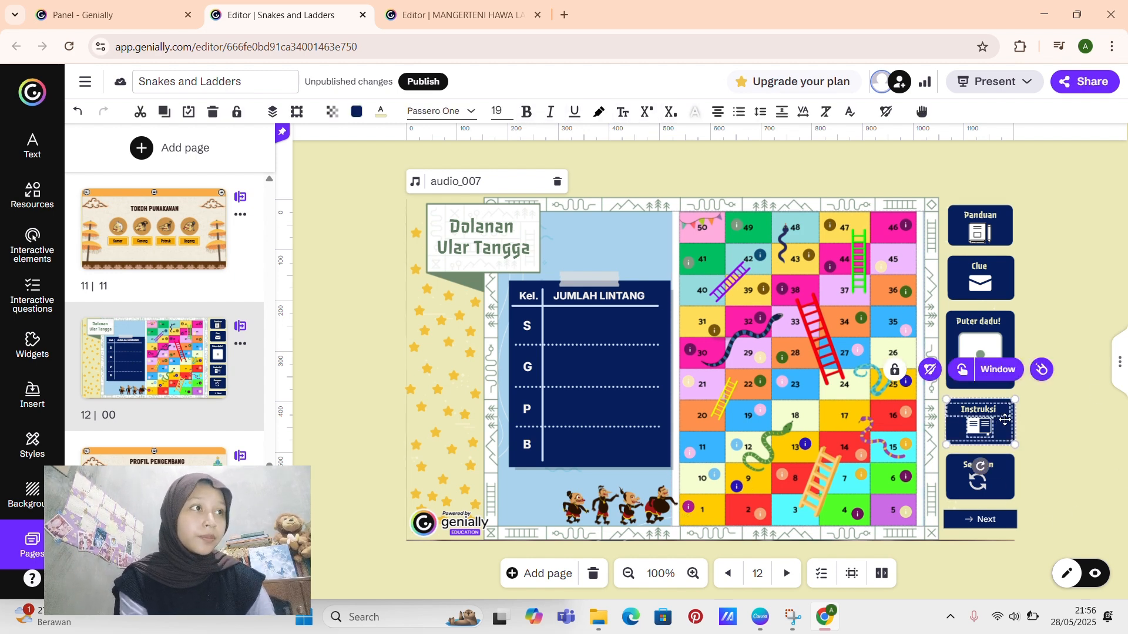
click(1086, 446)
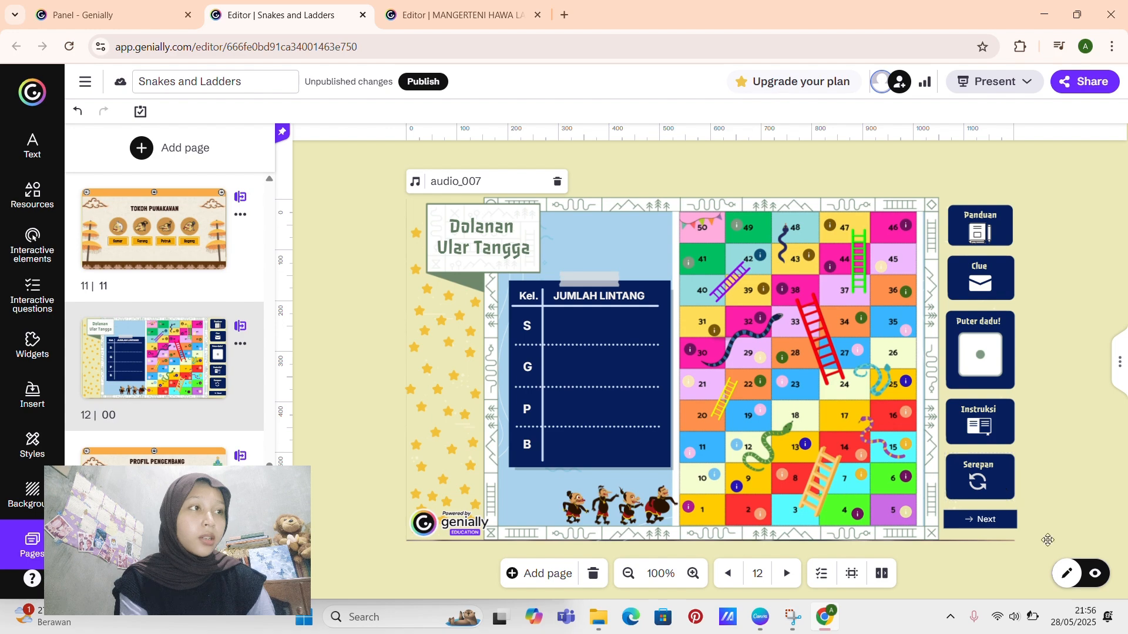
Step: Preview the board, roll the dice, move the pawn nearest the board to box 6, and open and close that box's question
click(1067, 573)
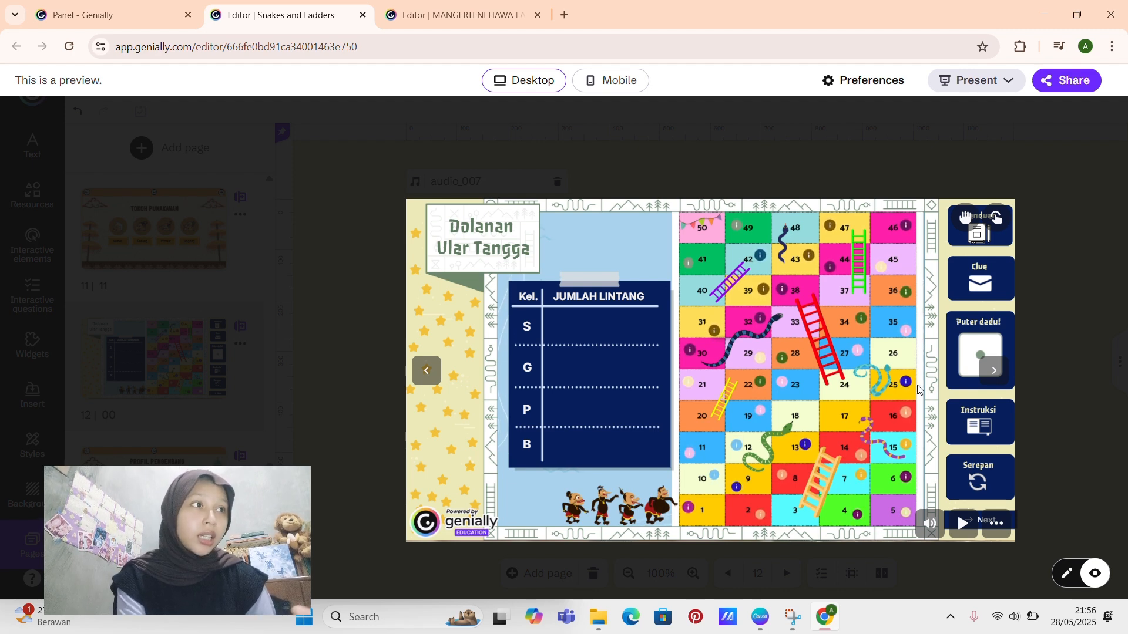
click(967, 367)
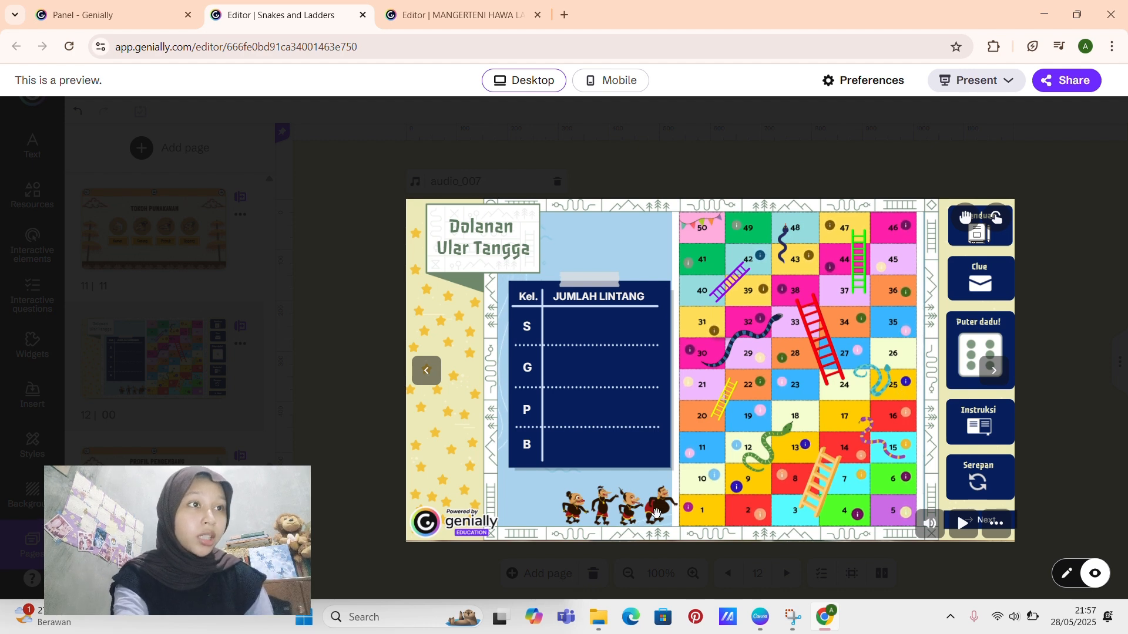
drag(657, 514, 894, 481)
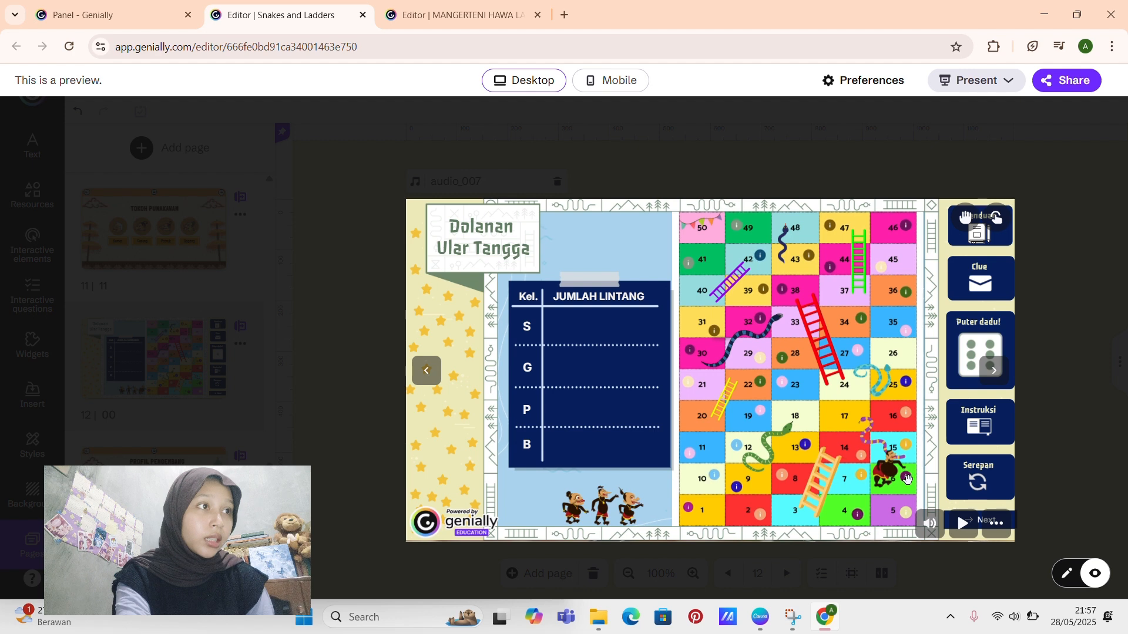
click(908, 480)
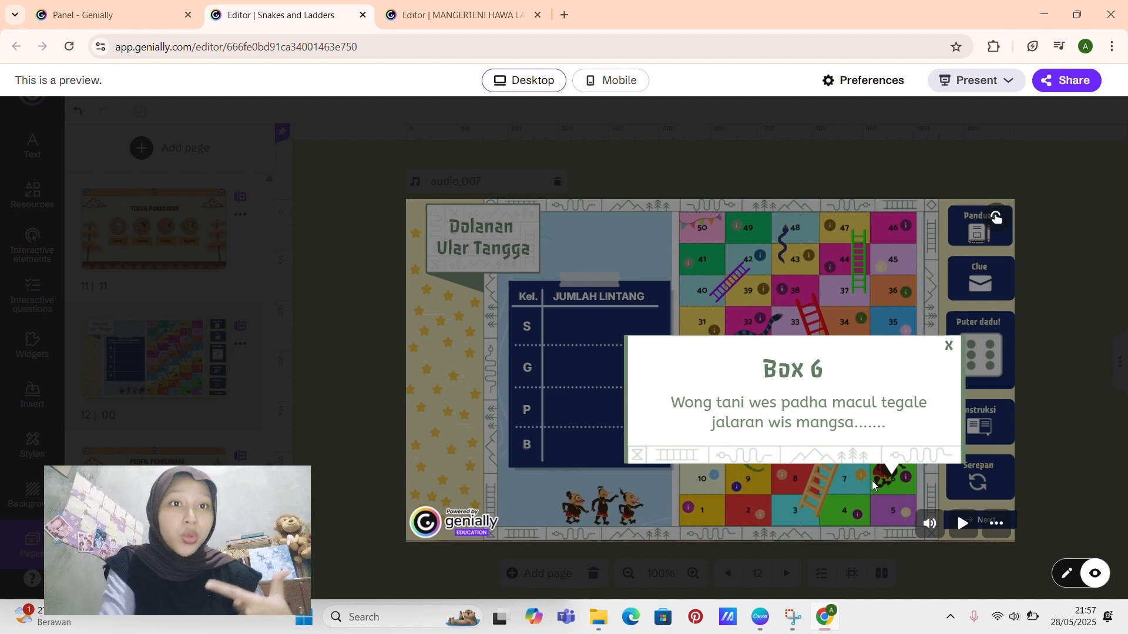
click(871, 508)
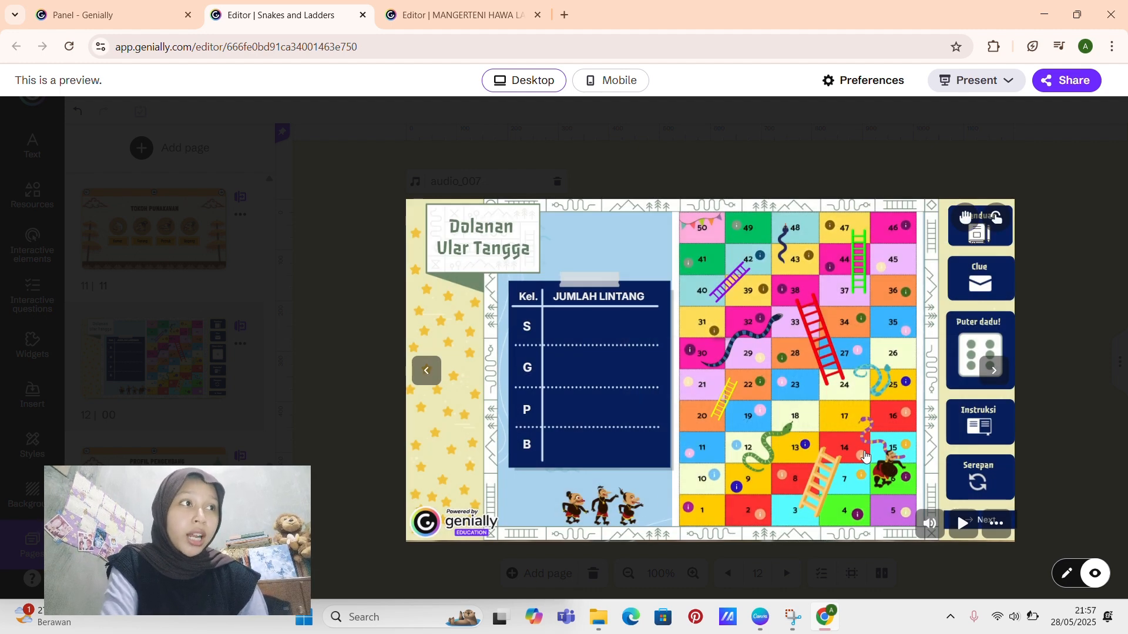
Step: Roll the dice again, move the next wayang pawn to box 2, and open and close that box's question
click(965, 358)
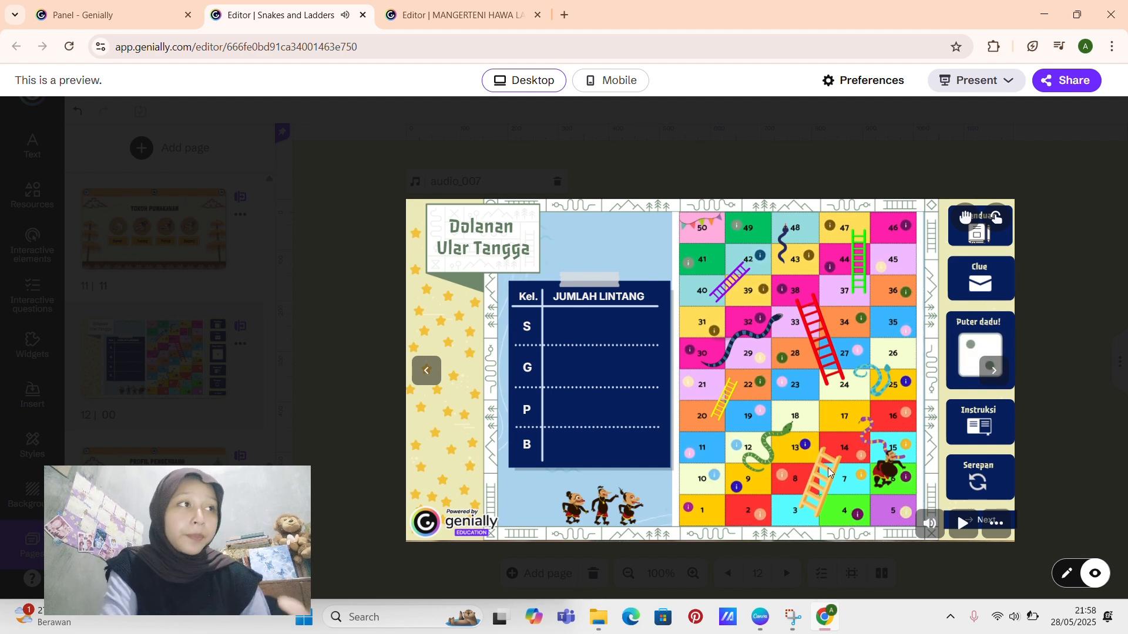
drag(634, 510, 741, 511)
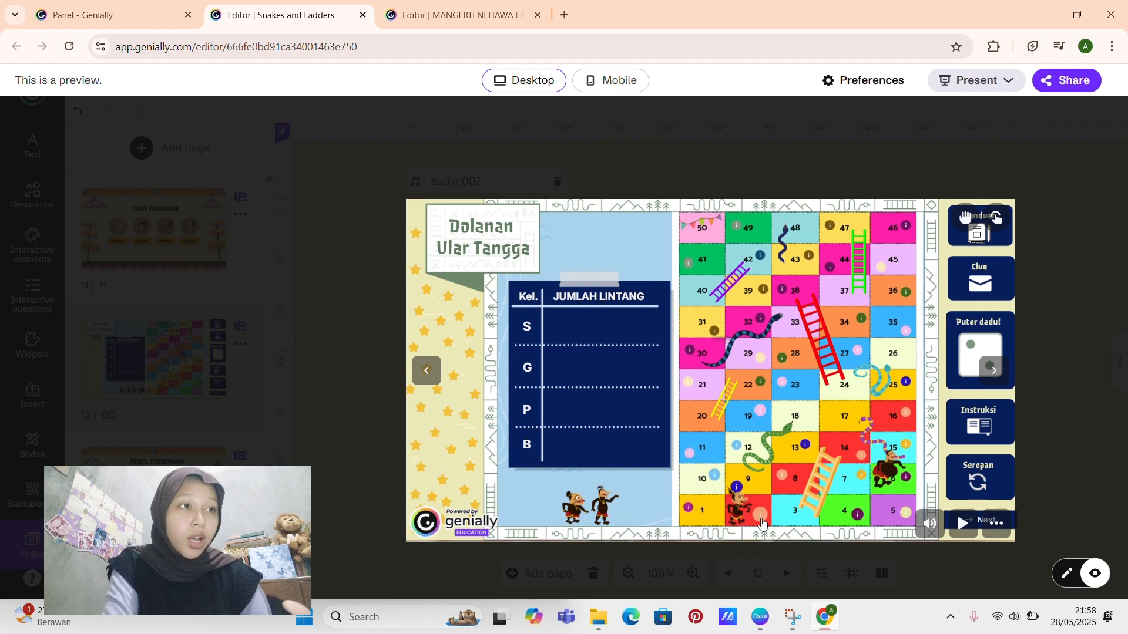
click(761, 518)
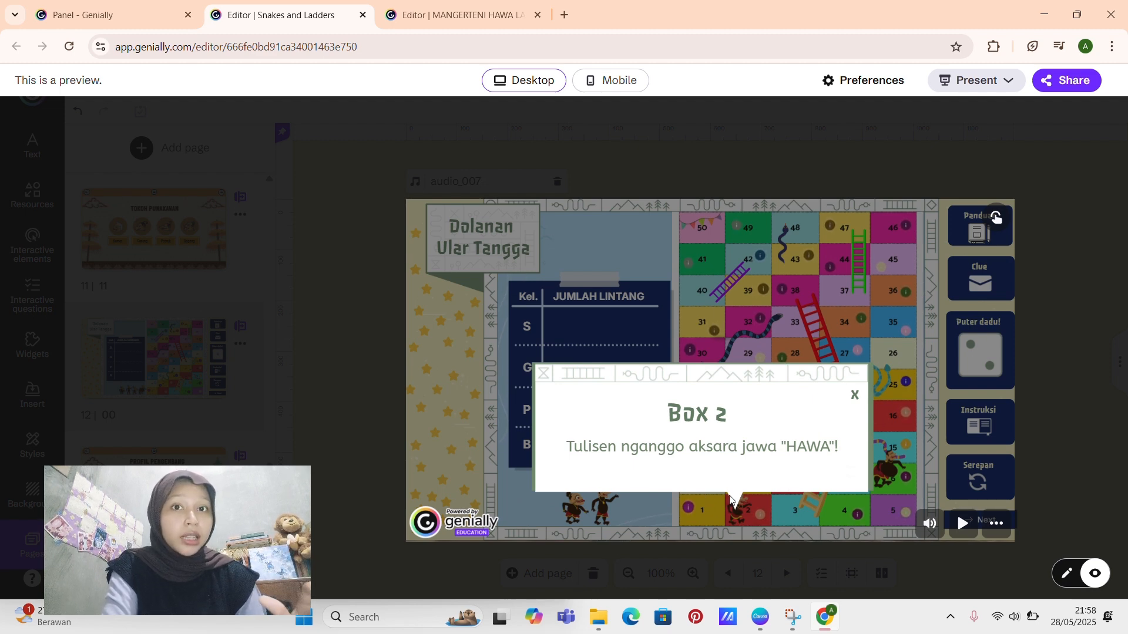
click(605, 255)
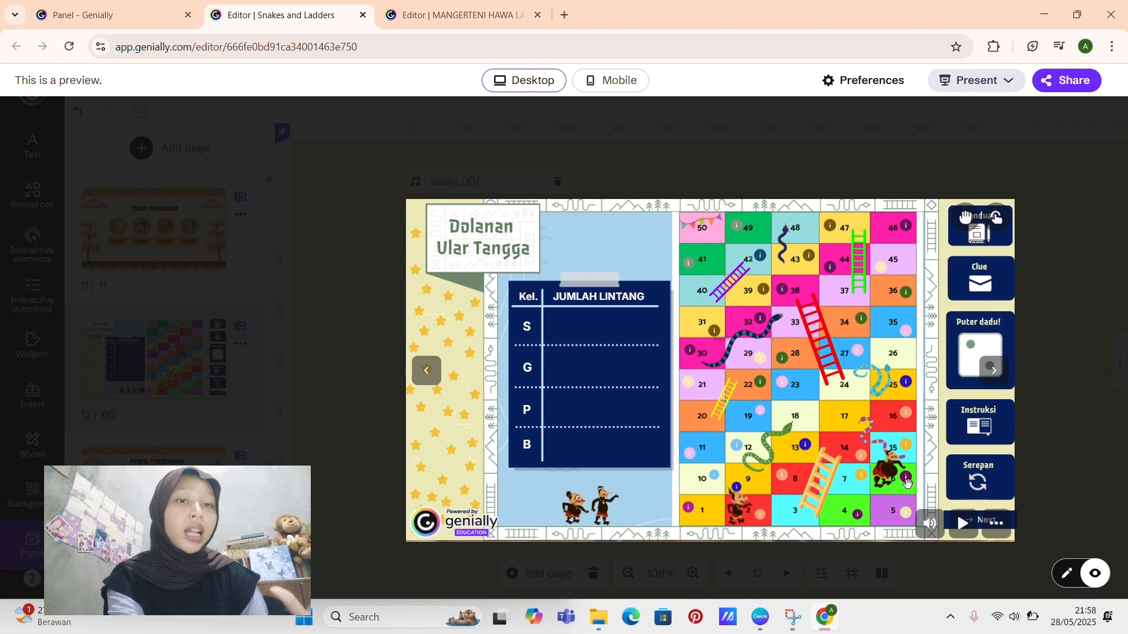
Step: Reopen and close the box 6 question, and award a star to group S on the JUMLAH LINTANG scoreboard
click(908, 482)
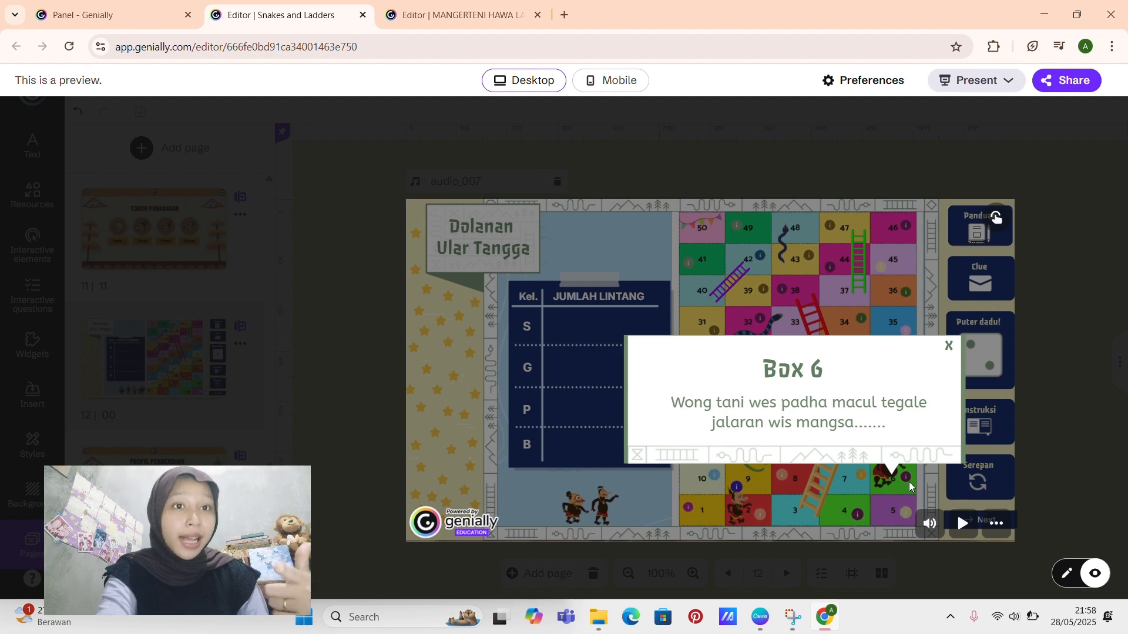
click(949, 349)
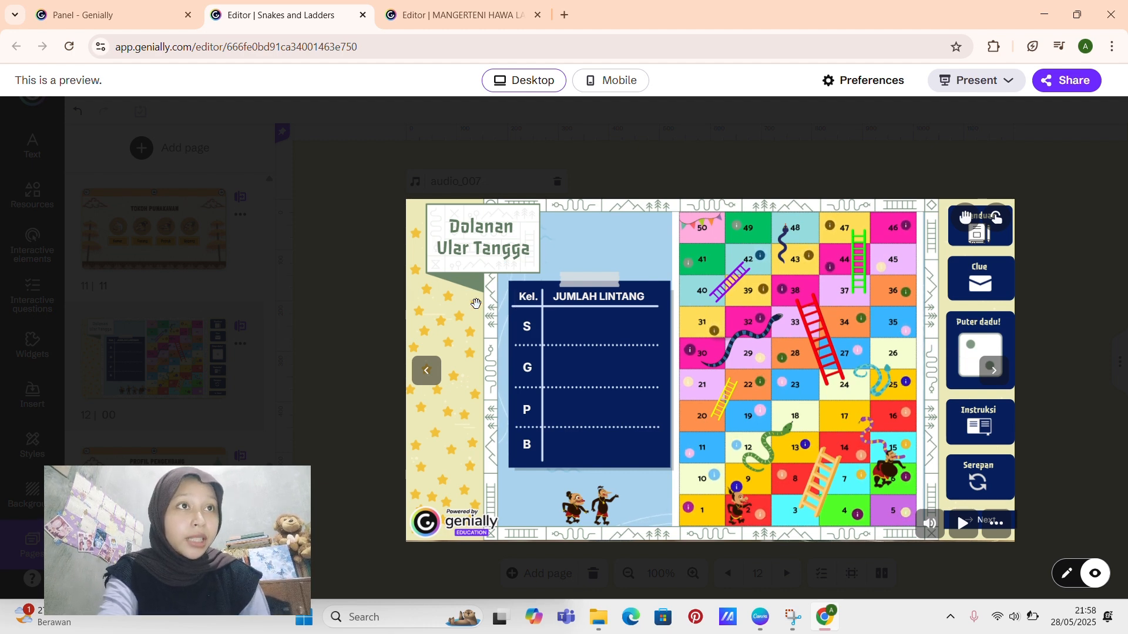
click(556, 326)
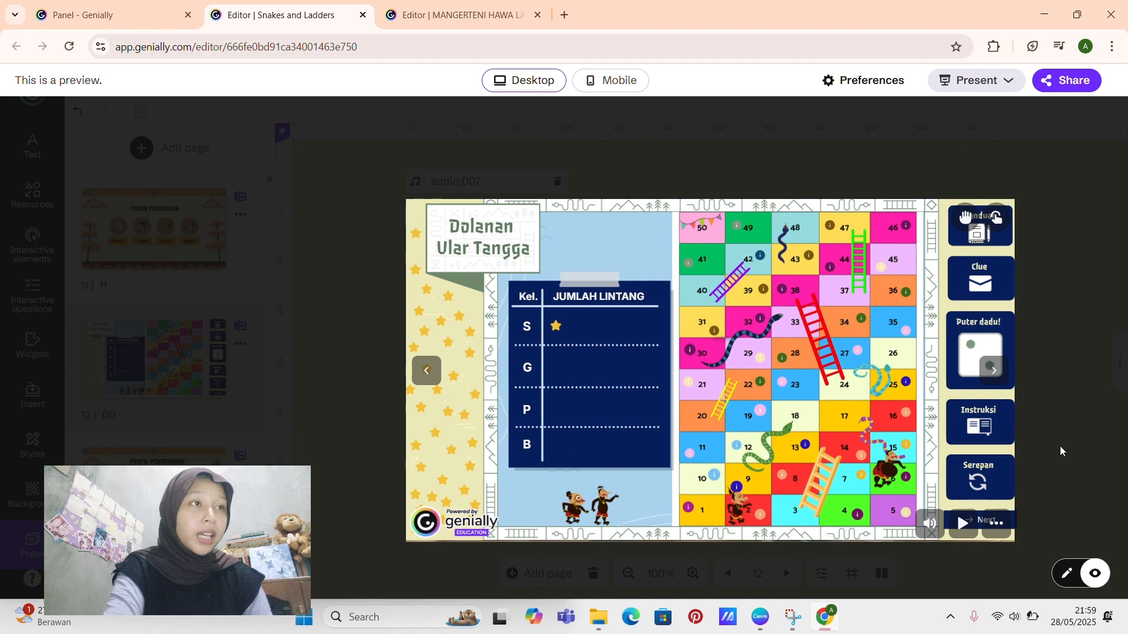
Step: Open the Instruksi window in the preview and reveal its ULAR (ULA) and TANGGA (ANDHA) explanations
click(1002, 436)
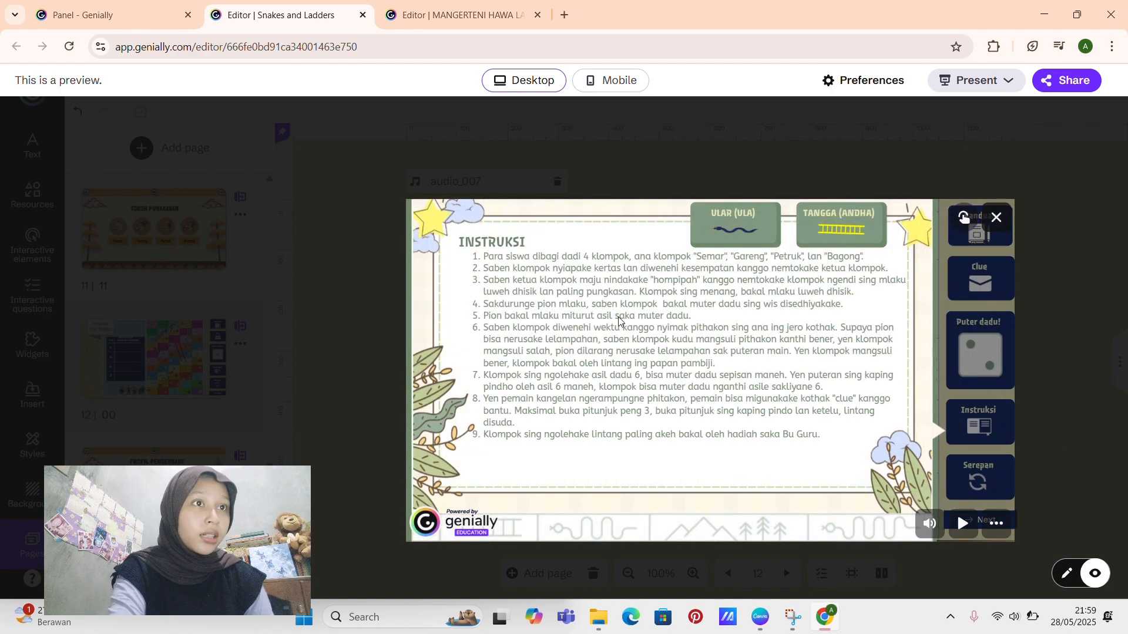
click(756, 241)
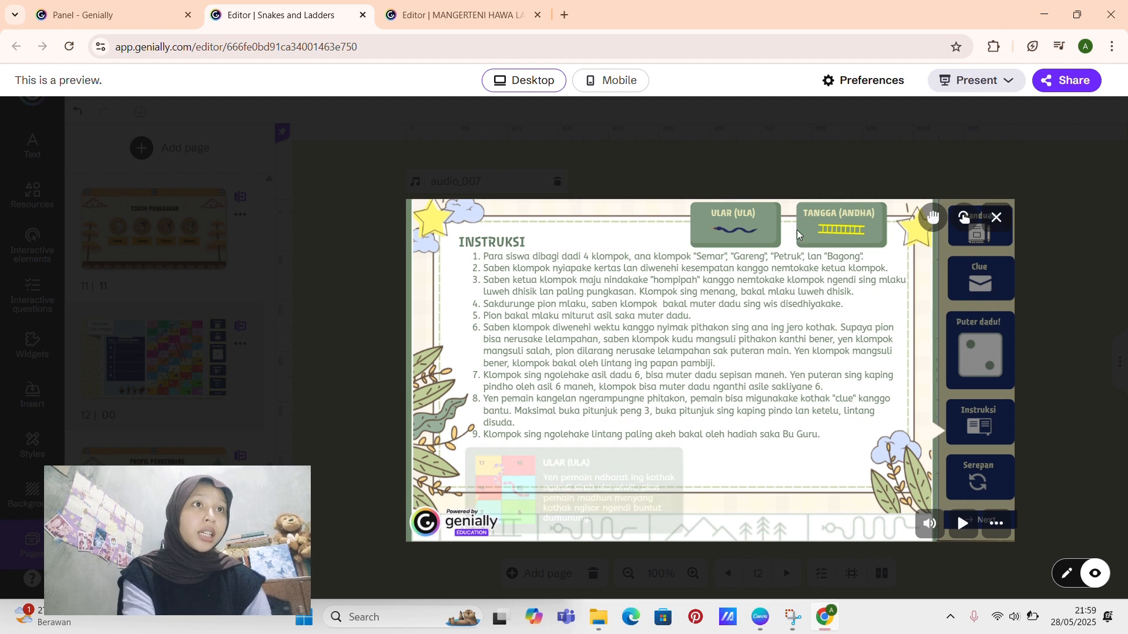
click(874, 234)
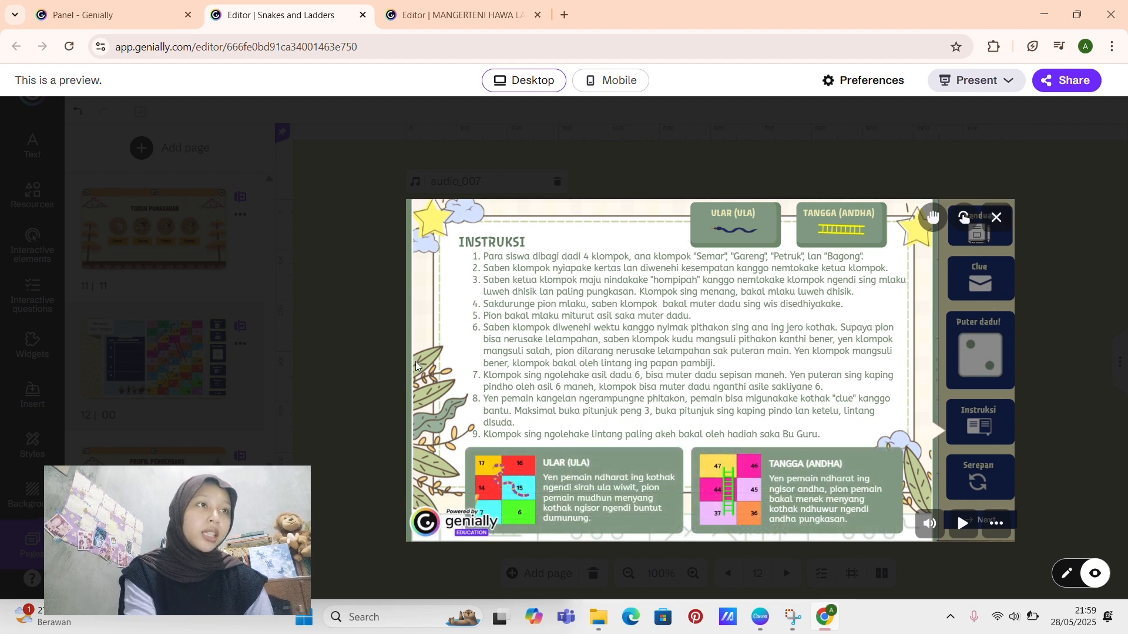